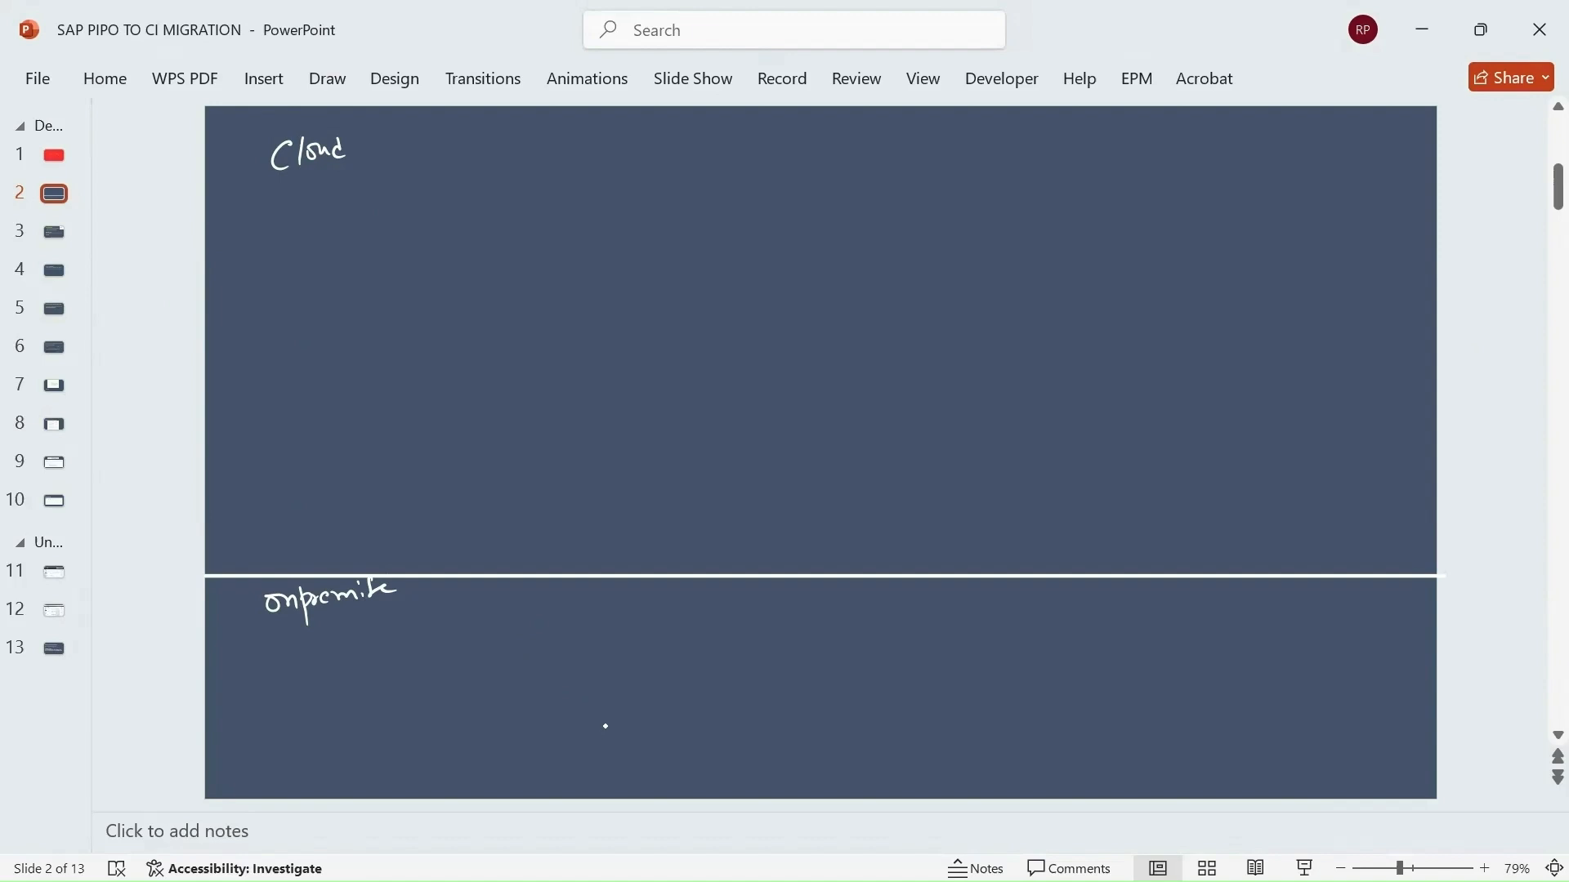
# Sketch the lower server box with an outgoing arrow and the label 'PIPO Server'.
pyautogui.moveTo(605, 725)
pyautogui.mouseDown()
pyautogui.moveTo(604, 789)
pyautogui.moveTo(676, 796)
pyautogui.moveTo(671, 717)
pyautogui.moveTo(672, 793)
pyautogui.mouseUp()
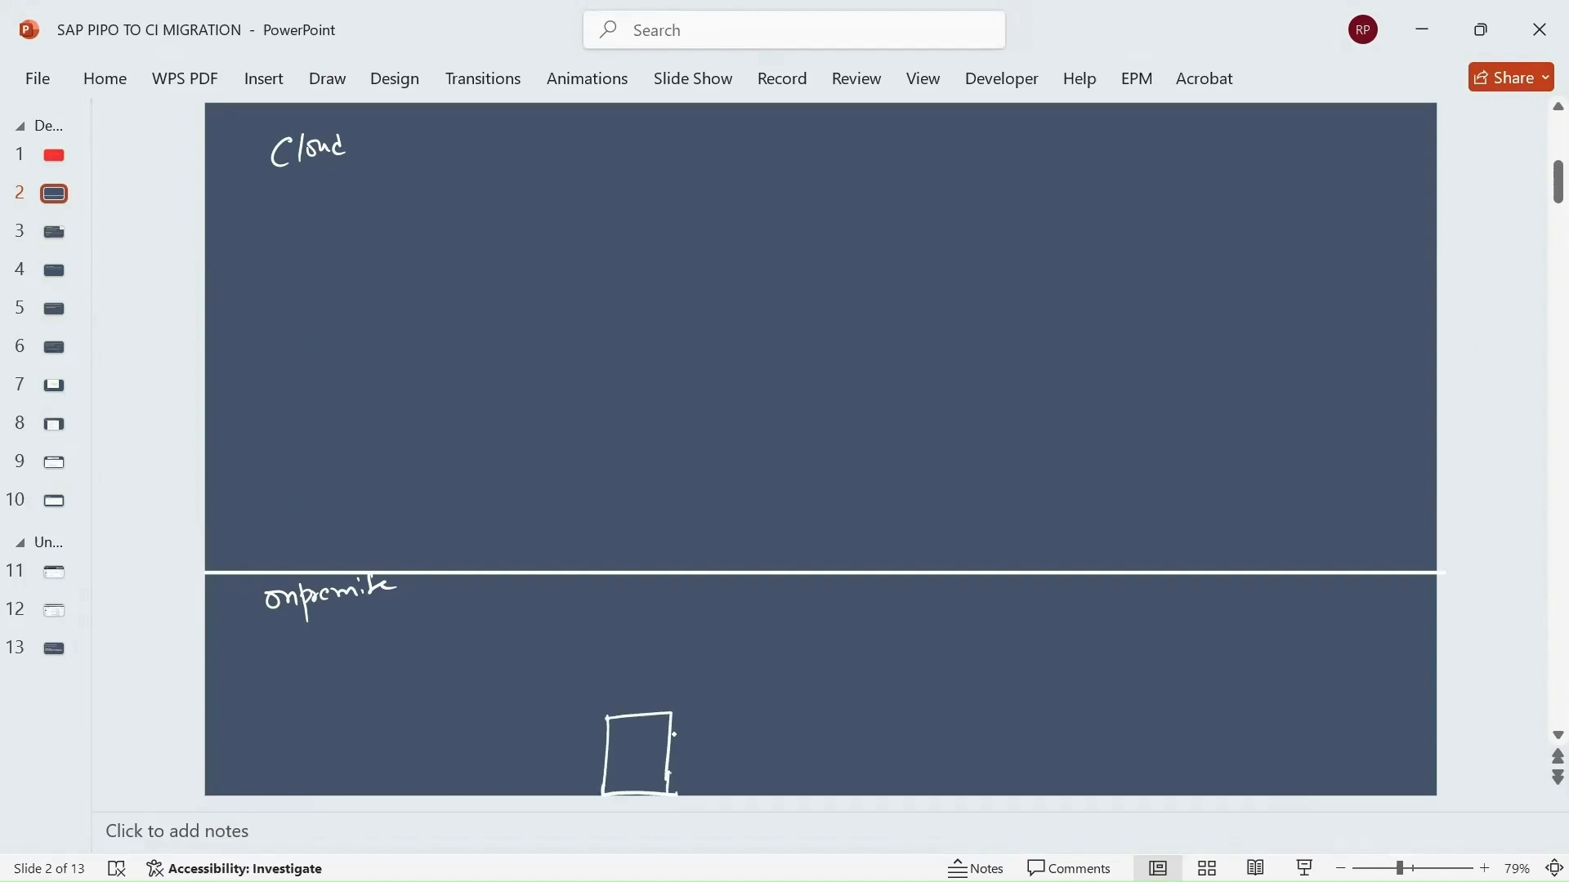
pyautogui.moveTo(658, 741)
pyautogui.mouseDown()
pyautogui.moveTo(728, 716)
pyautogui.moveTo(728, 735)
pyautogui.moveTo(741, 709)
pyautogui.mouseUp()
pyautogui.moveTo(750, 712); pyautogui.dragTo(750, 722)
pyautogui.moveTo(757, 714); pyautogui.dragTo(858, 693)
pyautogui.click(868, 689)
# Ink the upper 'Cloud Connector' box and draw a cloud outline in the cloud area.
pyautogui.moveTo(609, 613)
pyautogui.mouseDown()
pyautogui.moveTo(606, 669)
pyautogui.moveTo(684, 678)
pyautogui.moveTo(693, 611)
pyautogui.moveTo(686, 677)
pyautogui.moveTo(711, 649)
pyautogui.moveTo(927, 635)
pyautogui.mouseUp()
pyautogui.moveTo(923, 633); pyautogui.dragTo(939, 622)
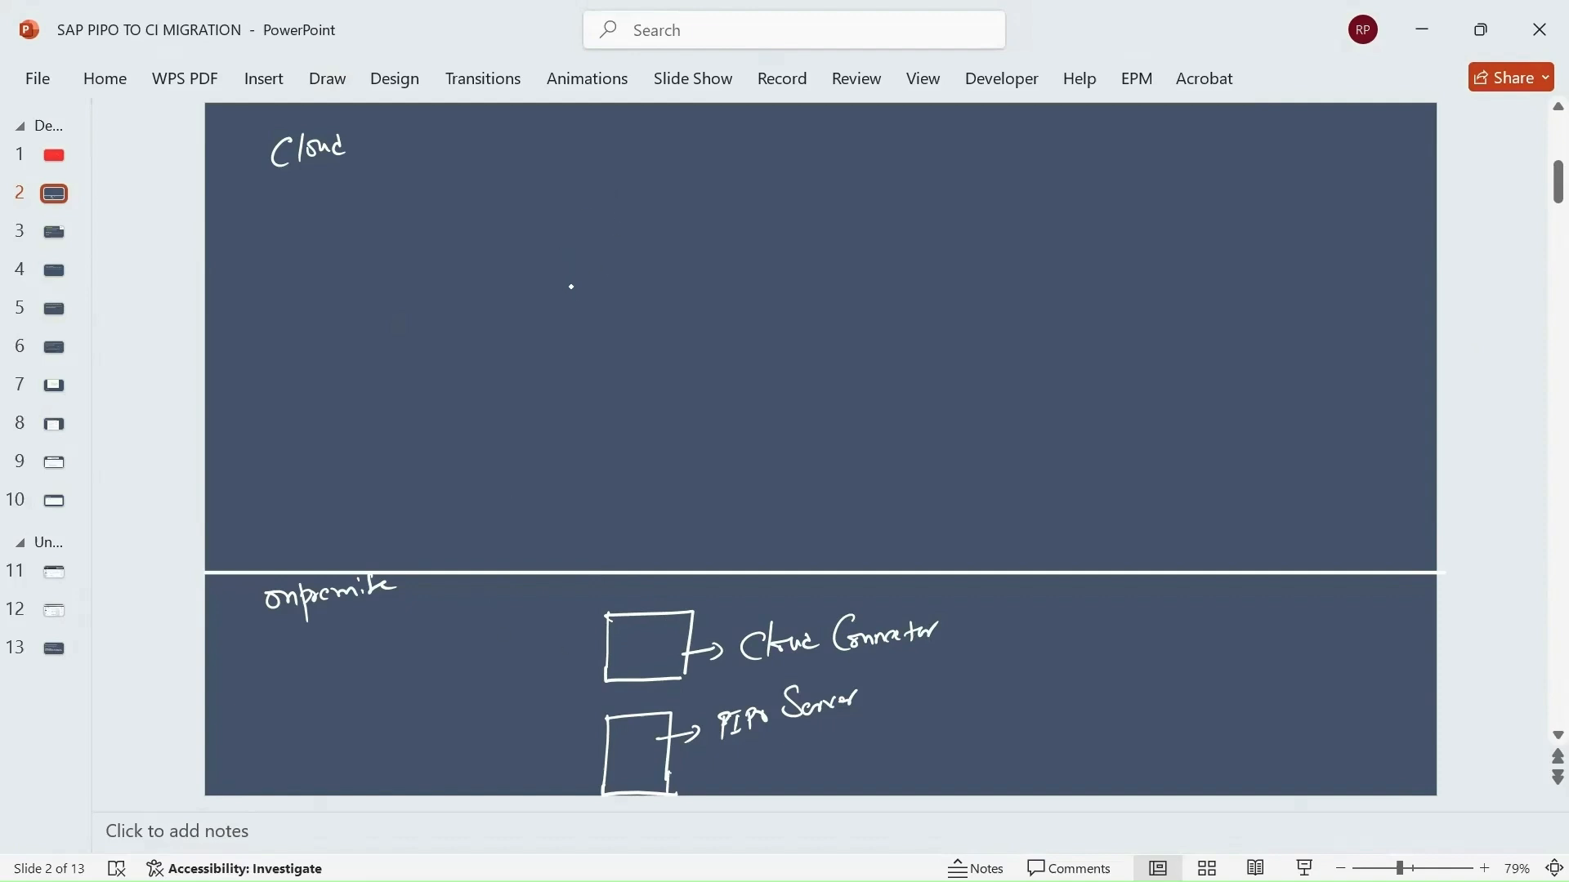
pyautogui.moveTo(574, 264)
pyautogui.mouseDown()
pyautogui.moveTo(576, 389)
pyautogui.moveTo(673, 408)
pyautogui.moveTo(782, 375)
pyautogui.moveTo(834, 259)
pyautogui.moveTo(725, 208)
pyautogui.moveTo(611, 214)
pyautogui.moveTo(576, 263)
pyautogui.moveTo(633, 400)
pyautogui.moveTo(727, 402)
pyautogui.mouseUp()
# Draw a rectangle inside the first cloud and label it 'BTP SubAccount – SAPCI', underlined.
pyautogui.moveTo(630, 238)
pyautogui.mouseDown()
pyautogui.moveTo(735, 229)
pyautogui.moveTo(725, 403)
pyautogui.mouseUp()
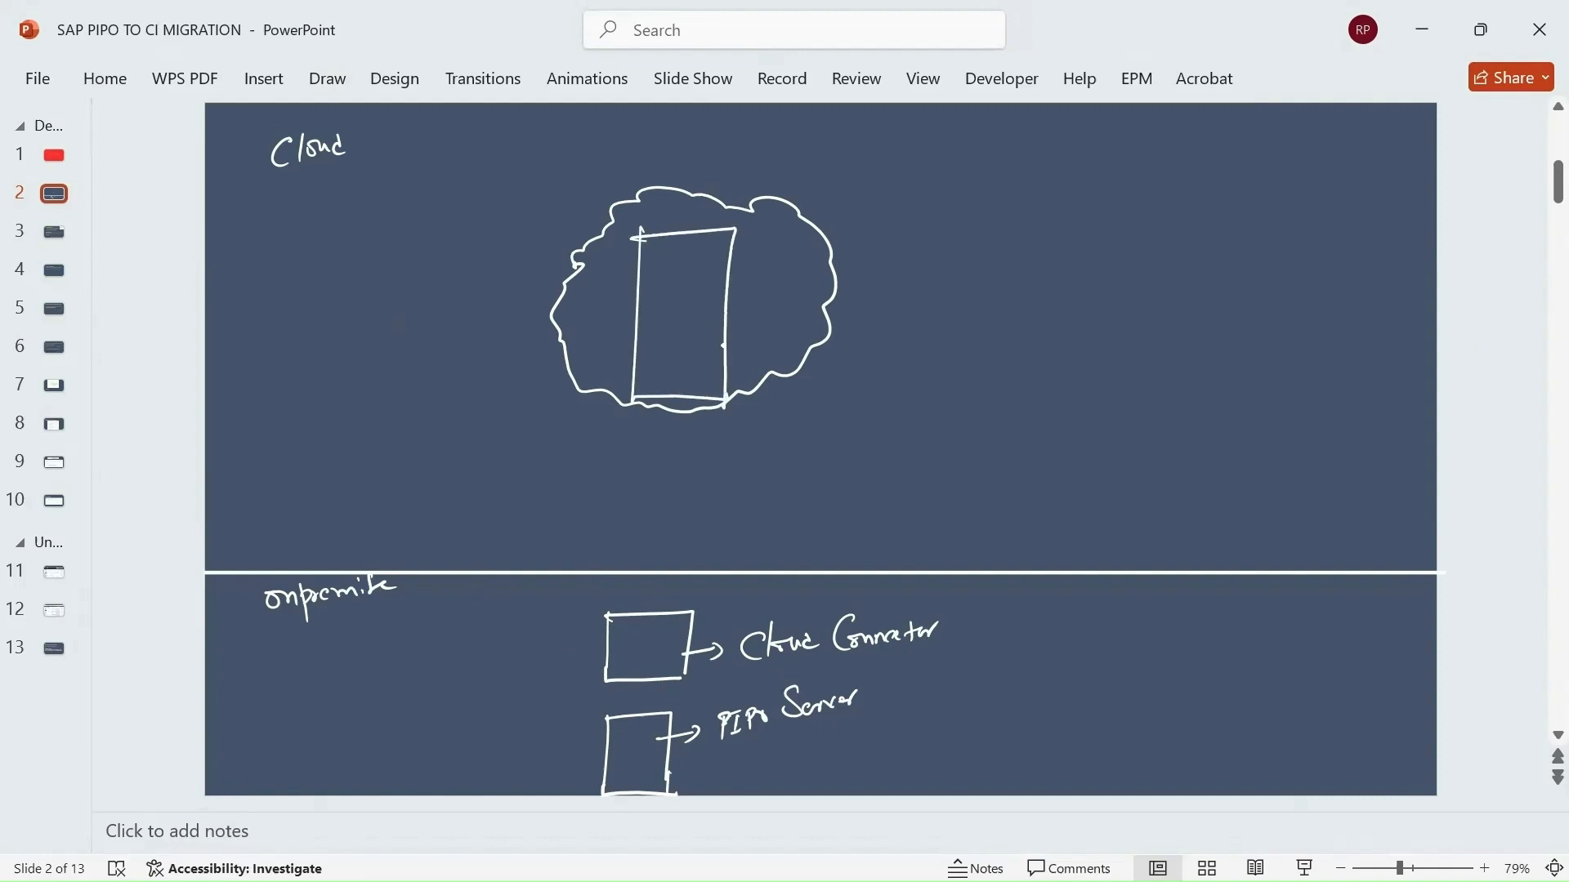
pyautogui.moveTo(647, 142); pyautogui.dragTo(649, 169)
pyautogui.moveTo(669, 144)
pyautogui.mouseDown()
pyautogui.moveTo(669, 167)
pyautogui.moveTo(685, 136)
pyautogui.mouseUp()
pyautogui.moveTo(691, 137)
pyautogui.mouseDown()
pyautogui.moveTo(694, 162)
pyautogui.moveTo(733, 136)
pyautogui.moveTo(720, 162)
pyautogui.moveTo(750, 158)
pyautogui.mouseUp()
pyautogui.moveTo(753, 135)
pyautogui.mouseDown()
pyautogui.moveTo(765, 159)
pyautogui.moveTo(779, 134)
pyautogui.moveTo(786, 160)
pyautogui.mouseUp()
pyautogui.moveTo(790, 150); pyautogui.dragTo(839, 155)
pyautogui.moveTo(843, 153); pyautogui.dragTo(860, 145)
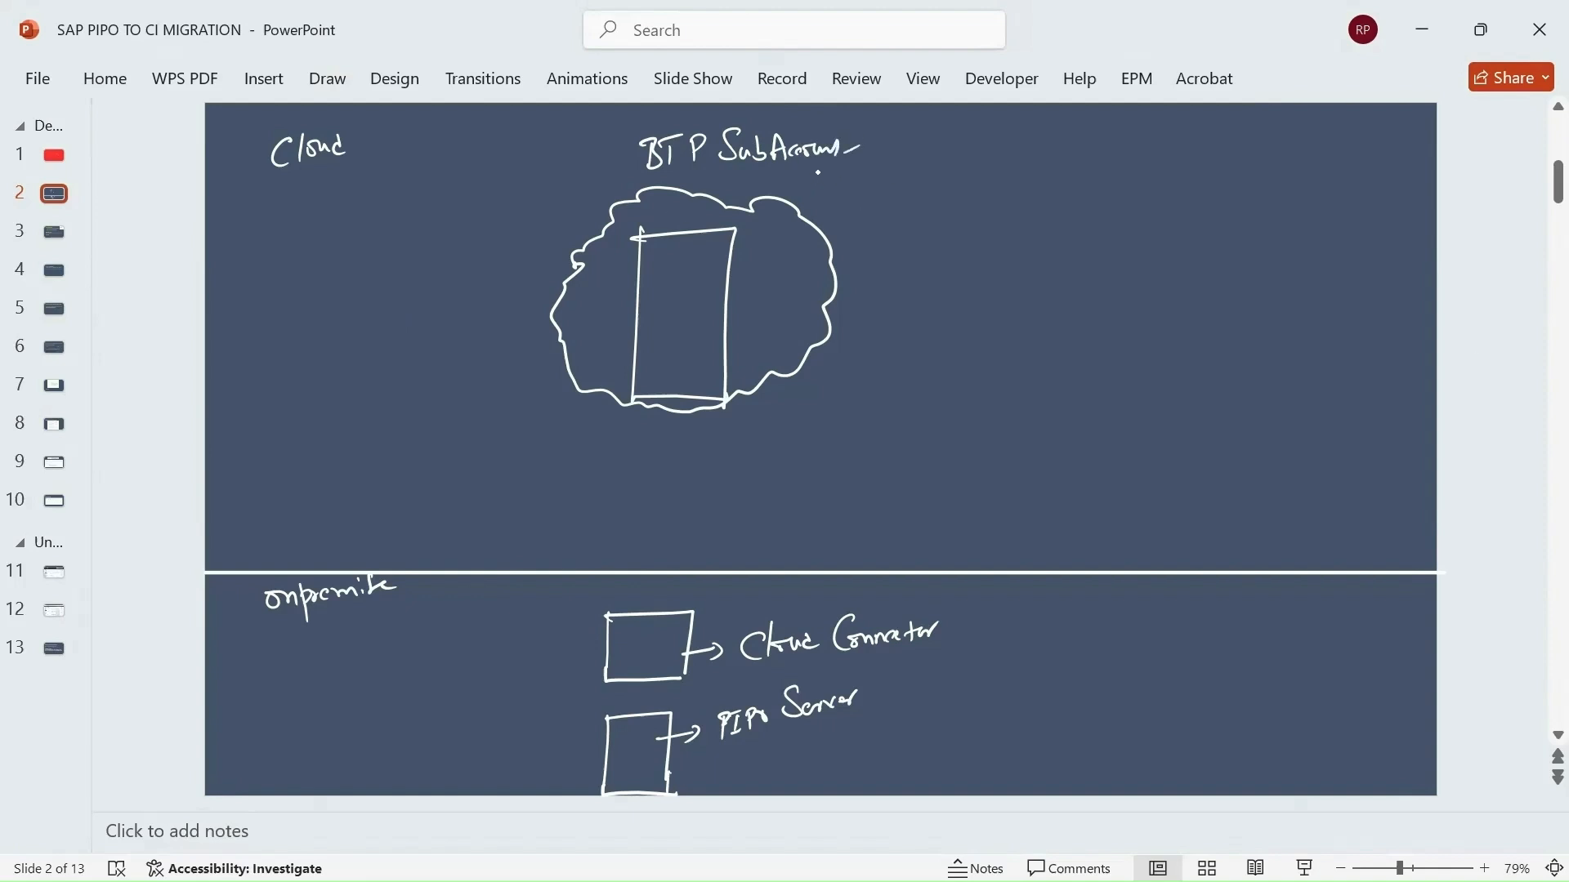
pyautogui.moveTo(819, 171)
pyautogui.mouseDown()
pyautogui.moveTo(807, 185)
pyautogui.moveTo(832, 170)
pyautogui.moveTo(836, 188)
pyautogui.mouseUp()
pyautogui.moveTo(844, 172)
pyautogui.mouseDown()
pyautogui.moveTo(845, 189)
pyautogui.moveTo(866, 186)
pyautogui.mouseUp()
pyautogui.moveTo(871, 168); pyautogui.dragTo(878, 187)
pyautogui.moveTo(827, 200); pyautogui.dragTo(889, 196)
# Draw a second cloud on the right labelled 'CI Tenant' with a rectangle inside.
pyautogui.moveTo(1019, 228)
pyautogui.mouseDown()
pyautogui.moveTo(998, 282)
pyautogui.moveTo(1054, 401)
pyautogui.moveTo(1231, 387)
pyautogui.moveTo(1305, 228)
pyautogui.moveTo(1161, 163)
pyautogui.moveTo(1013, 216)
pyautogui.mouseUp()
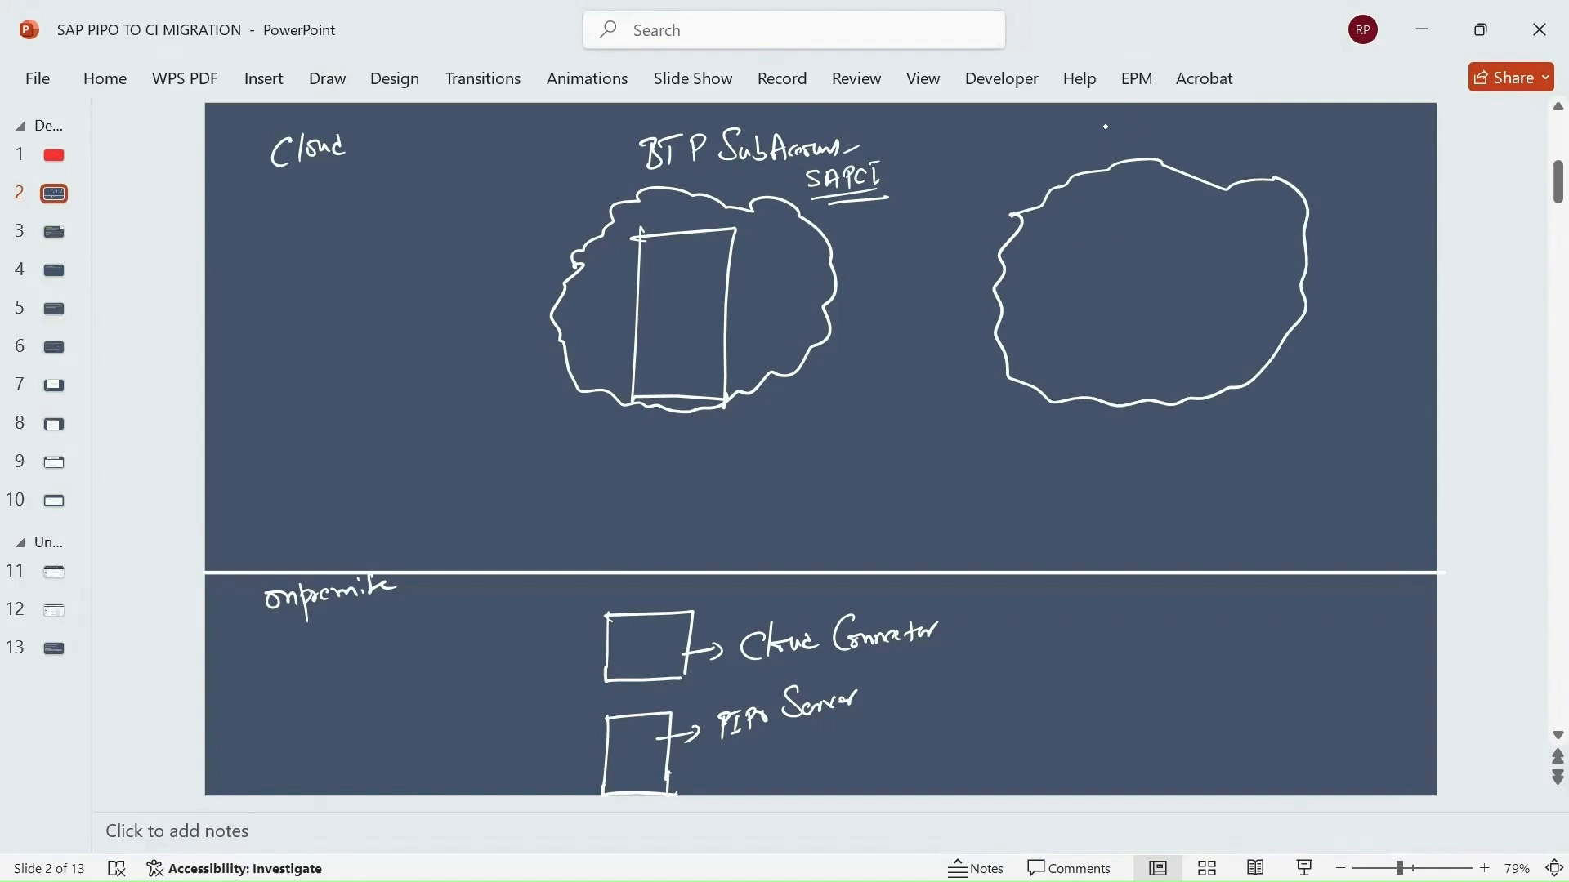
pyautogui.moveTo(1106, 123)
pyautogui.mouseDown()
pyautogui.moveTo(1108, 141)
pyautogui.moveTo(1209, 129)
pyautogui.mouseUp()
pyautogui.moveTo(1215, 121); pyautogui.dragTo(1216, 139)
pyautogui.moveTo(1222, 129); pyautogui.dragTo(1233, 128)
pyautogui.moveTo(1112, 154); pyautogui.dragTo(1243, 148)
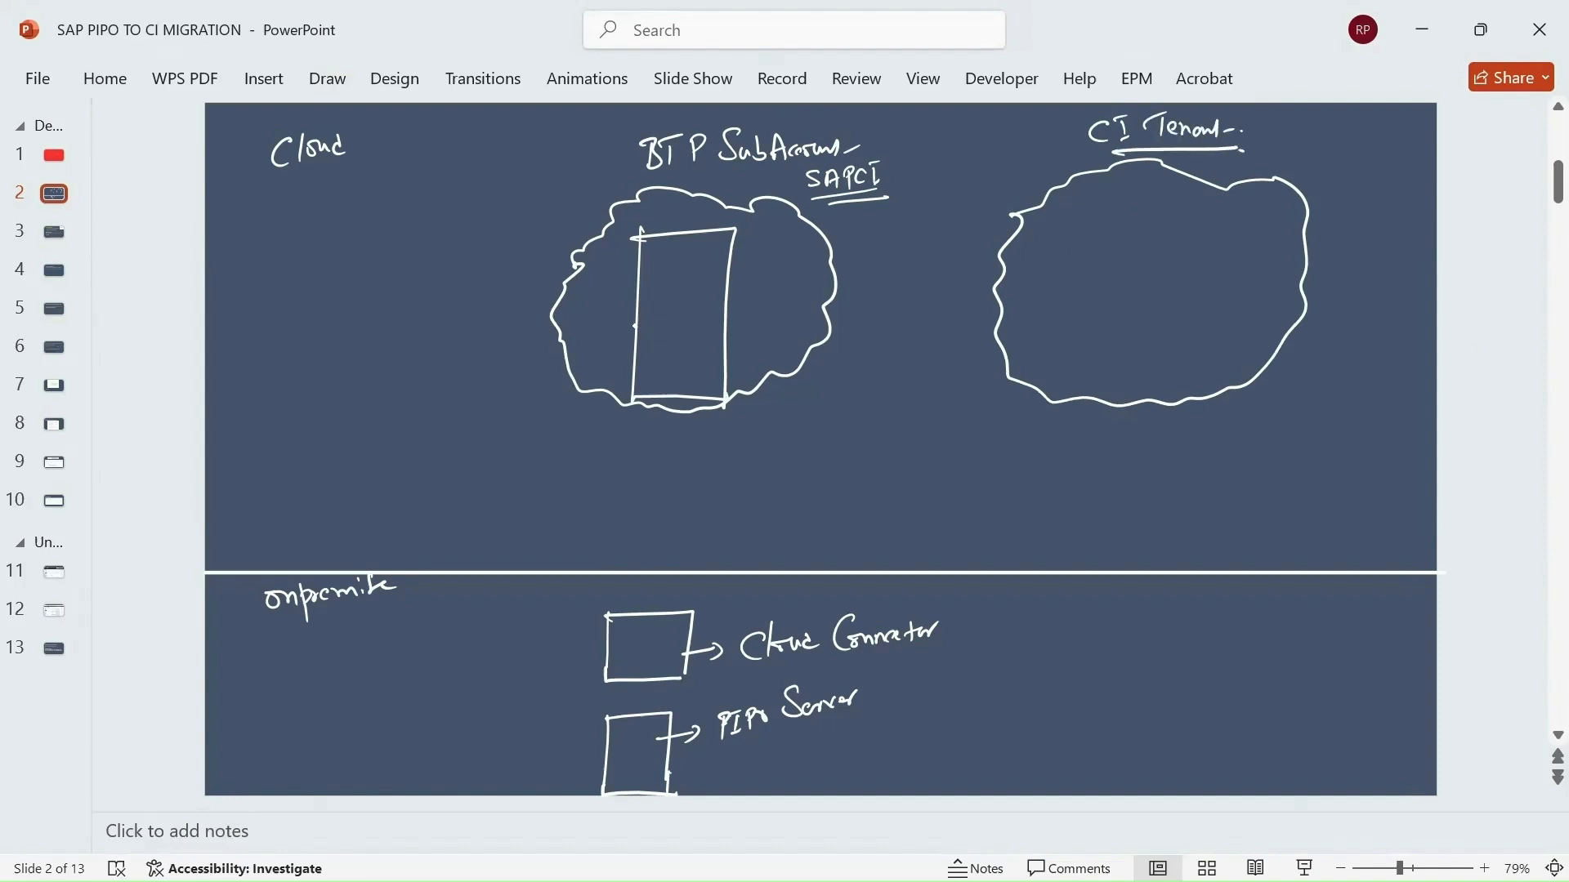
pyautogui.moveTo(1128, 211)
pyautogui.mouseDown()
pyautogui.moveTo(1113, 361)
pyautogui.moveTo(1197, 398)
pyautogui.mouseUp()
pyautogui.moveTo(1123, 205); pyautogui.dragTo(1210, 390)
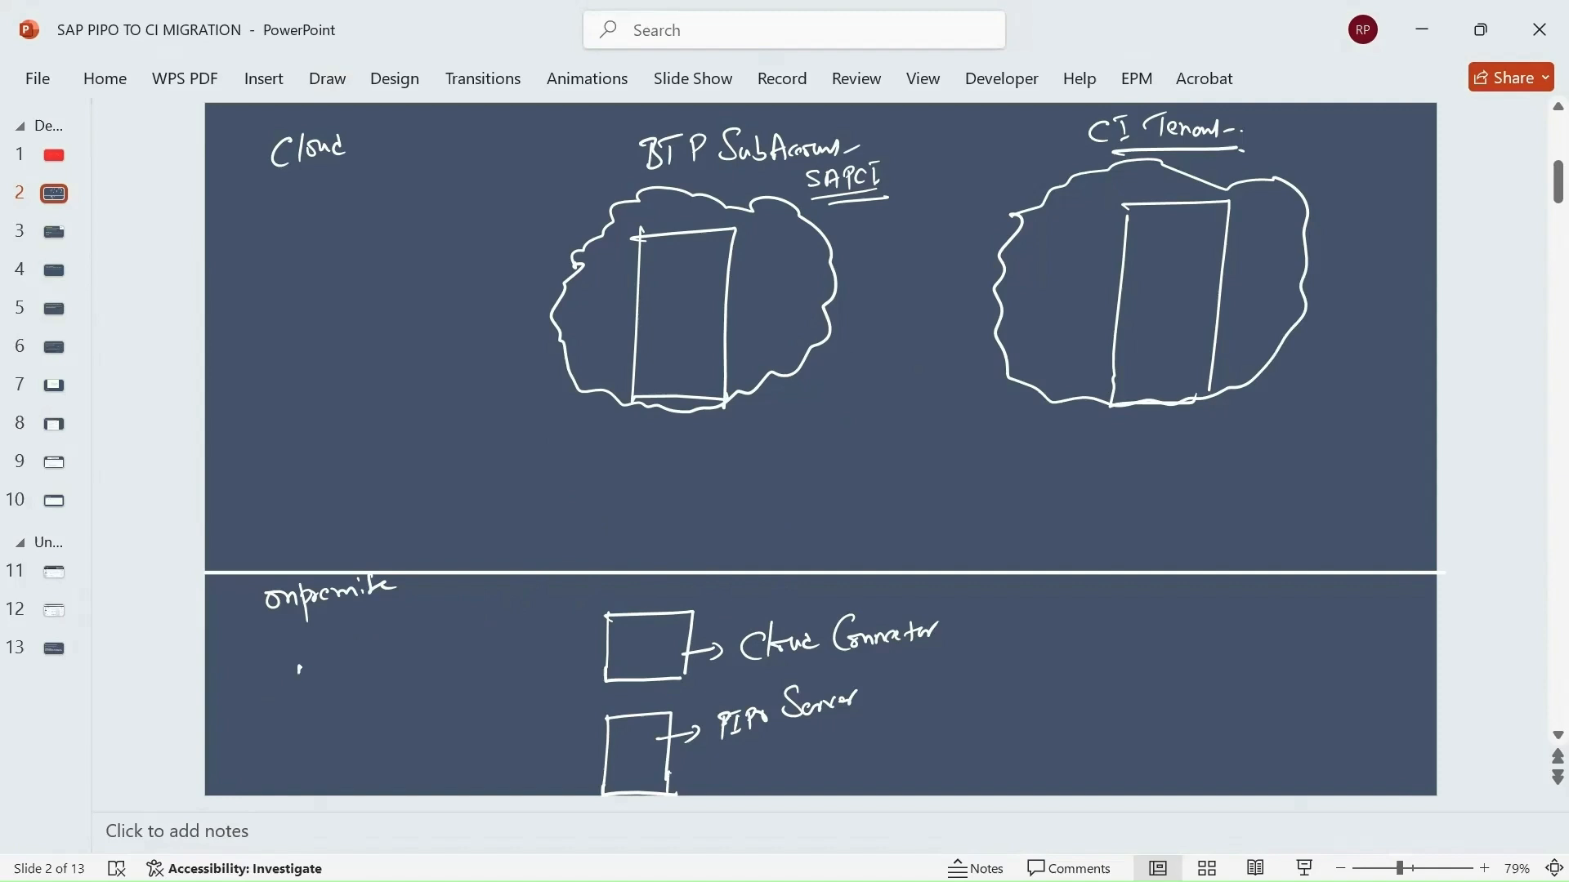
# Write step 1 'Installation of CC' and step 2 ending 'SubAccount', with an arrow from Cloud Connector up to the subaccount.
pyautogui.moveTo(299, 669); pyautogui.dragTo(300, 681)
pyautogui.moveTo(297, 656)
pyautogui.mouseDown()
pyautogui.moveTo(280, 658)
pyautogui.moveTo(337, 675)
pyautogui.mouseUp()
pyautogui.moveTo(326, 645); pyautogui.dragTo(341, 641)
pyautogui.moveTo(331, 680)
pyautogui.mouseDown()
pyautogui.moveTo(378, 646)
pyautogui.moveTo(411, 662)
pyautogui.moveTo(487, 634)
pyautogui.moveTo(490, 609)
pyautogui.moveTo(496, 666)
pyautogui.mouseUp()
pyautogui.moveTo(537, 606)
pyautogui.mouseDown()
pyautogui.moveTo(529, 621)
pyautogui.moveTo(555, 619)
pyautogui.mouseUp()
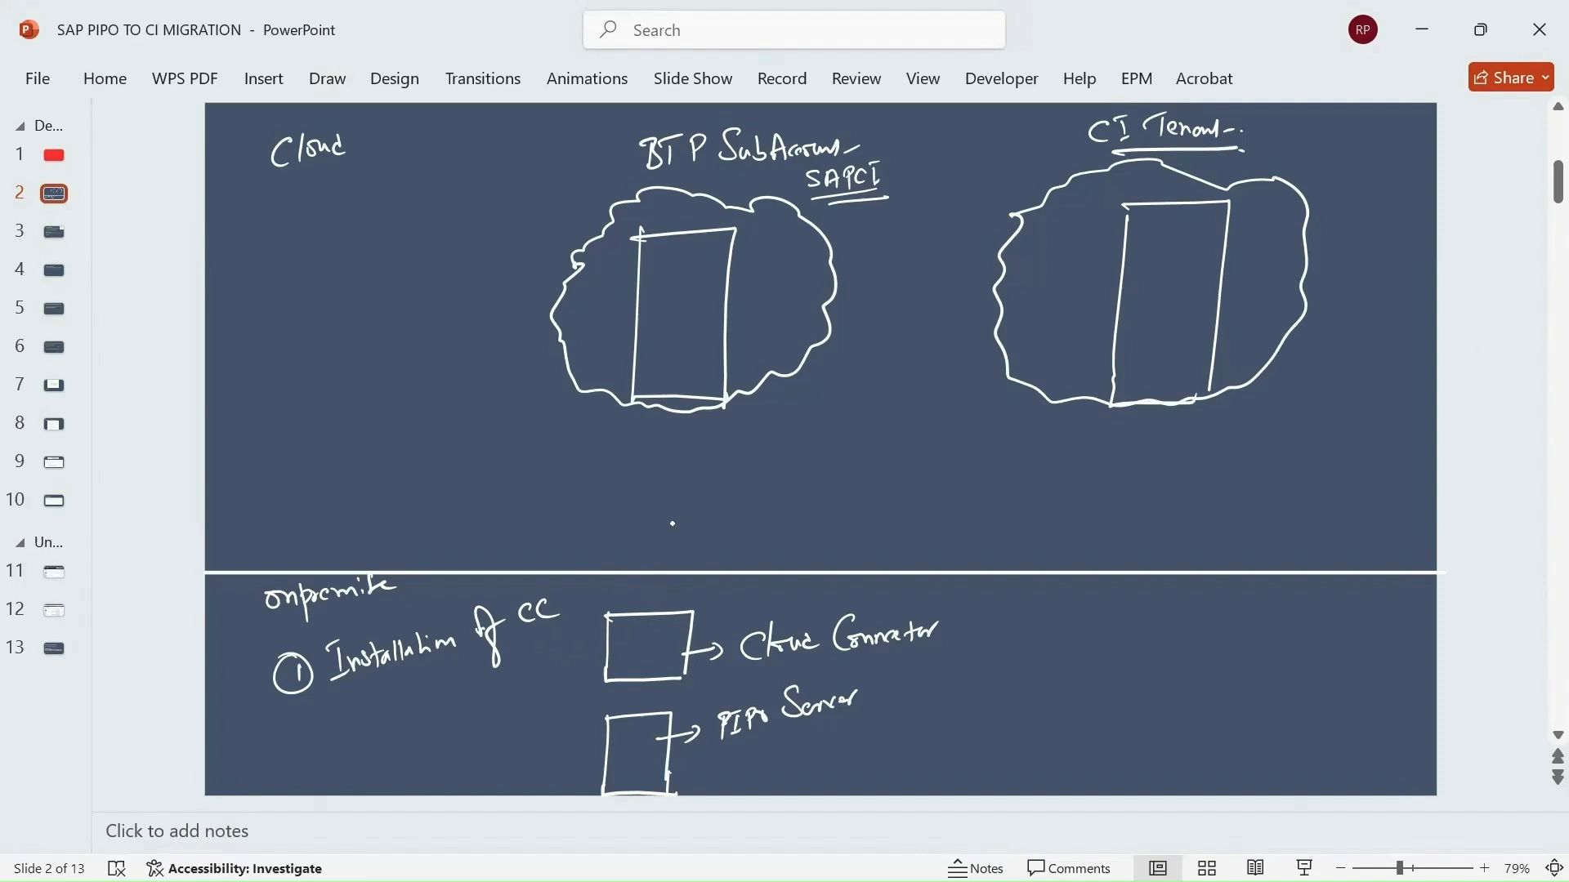
pyautogui.moveTo(651, 631)
pyautogui.mouseDown()
pyautogui.moveTo(672, 381)
pyautogui.moveTo(690, 401)
pyautogui.mouseUp()
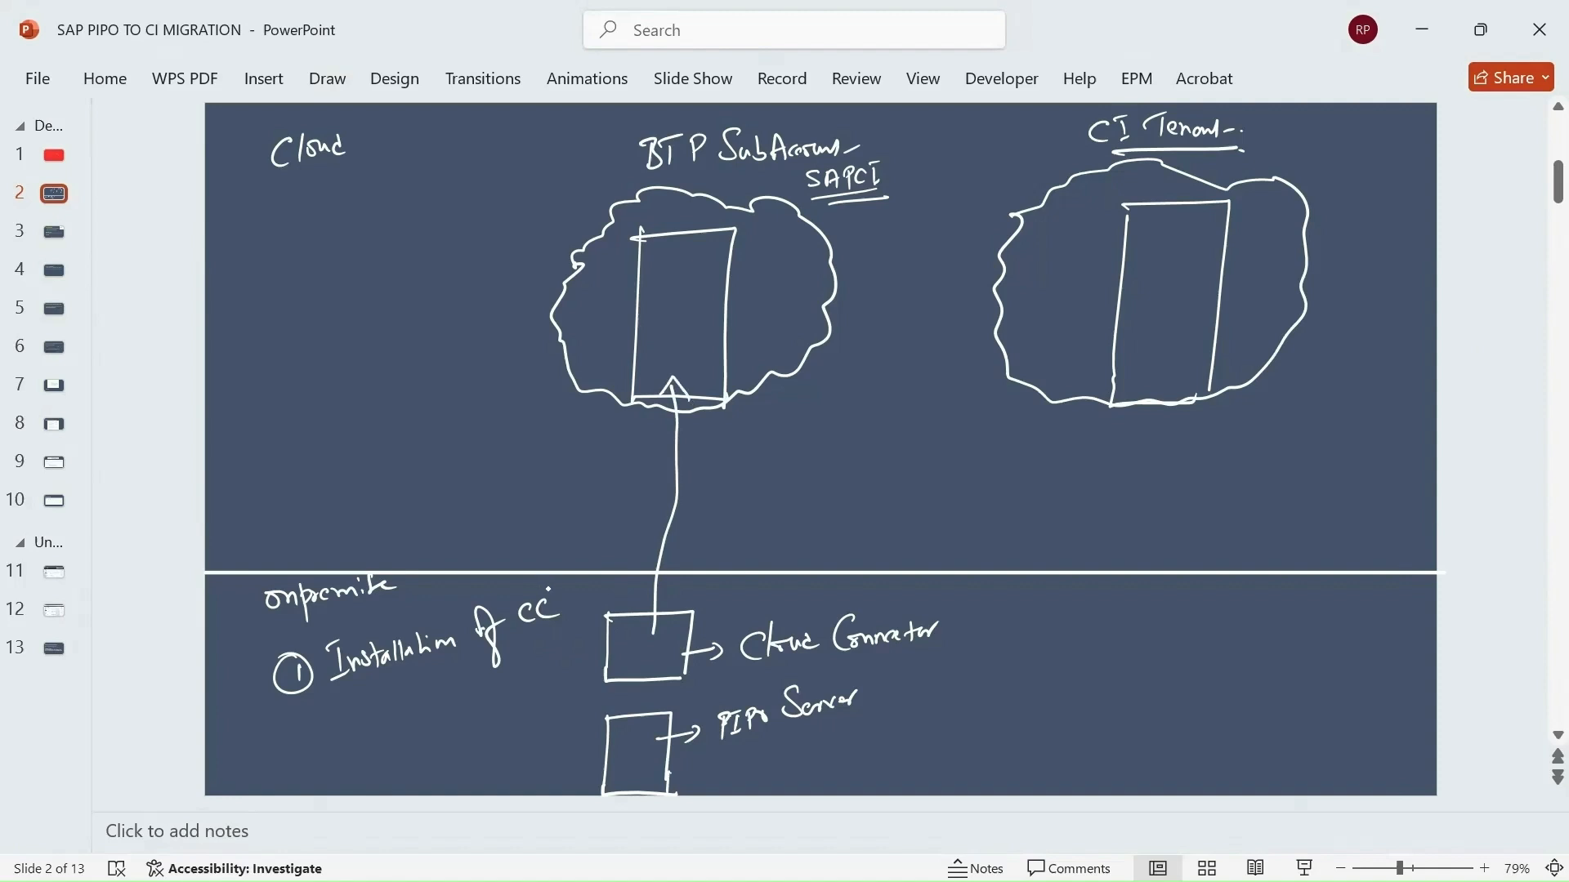
pyautogui.moveTo(299, 701)
pyautogui.mouseDown()
pyautogui.moveTo(304, 724)
pyautogui.moveTo(301, 699)
pyautogui.moveTo(362, 712)
pyautogui.moveTo(551, 638)
pyautogui.mouseUp()
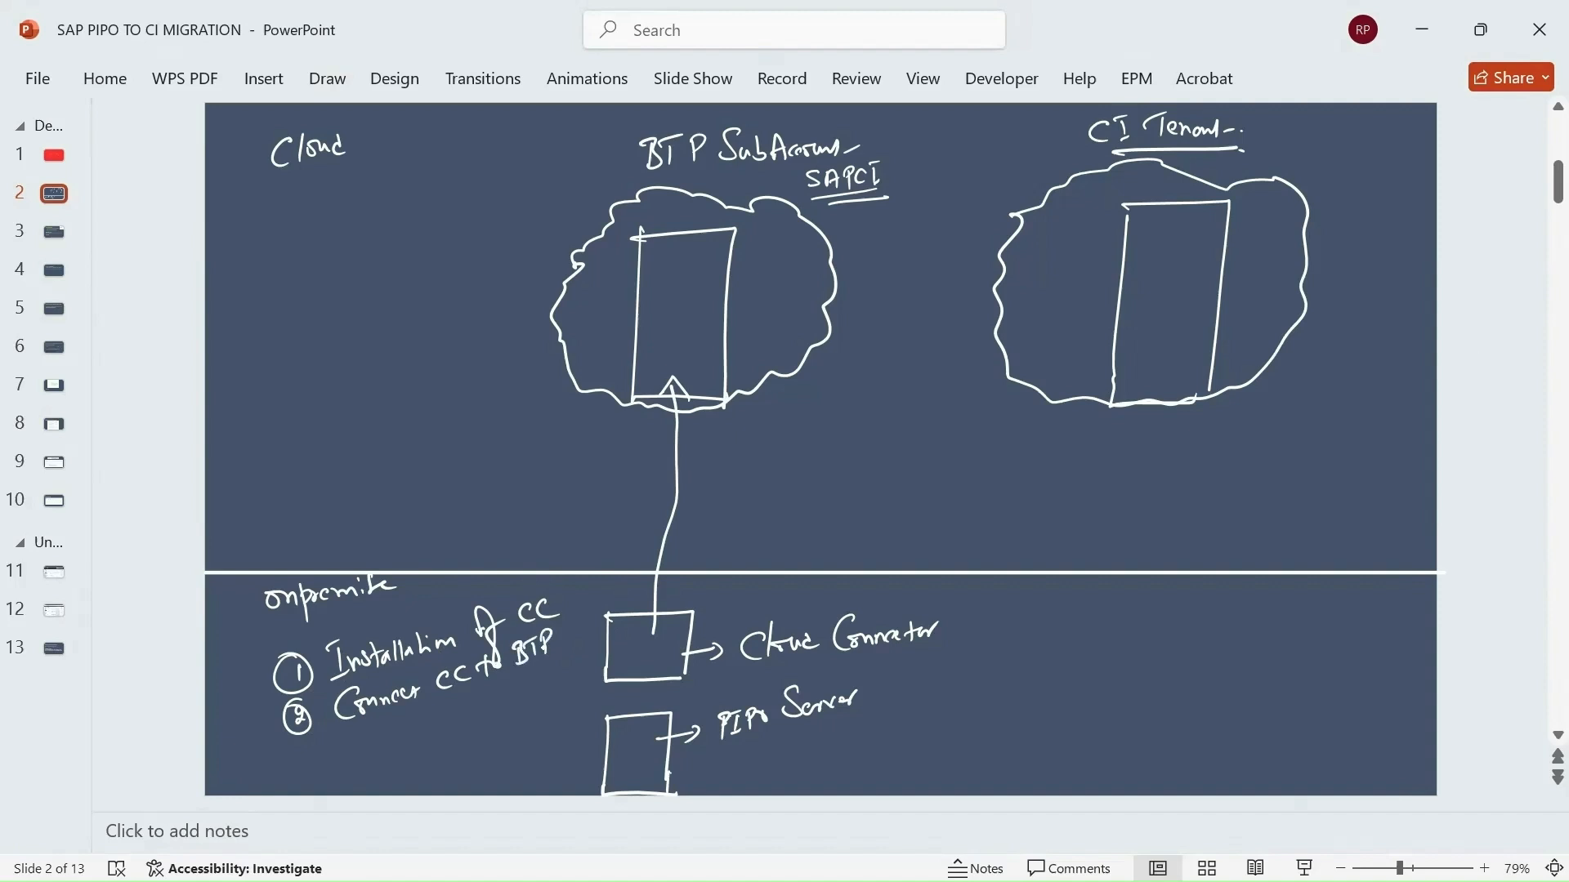
pyautogui.moveTo(419, 704)
pyautogui.mouseDown()
pyautogui.moveTo(408, 730)
pyautogui.moveTo(525, 683)
pyautogui.mouseUp()
# Add step 3 'cc to PIPO Server' and an arrow from Cloud Connector down to PIPO Server.
pyautogui.moveTo(995, 614)
pyautogui.mouseDown()
pyautogui.moveTo(992, 641)
pyautogui.moveTo(991, 607)
pyautogui.mouseUp()
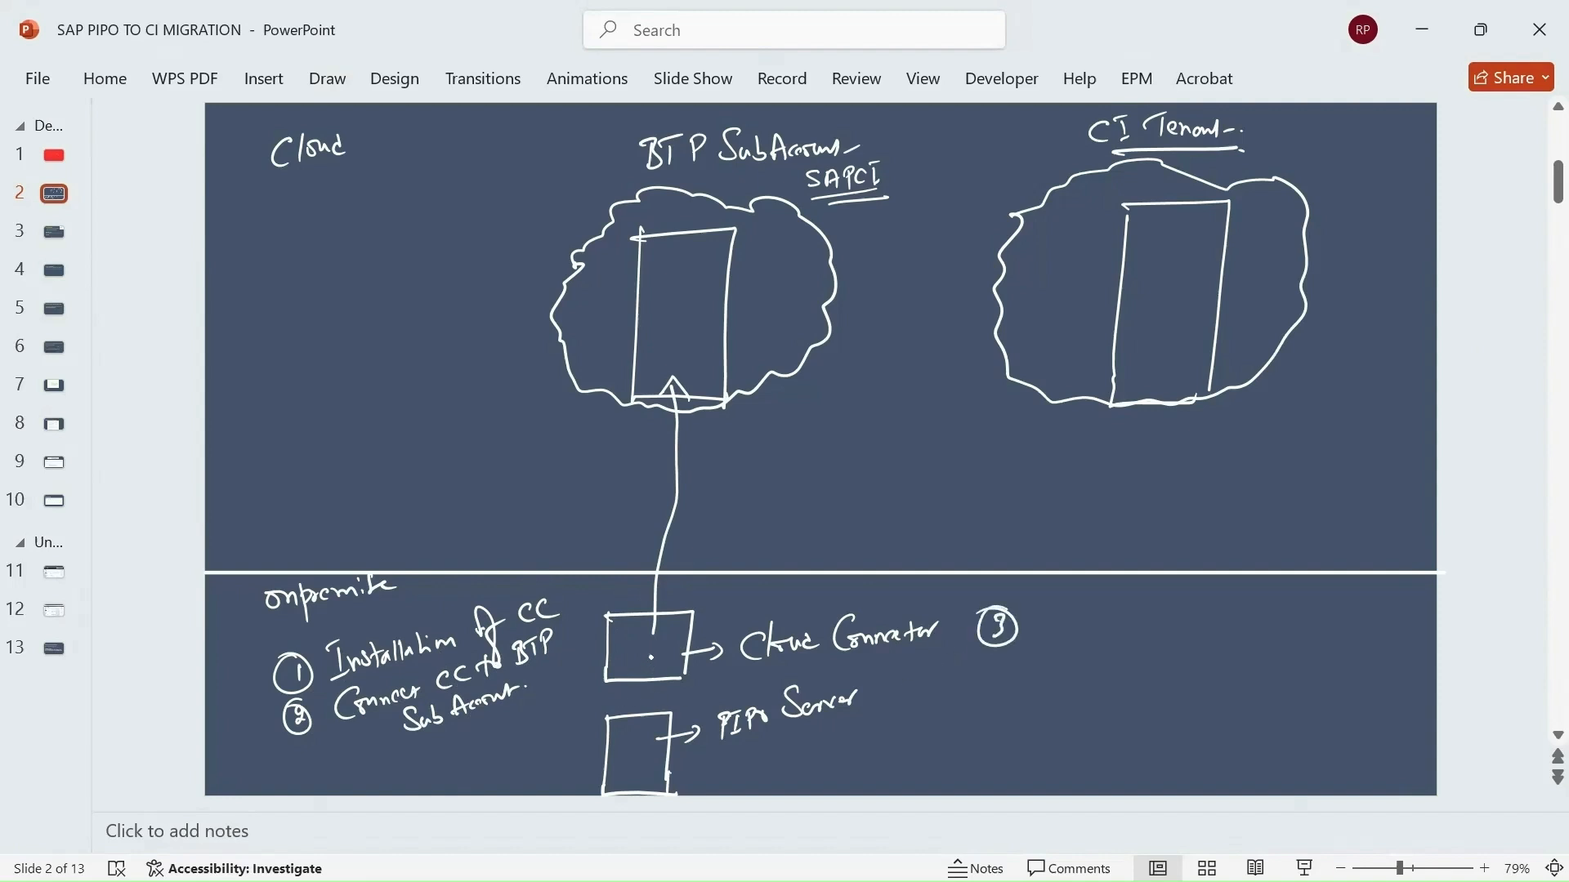
pyautogui.moveTo(651, 657)
pyautogui.mouseDown()
pyautogui.moveTo(630, 733)
pyautogui.moveTo(645, 725)
pyautogui.mouseUp()
pyautogui.moveTo(1062, 609)
pyautogui.mouseDown()
pyautogui.moveTo(1060, 624)
pyautogui.moveTo(1119, 624)
pyautogui.moveTo(1126, 608)
pyautogui.mouseUp()
pyautogui.moveTo(1127, 612); pyautogui.dragTo(1167, 623)
pyautogui.moveTo(1164, 599); pyautogui.dragTo(1189, 617)
pyautogui.moveTo(1197, 600); pyautogui.dragTo(1198, 608)
pyautogui.moveTo(1217, 602); pyautogui.dragTo(1311, 588)
# Write 'Connectivity' beside the BTP cloud, underlined with an arrow pointing down.
pyautogui.moveTo(429, 274)
pyautogui.mouseDown()
pyautogui.moveTo(455, 294)
pyautogui.moveTo(511, 291)
pyautogui.mouseUp()
pyautogui.moveTo(515, 280); pyautogui.dragTo(523, 300)
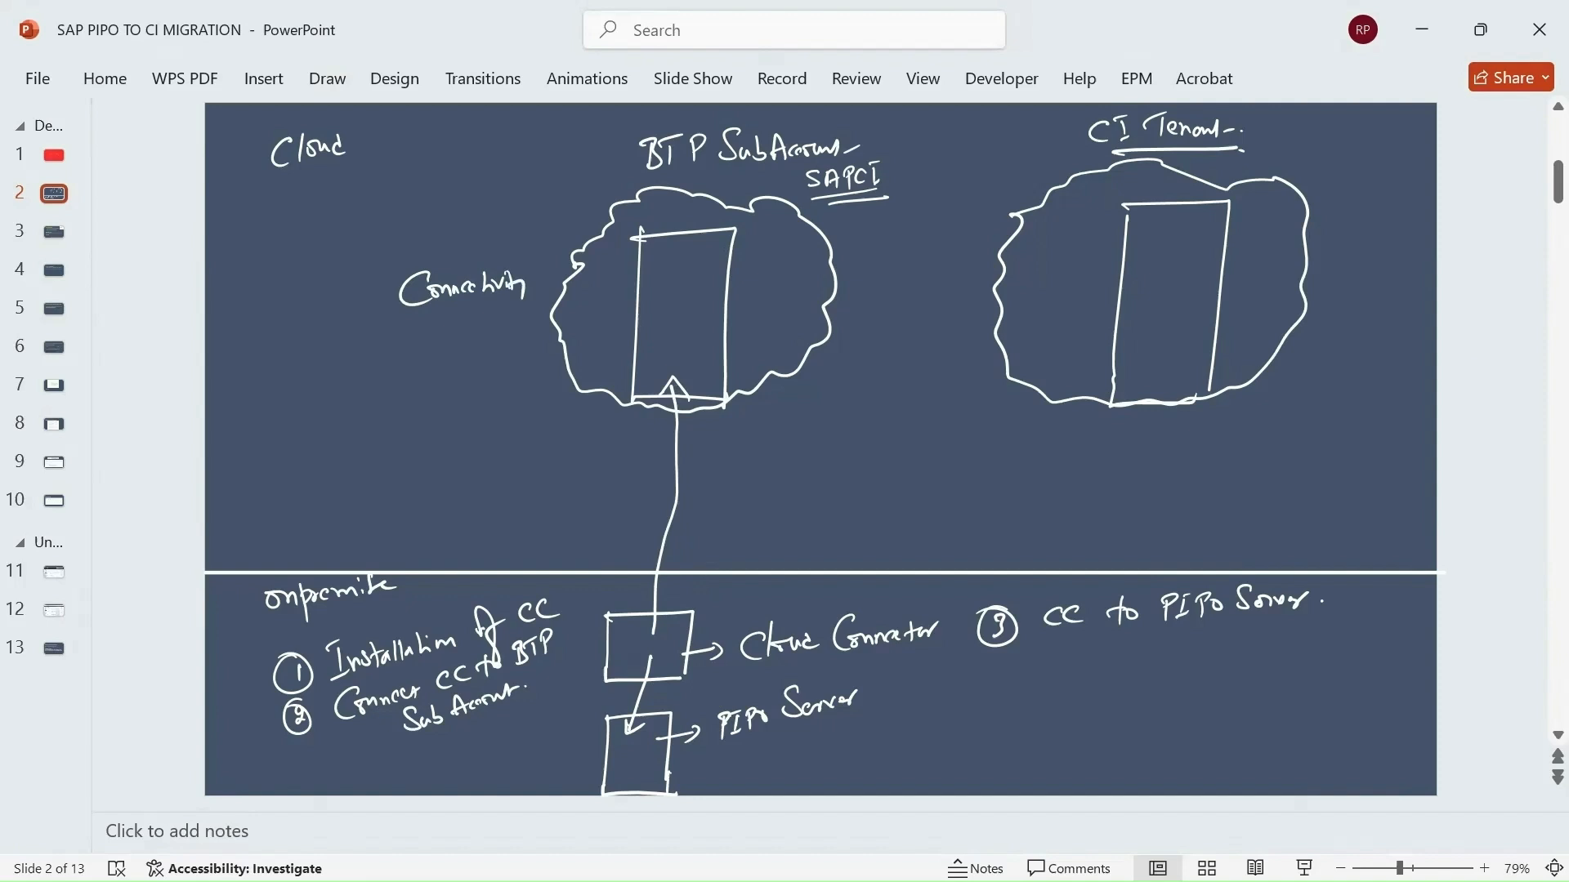
pyautogui.moveTo(399, 315)
pyautogui.mouseDown()
pyautogui.moveTo(523, 299)
pyautogui.moveTo(461, 348)
pyautogui.moveTo(479, 331)
pyautogui.moveTo(454, 391)
pyautogui.mouseUp()
# Mark CC under Connectivity and circled in the subaccount, add circled 4, and arrow to CI Tenant.
pyautogui.moveTo(478, 368)
pyautogui.mouseDown()
pyautogui.moveTo(489, 390)
pyautogui.moveTo(494, 369)
pyautogui.mouseUp()
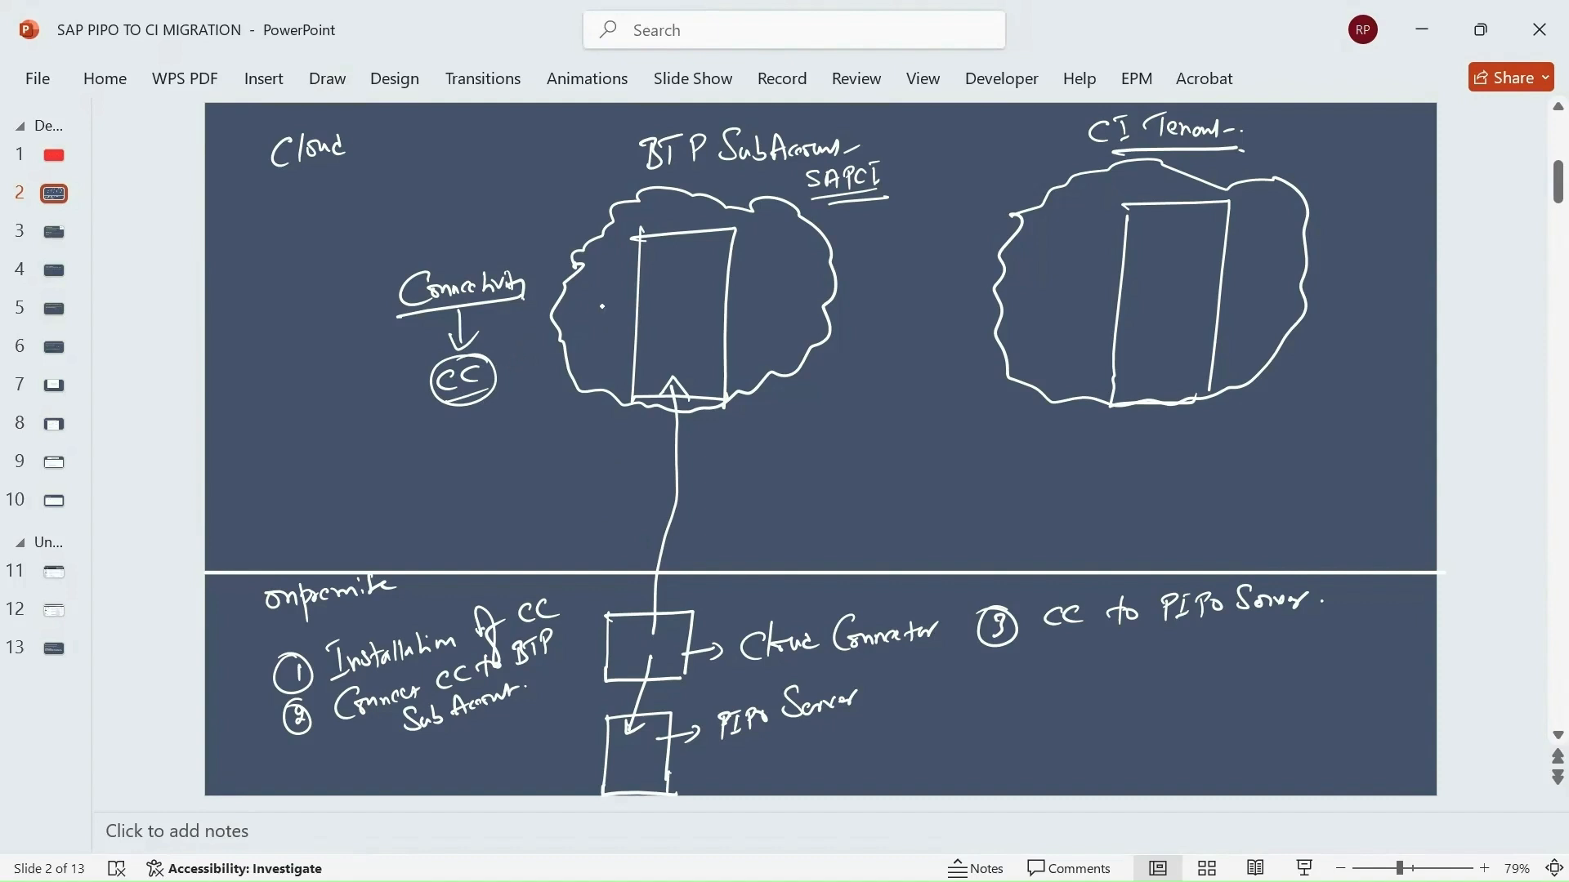
pyautogui.moveTo(670, 326)
pyautogui.mouseDown()
pyautogui.moveTo(664, 344)
pyautogui.moveTo(683, 338)
pyautogui.moveTo(654, 350)
pyautogui.mouseUp()
pyautogui.moveTo(1044, 252)
pyautogui.mouseDown()
pyautogui.moveTo(1026, 260)
pyautogui.moveTo(1050, 256)
pyautogui.moveTo(1030, 287)
pyautogui.mouseUp()
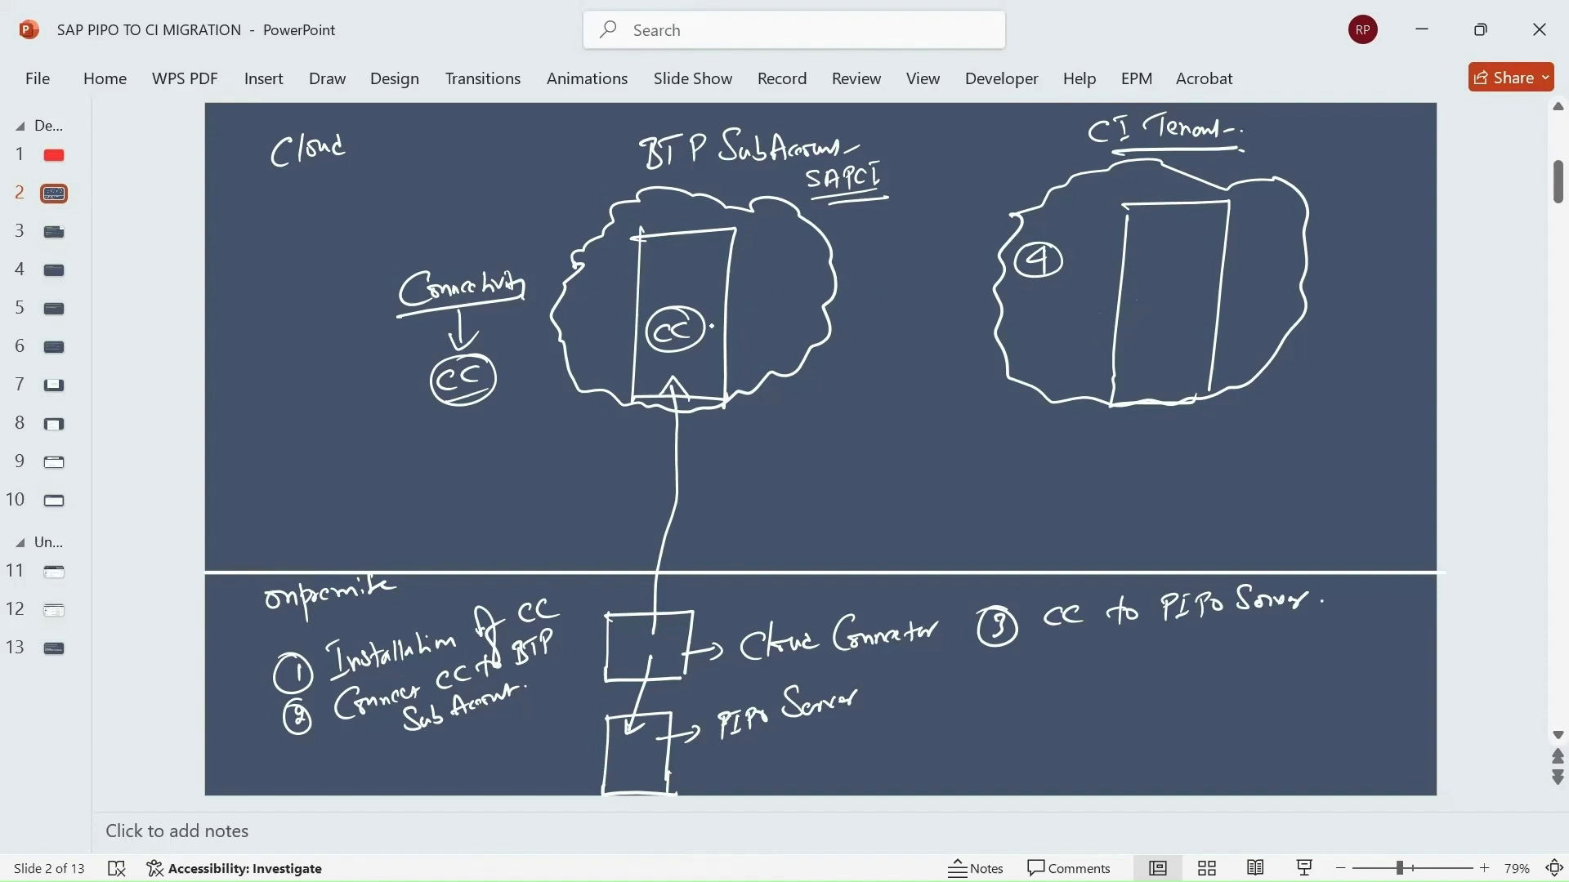
pyautogui.moveTo(706, 328)
pyautogui.mouseDown()
pyautogui.moveTo(1139, 324)
pyautogui.moveTo(1130, 334)
pyautogui.mouseUp()
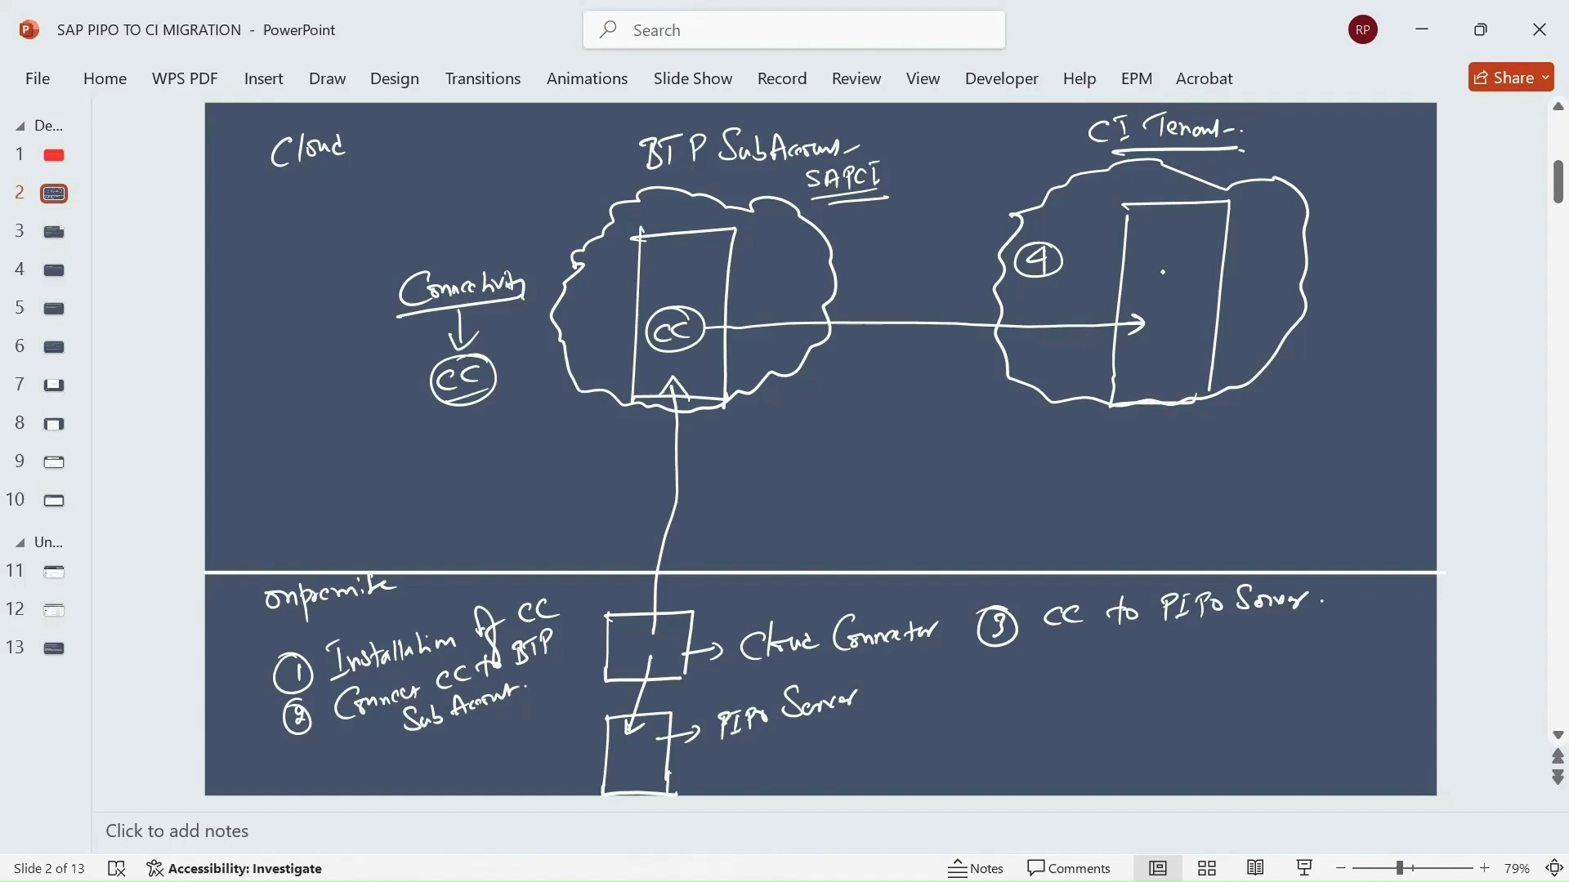
# Write 'Settings' in the CI Tenant box with an arrow down to 'Integration'.
pyautogui.moveTo(1162, 268)
pyautogui.mouseDown()
pyautogui.moveTo(1144, 291)
pyautogui.moveTo(1213, 272)
pyautogui.moveTo(1228, 314)
pyautogui.mouseUp()
pyautogui.moveTo(1254, 263); pyautogui.dragTo(1239, 287)
pyautogui.moveTo(1142, 304)
pyautogui.mouseDown()
pyautogui.moveTo(1248, 291)
pyautogui.moveTo(1148, 374)
pyautogui.mouseUp()
pyautogui.moveTo(1132, 350); pyautogui.dragTo(1152, 344)
pyautogui.moveTo(1138, 381); pyautogui.dragTo(1189, 364)
pyautogui.moveTo(1184, 364); pyautogui.dragTo(1211, 372)
pyautogui.moveTo(1205, 400); pyautogui.dragTo(1192, 416)
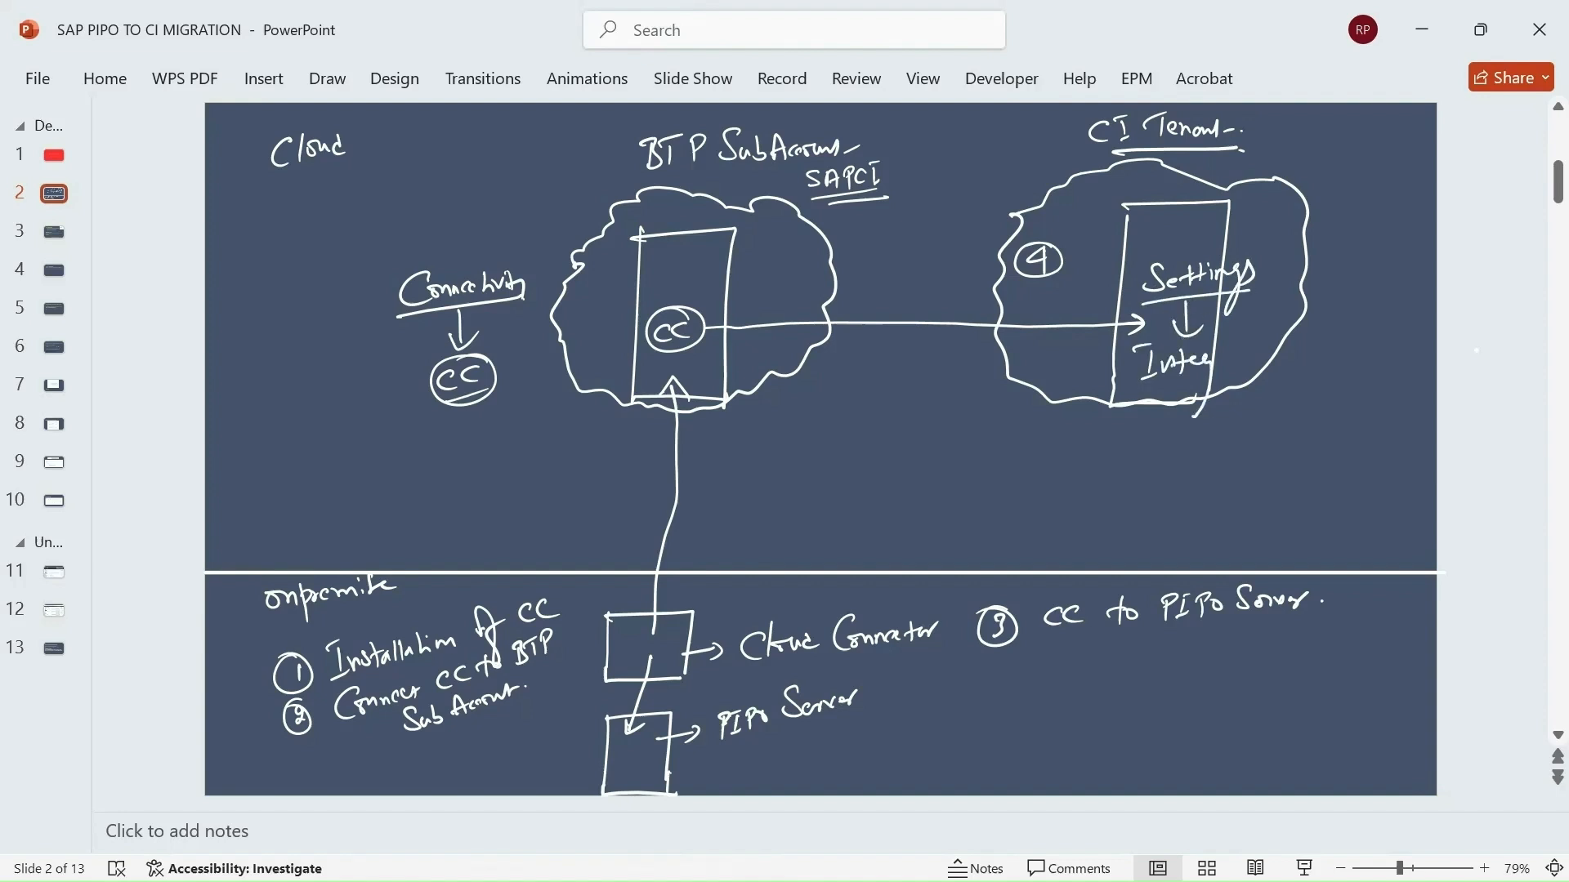
pyautogui.moveTo(1201, 360); pyautogui.dragTo(1195, 416)
pyautogui.moveTo(1213, 364)
pyautogui.mouseDown()
pyautogui.moveTo(1253, 342)
pyautogui.moveTo(1285, 351)
pyautogui.mouseUp()
# Continue the chain with arrows to 'System' and then an underlined 'PIPO Server'.
pyautogui.moveTo(1184, 379); pyautogui.dragTo(1183, 425)
pyautogui.moveTo(1173, 425)
pyautogui.mouseDown()
pyautogui.moveTo(1193, 406)
pyautogui.moveTo(1160, 461)
pyautogui.moveTo(1192, 454)
pyautogui.moveTo(1182, 497)
pyautogui.mouseUp()
pyautogui.moveTo(1198, 458); pyautogui.dragTo(1217, 458)
pyautogui.moveTo(1215, 441)
pyautogui.mouseDown()
pyautogui.moveTo(1256, 463)
pyautogui.moveTo(1213, 499)
pyautogui.mouseUp()
pyautogui.moveTo(1202, 484)
pyautogui.mouseDown()
pyautogui.moveTo(1212, 500)
pyautogui.moveTo(1225, 482)
pyautogui.moveTo(1205, 538)
pyautogui.moveTo(1329, 502)
pyautogui.mouseUp()
pyautogui.click(1211, 518)
pyautogui.moveTo(1201, 545); pyautogui.dragTo(1309, 516)
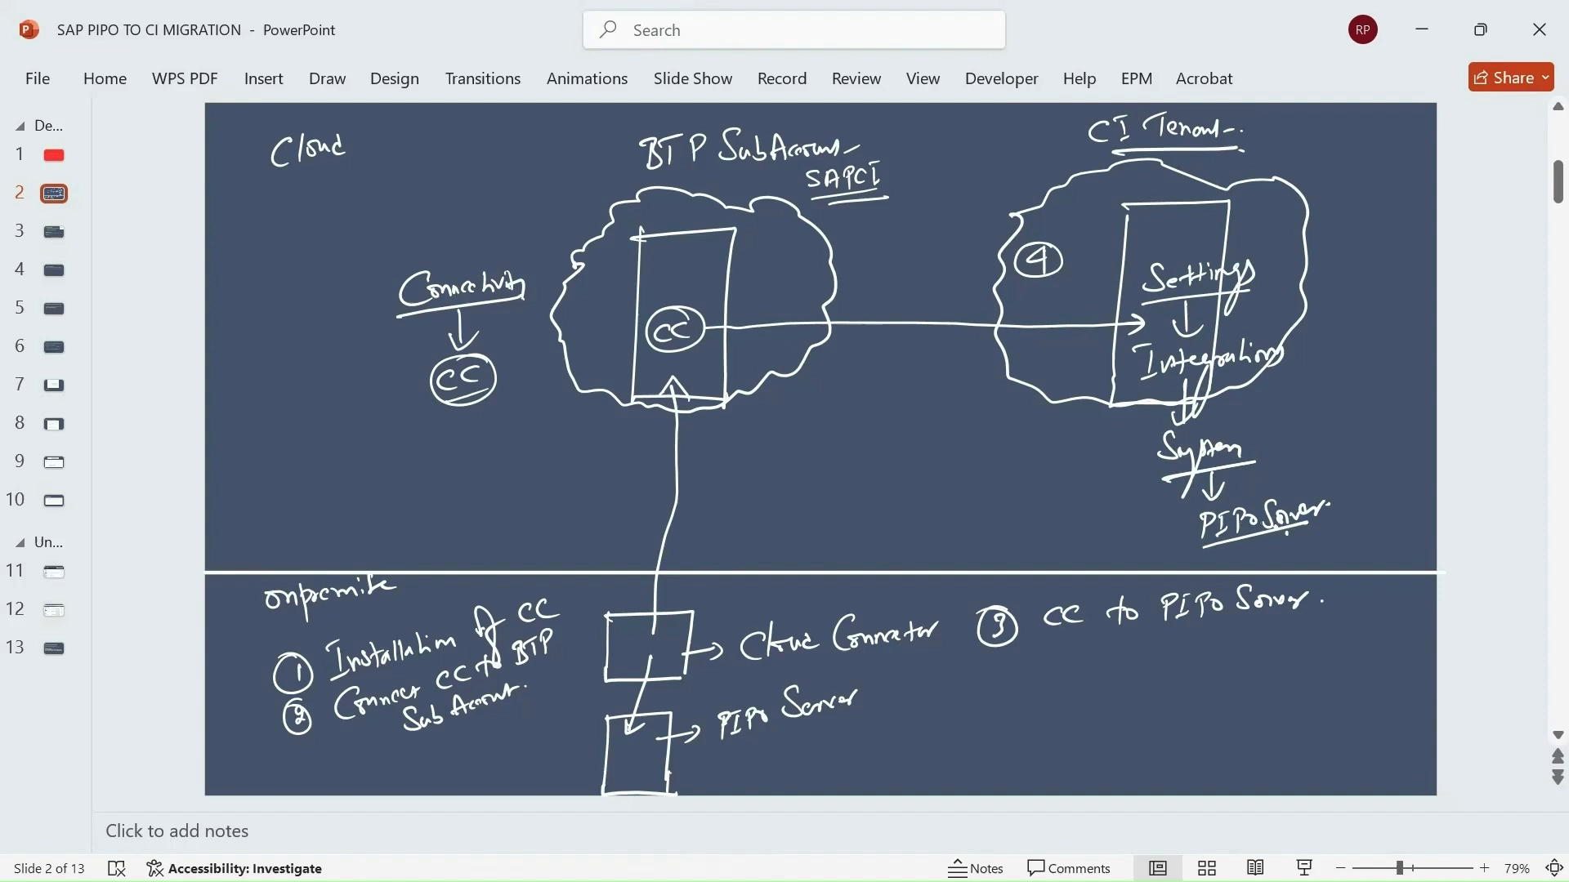
pyautogui.click(1275, 455)
# Open tools.hana.ondemand.com (SAP Development Tools) in a new Chrome tab beside BTP Cockpit.
pyautogui.hotkey('alt', 'Tab')
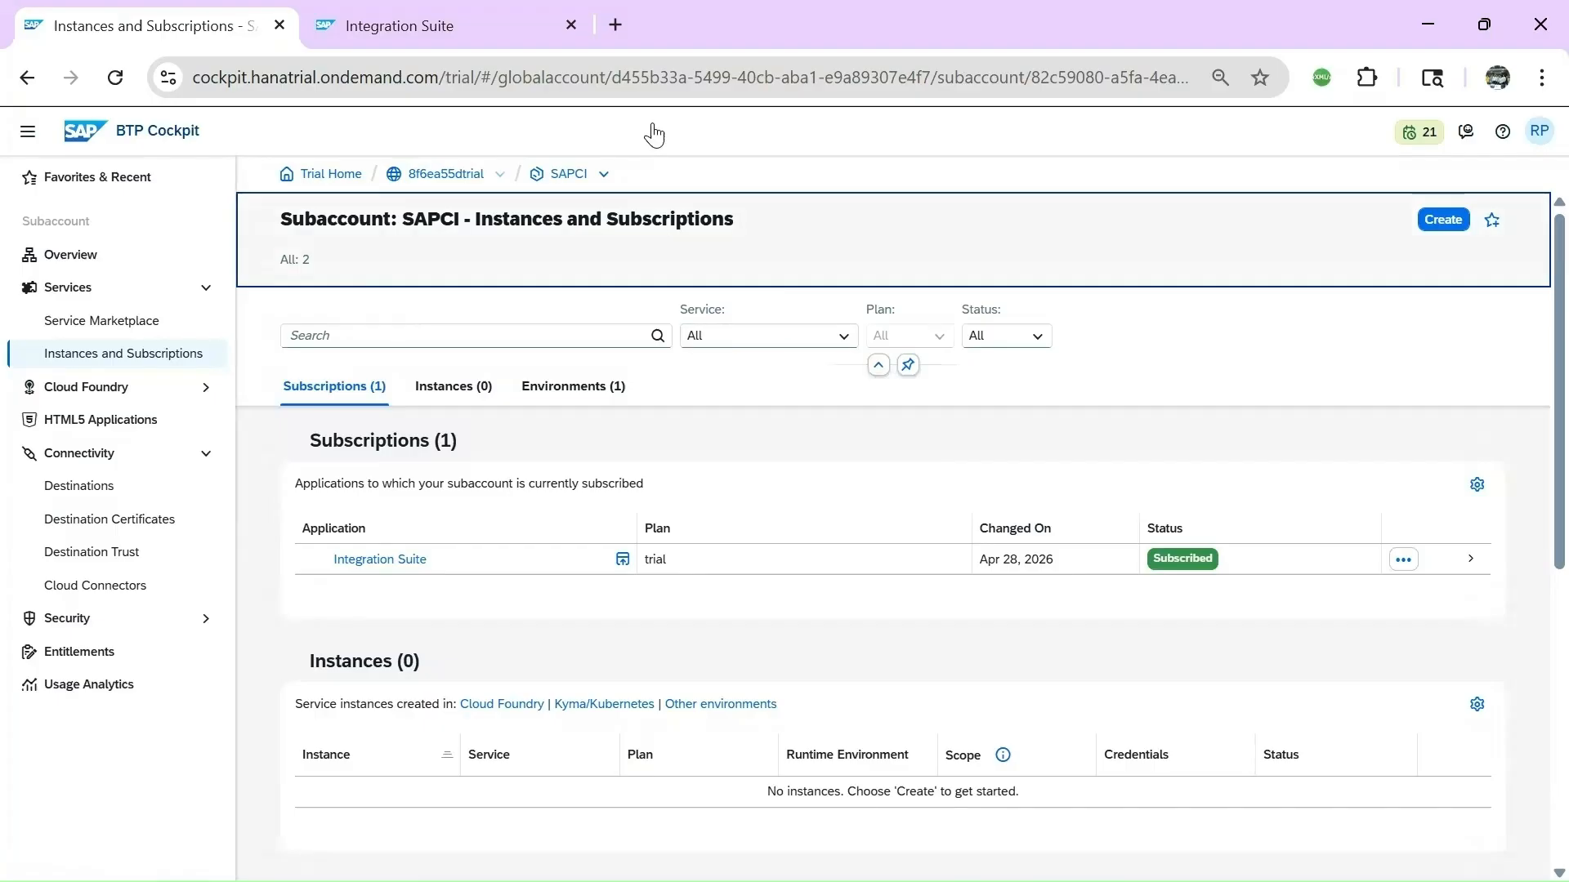
pyautogui.click(617, 25)
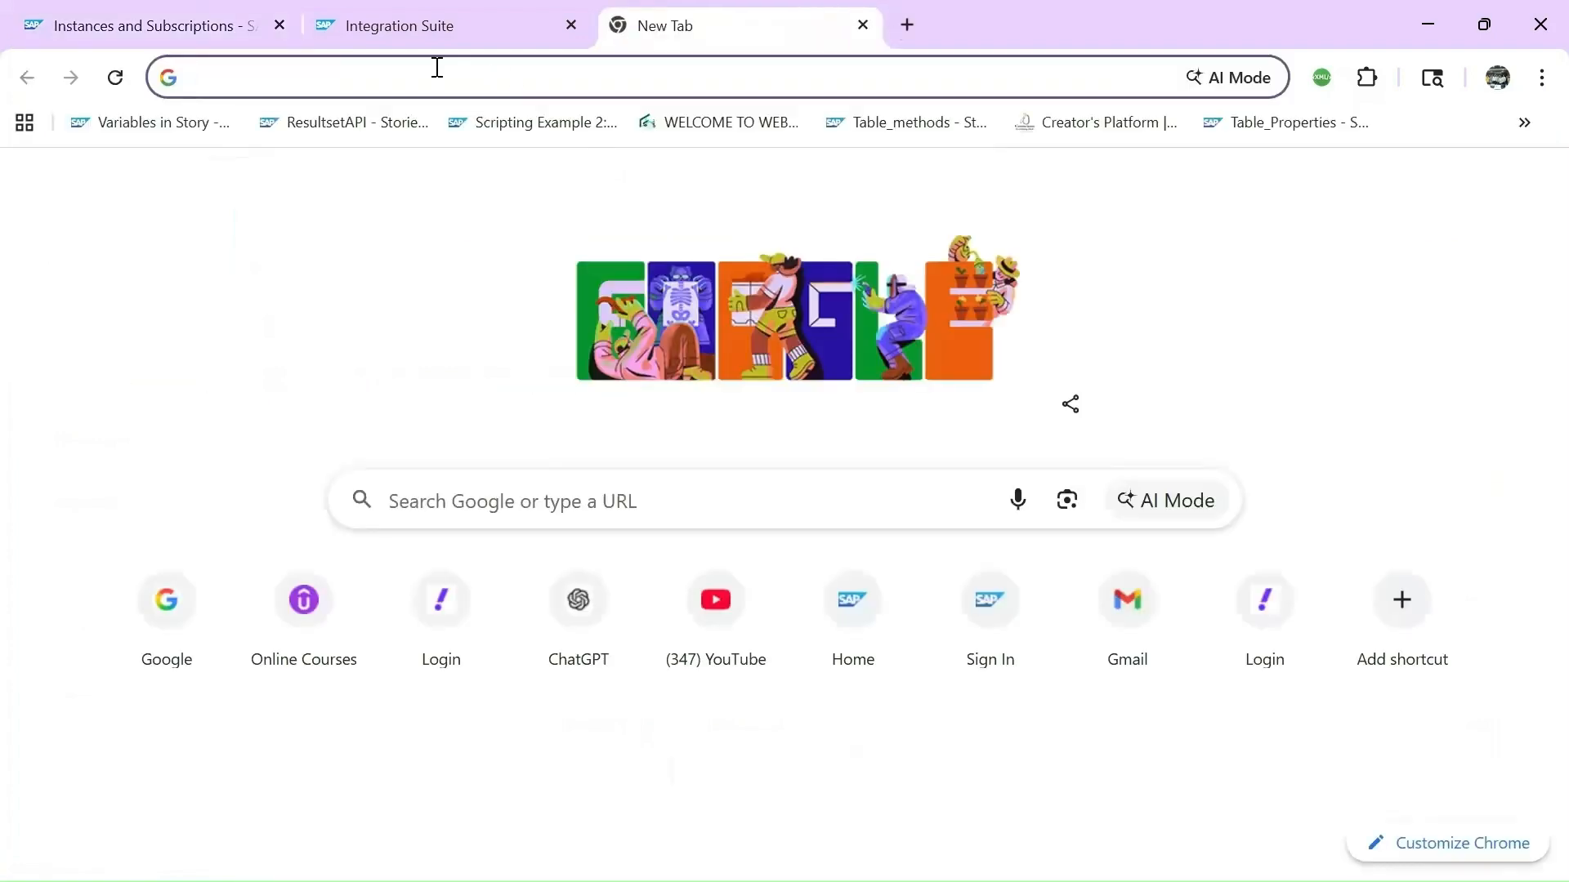
pyautogui.click(432, 69)
pyautogui.write('tools.hana.ondemand.com')
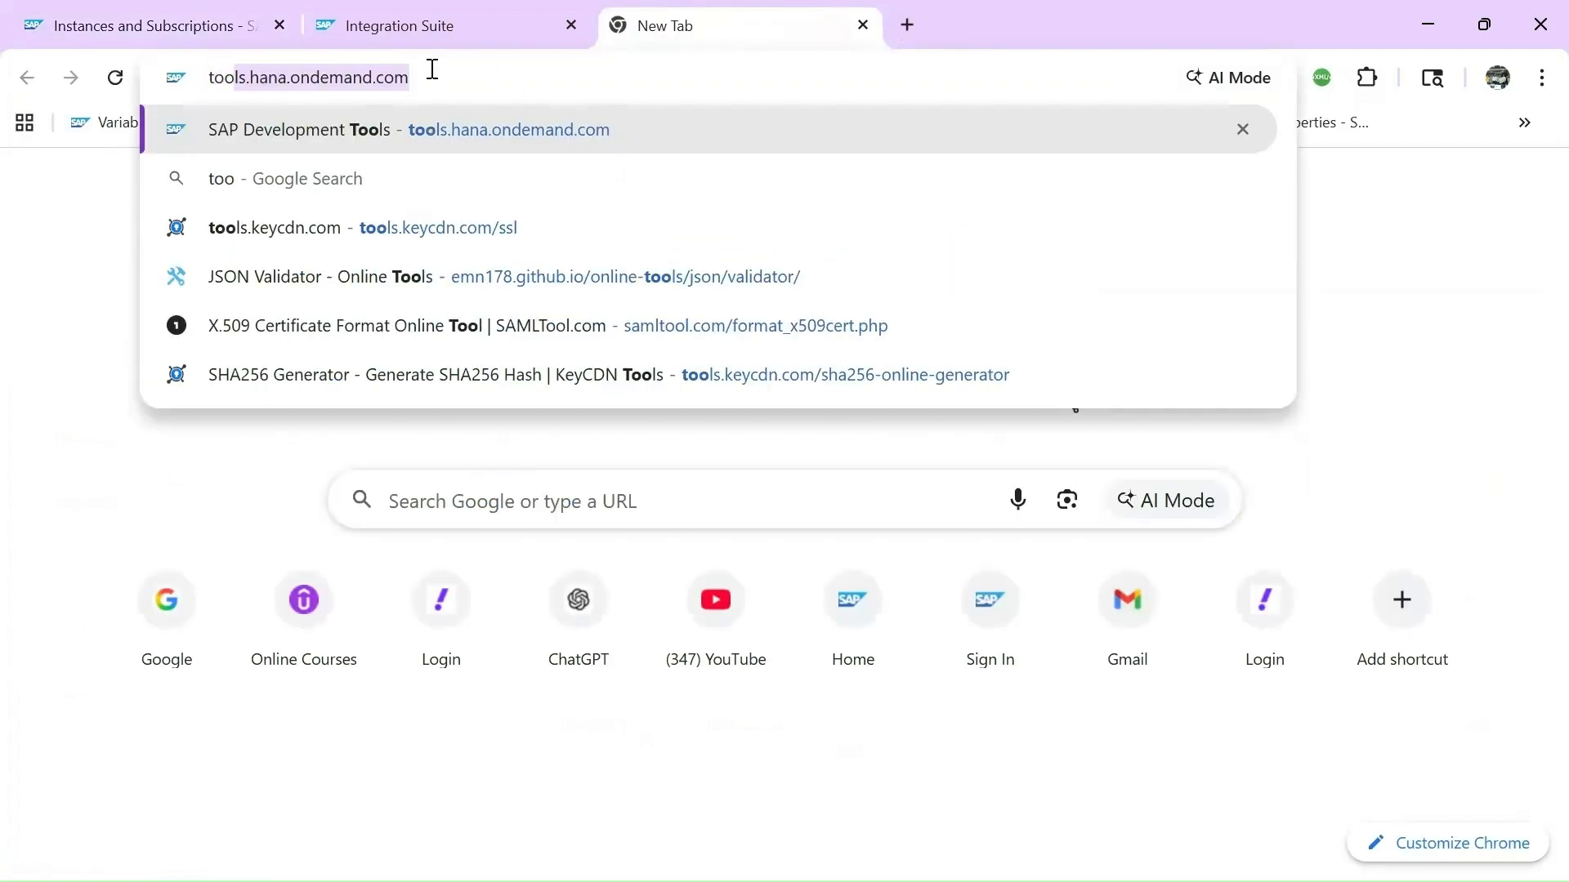
pyautogui.press('Return')
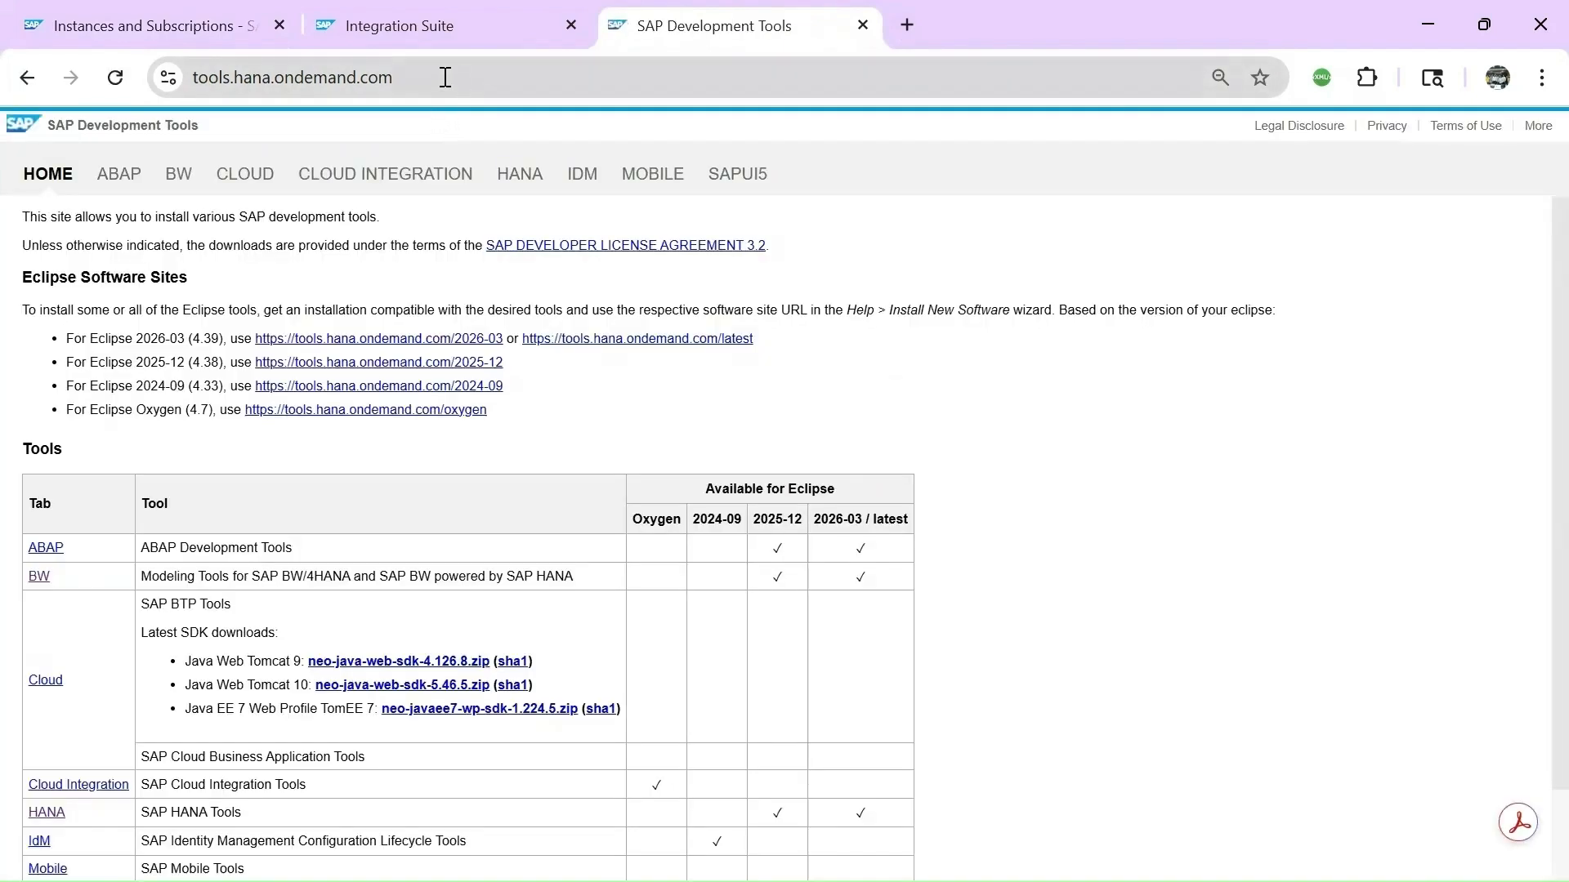
pyautogui.click(445, 77)
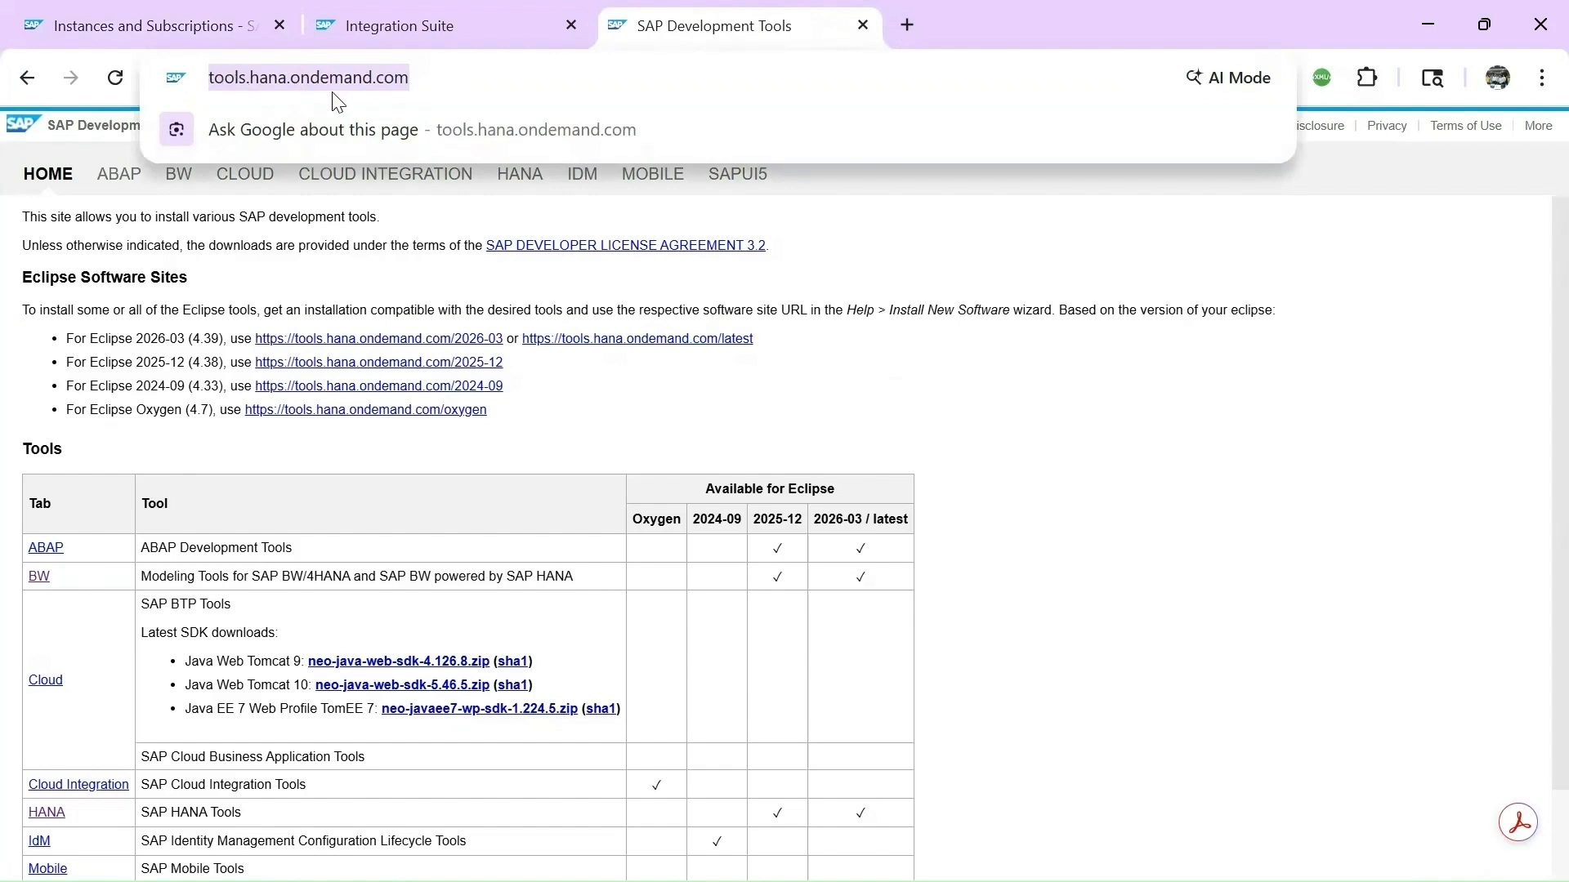
pyautogui.click(1072, 462)
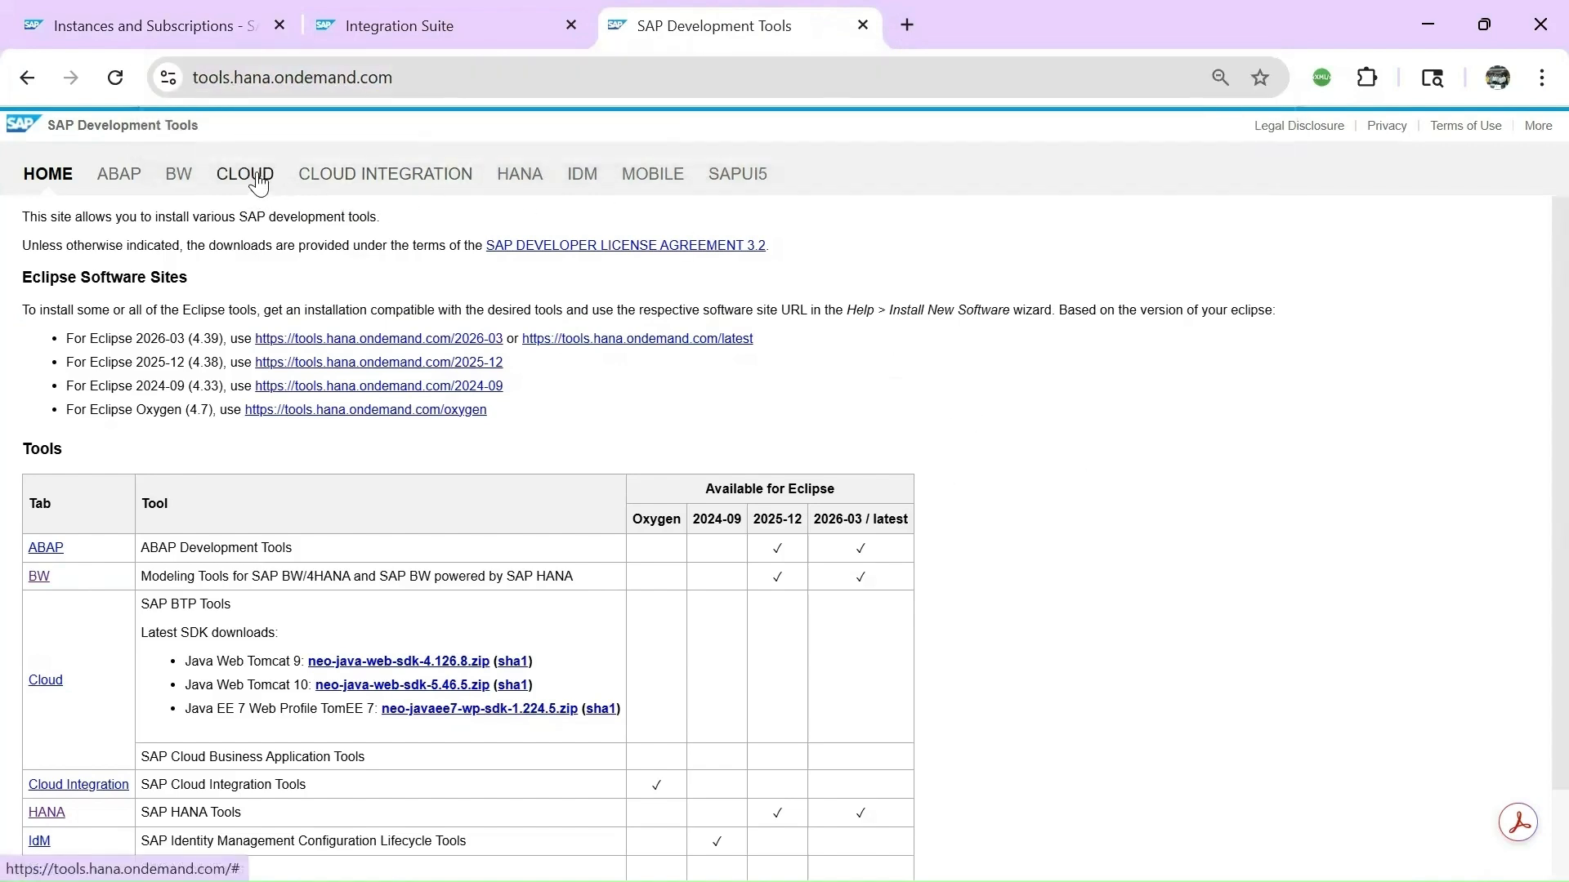
# On the Cloud page, search for 'cloud conn' to locate the Cloud Connector downloads table.
pyautogui.click(255, 178)
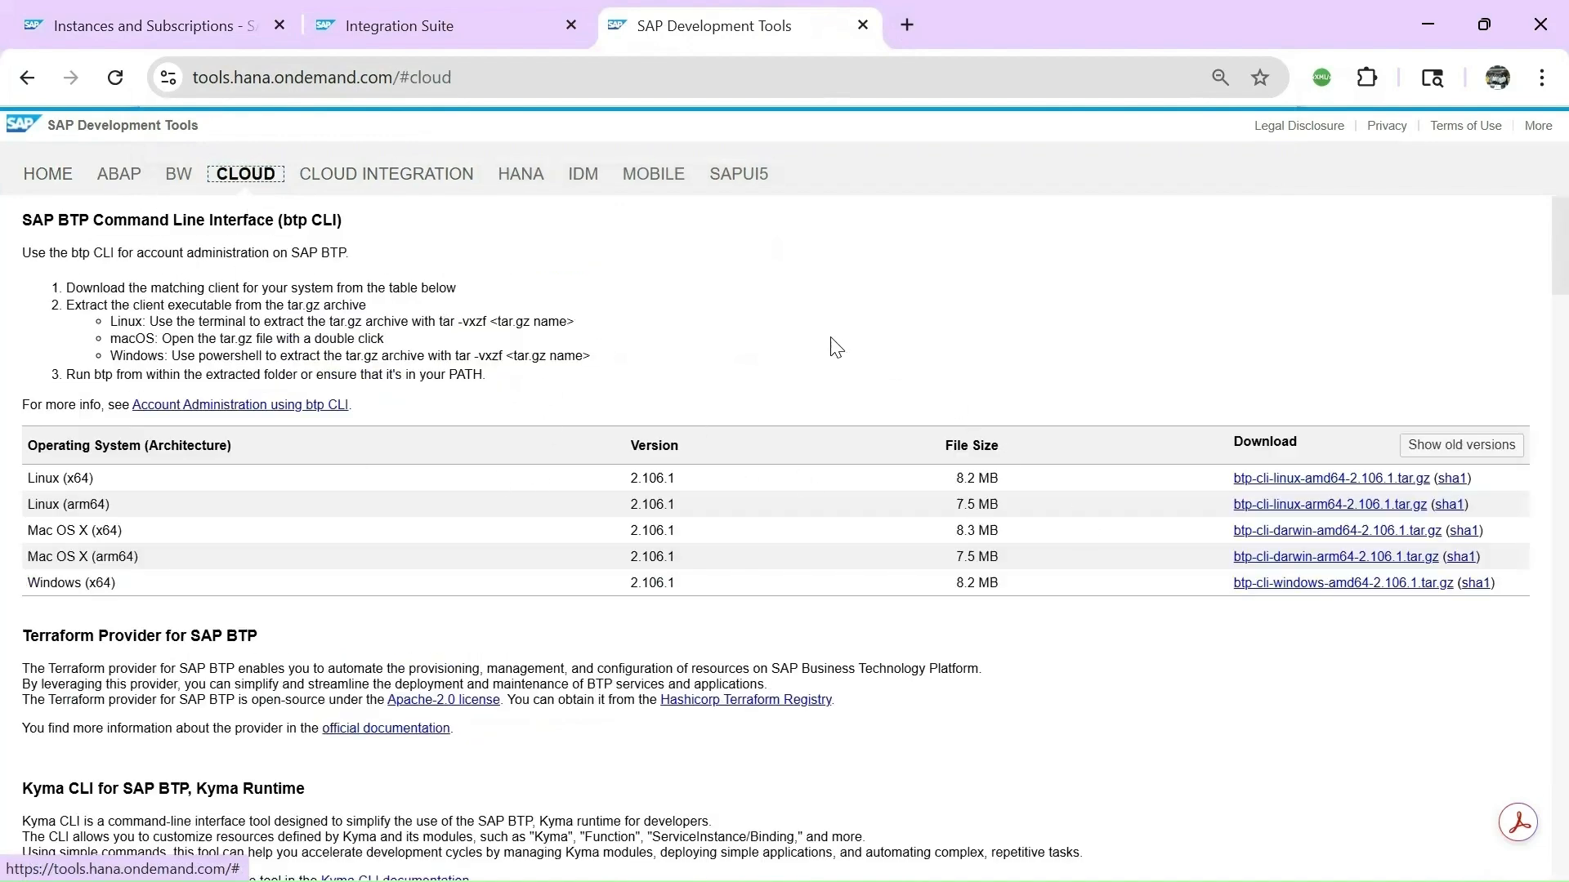
pyautogui.hotkey('ctrl', 'f')
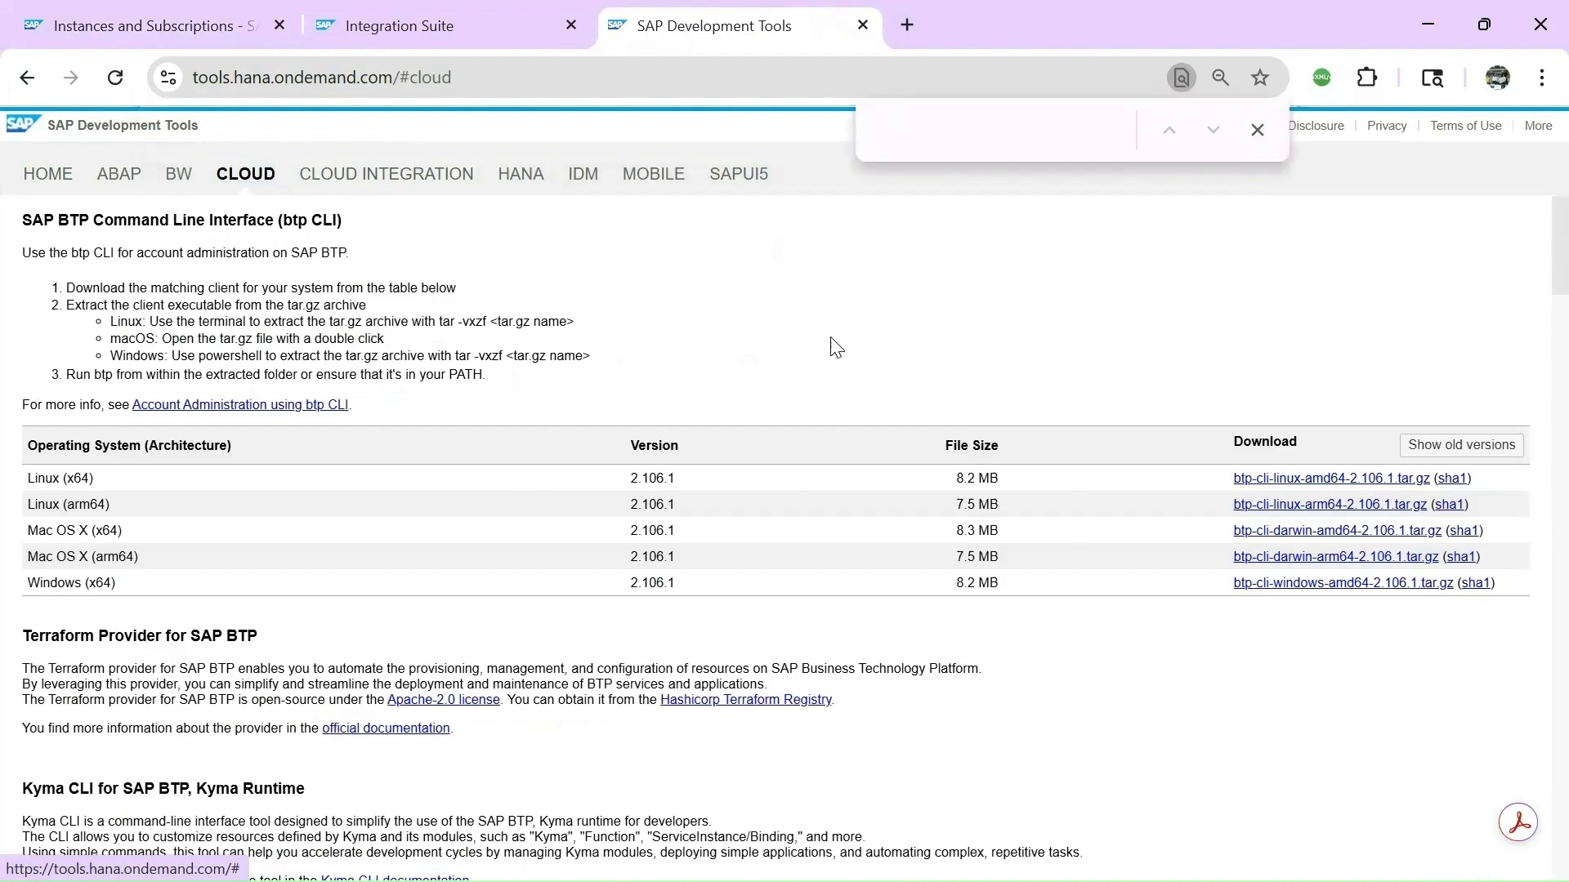
pyautogui.write('clouu')
pyautogui.scroll(-5, 836, 347)
pyautogui.press('BackSpace')
pyautogui.press('BackSpace')
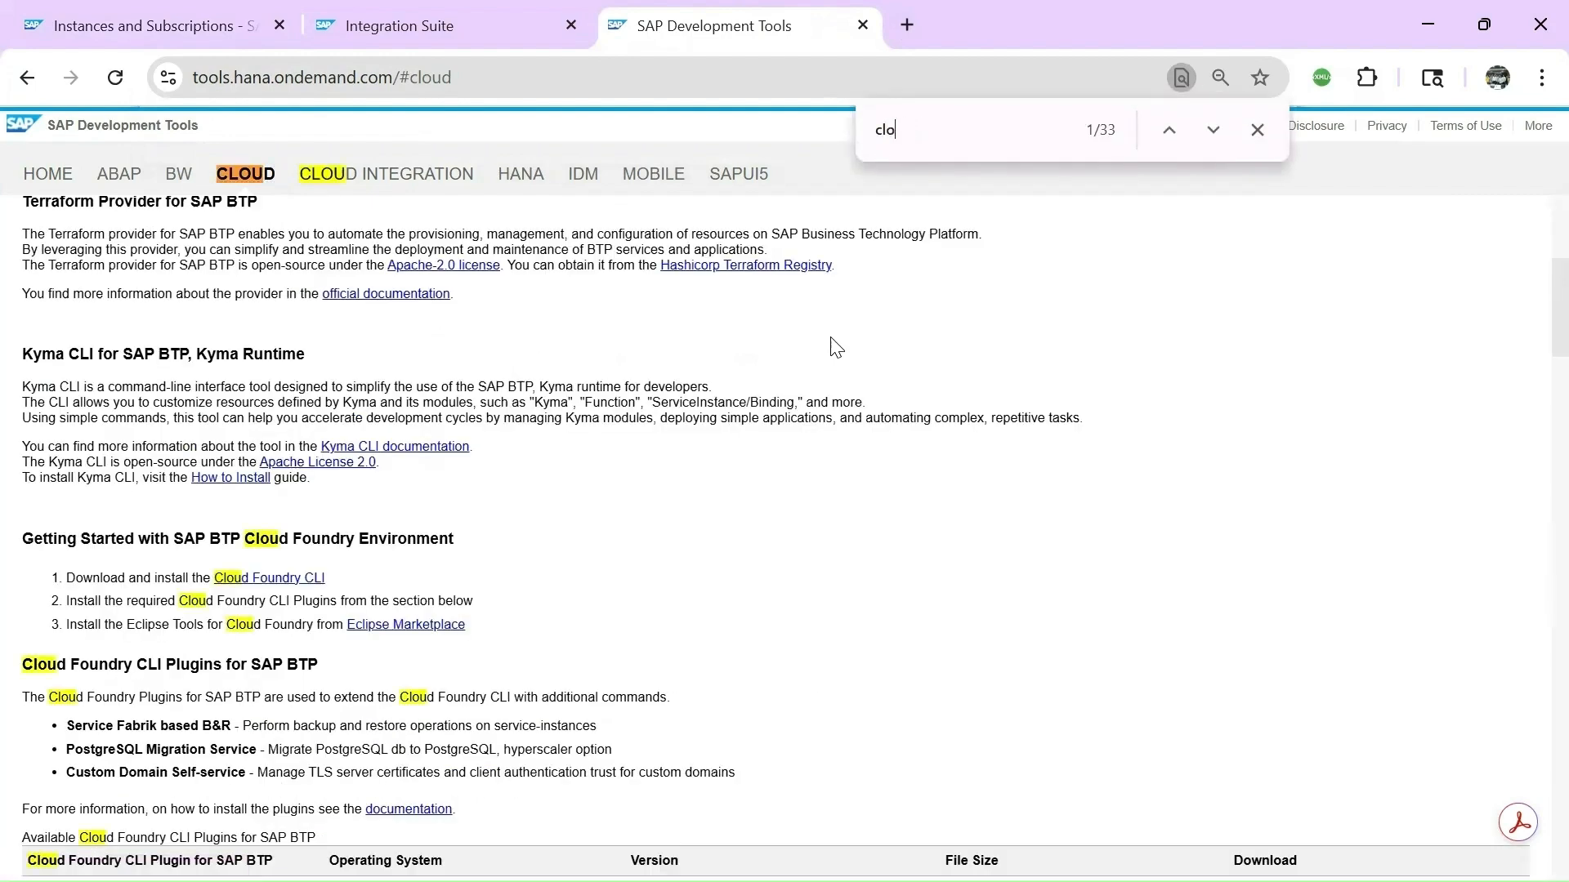
pyautogui.write('ud conn')
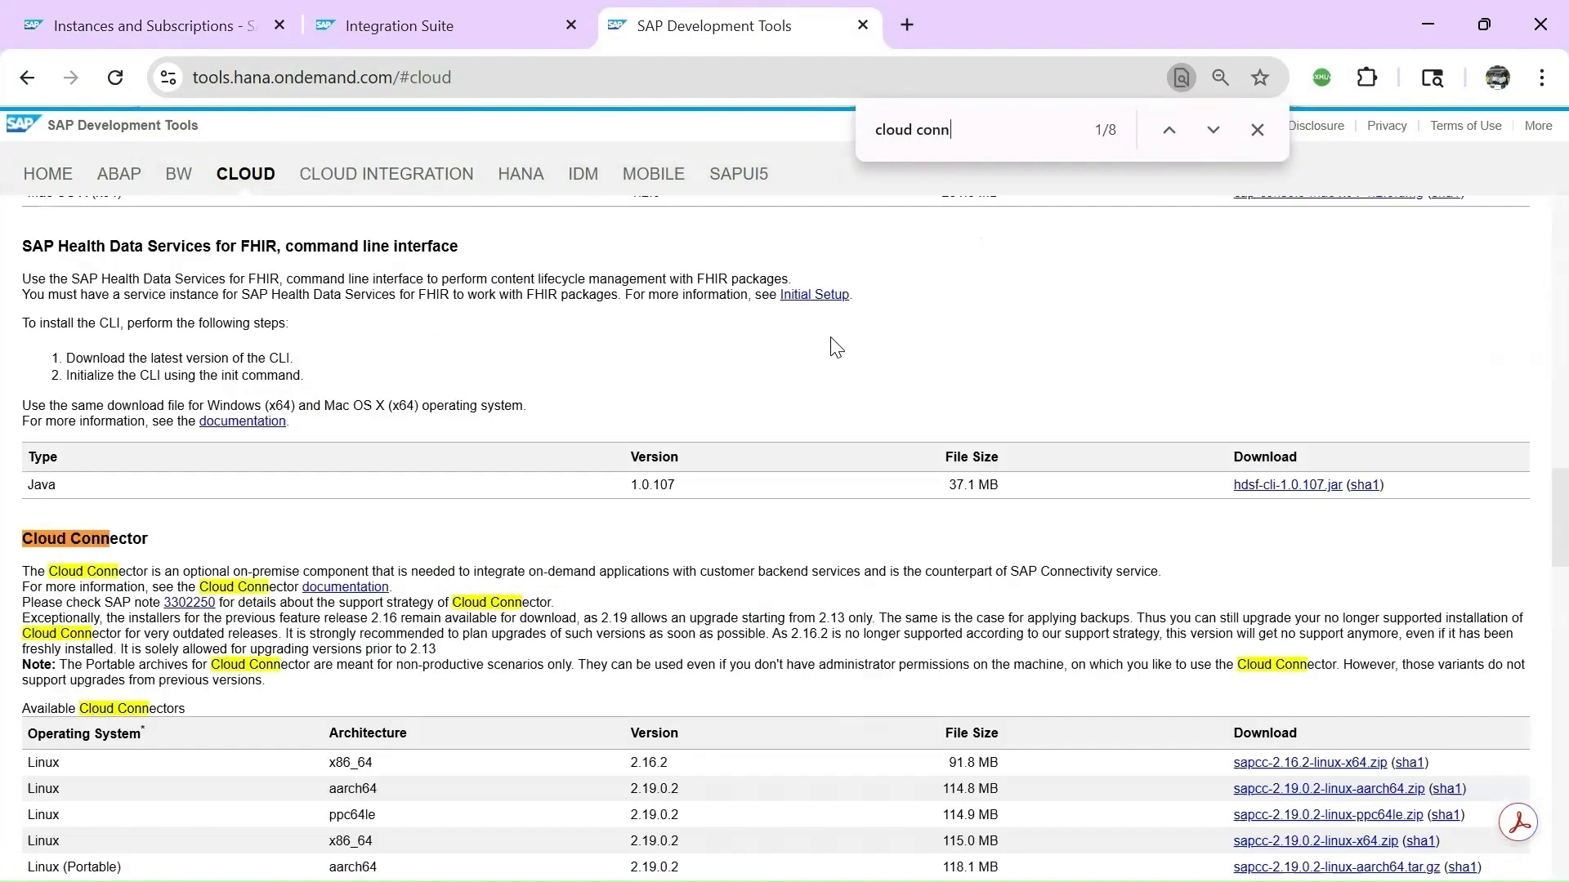
pyautogui.click(1257, 129)
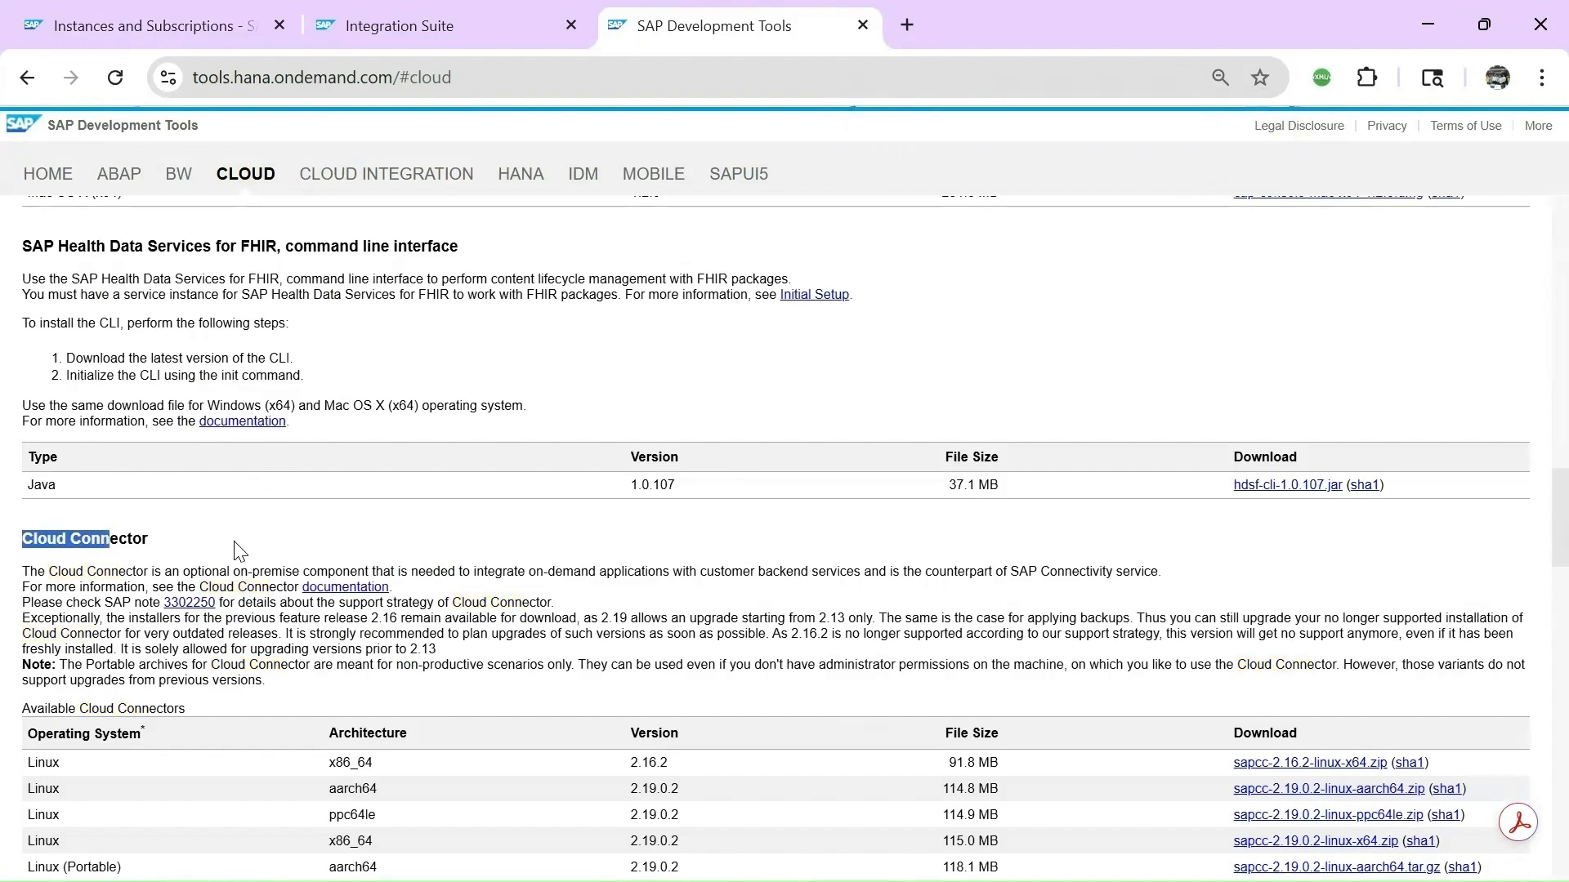
pyautogui.click(148, 540)
pyautogui.scroll(-3, 222, 543)
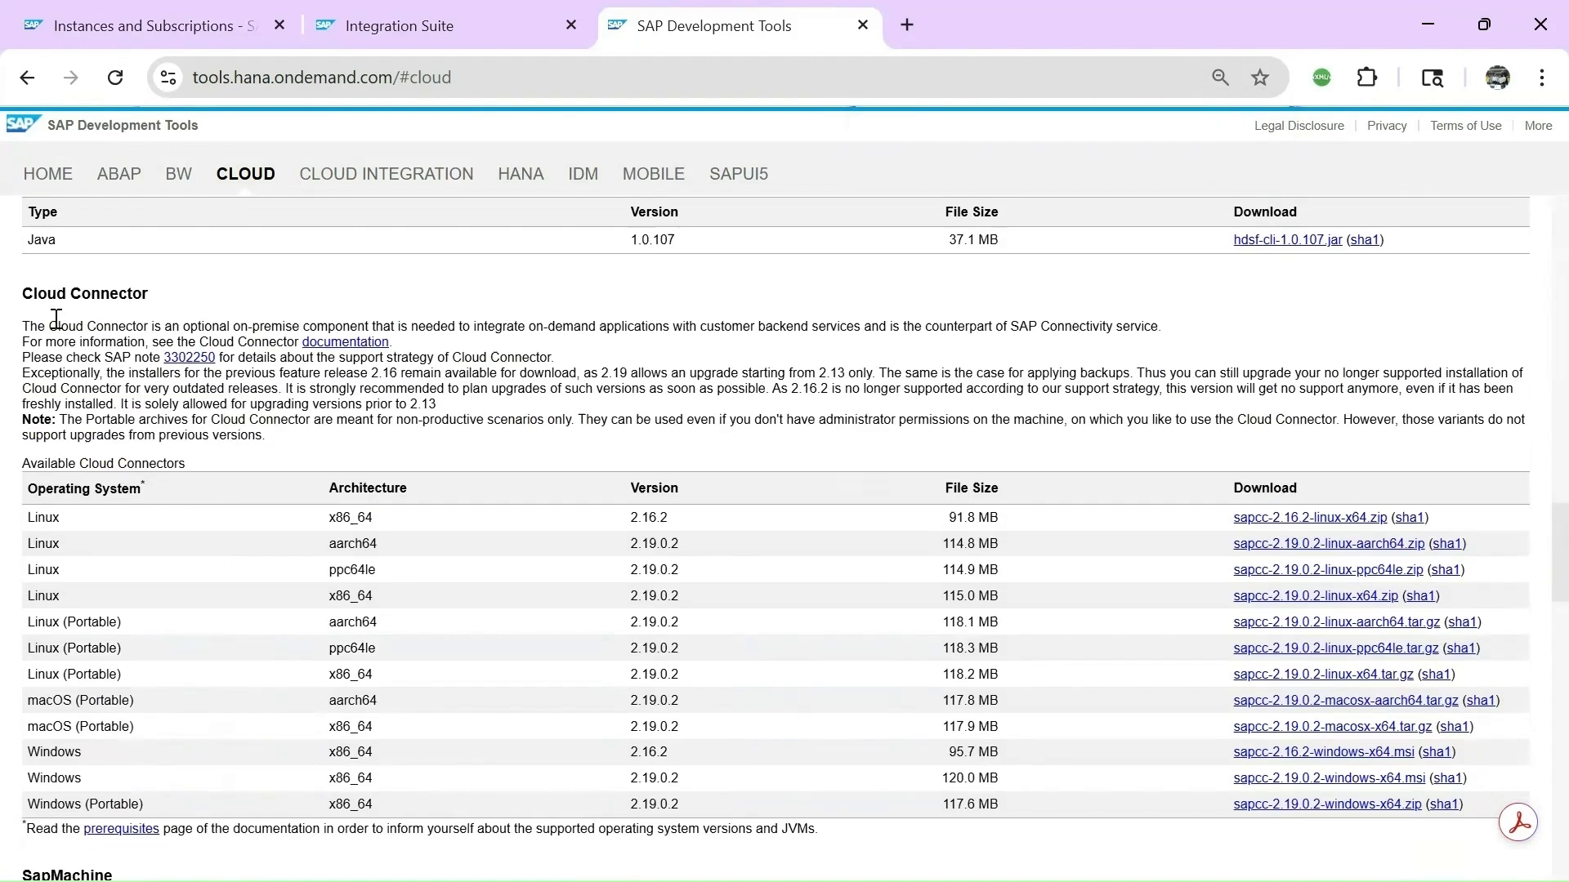
pyautogui.scroll(-2, 357, 555)
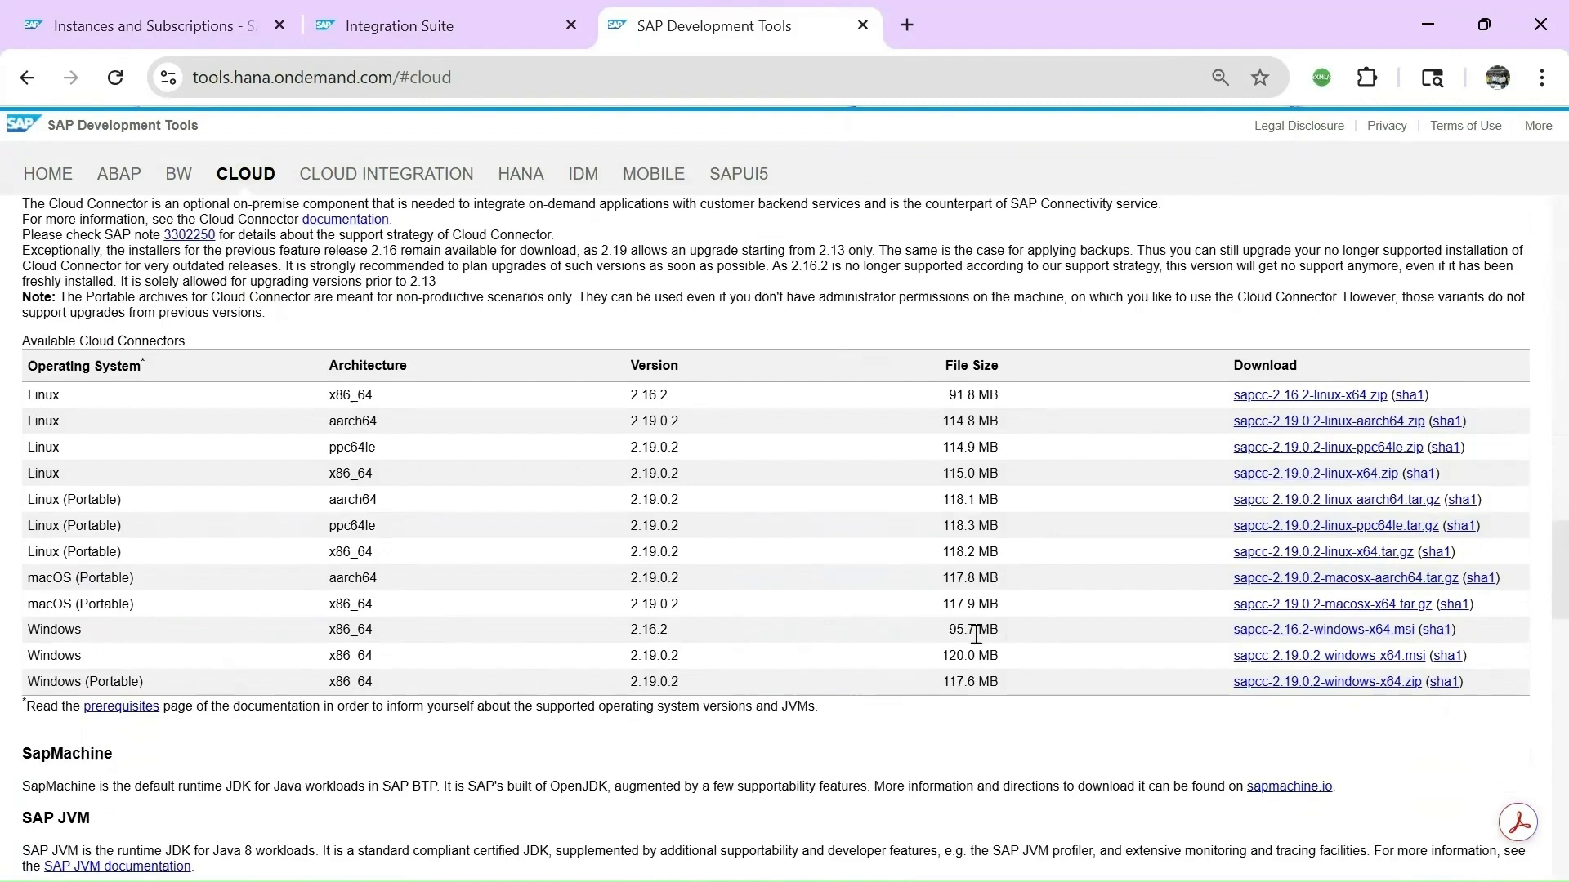
# Download the 120.0 MB Windows installer sapcc-2.19.0.2-windows-x64.msi.
pyautogui.moveTo(941, 656); pyautogui.dragTo(1006, 660)
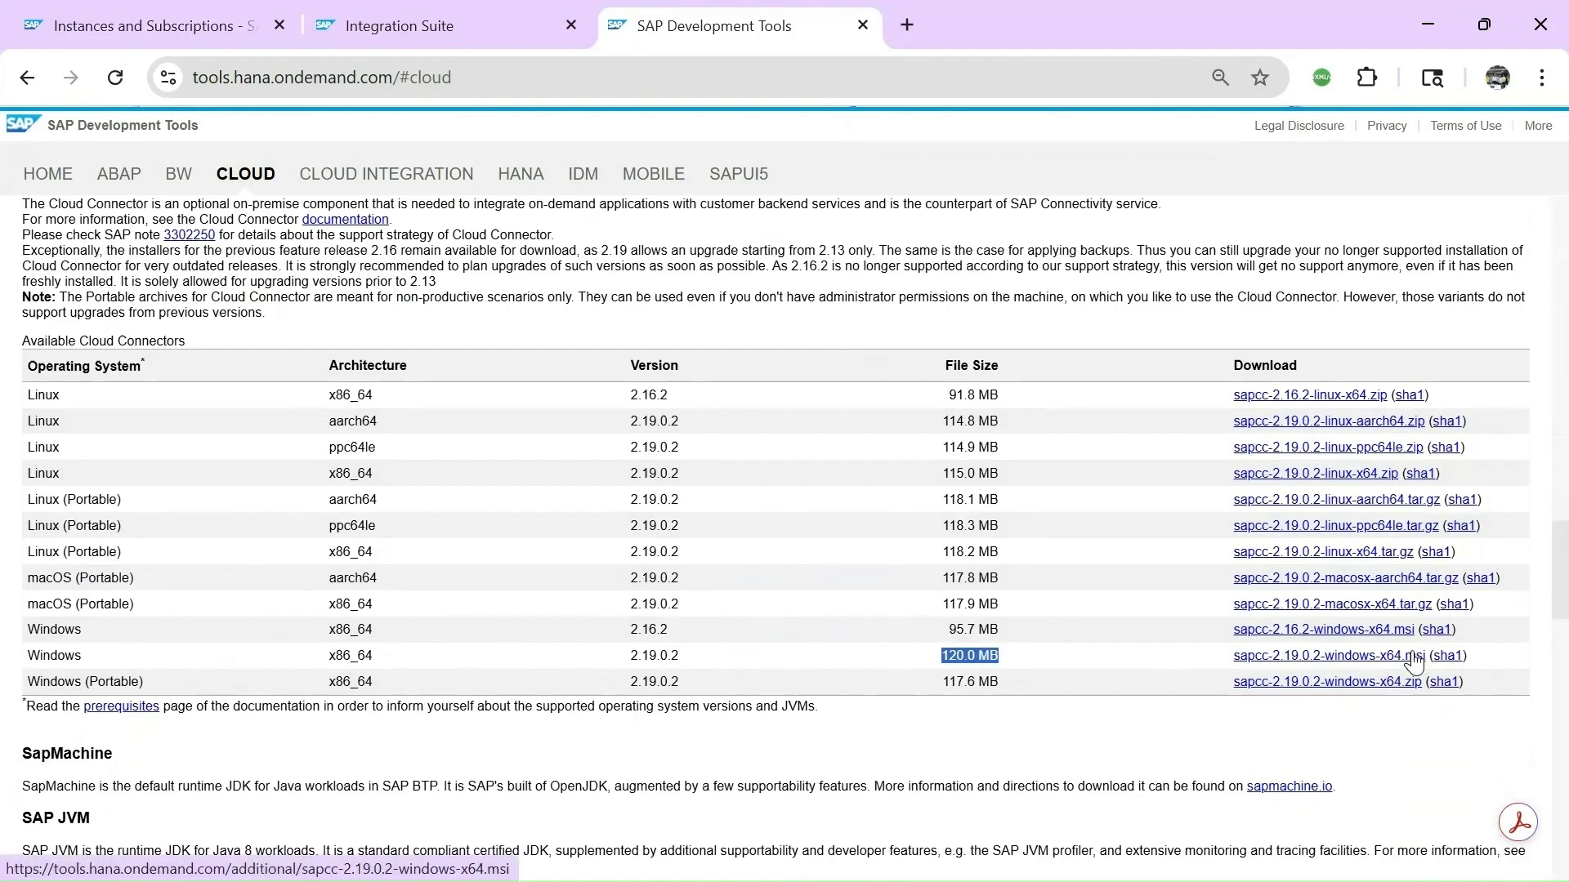
pyautogui.click(1407, 656)
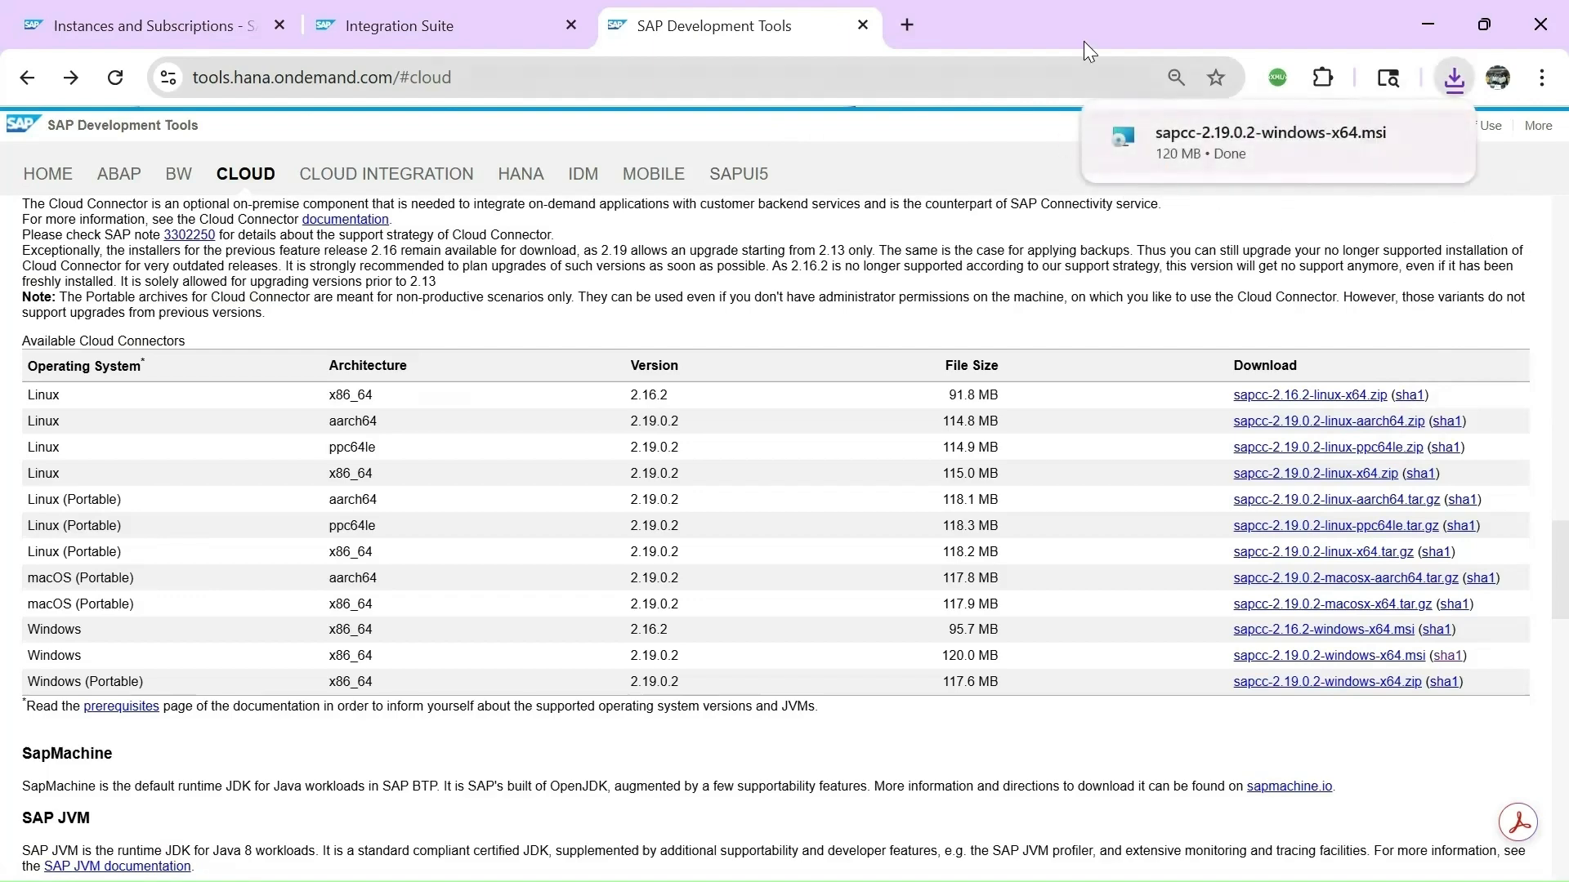
pyautogui.moveTo(1240, 116)
# Copy sapcc-2.19.0.2-windows-x64 from Downloads and paste it into C:\SAP.
pyautogui.click(1387, 139)
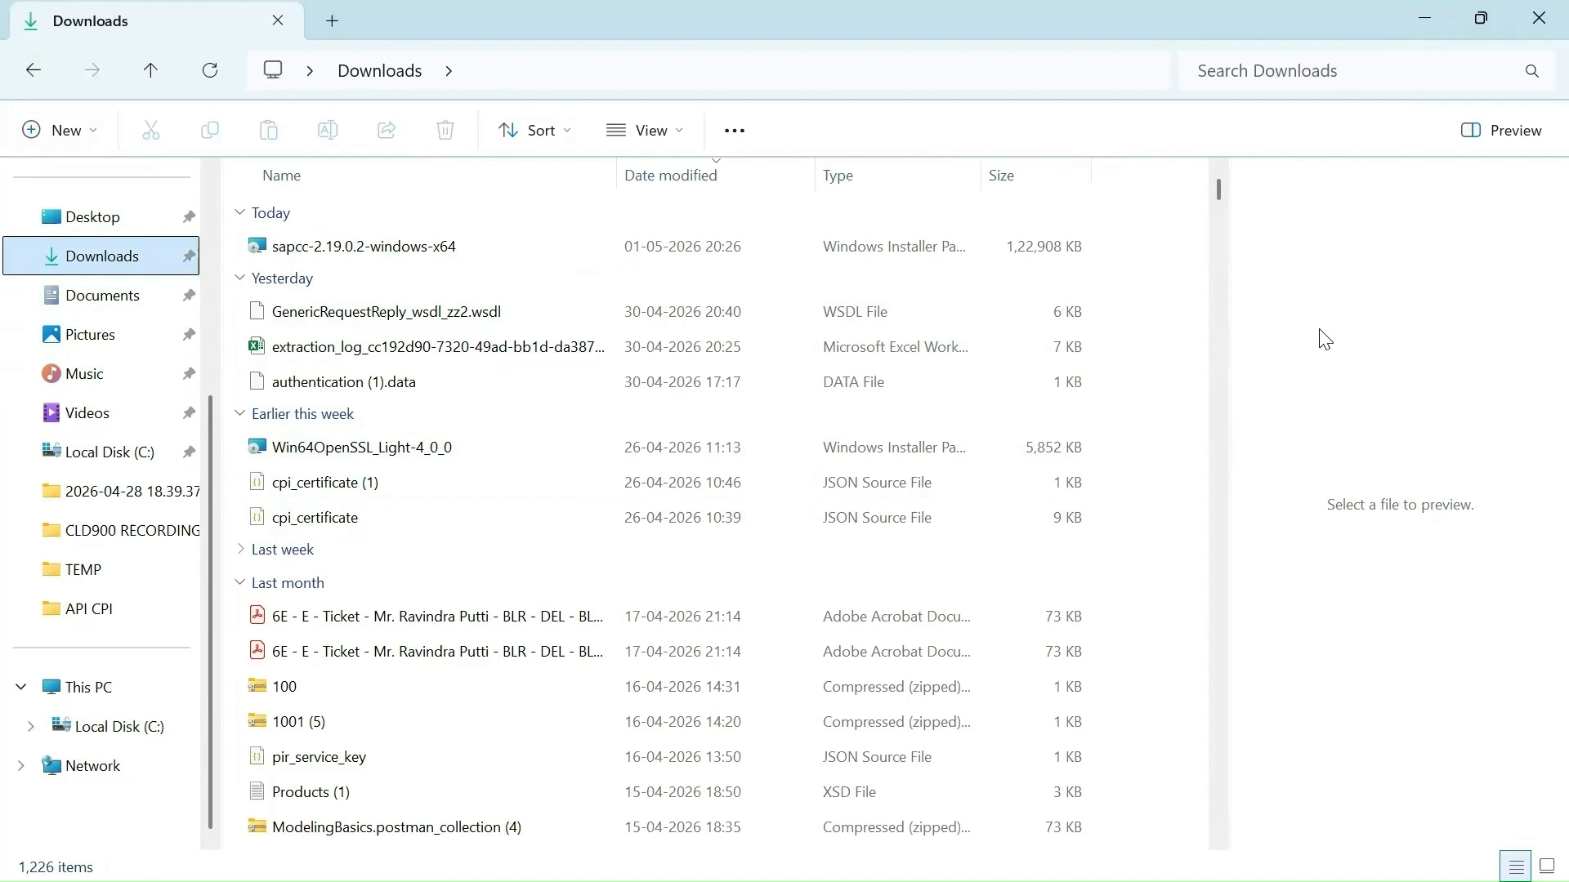
pyautogui.rightClick(299, 256)
pyautogui.click(419, 196)
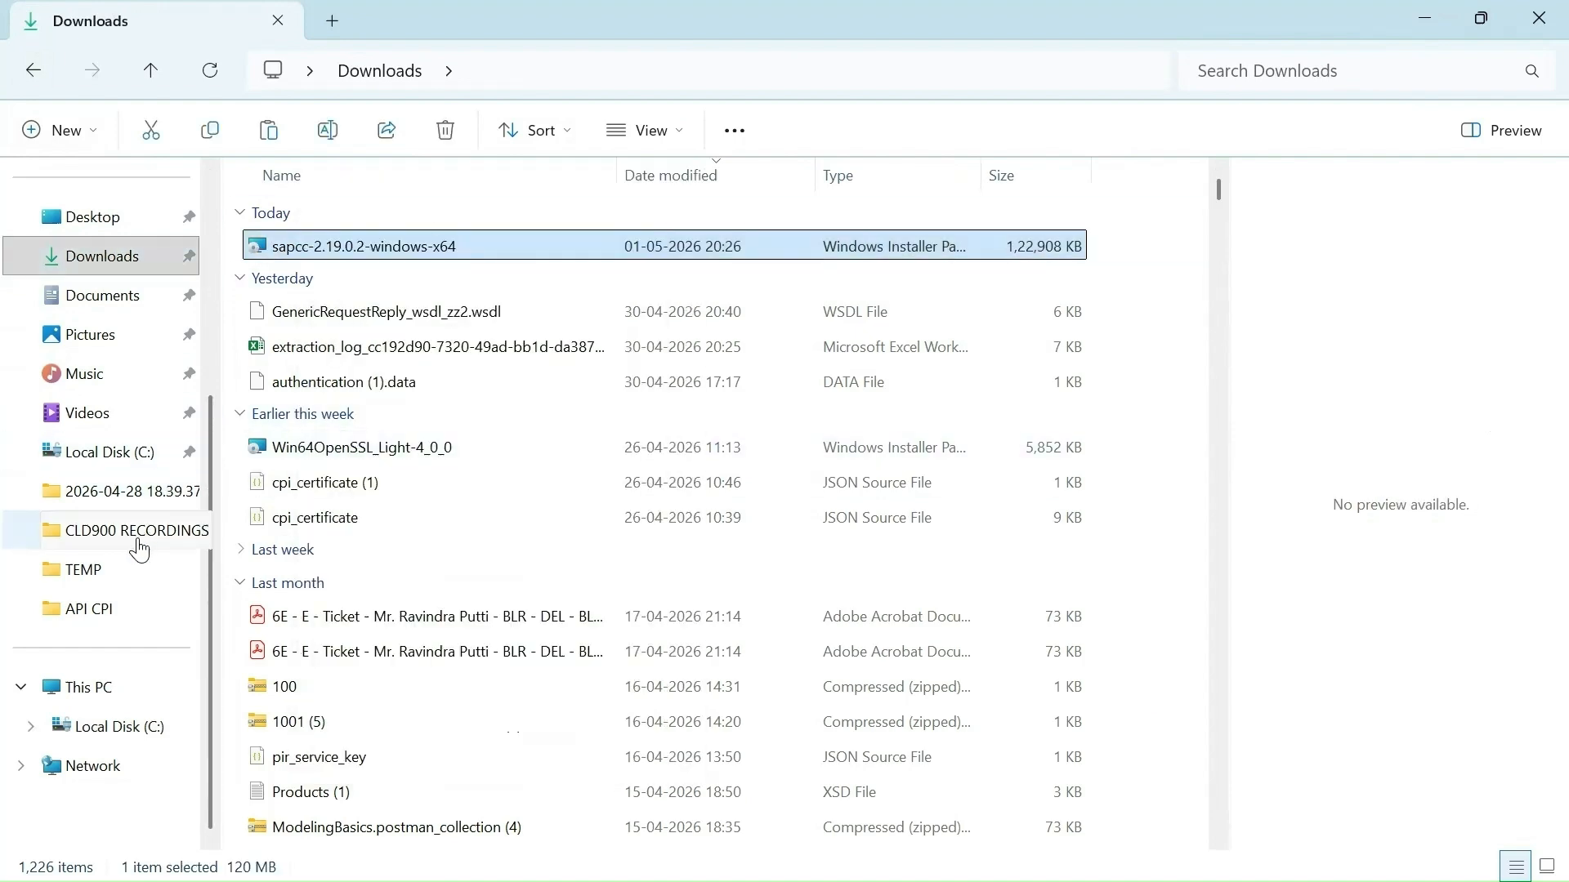
pyautogui.click(116, 464)
pyautogui.doubleClick(294, 530)
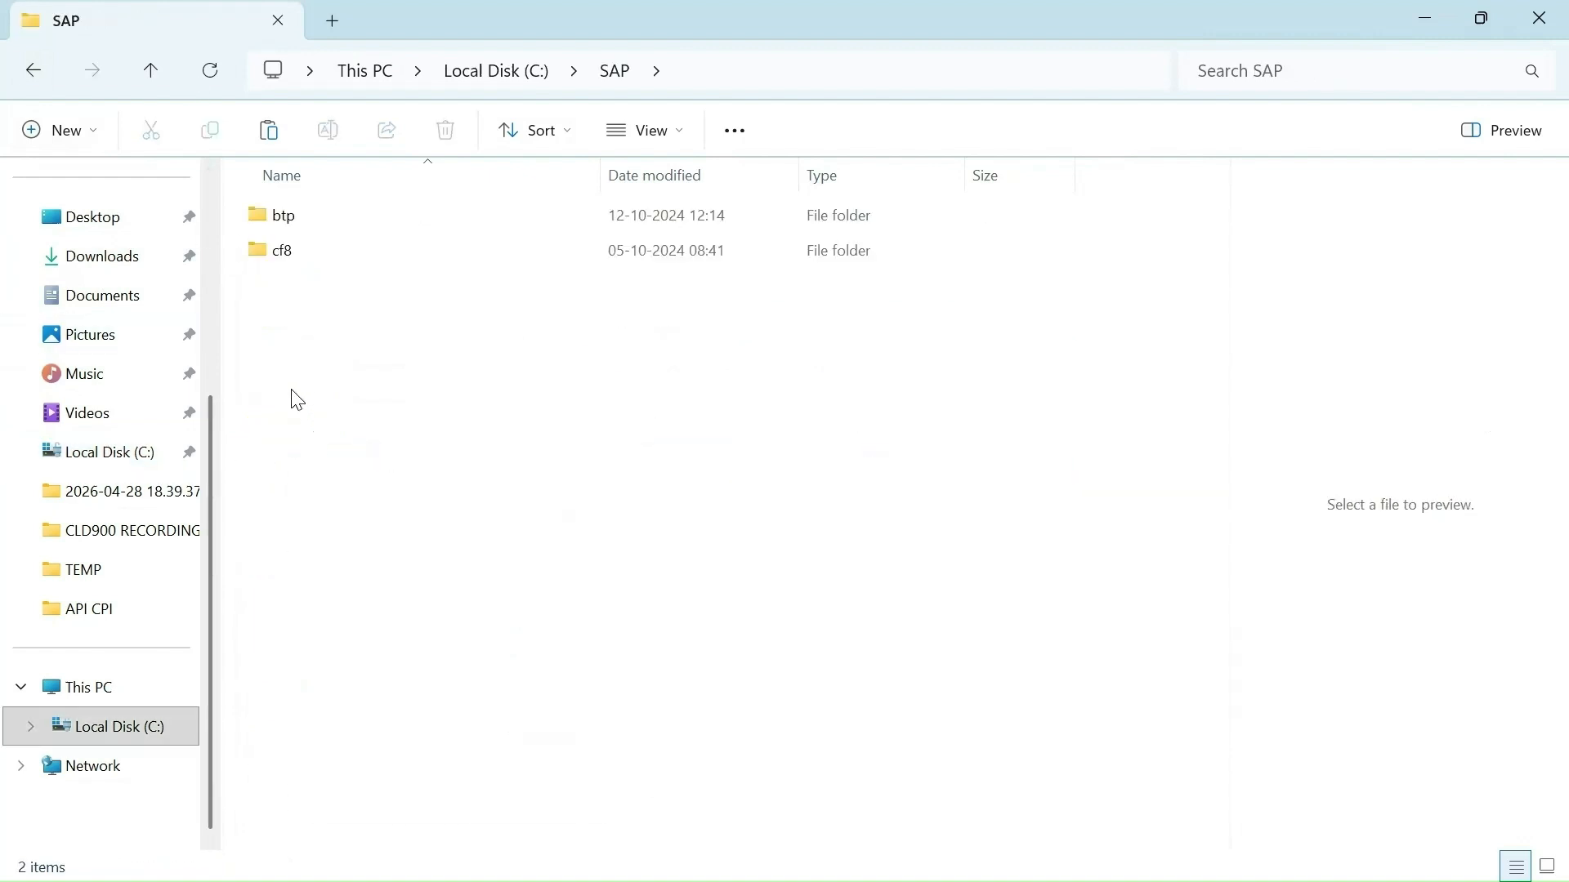
pyautogui.rightClick(292, 391)
pyautogui.click(342, 382)
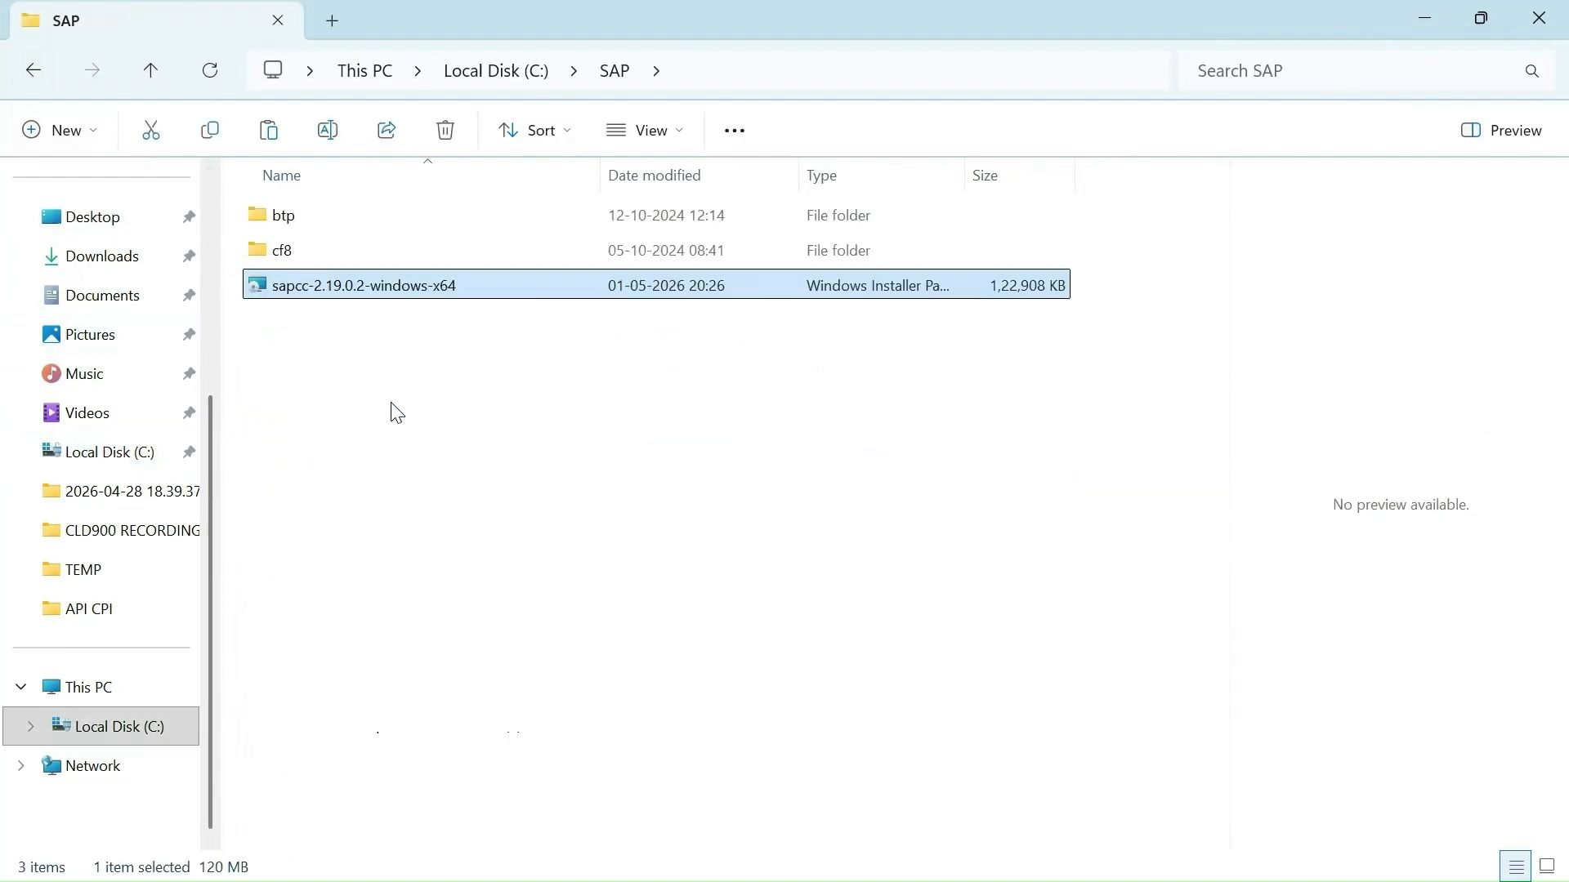
pyautogui.click(393, 404)
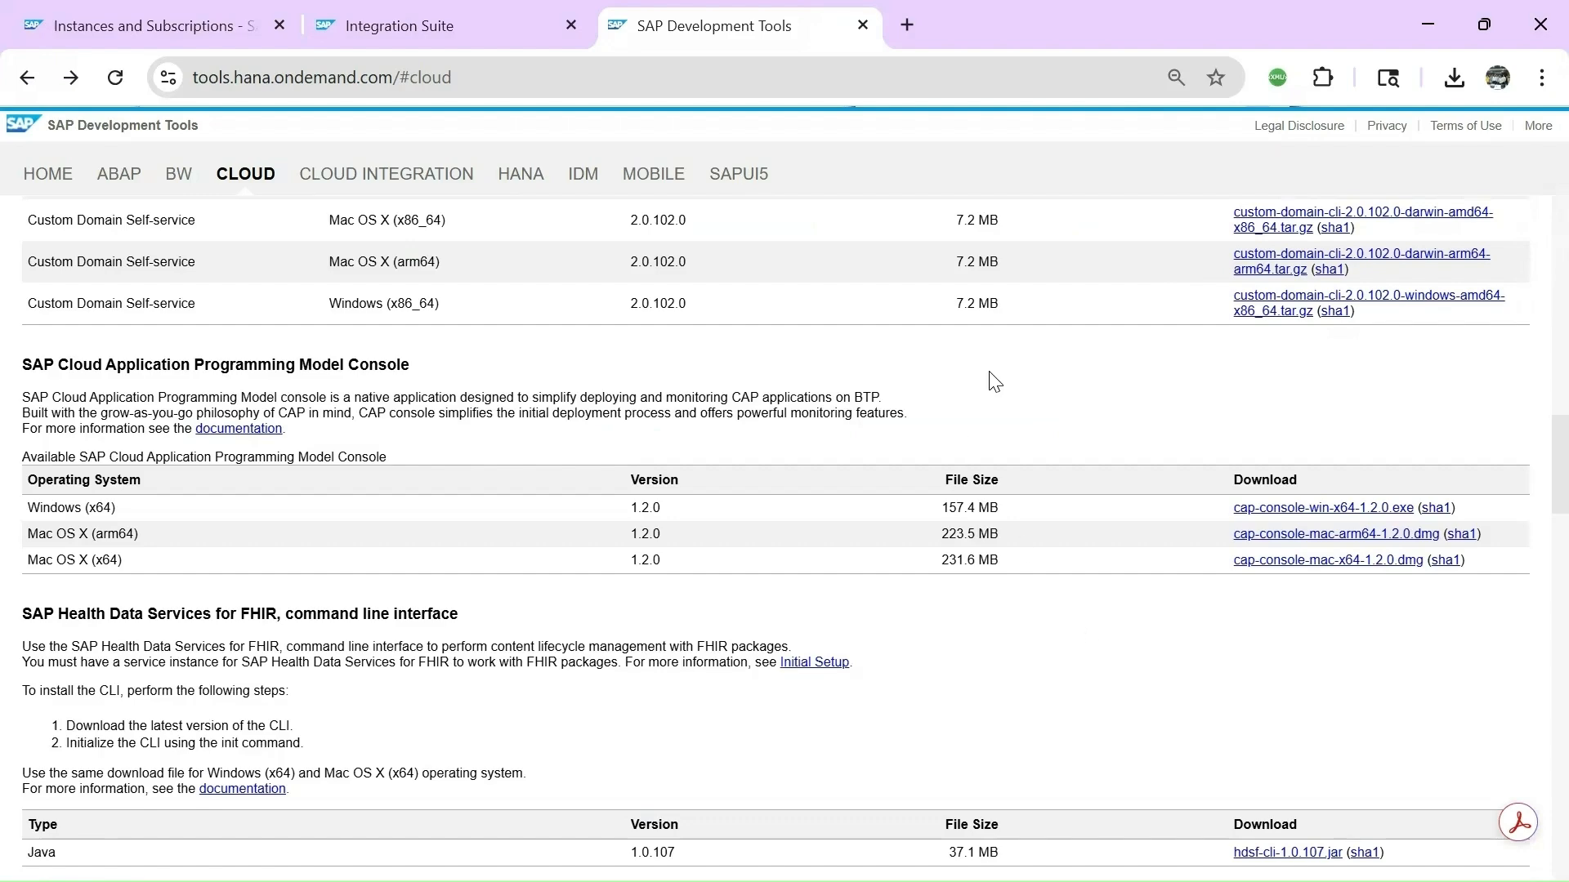
# Scroll the Cloud tools page down to the SAP JVM download table, then return to File Explorer.
pyautogui.scroll(6, 998, 385)
pyautogui.scroll(6, 1002, 395)
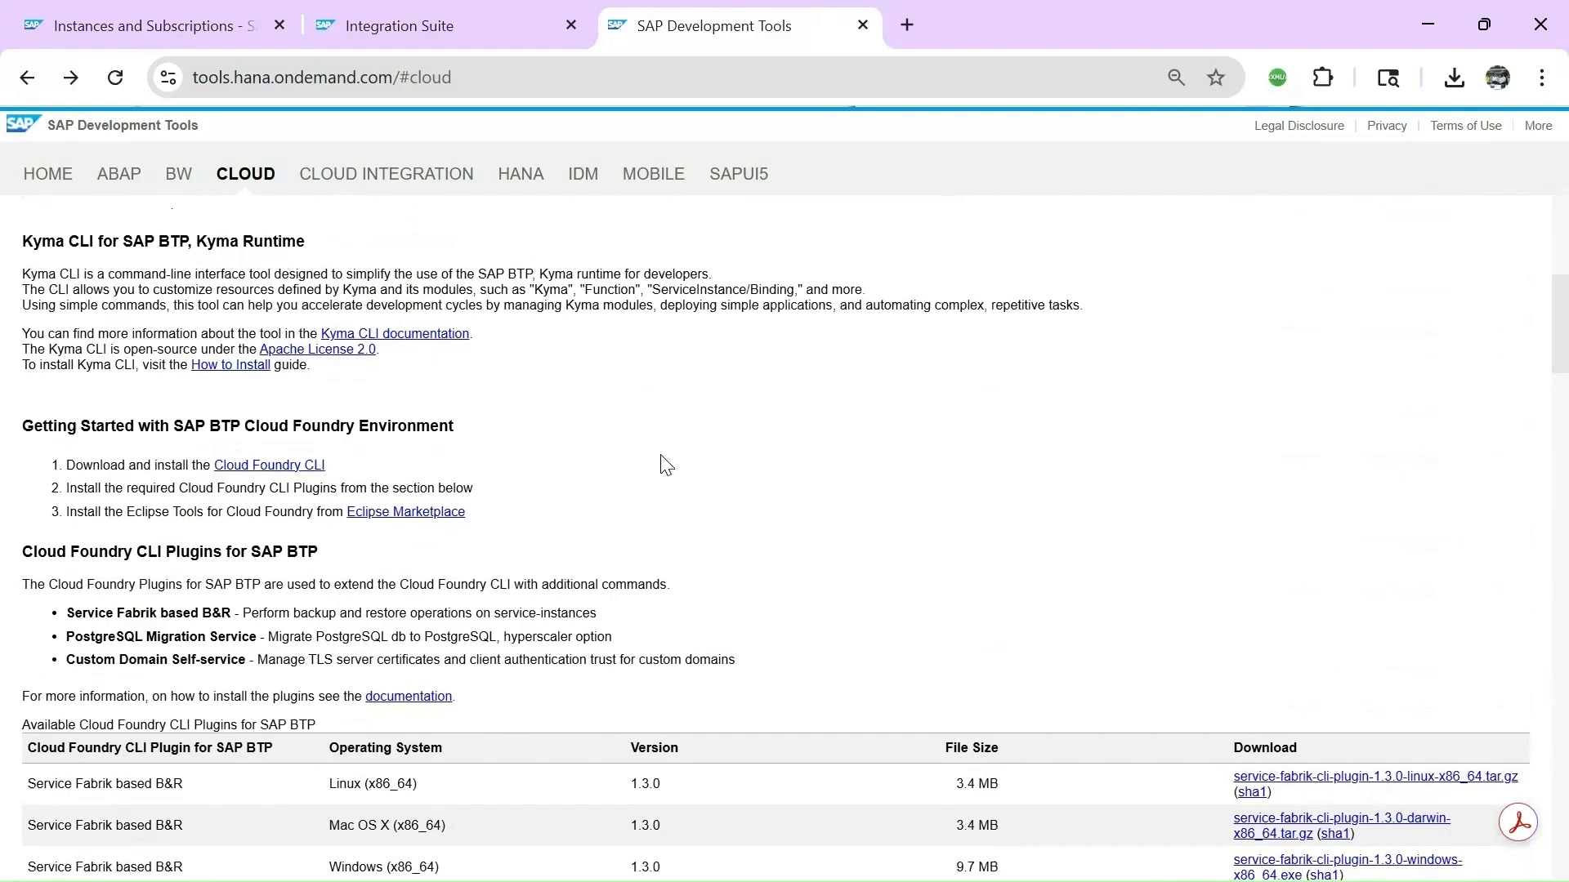
pyautogui.scroll(-3, 699, 468)
pyautogui.scroll(-7, 726, 473)
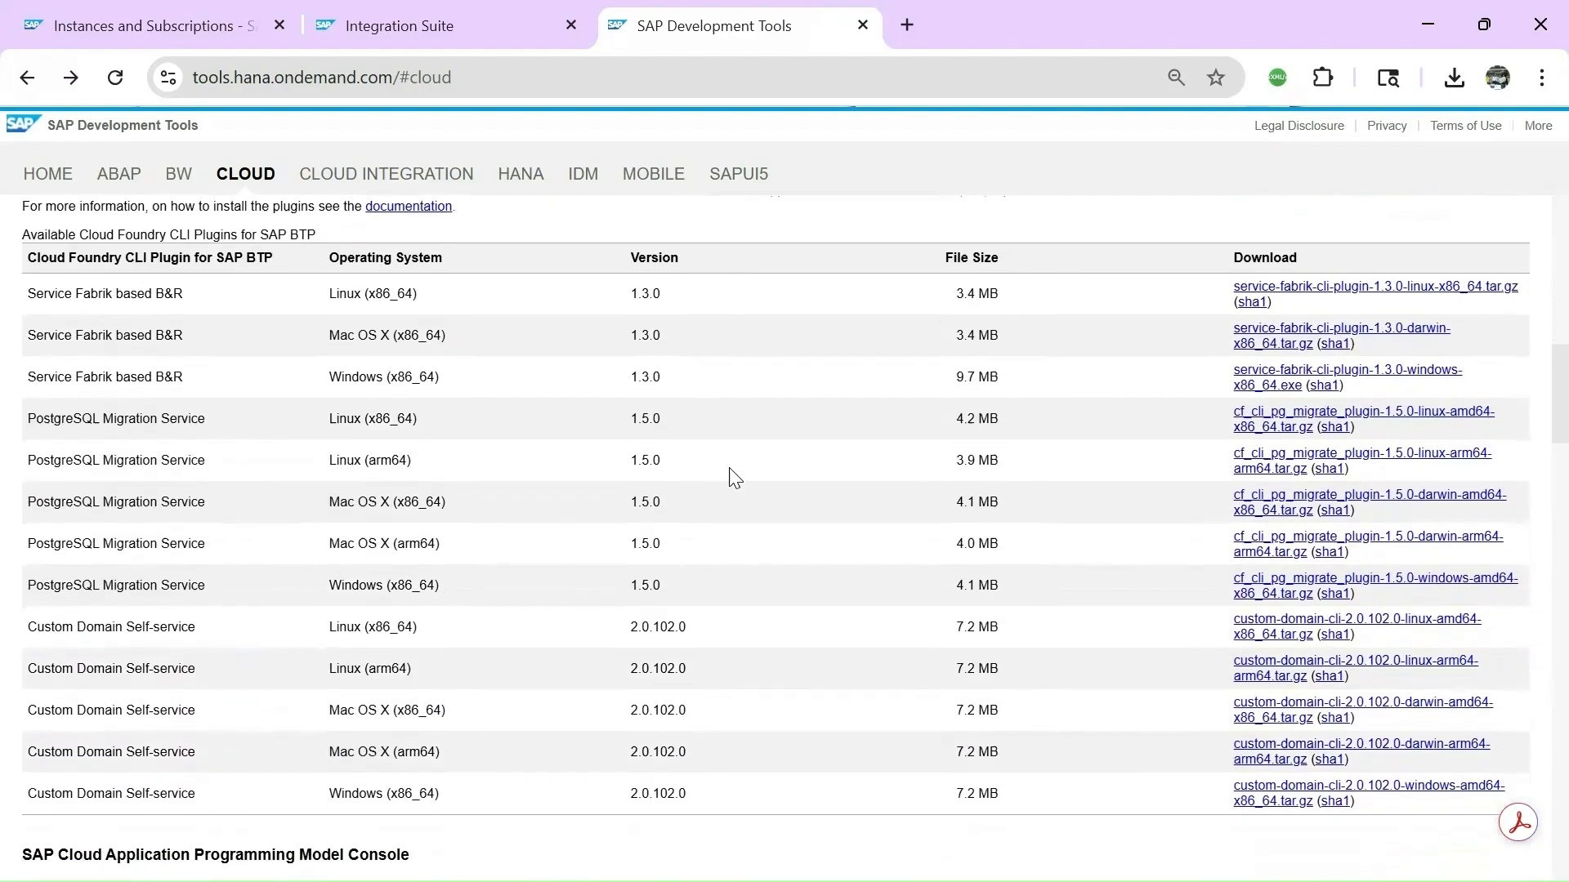
pyautogui.scroll(-3, 752, 500)
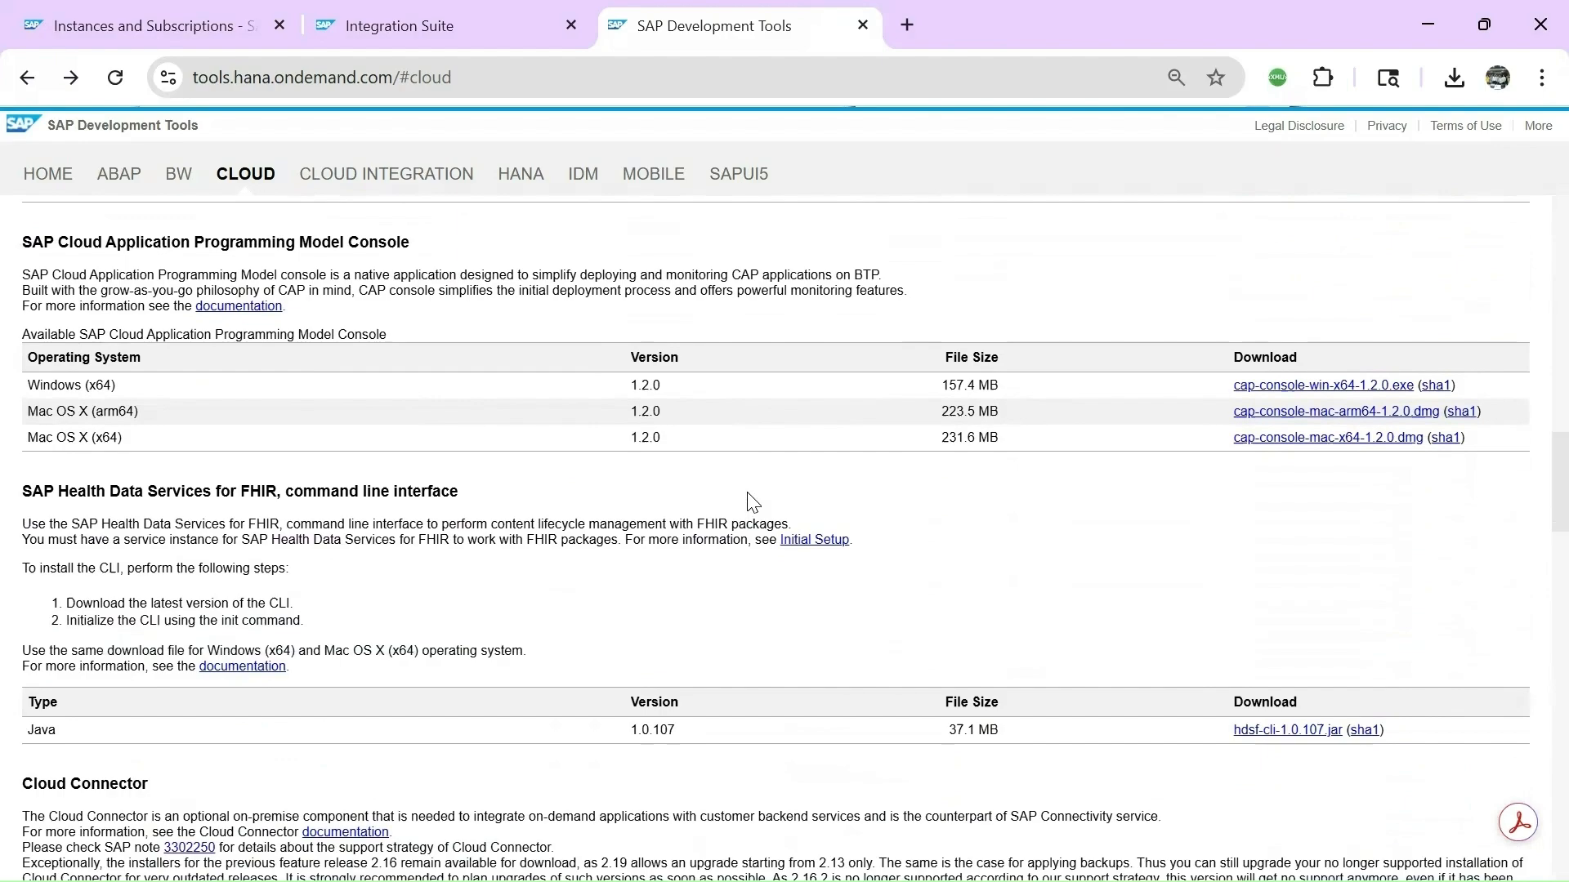
pyautogui.scroll(-10, 753, 500)
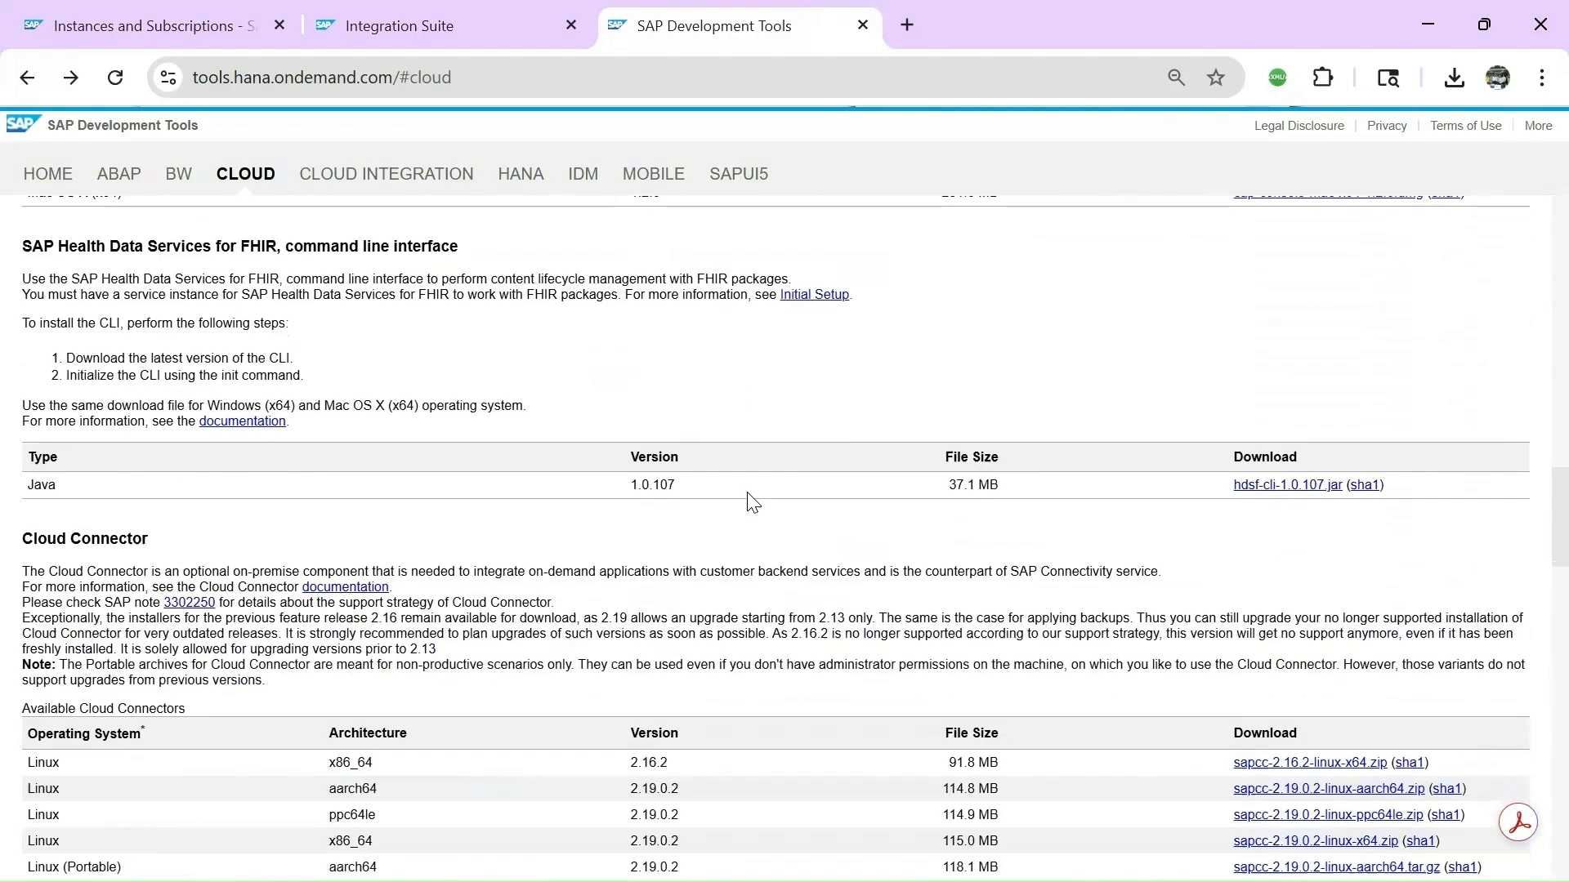
pyautogui.scroll(-3, 753, 500)
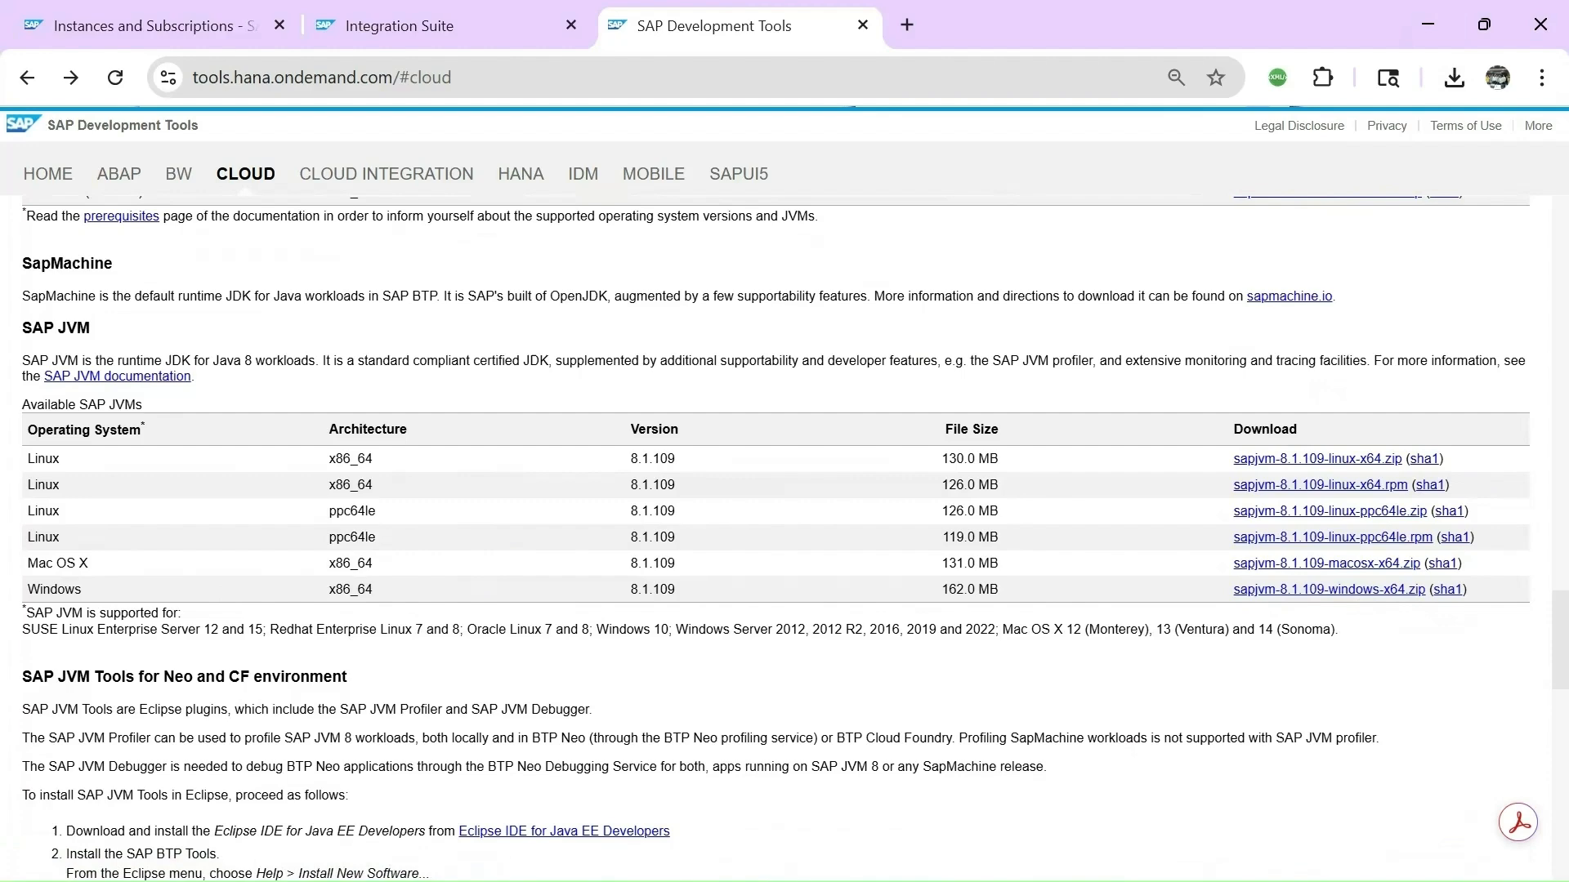
pyautogui.hotkey('alt', 'Tab')
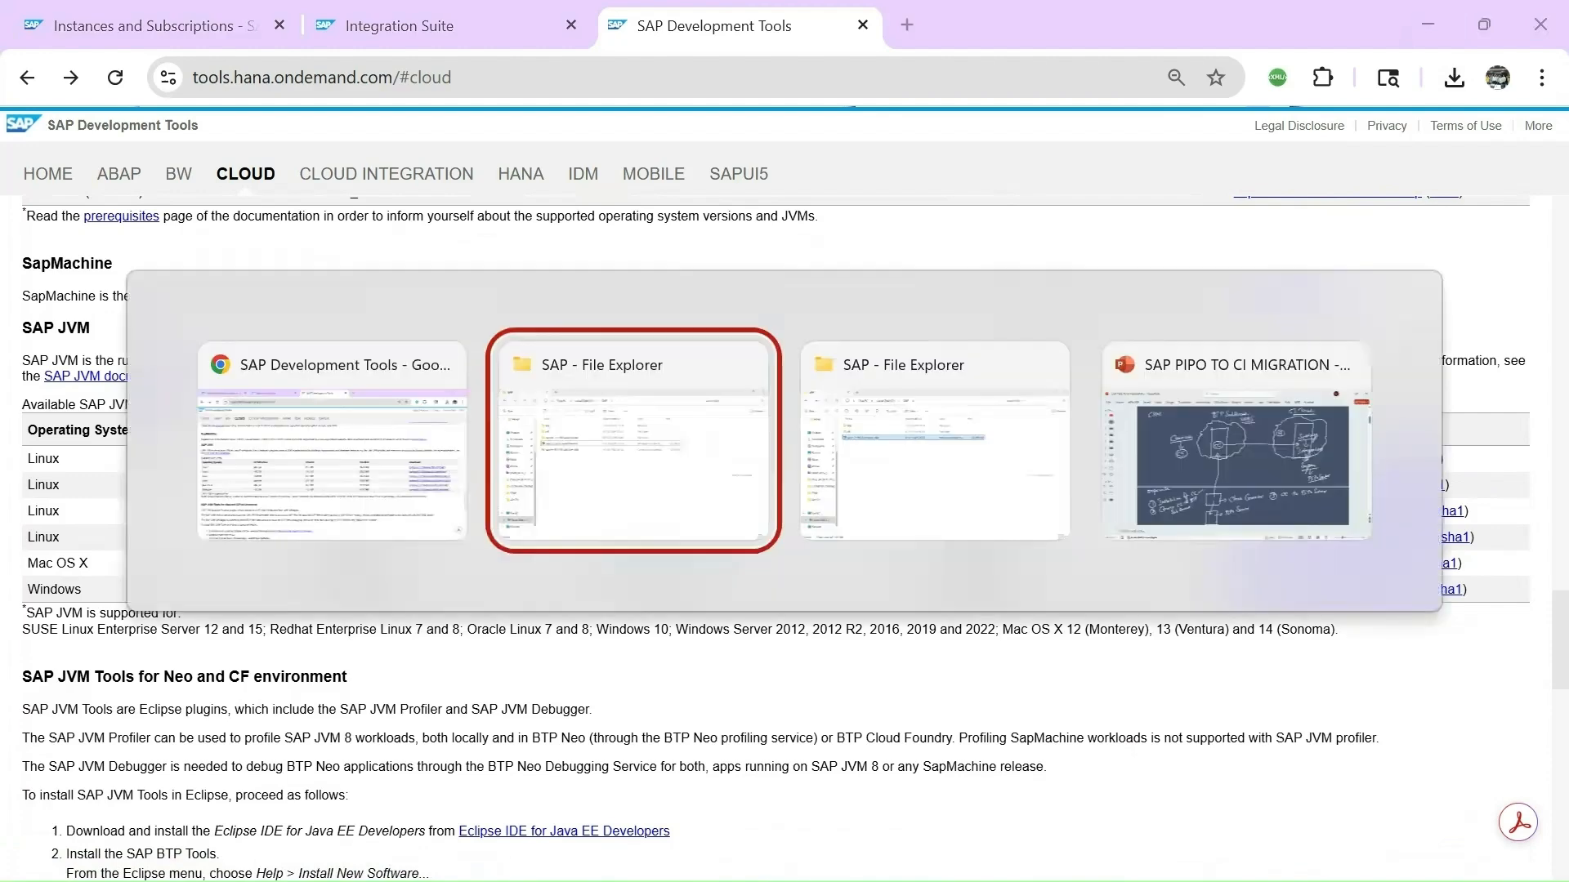
# Inspect C:\SAP\sapjvm-8.1.109-windows-x64\sapjvm_8 (bin, jre, lib), then start a Windows search.
pyautogui.click(704, 380)
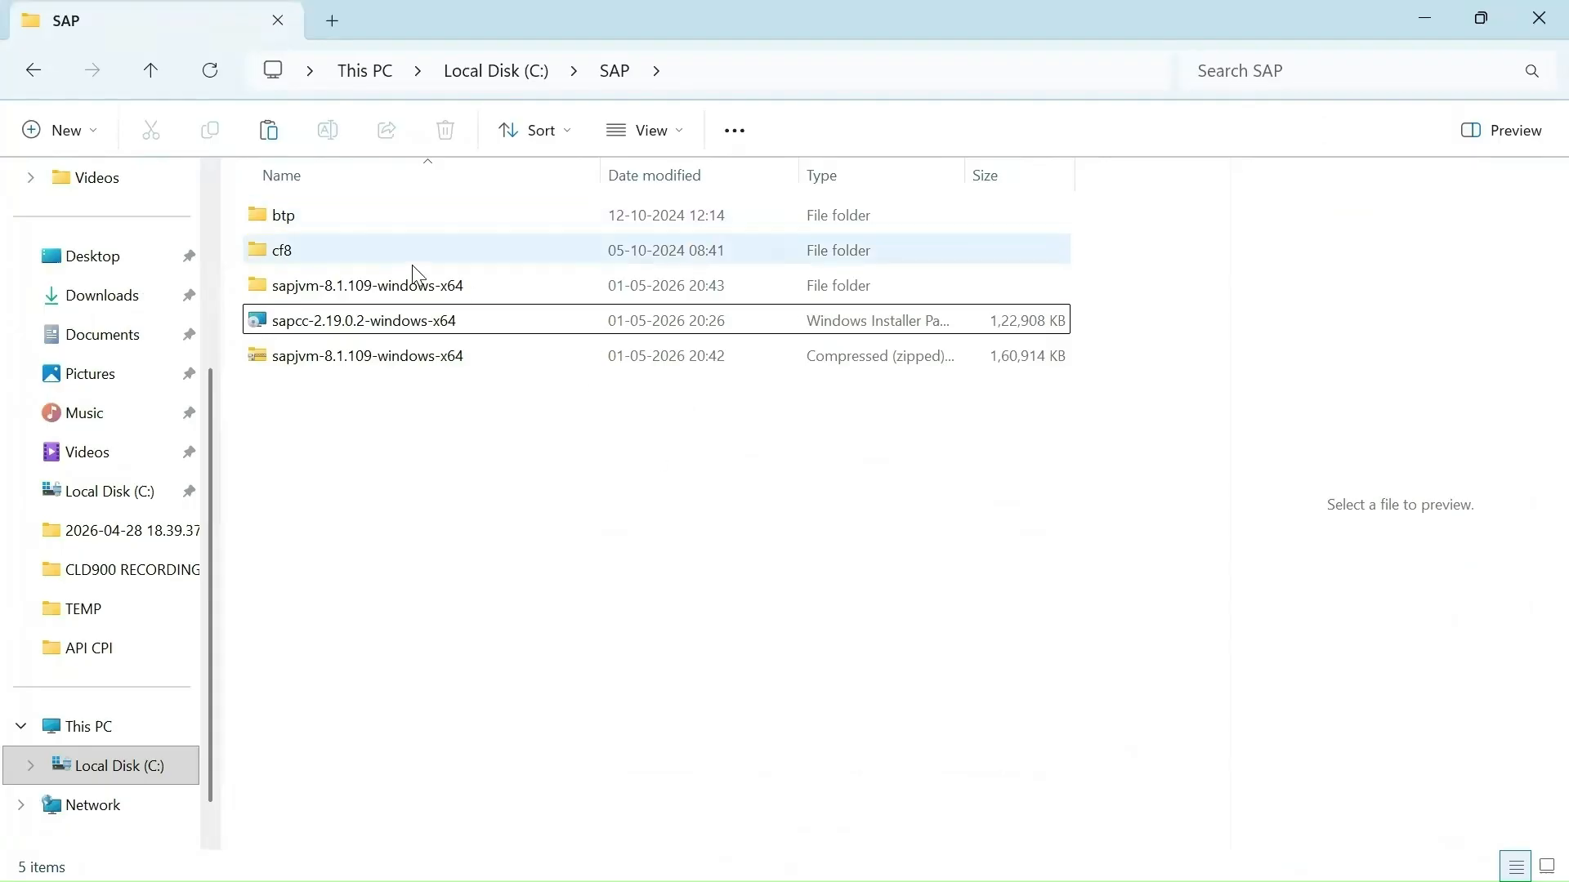
pyautogui.click(331, 297)
pyautogui.click(326, 365)
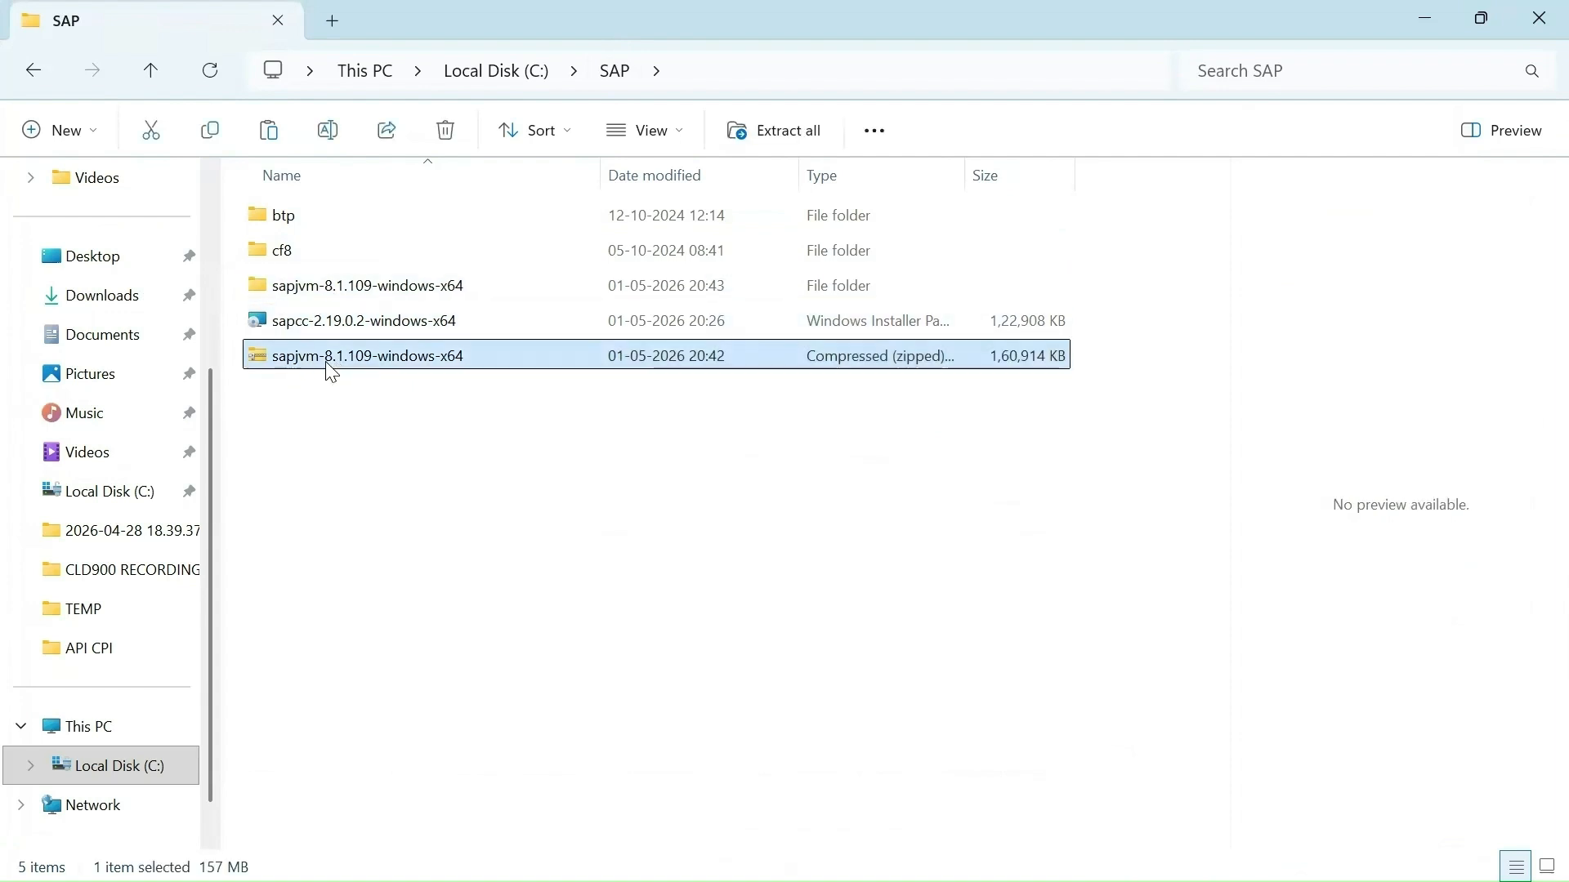
pyautogui.click(318, 290)
pyautogui.doubleClick(353, 286)
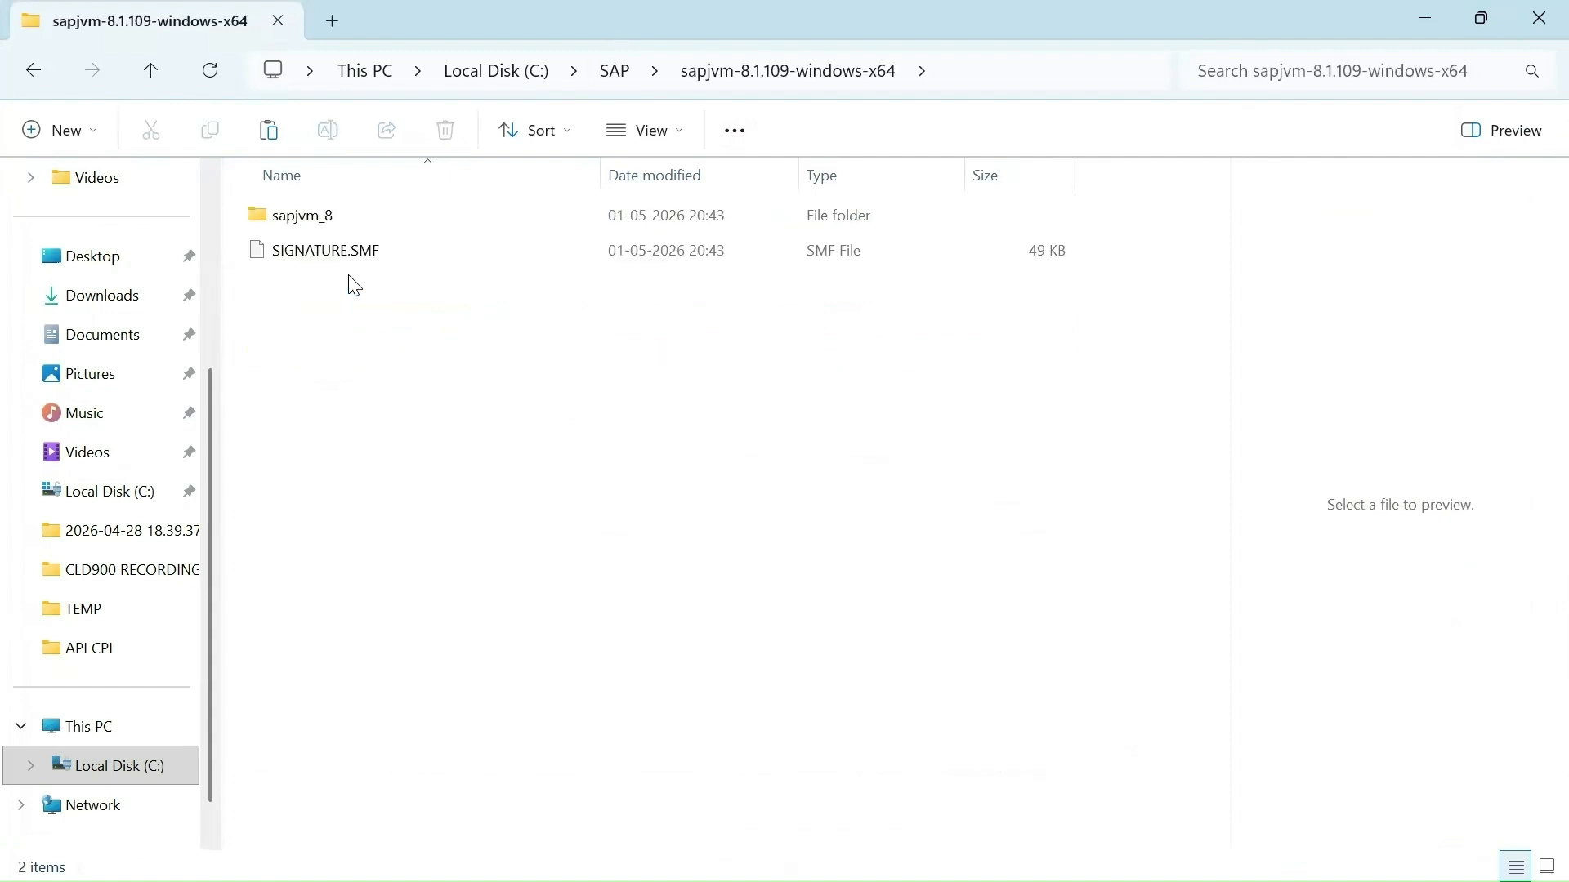
pyautogui.doubleClick(280, 221)
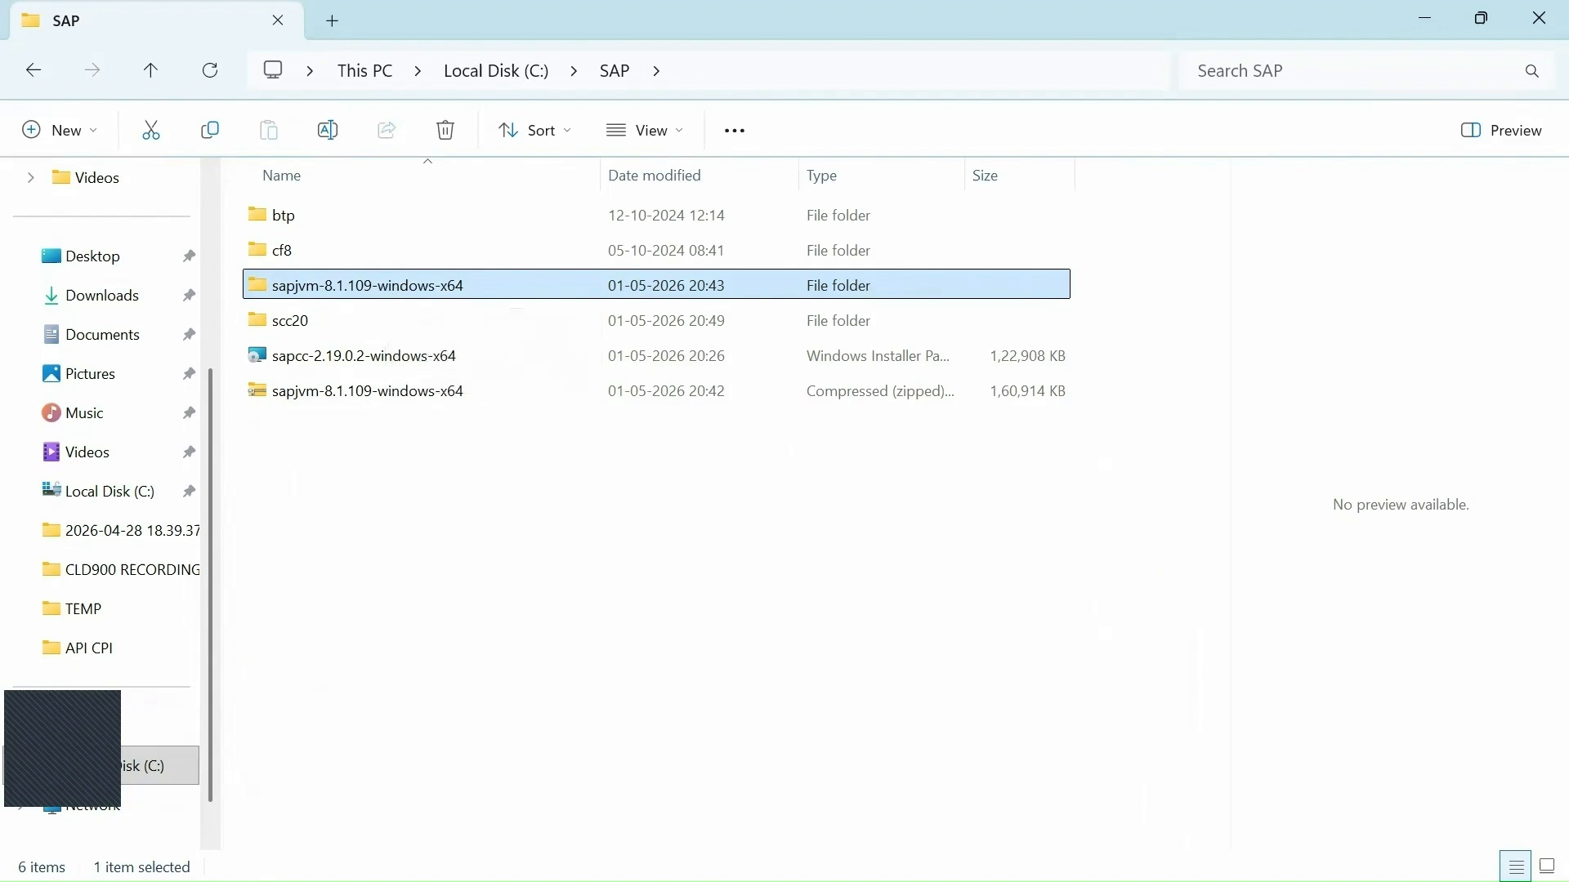
pyautogui.press('super')
pyautogui.click(630, 849)
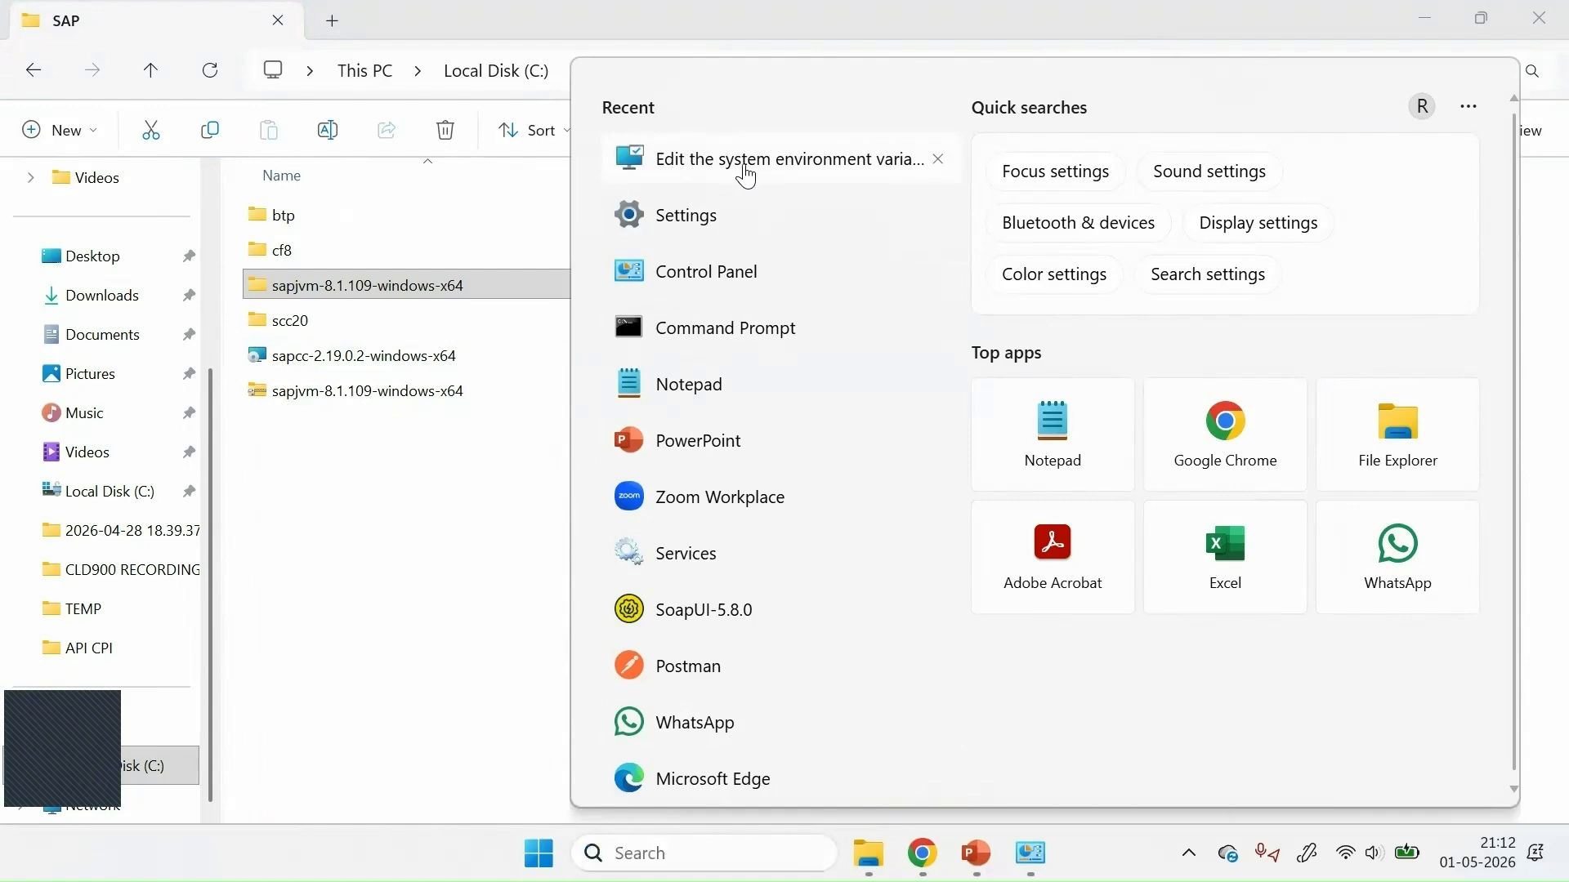
# Open the system Environment Variables and edit the JAVA_HOME system variable.
pyautogui.click(745, 171)
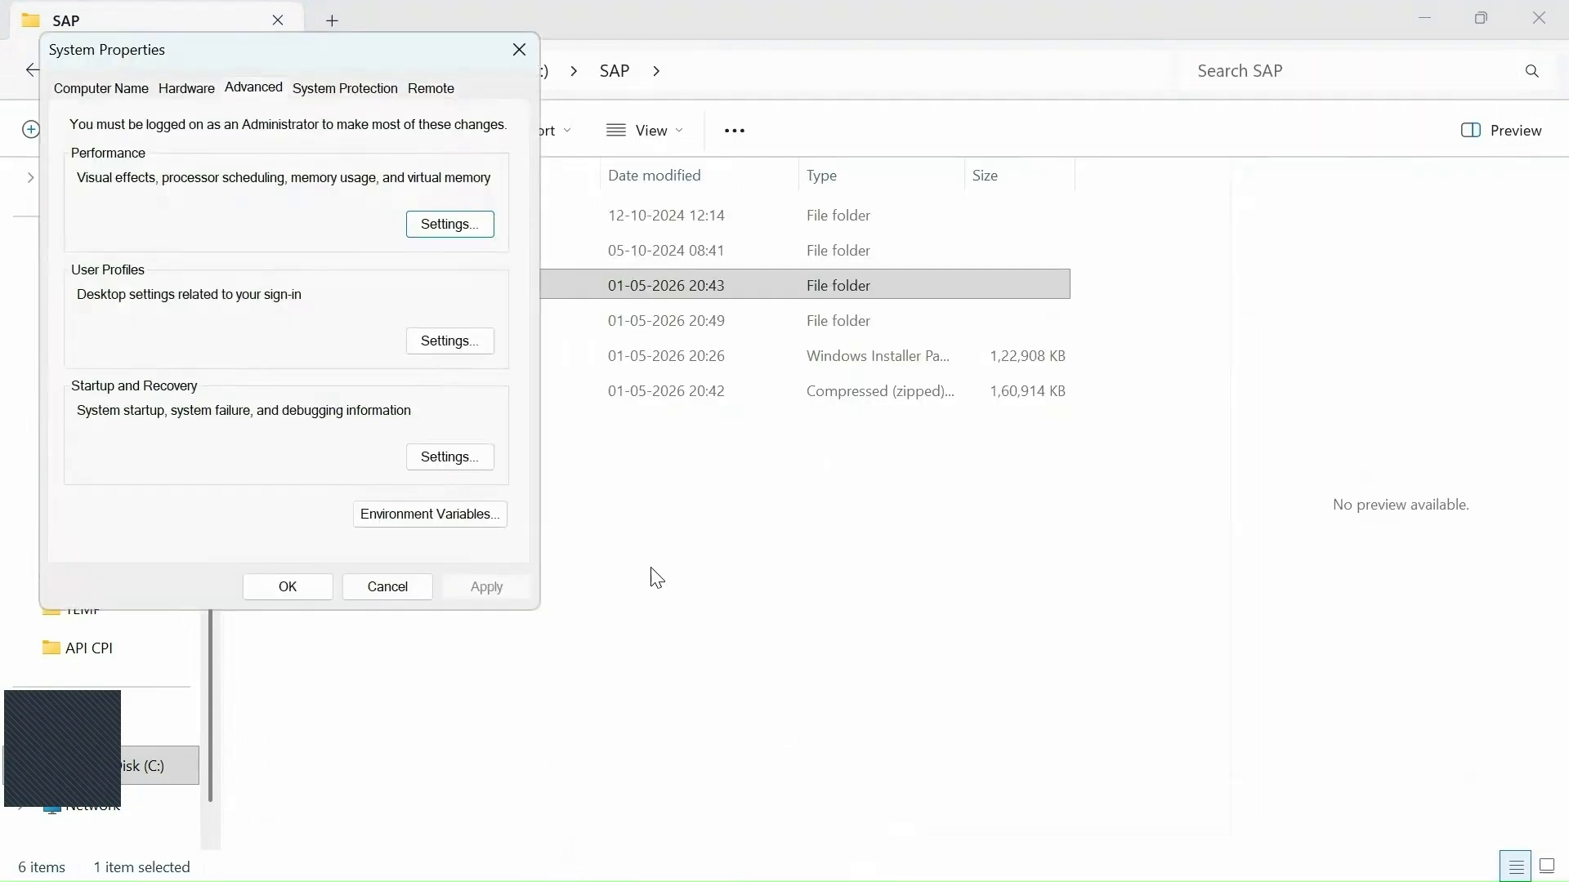
pyautogui.click(433, 518)
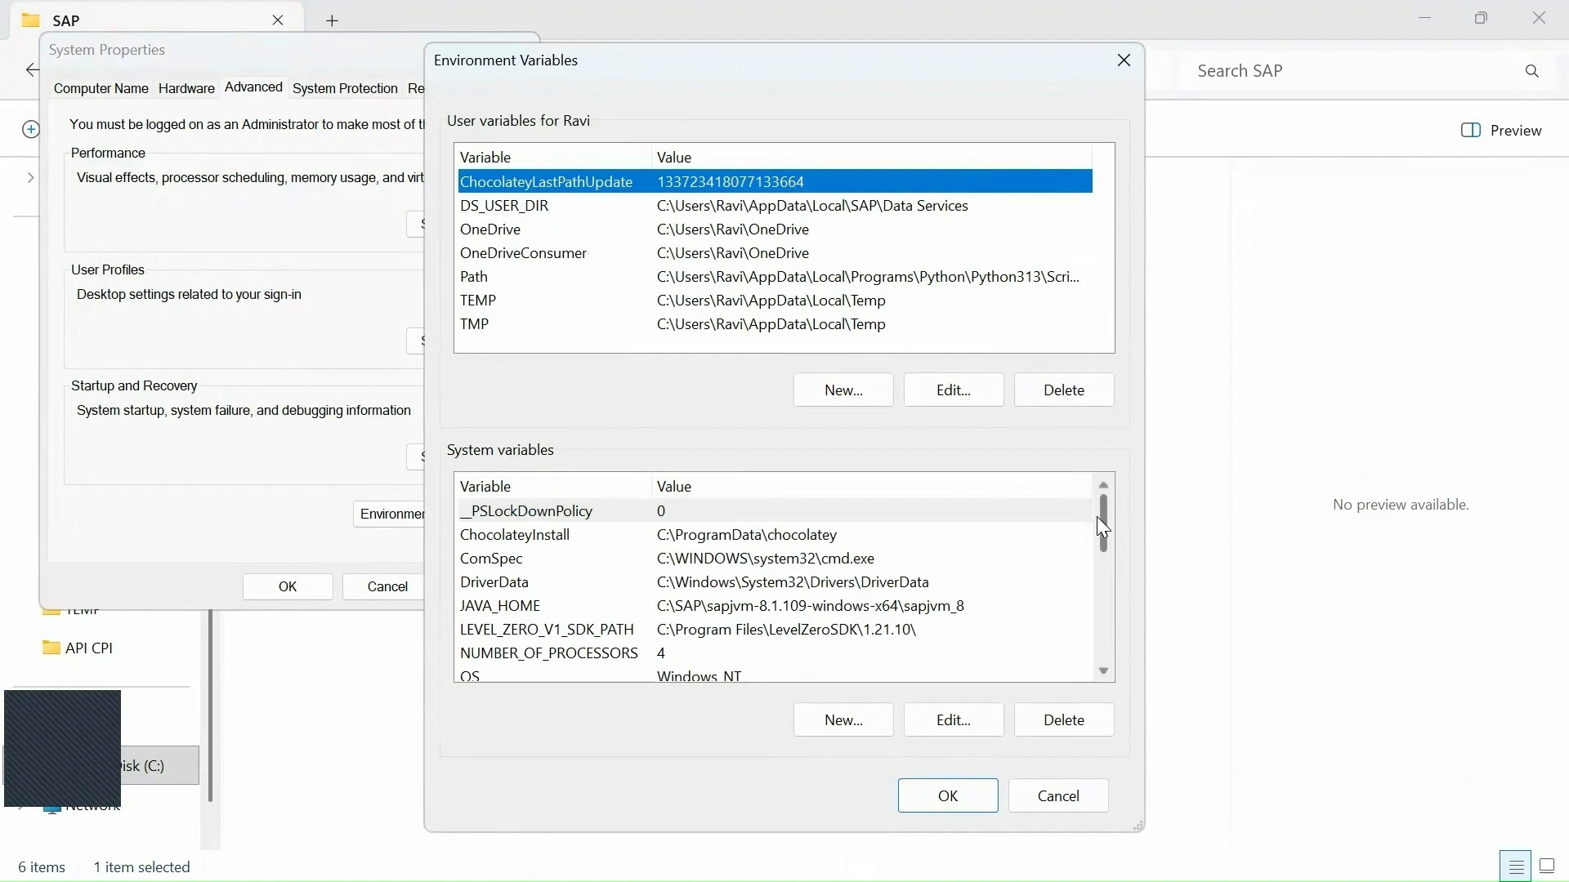
pyautogui.moveTo(1101, 527); pyautogui.dragTo(1102, 533)
pyautogui.click(508, 559)
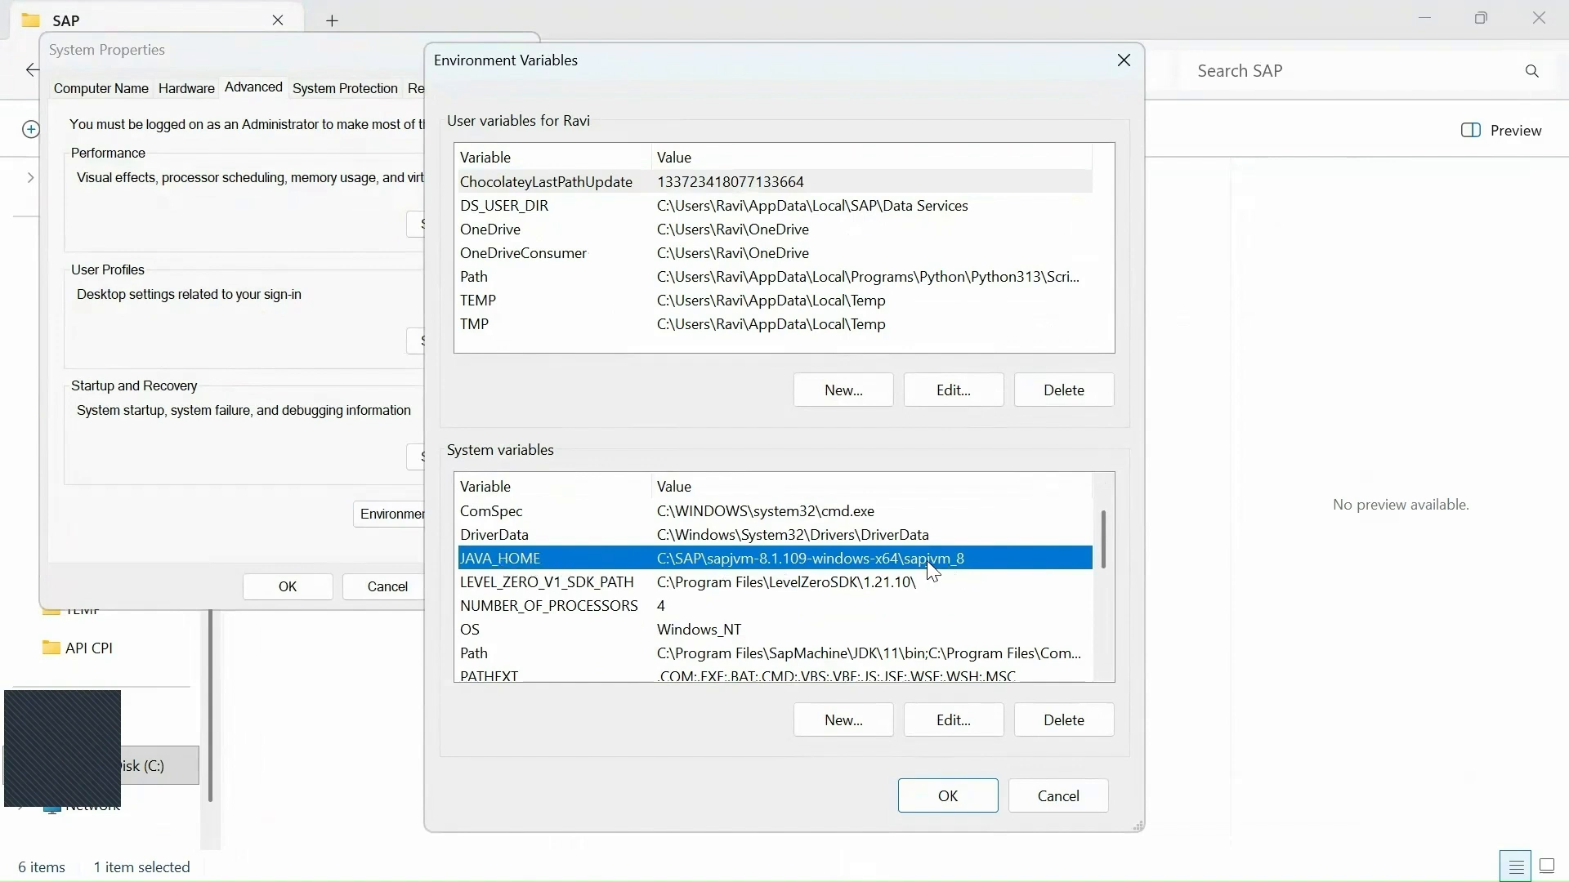
pyautogui.click(945, 727)
# Set JAVA_HOME to C:\SAP\sapjvm-8.1.109-windows-x64\sapjvm_8 and save it.
pyautogui.click(456, 509)
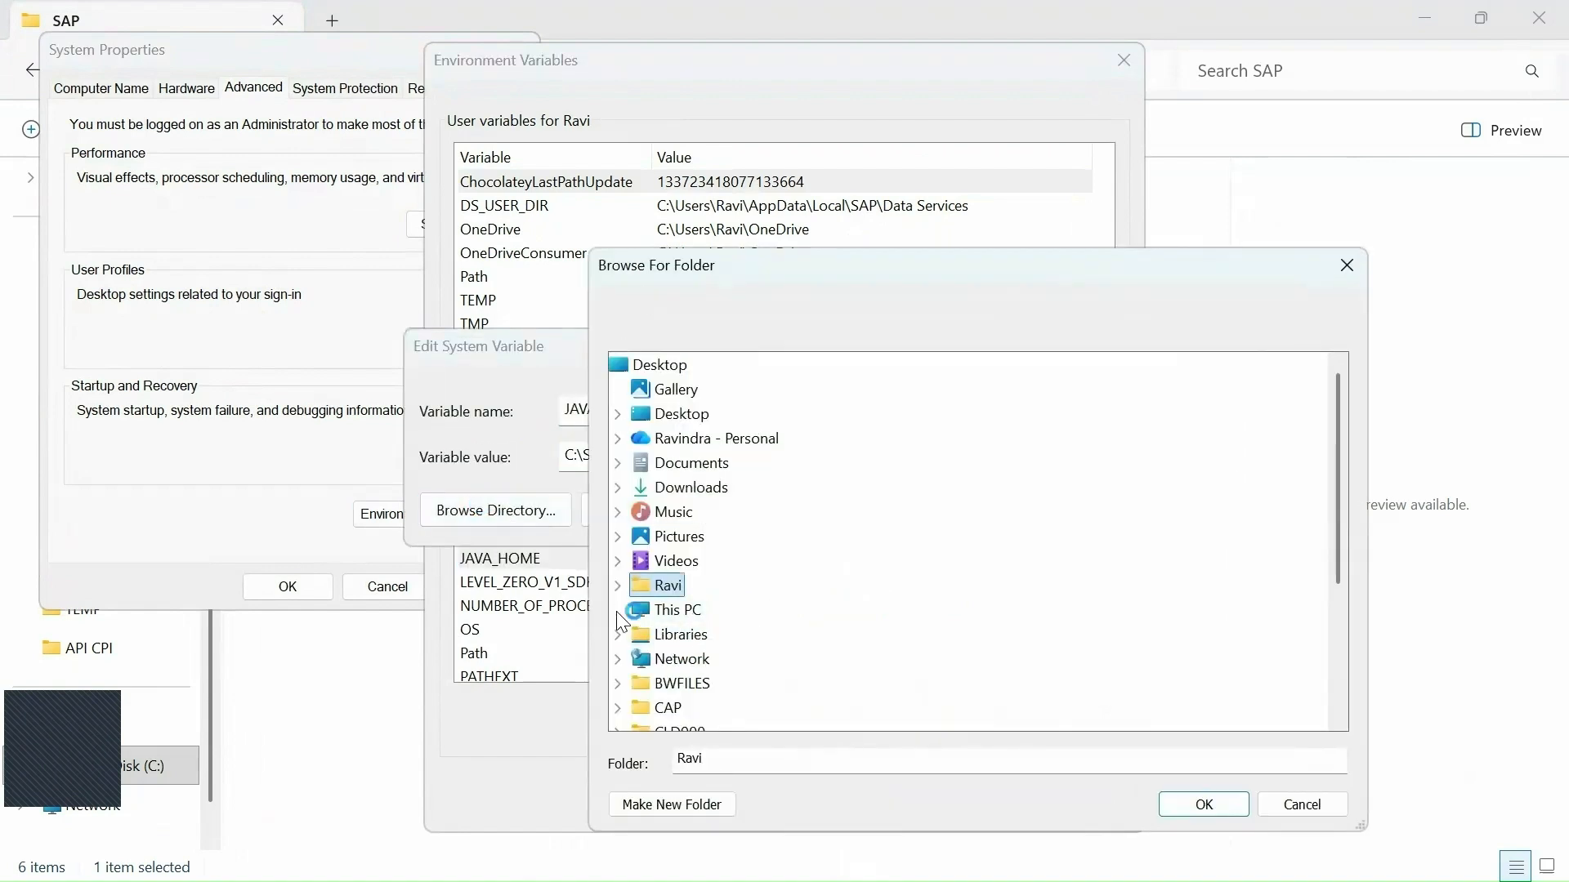
pyautogui.click(619, 611)
pyautogui.click(640, 634)
pyautogui.doubleClick(706, 614)
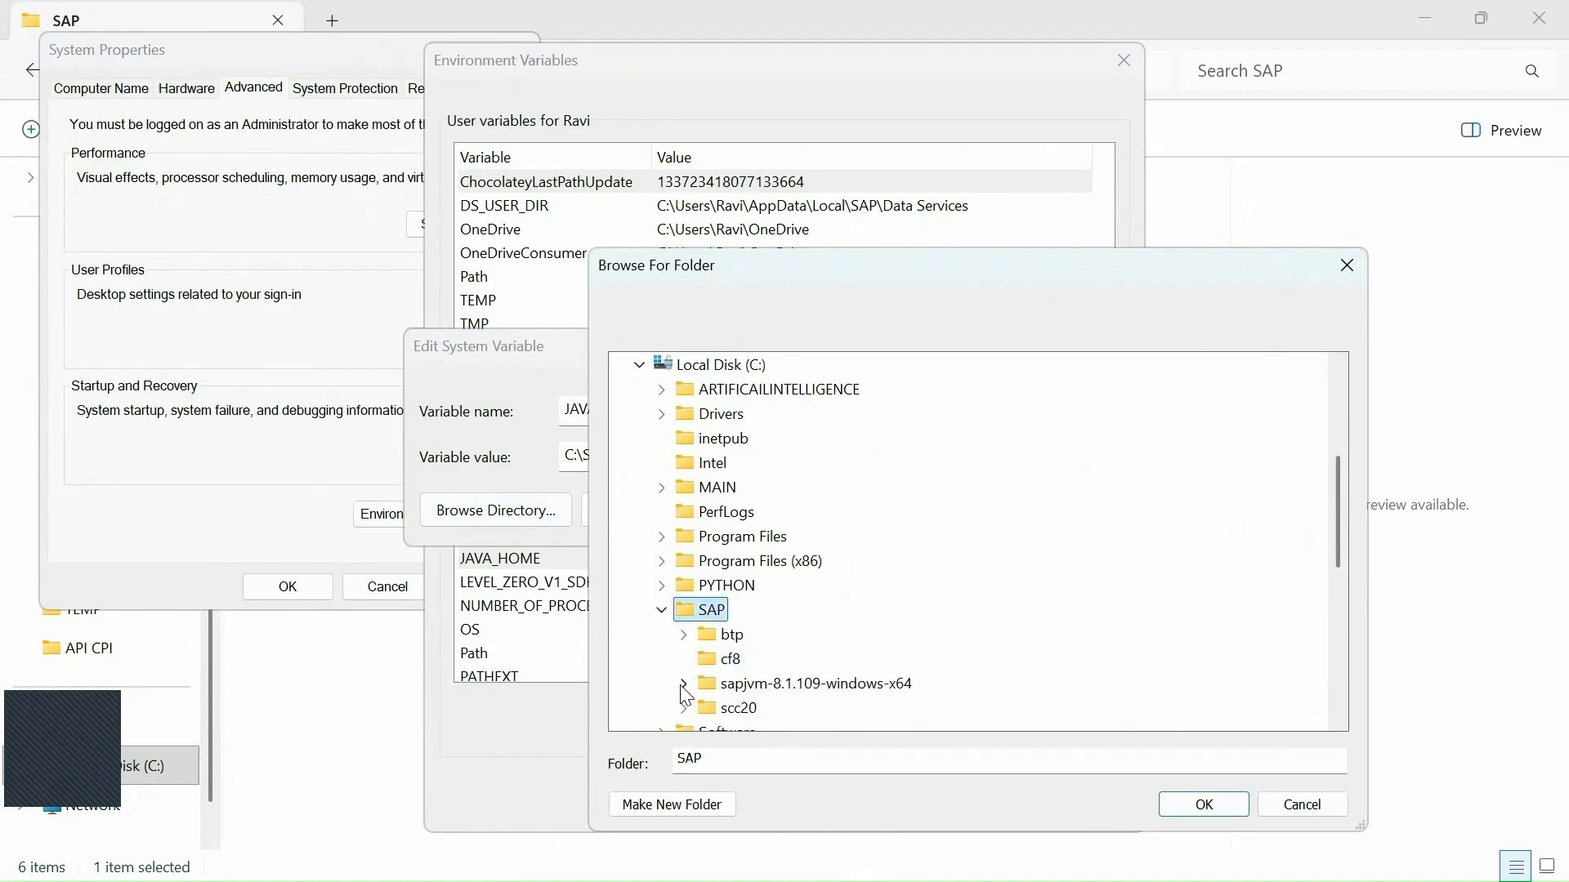
pyautogui.doubleClick(797, 690)
pyautogui.scroll(-1, 862, 656)
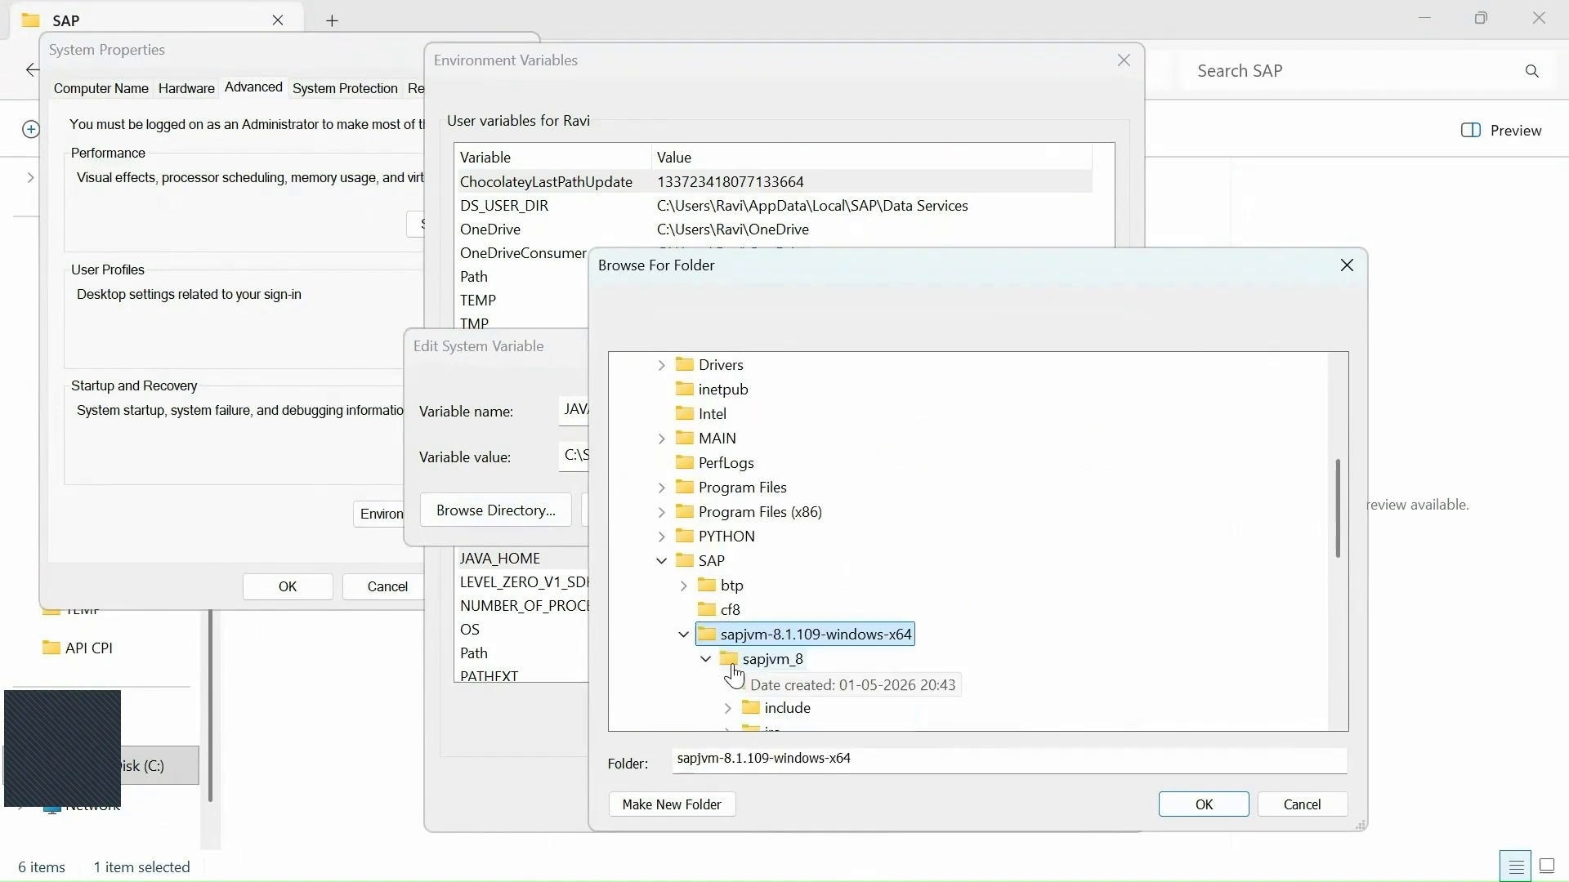
pyautogui.scroll(-1, 825, 646)
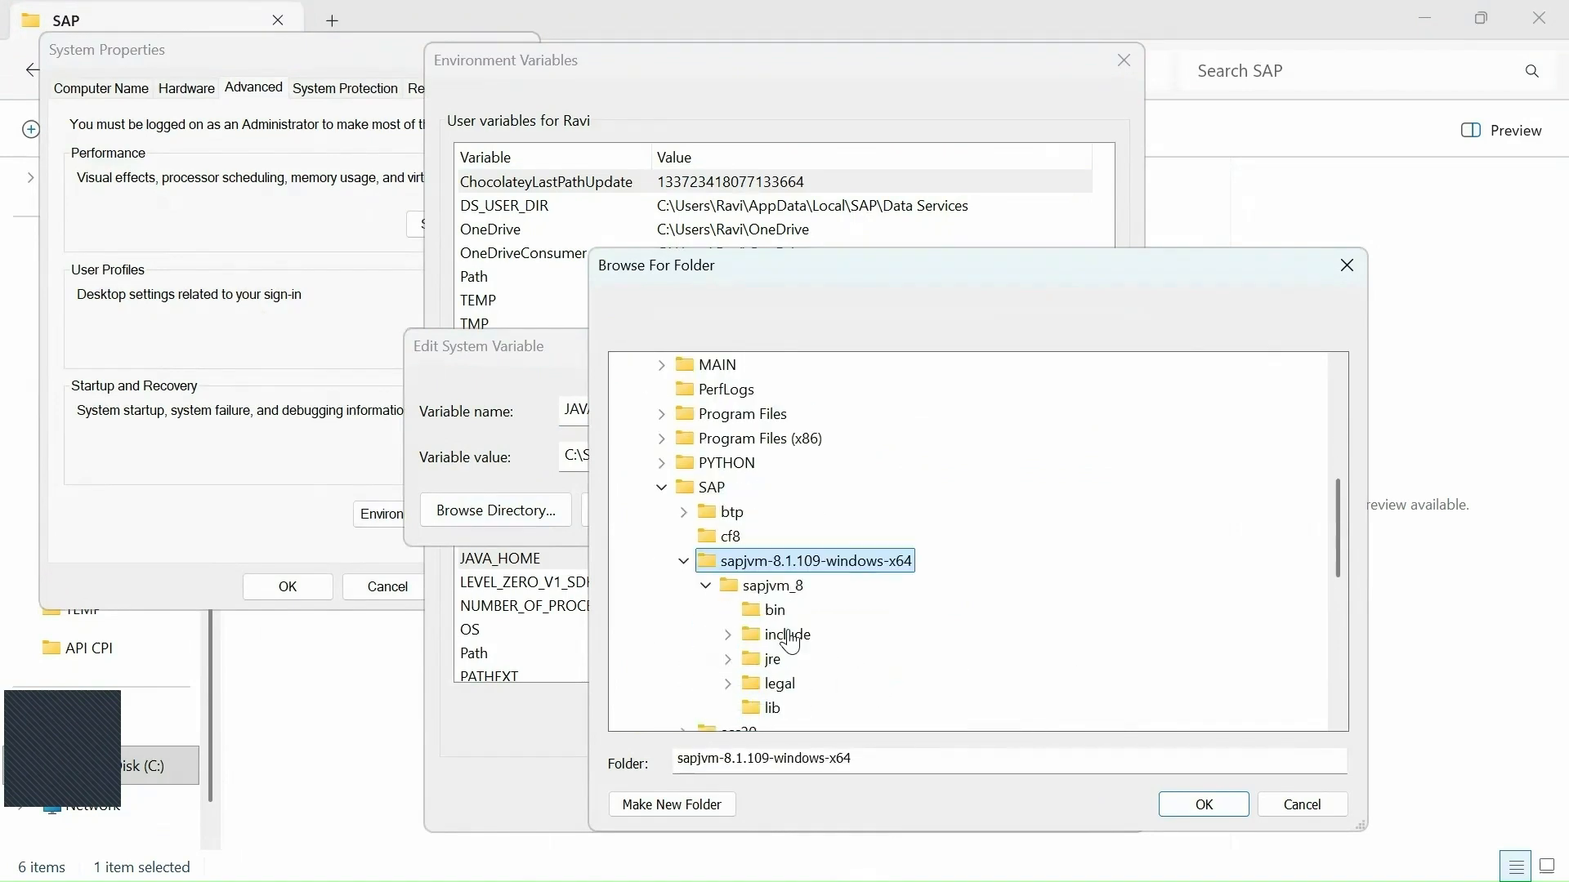
pyautogui.click(803, 593)
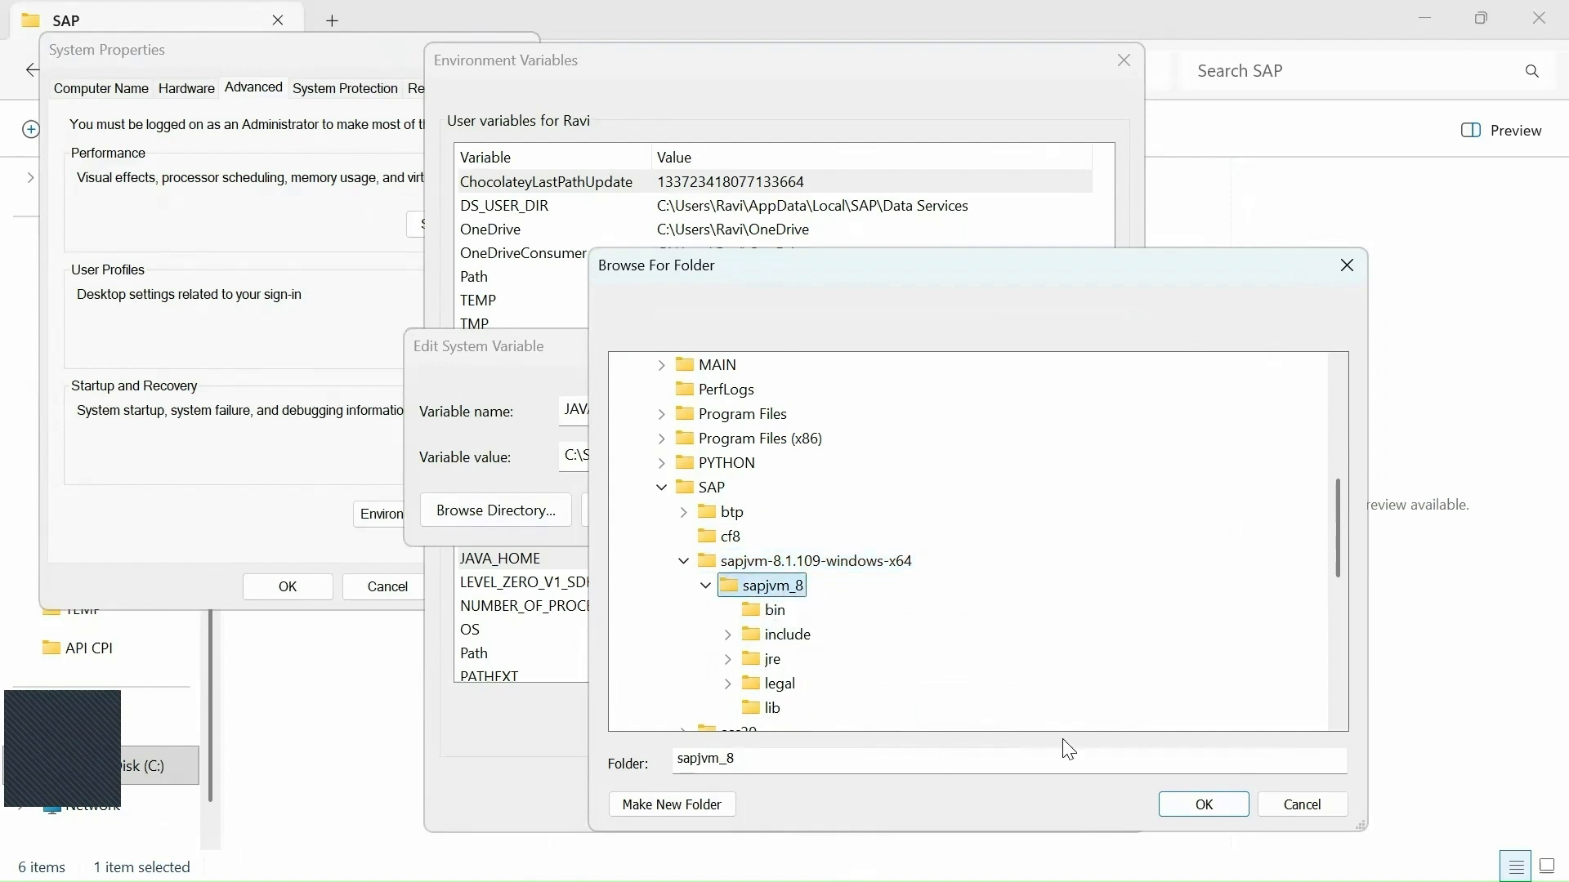
pyautogui.click(1204, 804)
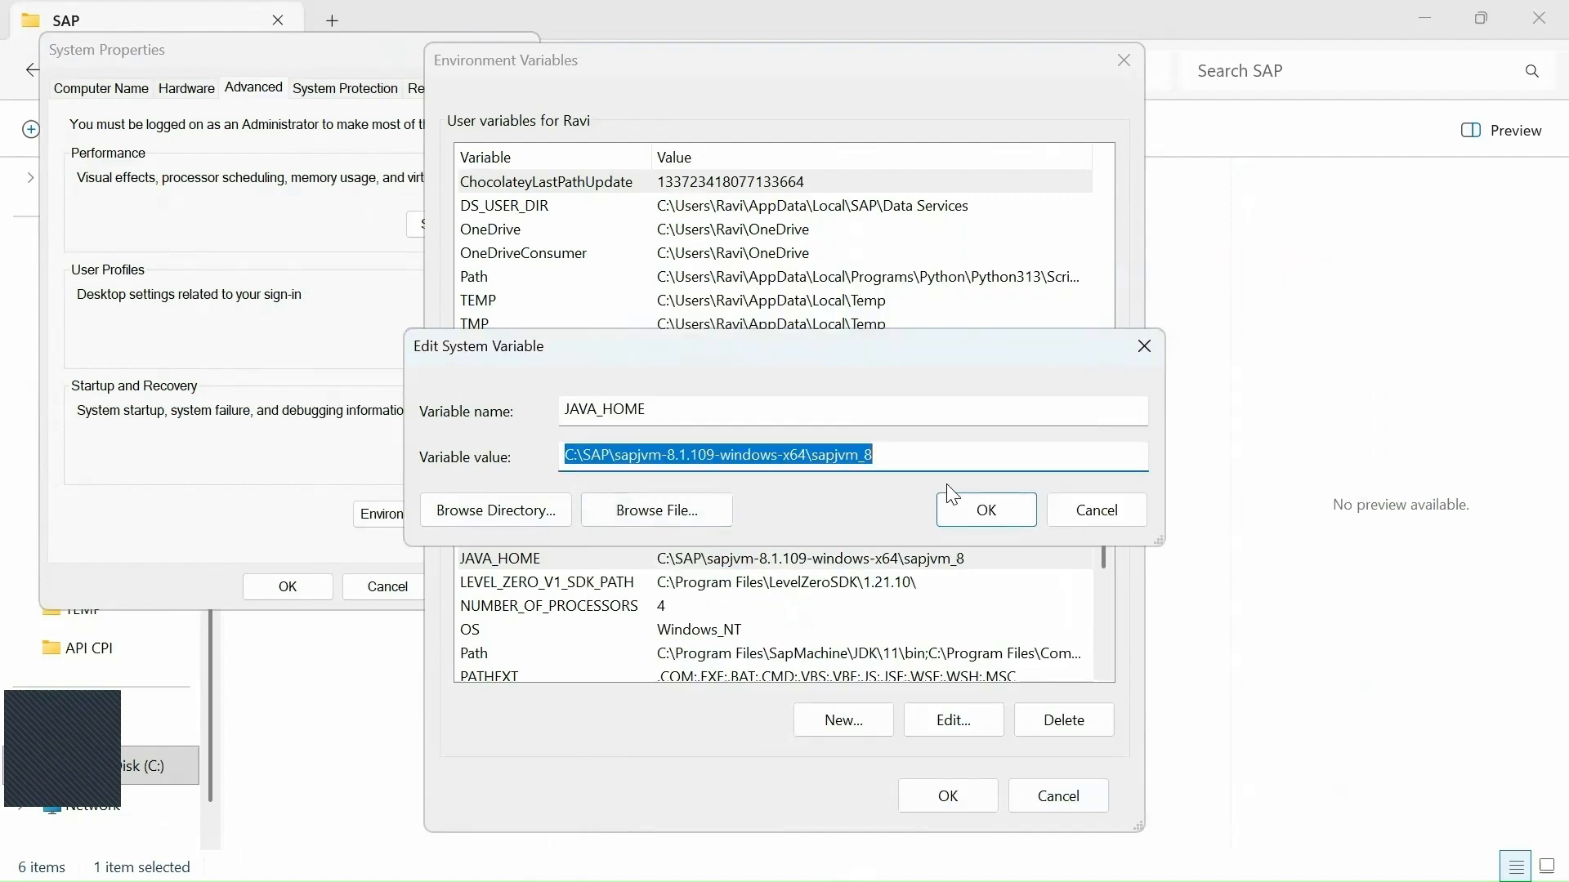
pyautogui.click(967, 504)
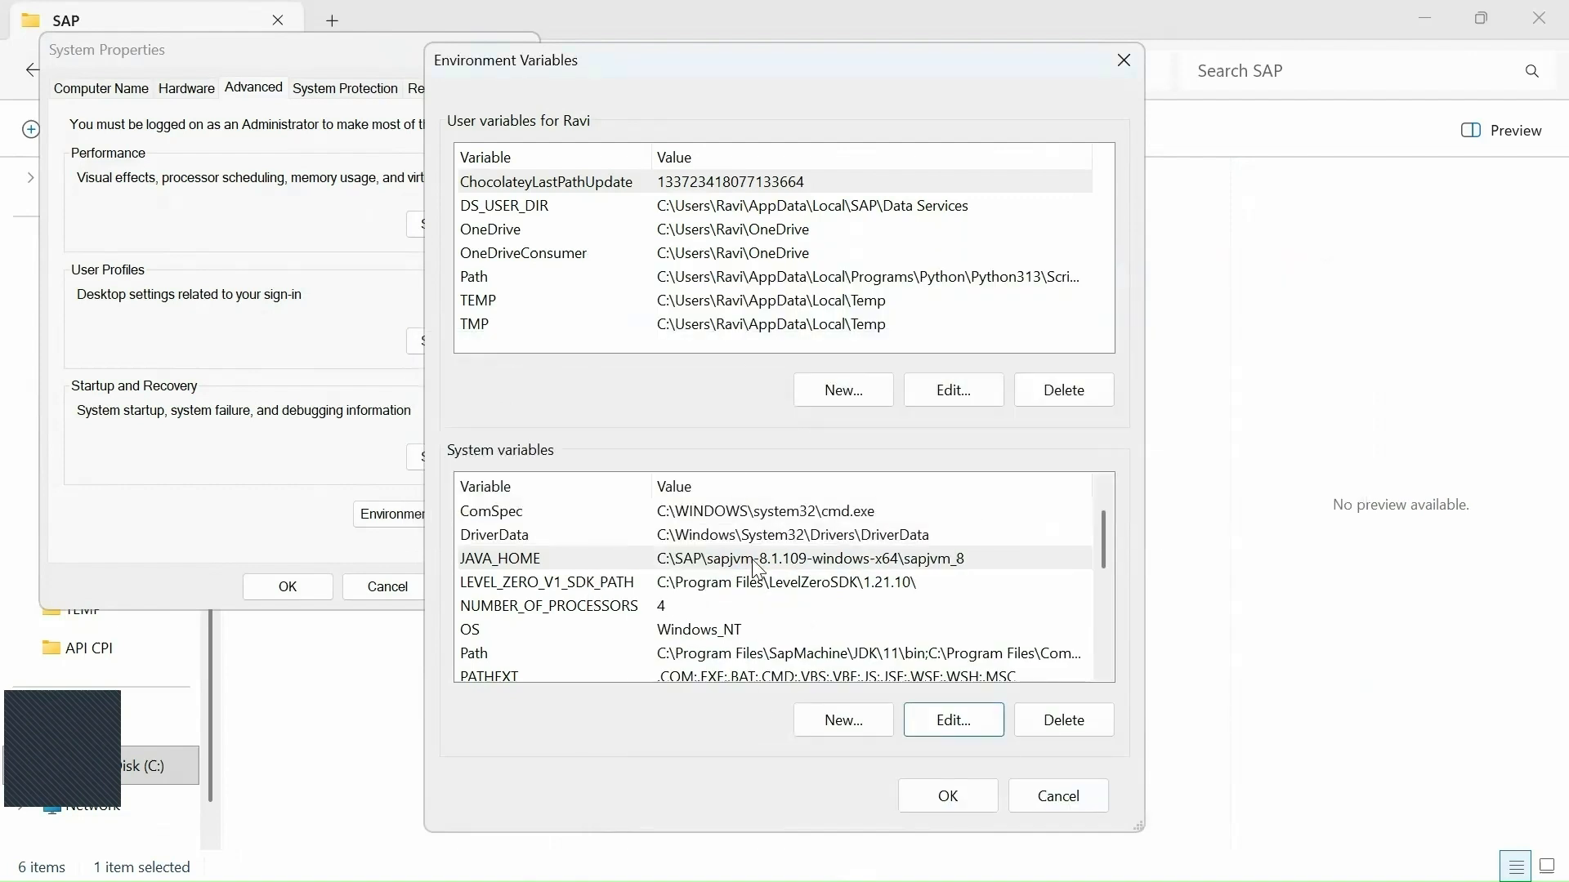
pyautogui.scroll(-1, 605, 609)
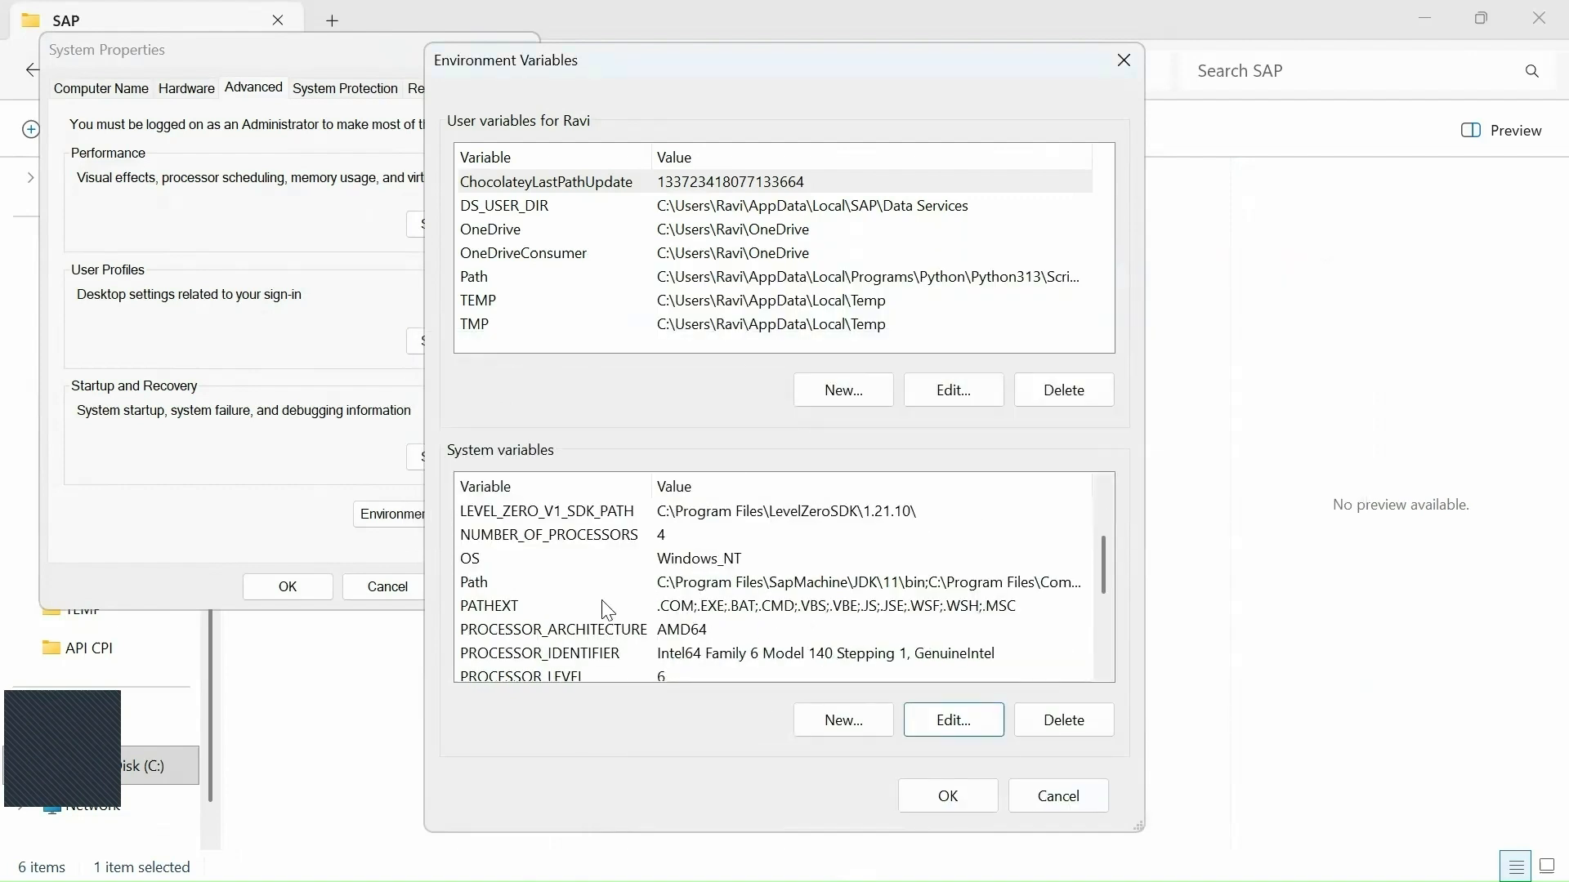
# Confirm the system Path lists C:\SAP\sapjvm-8.1.109-windows-x64\sapjvm_8 and its \bin folder, then apply.
pyautogui.click(483, 583)
pyautogui.click(954, 722)
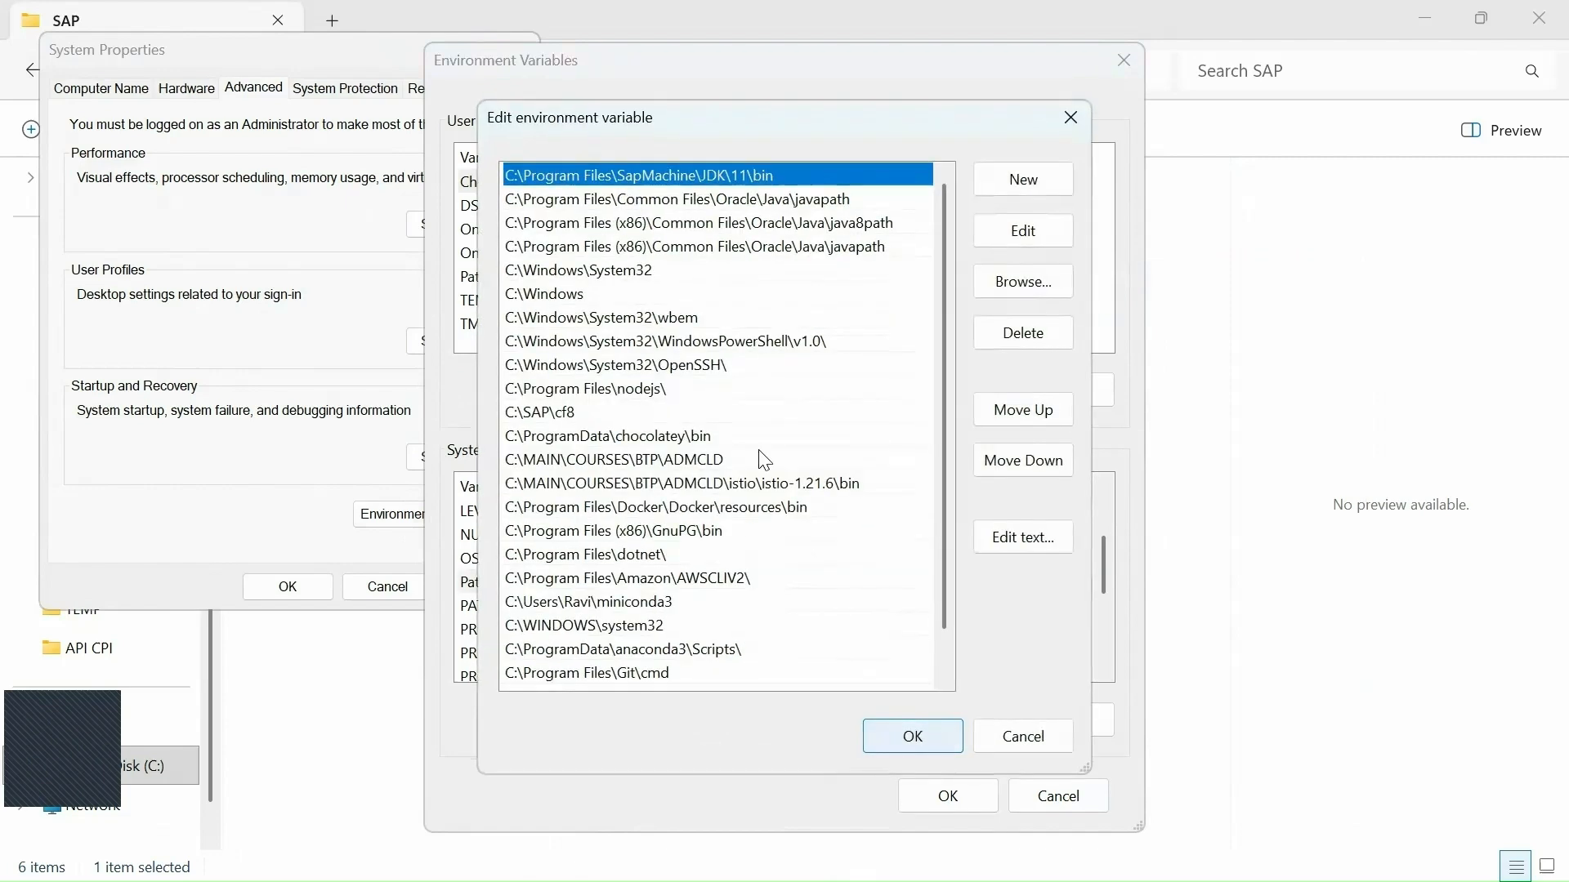
pyautogui.scroll(-1, 947, 597)
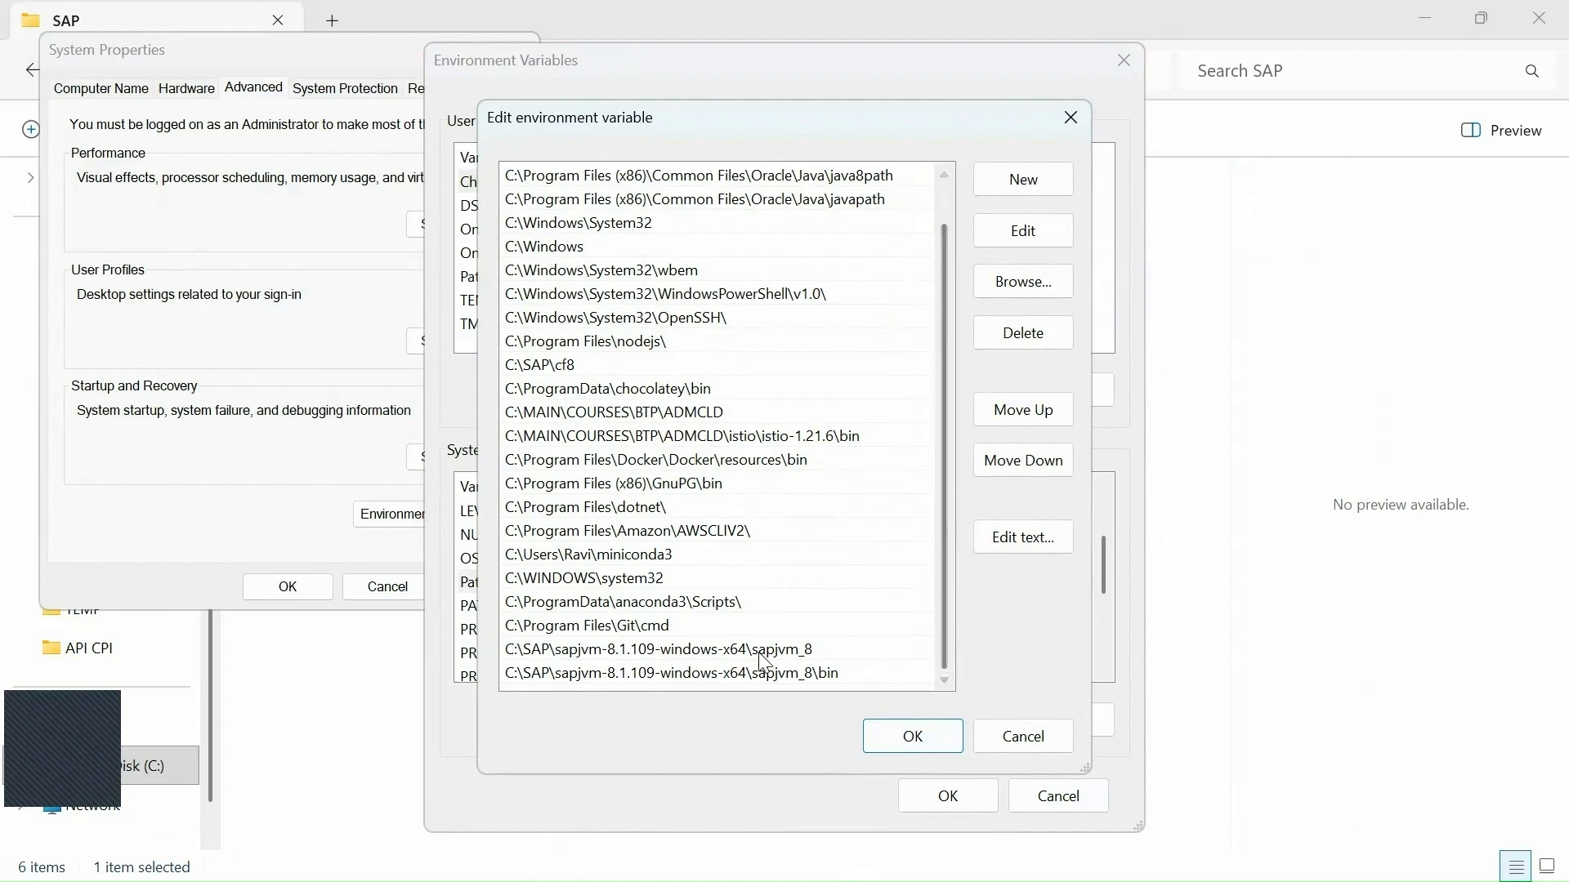
pyautogui.click(799, 647)
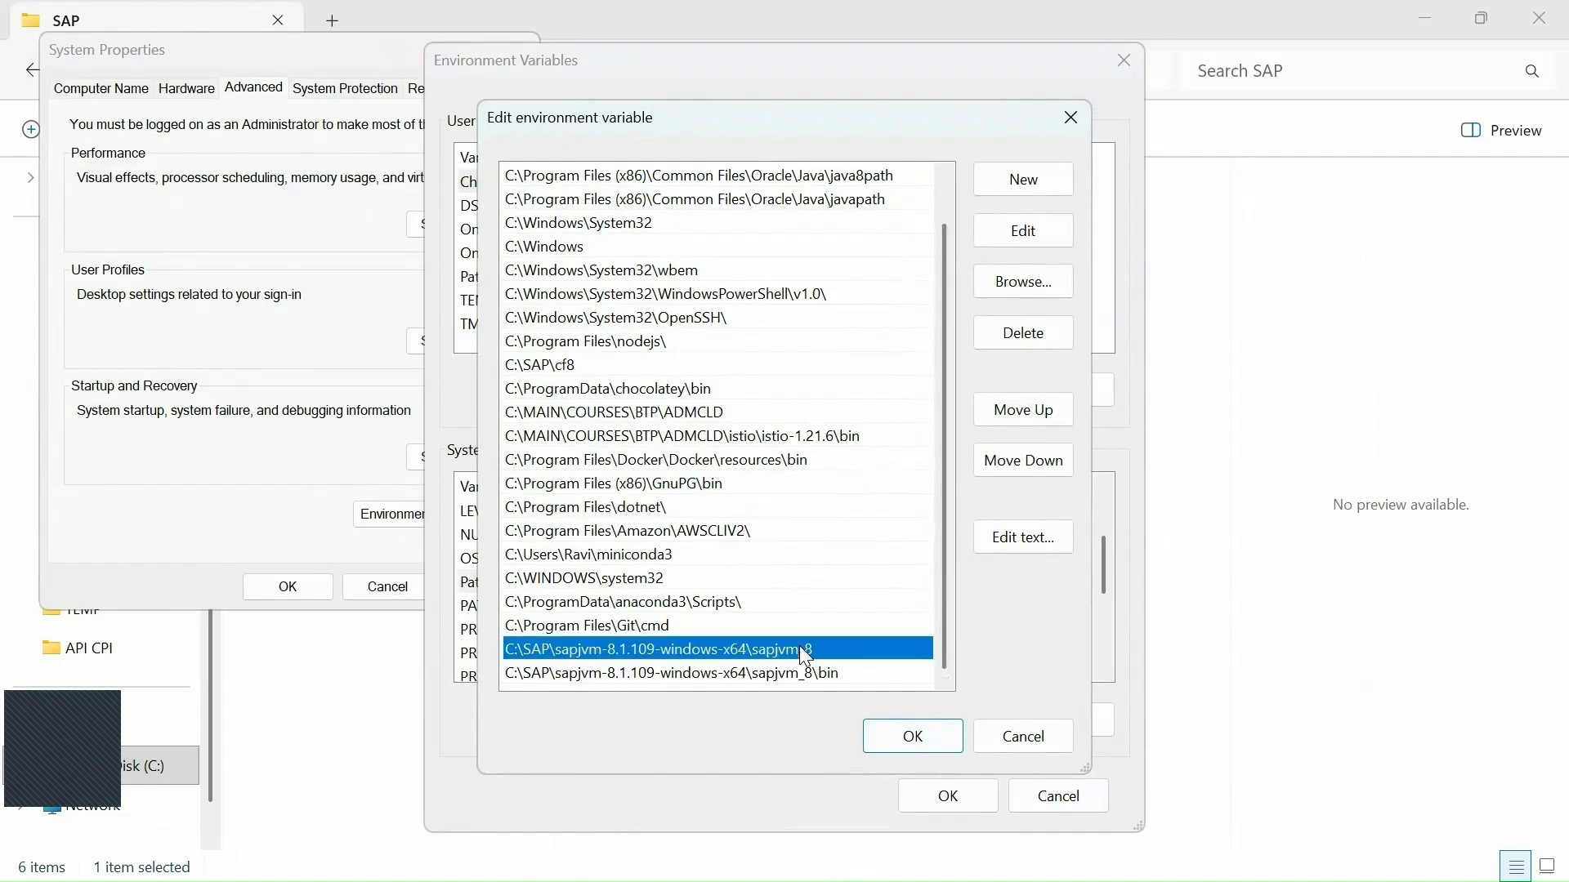
pyautogui.click(729, 674)
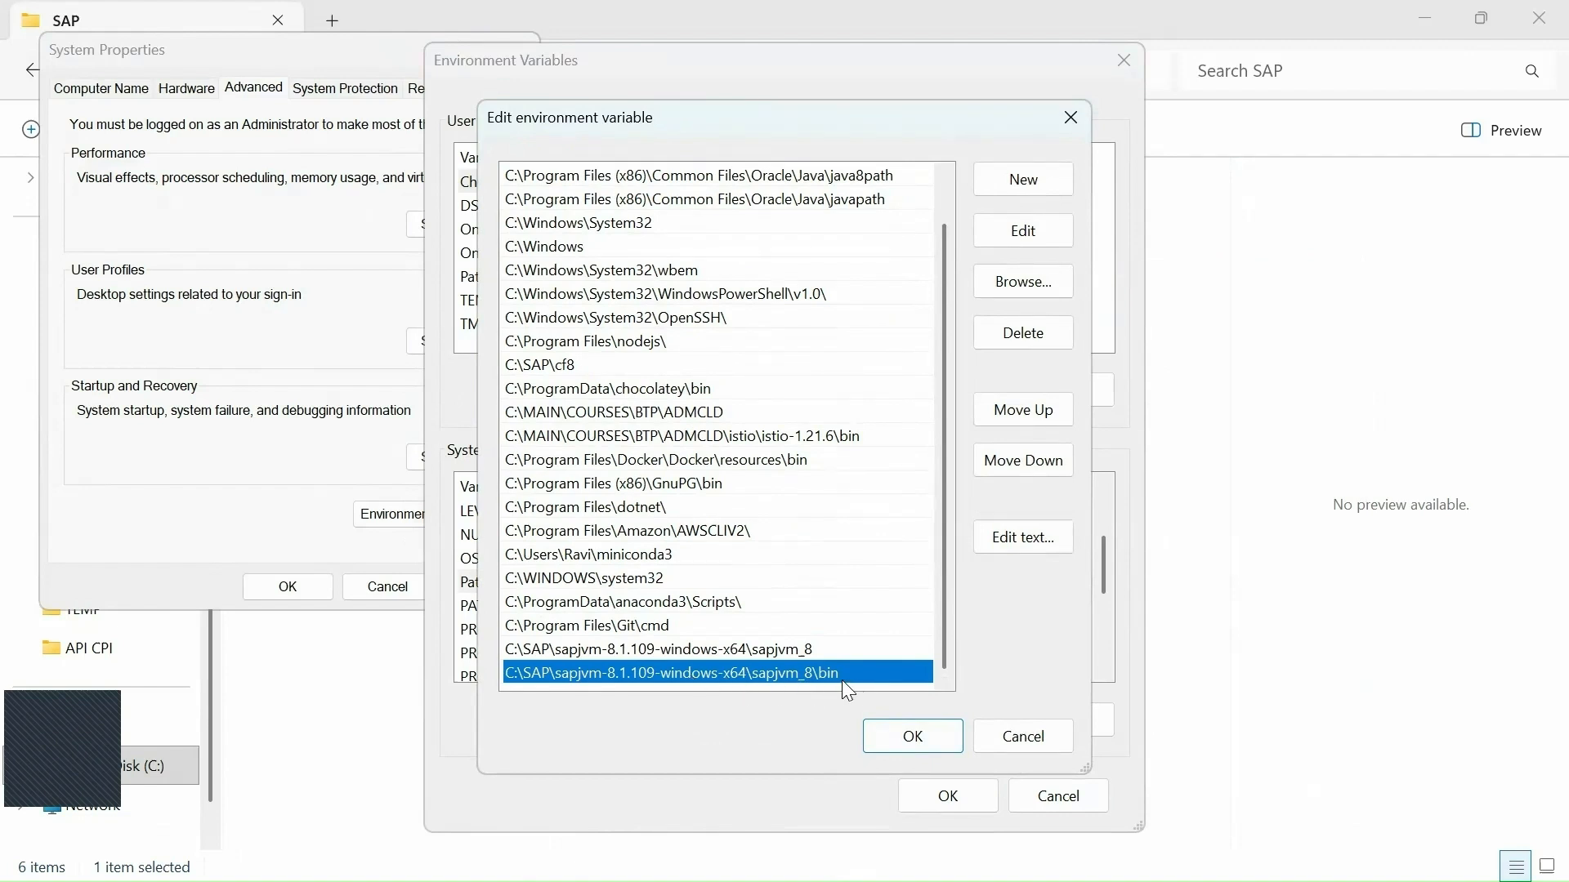
pyautogui.click(911, 737)
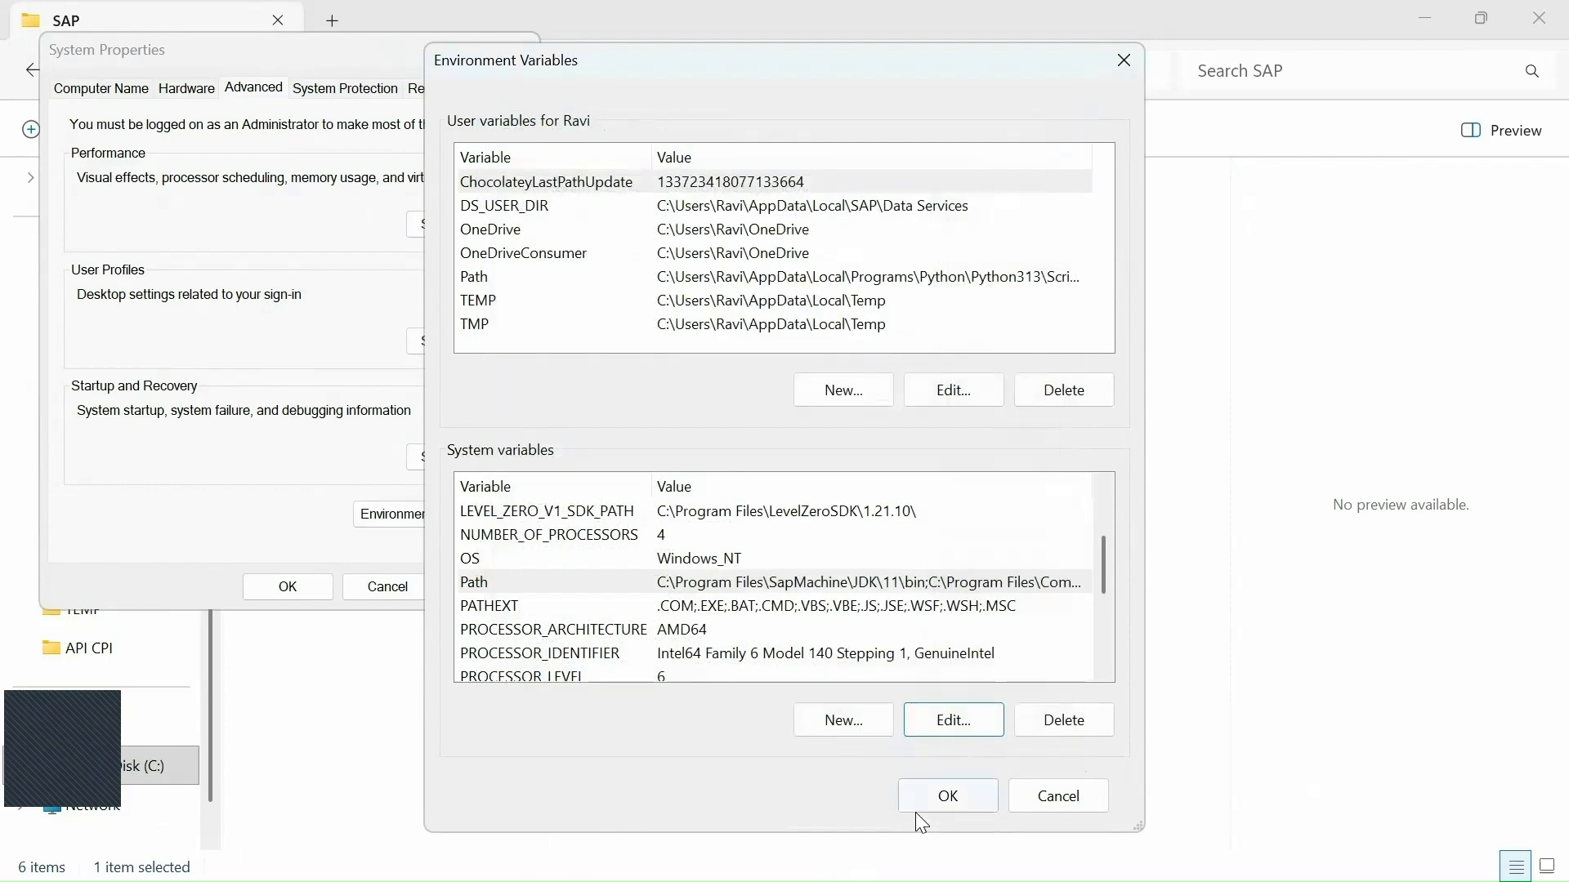
pyautogui.click(952, 806)
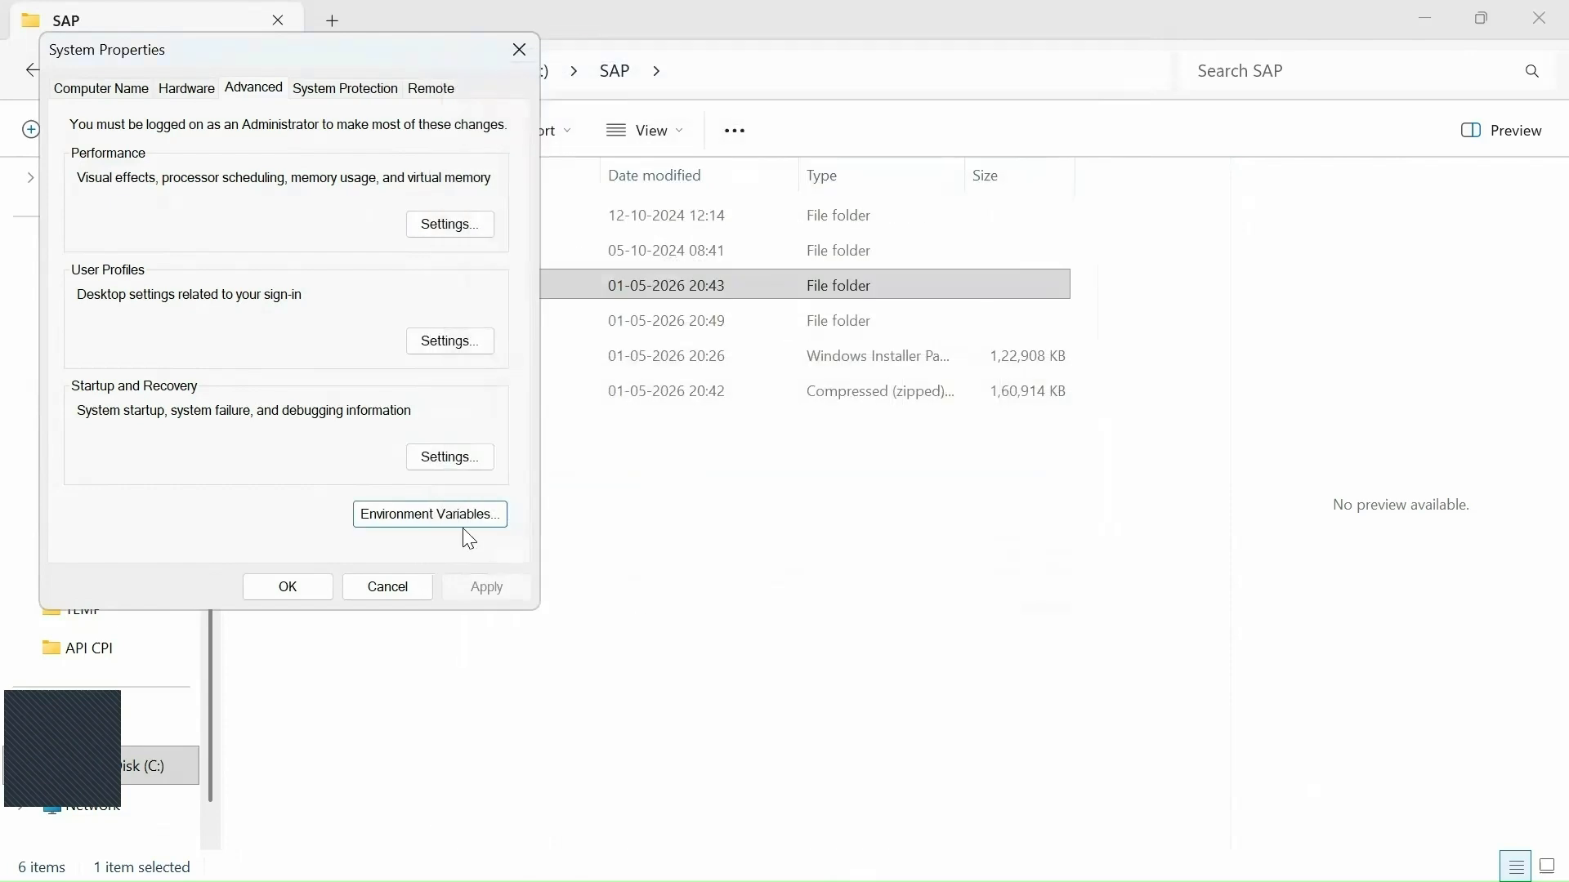
pyautogui.click(299, 587)
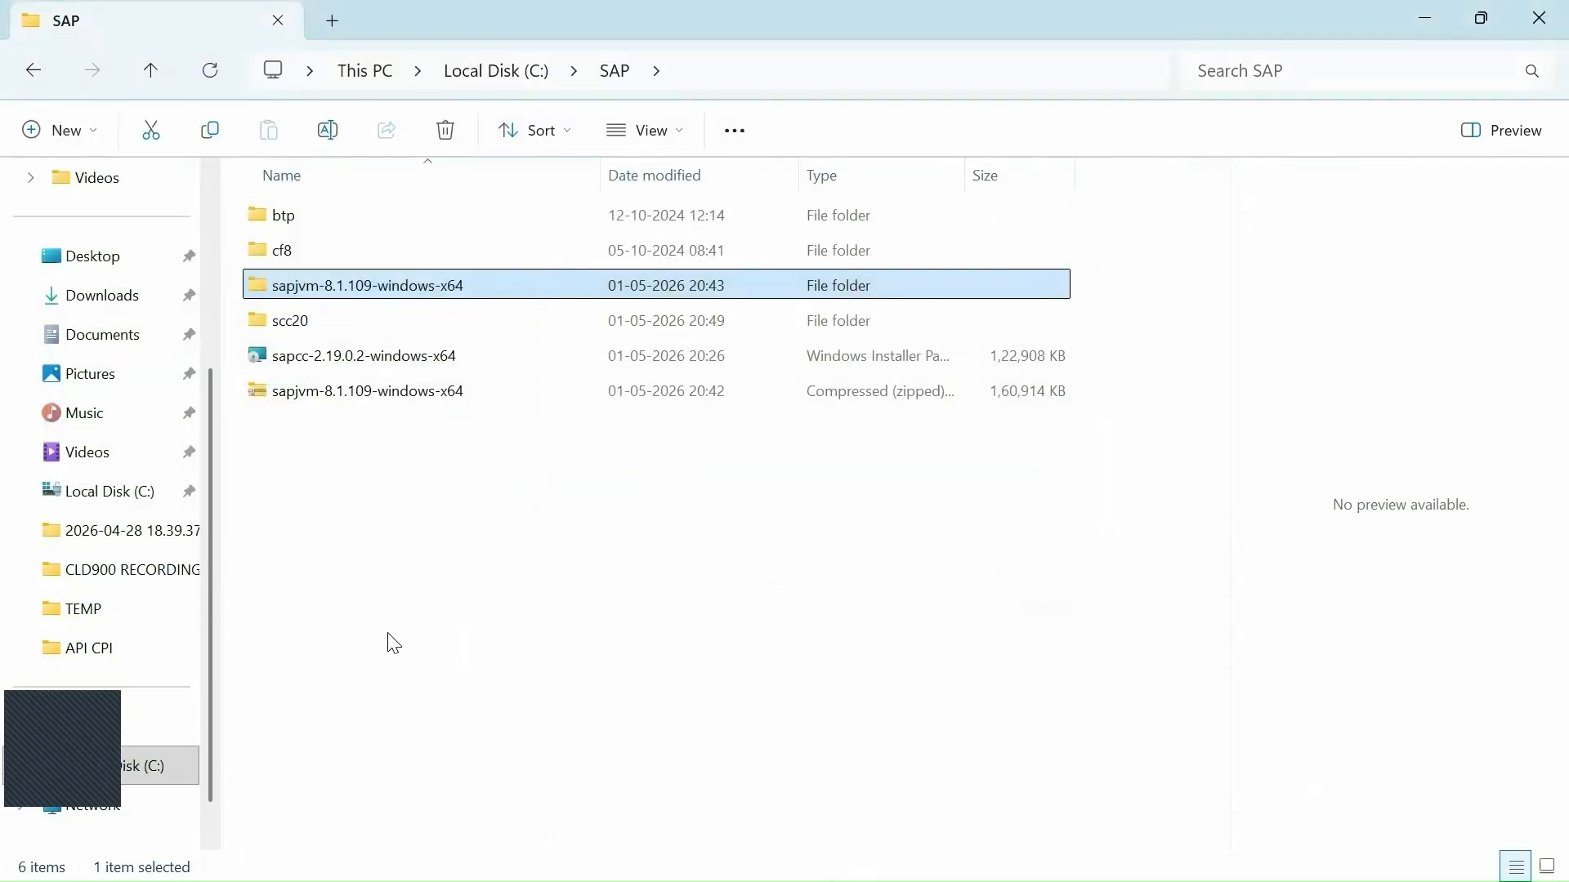
# Open the C:\SAP\scc20 folder and run the go batch file to launch Cloud Connector.
pyautogui.click(400, 532)
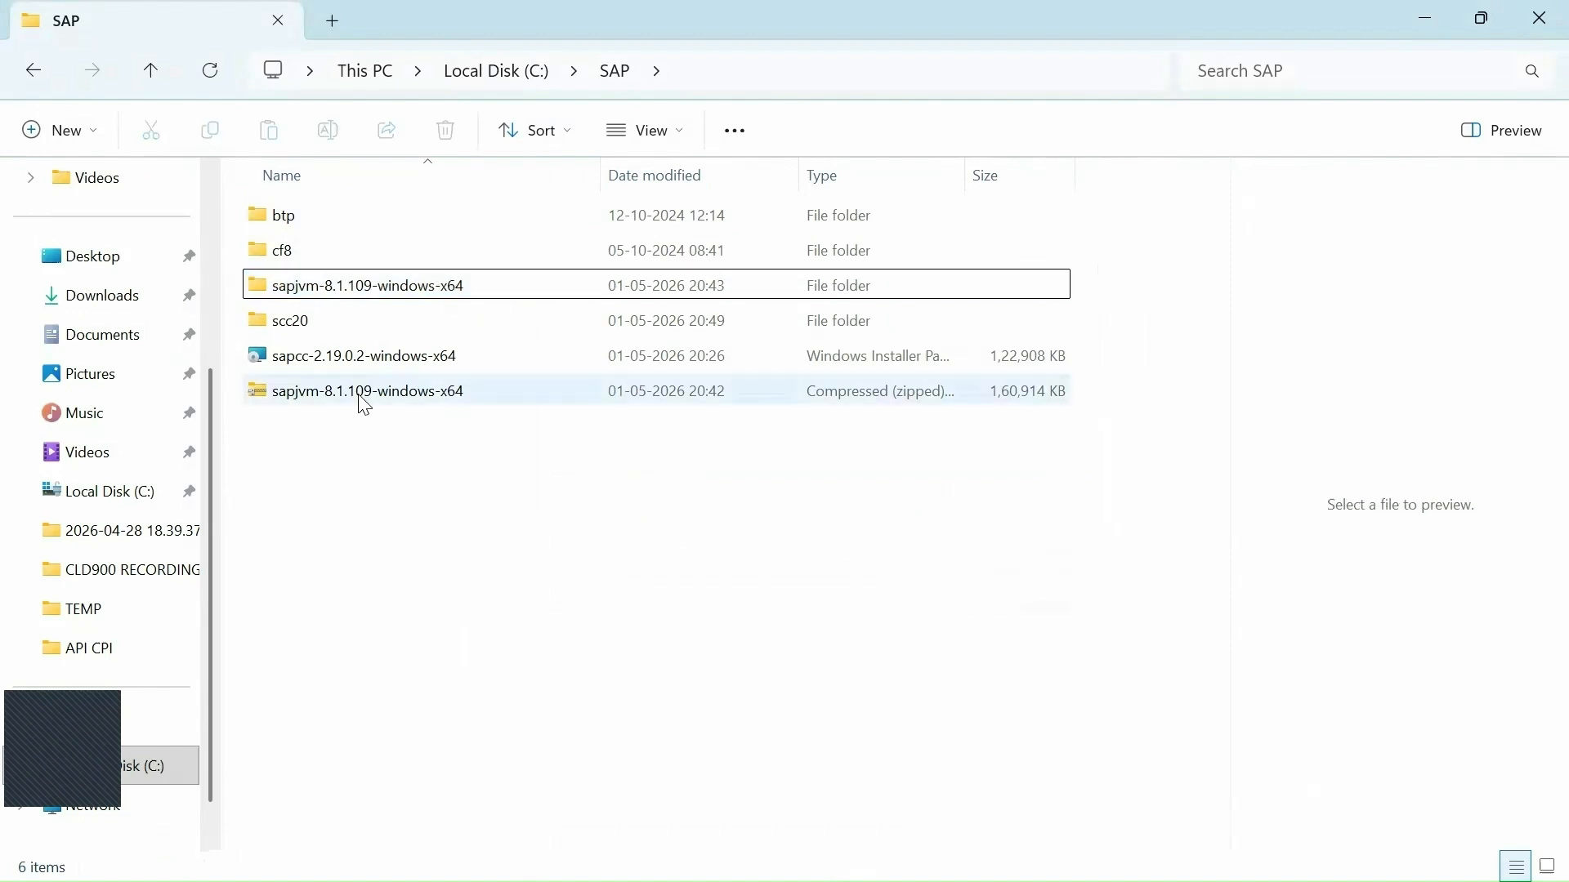
pyautogui.click(282, 328)
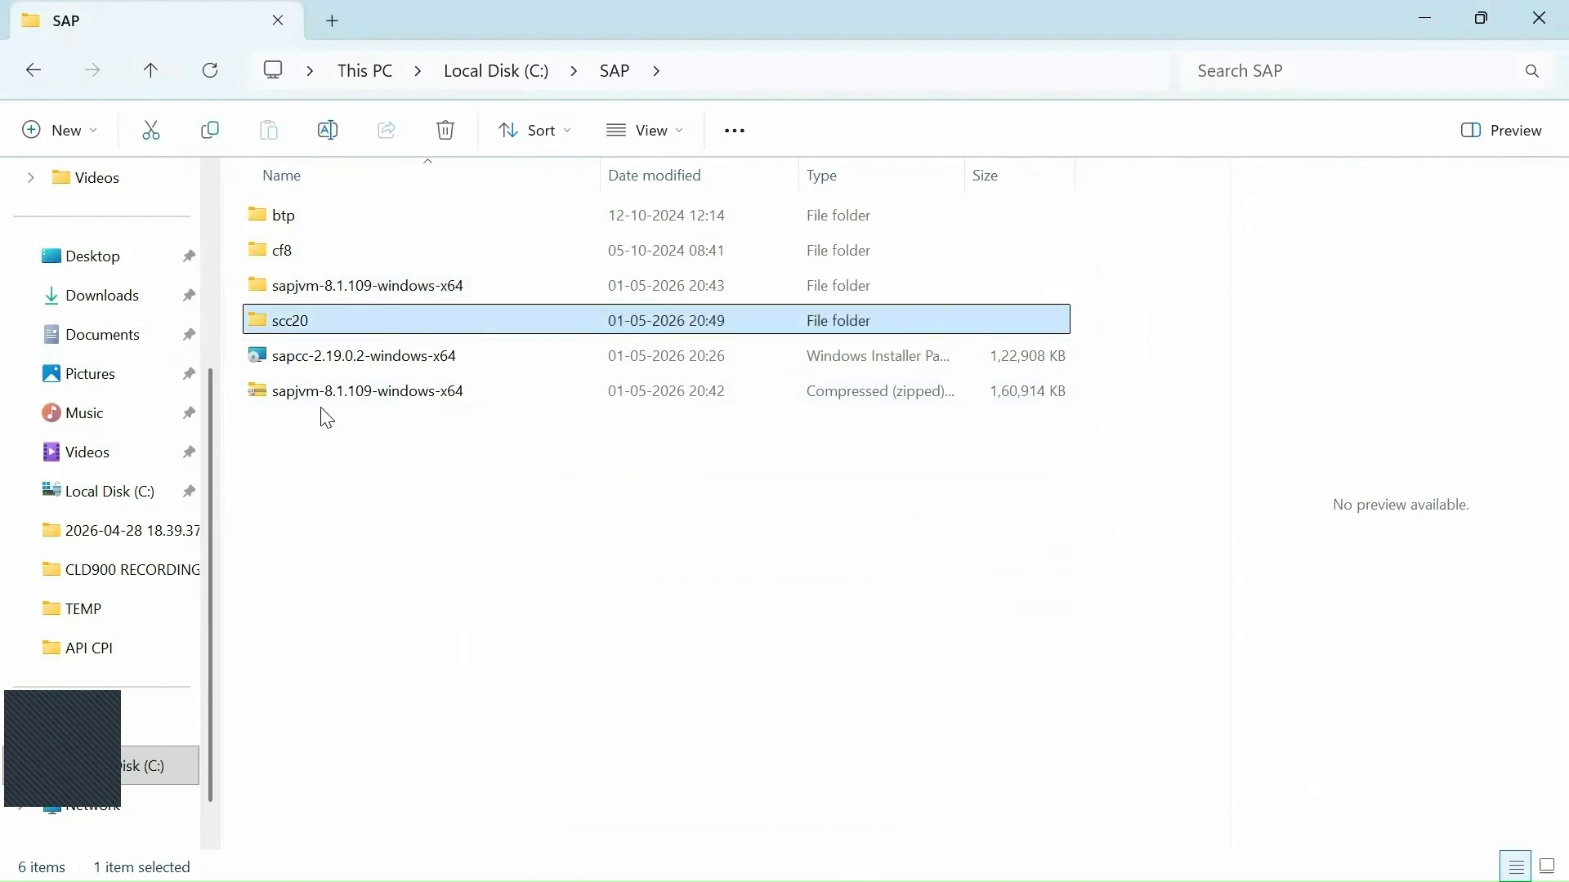
pyautogui.doubleClick(287, 325)
pyautogui.scroll(-4, 490, 616)
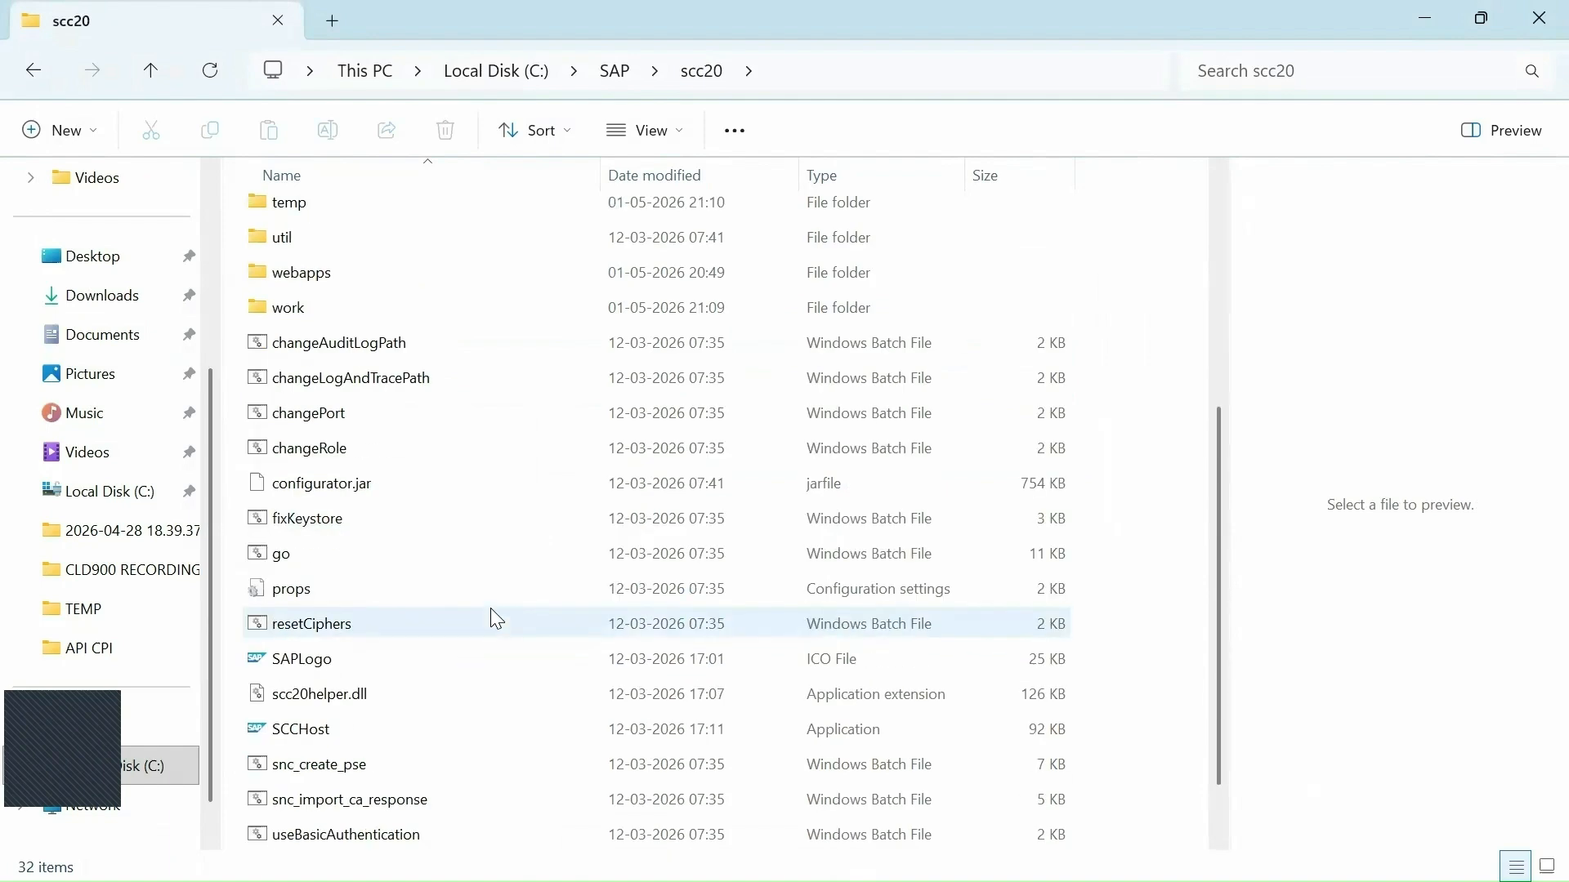
pyautogui.scroll(-1, 493, 617)
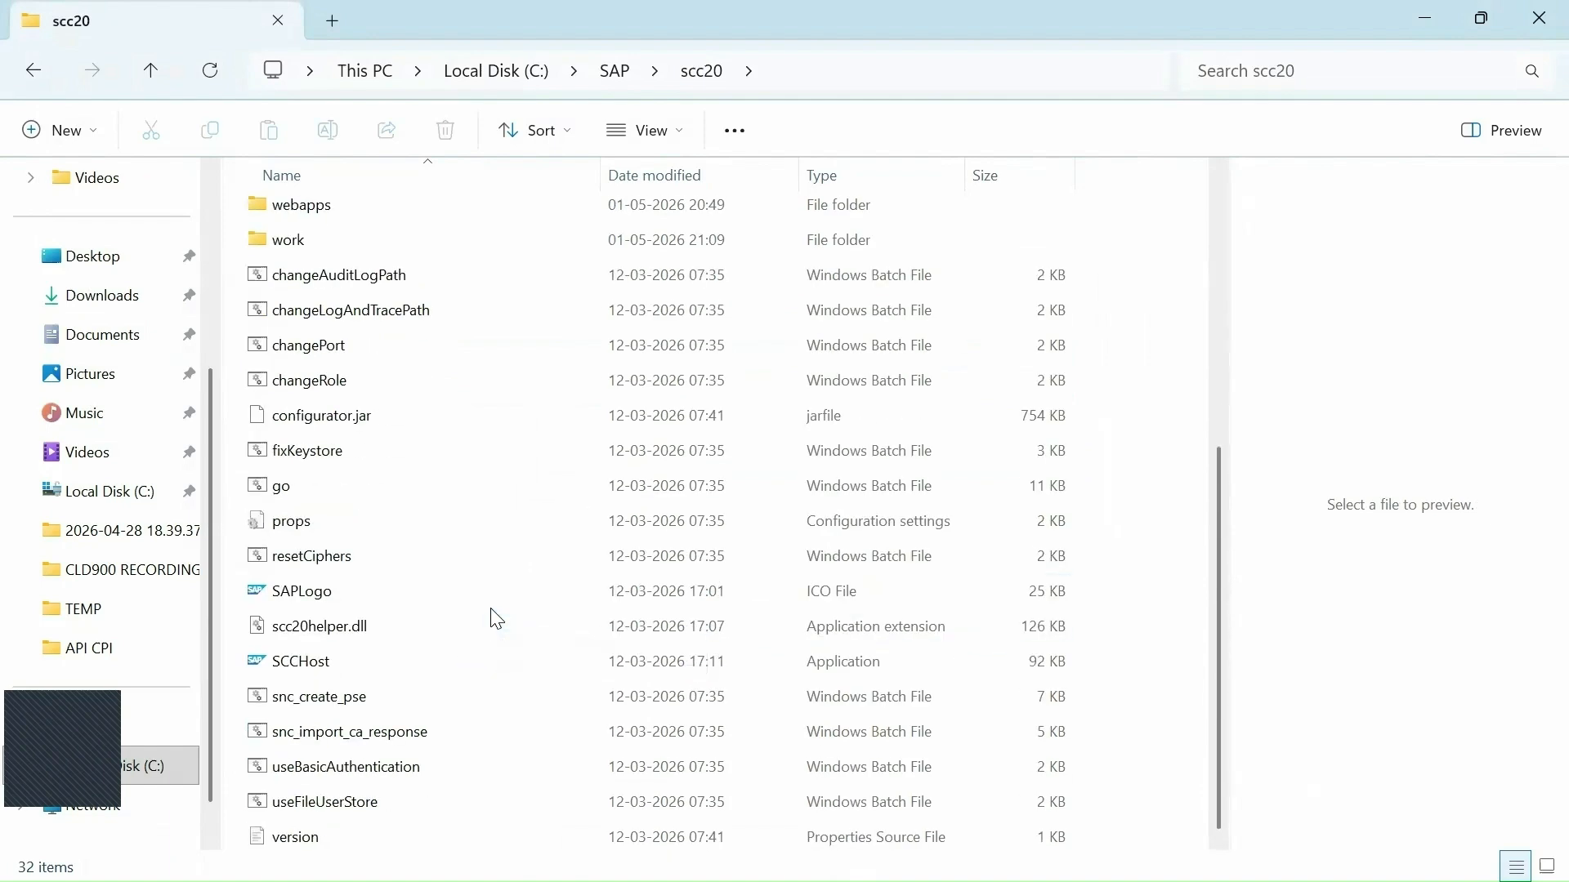
pyautogui.click(319, 488)
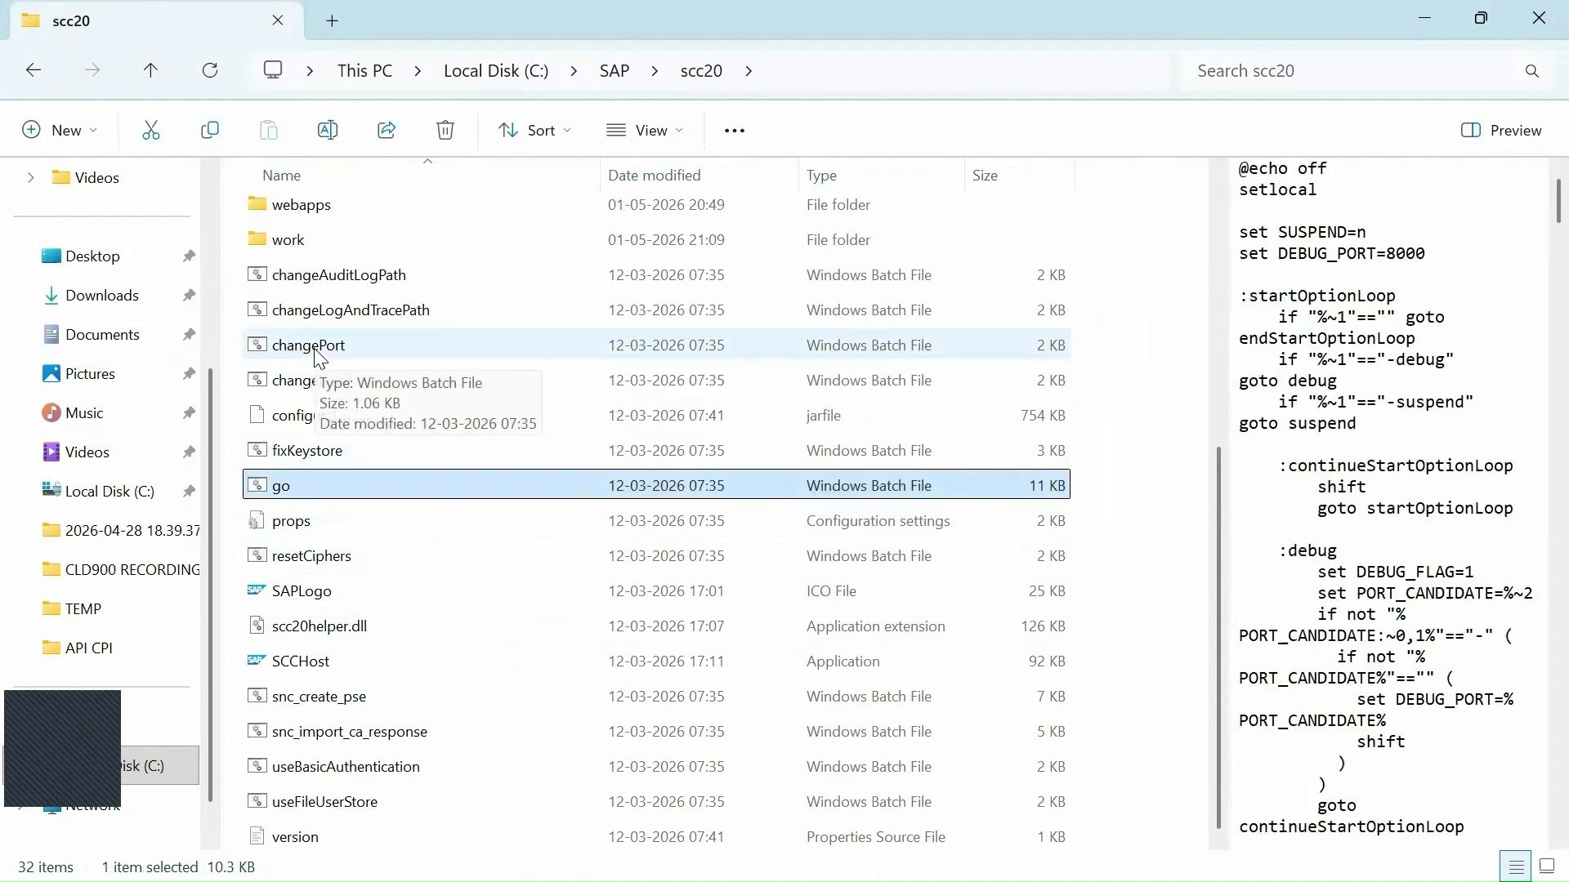
pyautogui.doubleClick(308, 489)
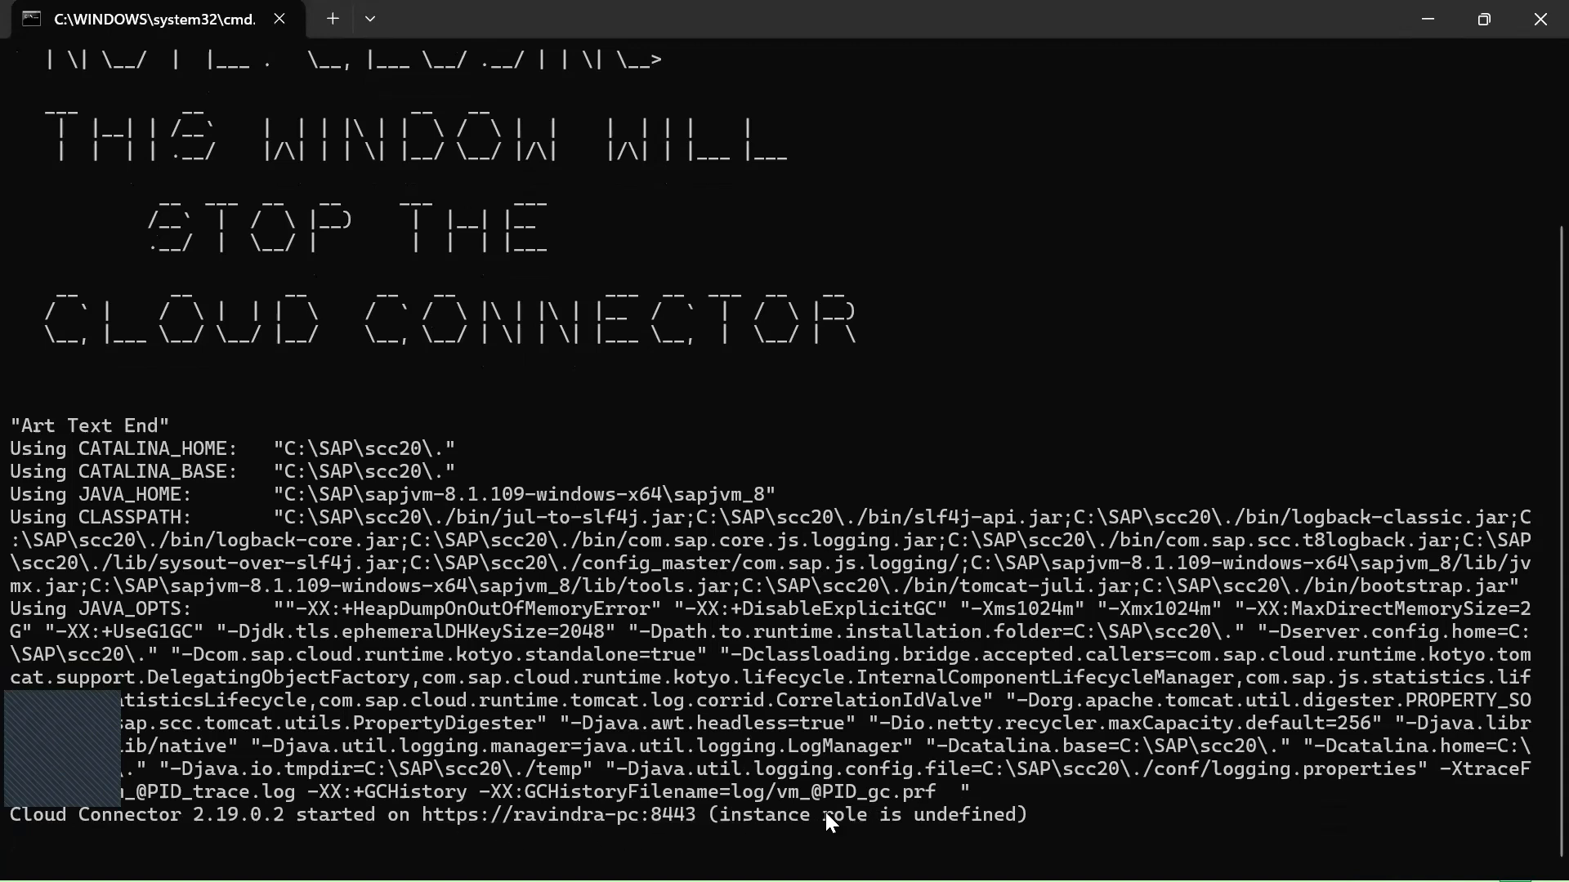
# Once Cloud Connector 2.19.0.2 has started, open its port 8443 address in Chrome.
pyautogui.keyDown('ctrl'); pyautogui.click(534, 815); pyautogui.keyUp('ctrl')
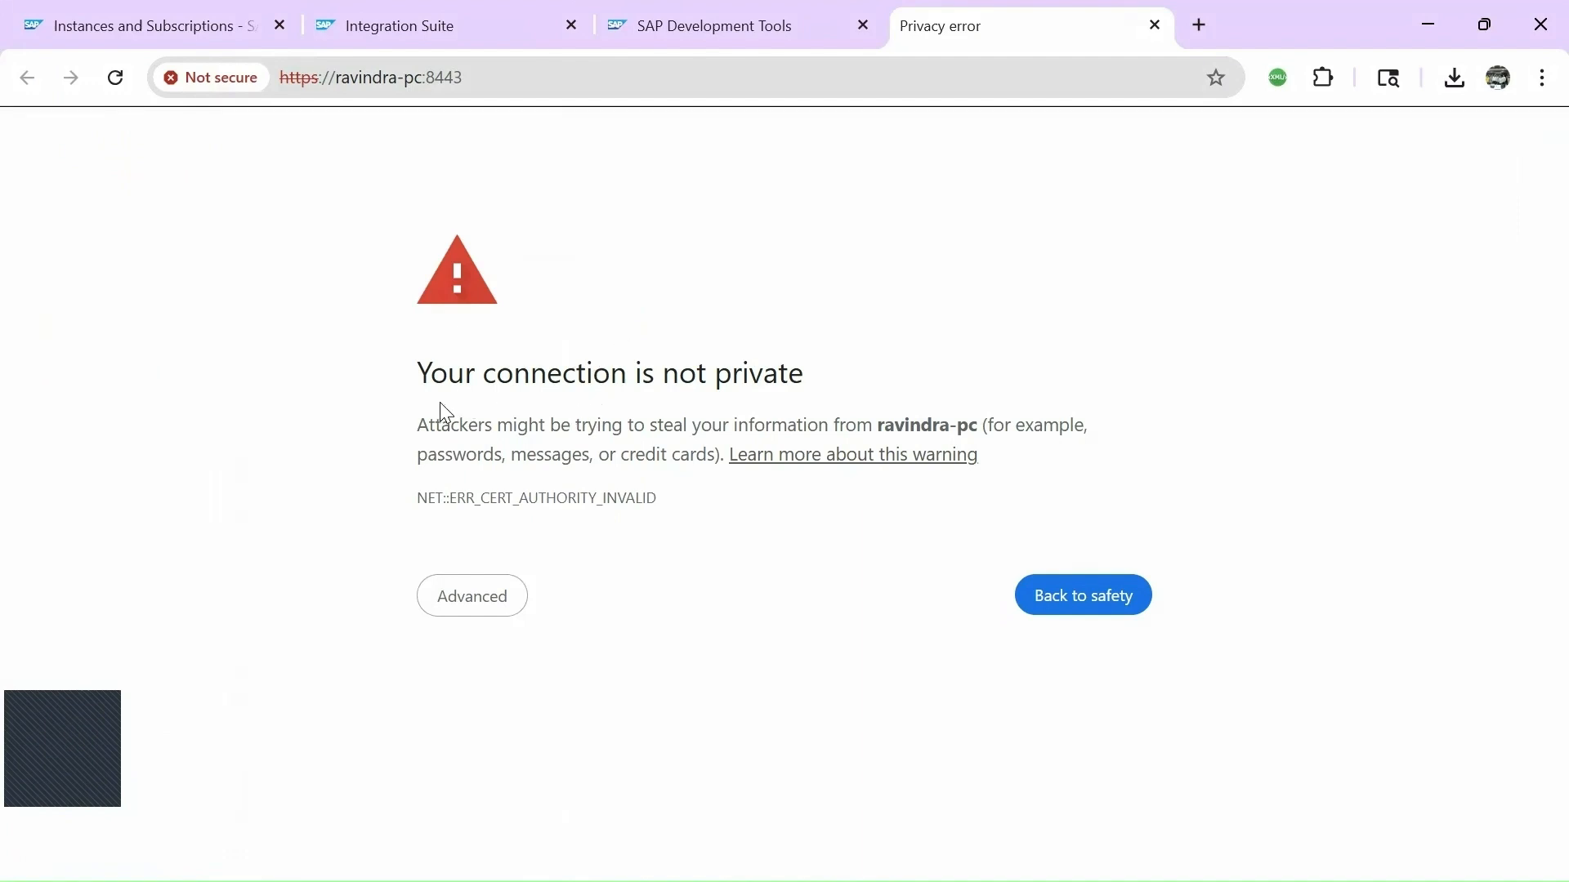
# Bypass Chrome's privacy error through Advanced and proceed to the unsafe Cloud Connector site.
pyautogui.click(466, 608)
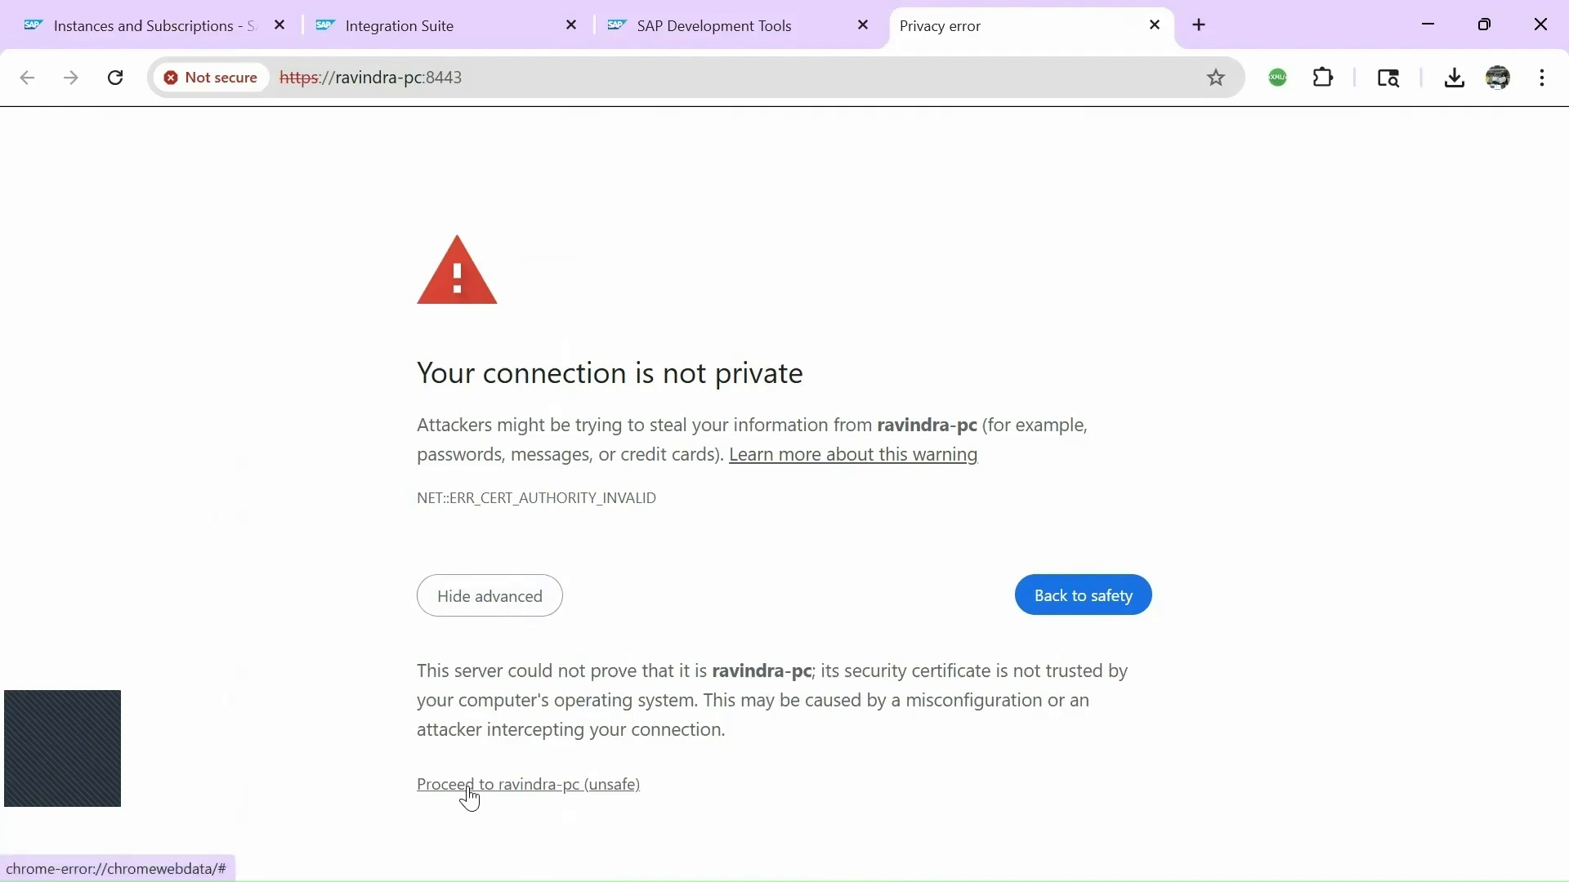
pyautogui.click(512, 789)
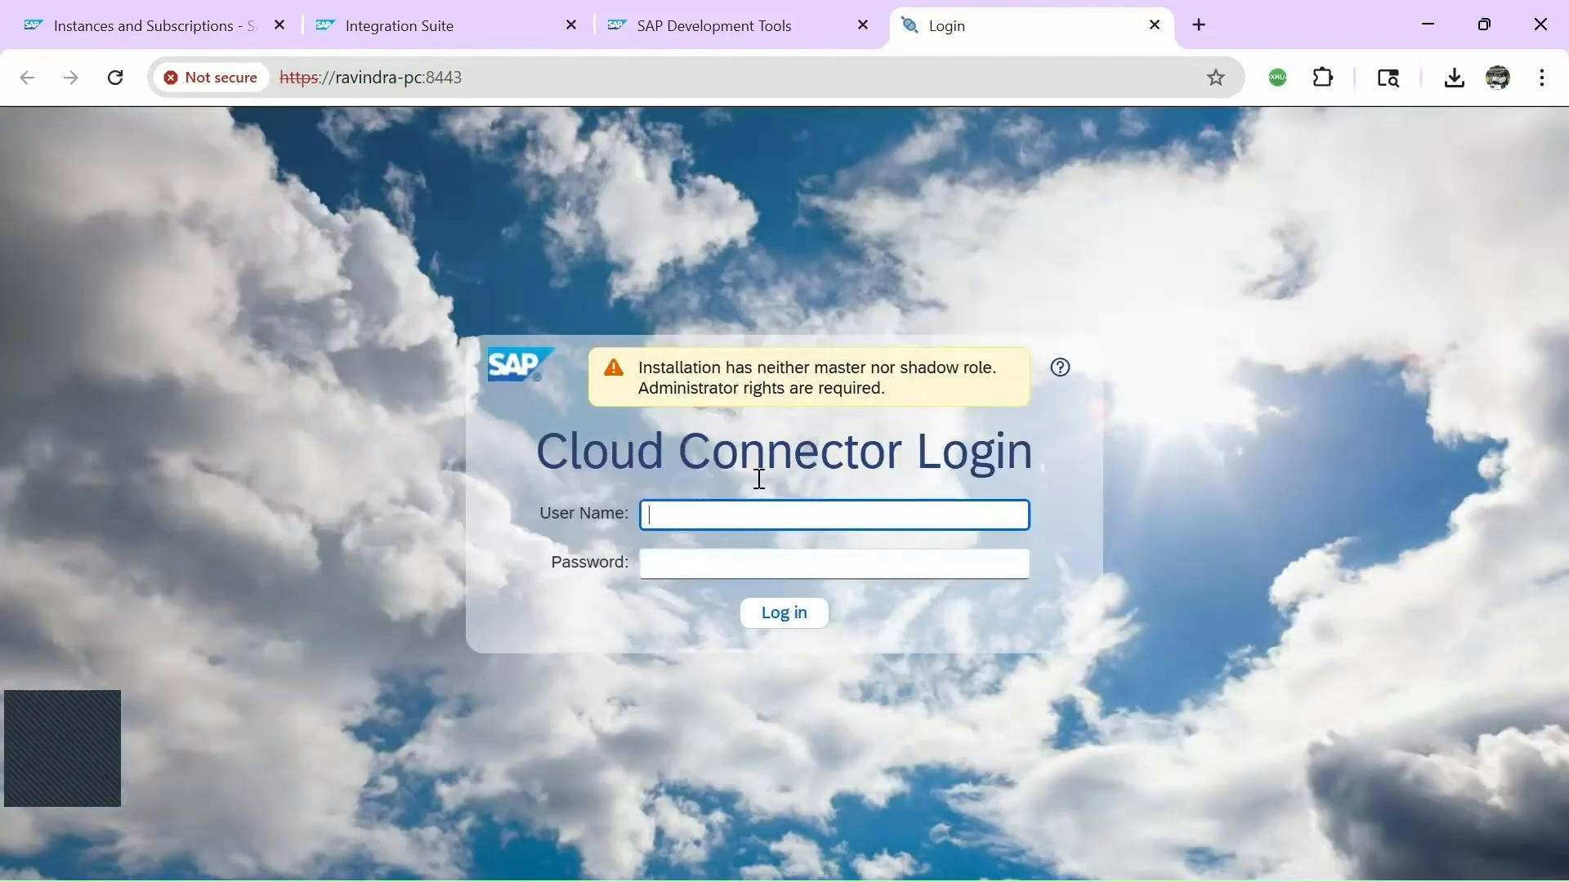
# Enter user name Administrator and note the default password in Notepad, selecting it to copy.
pyautogui.write('Administrator')
pyautogui.press('Tab')
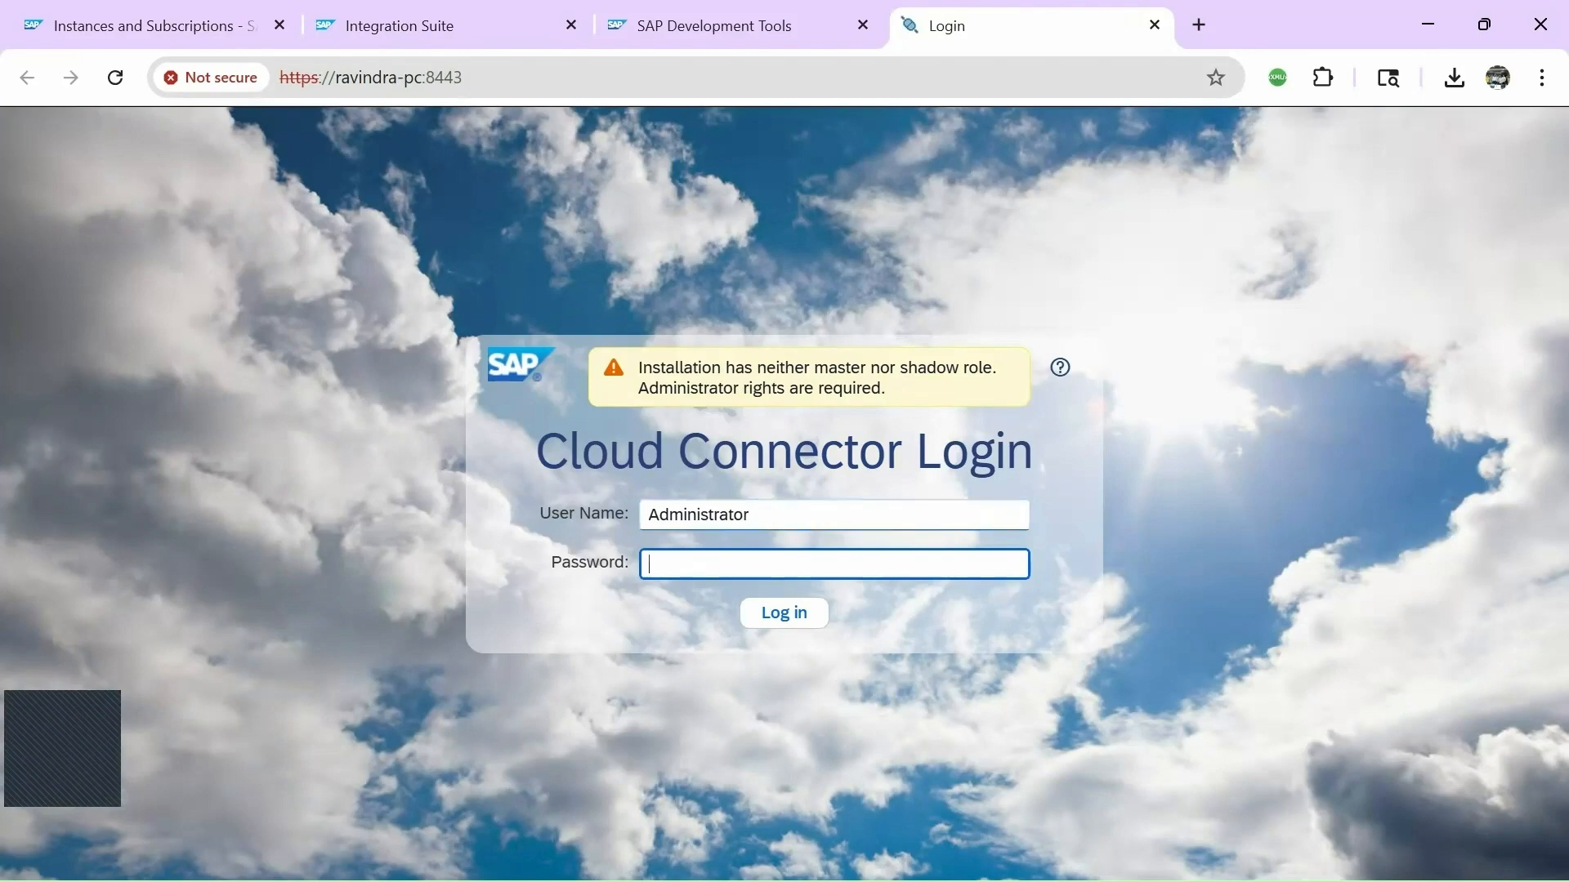
pyautogui.click(539, 854)
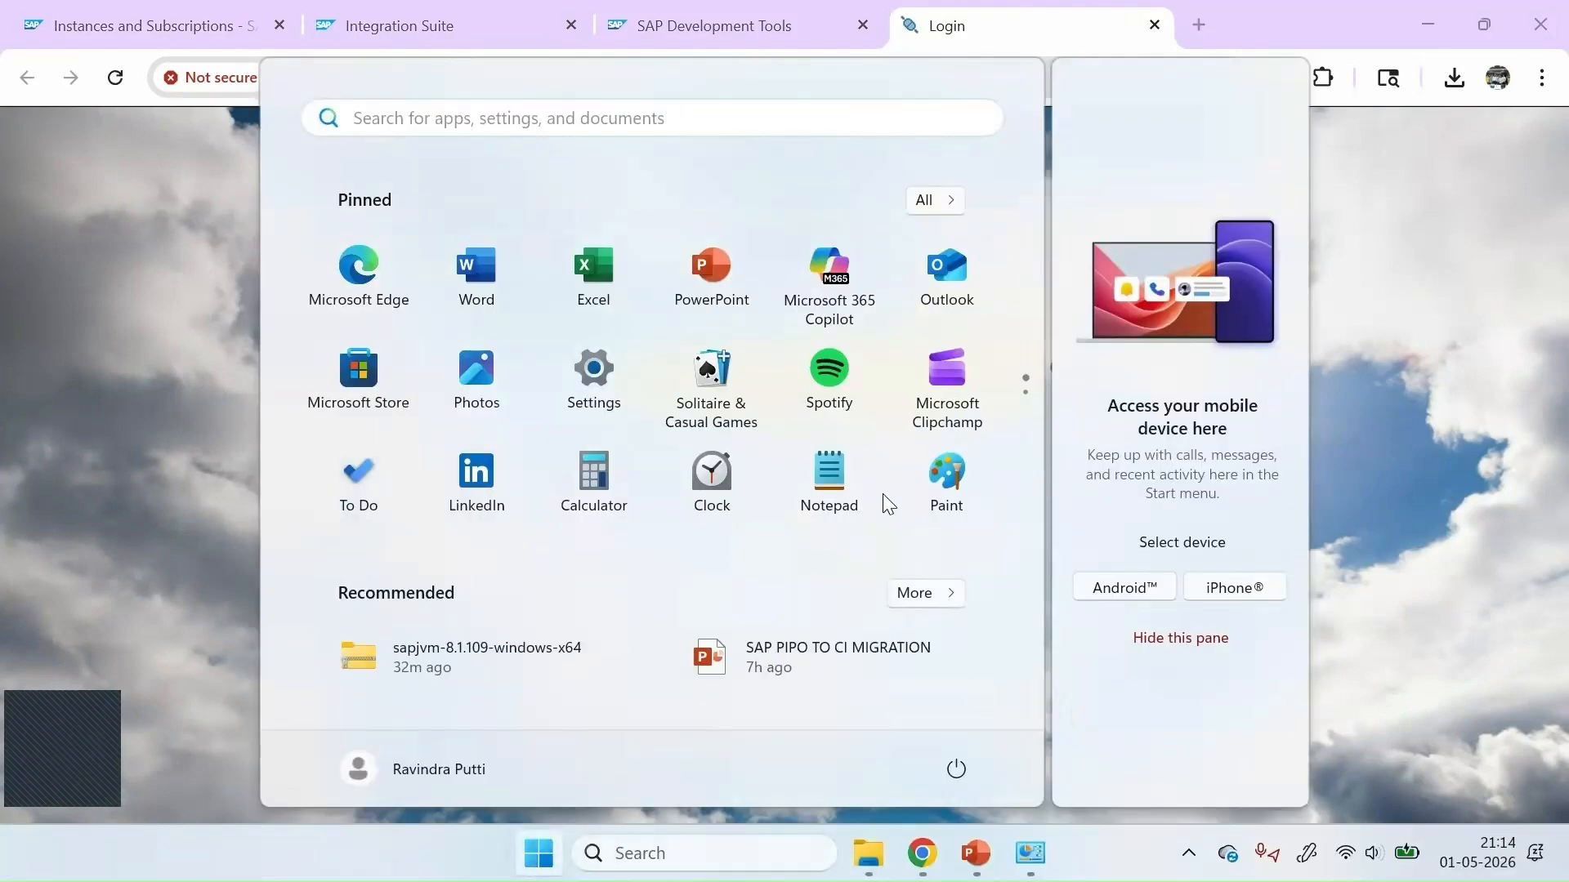
pyautogui.click(873, 533)
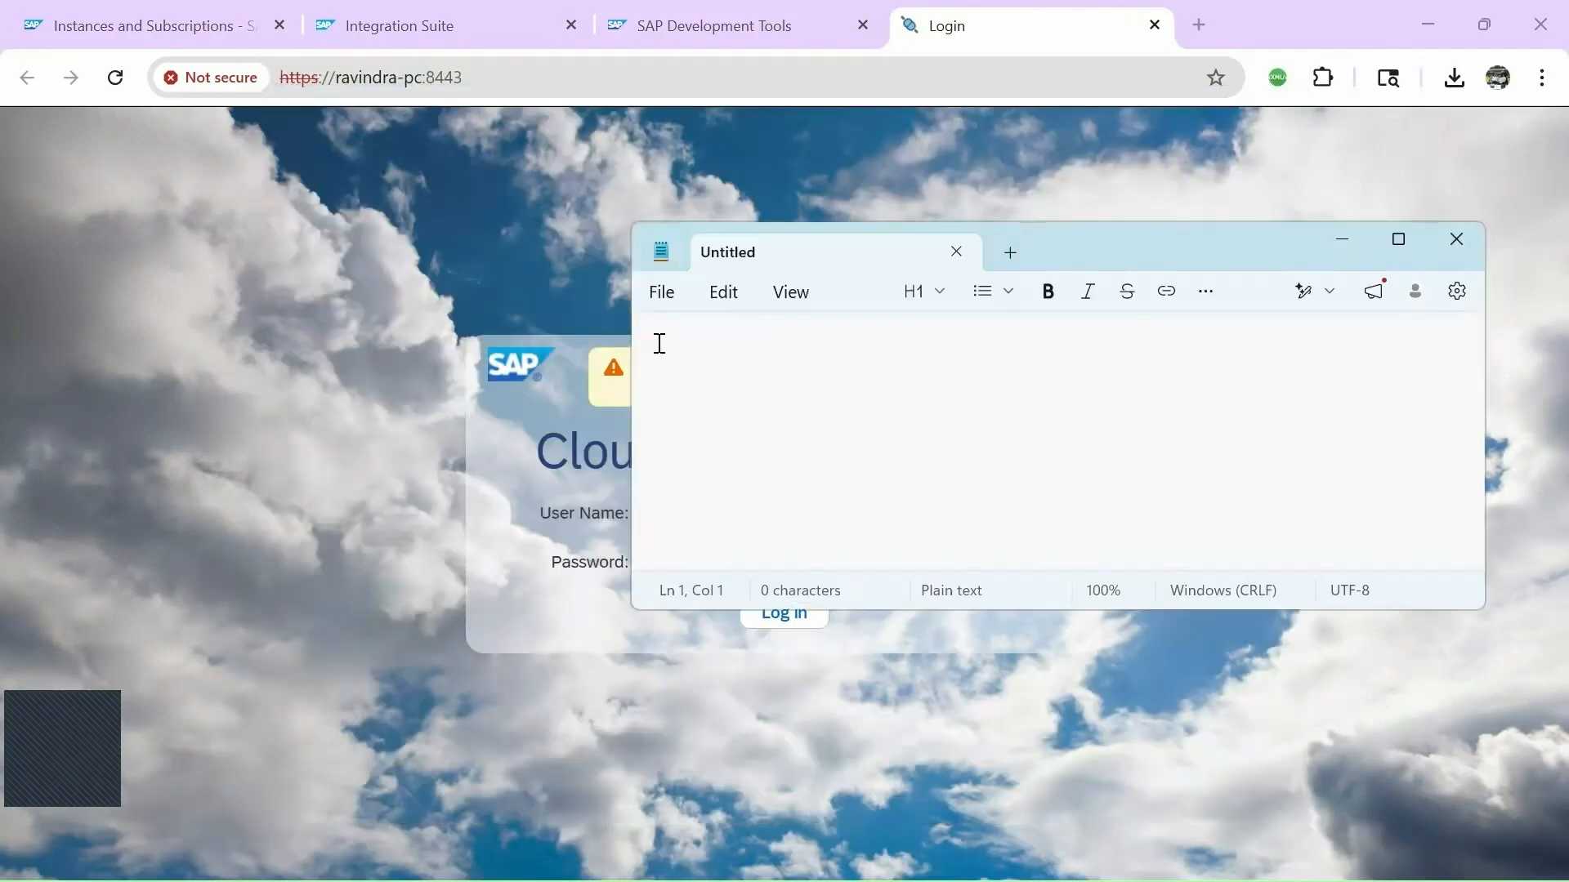
pyautogui.write('manage')
pyautogui.moveTo(732, 351); pyautogui.dragTo(602, 354)
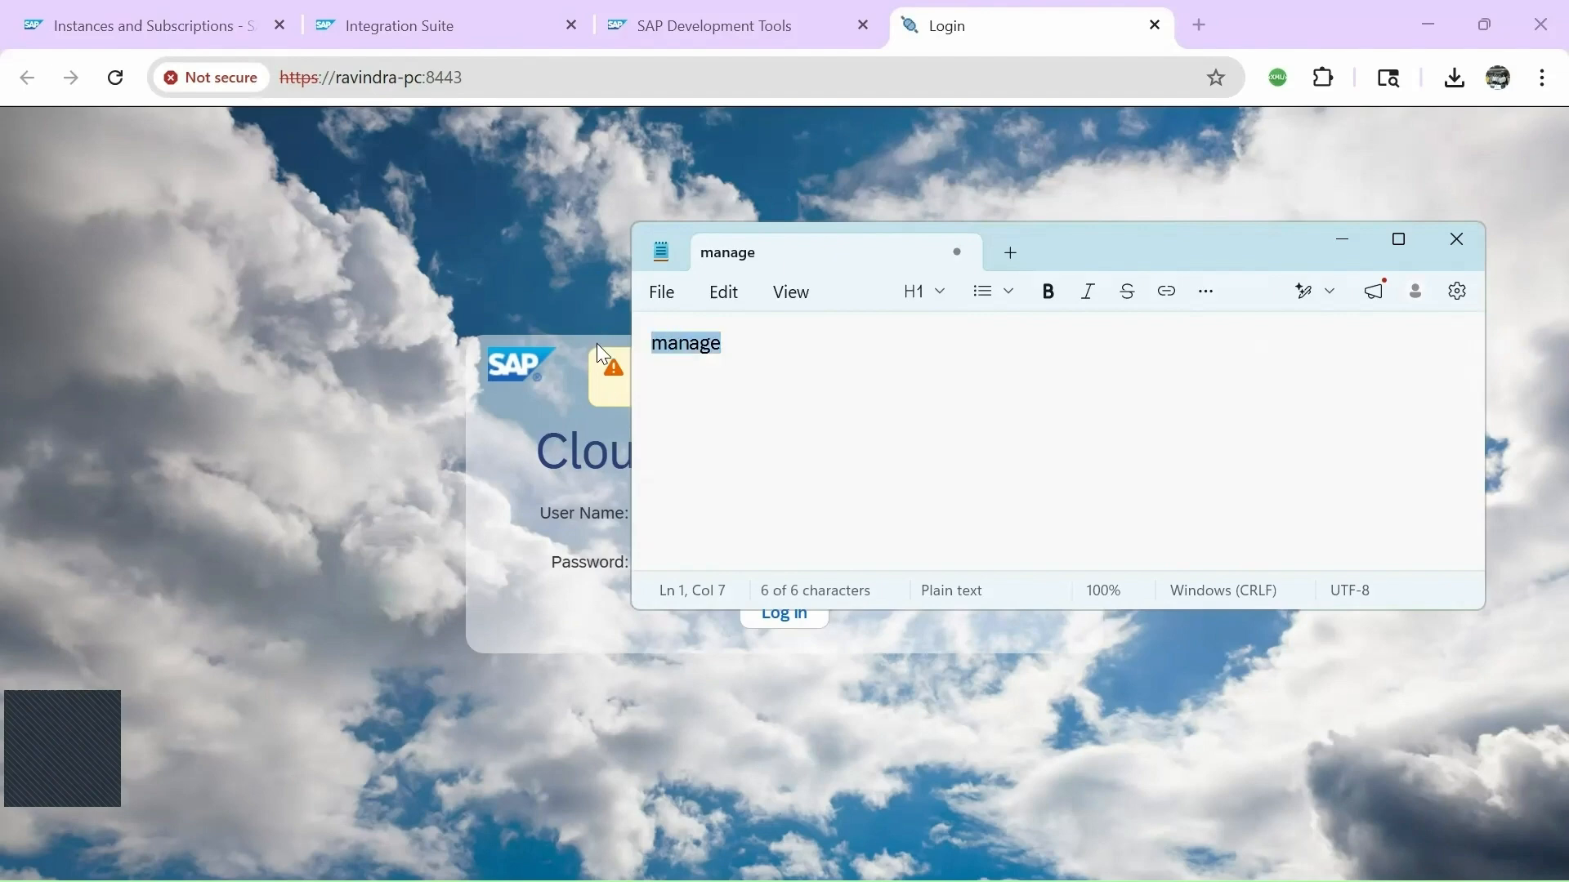
# Paste the default password into the login form and log in.
pyautogui.click(553, 381)
pyautogui.click(694, 563)
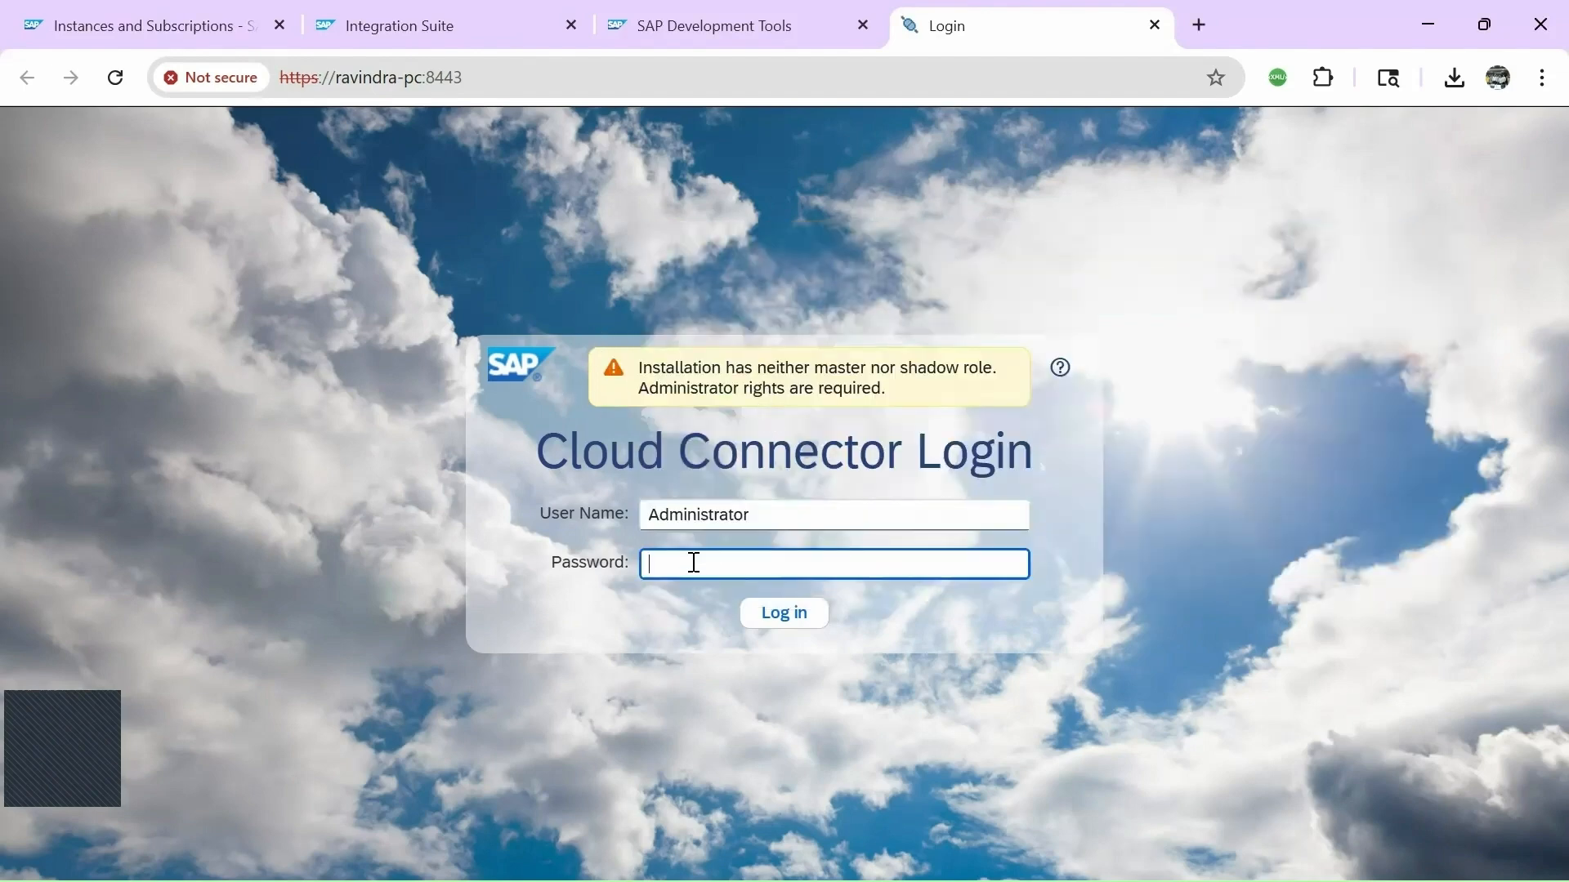
pyautogui.hotkey('ctrl', 'v')
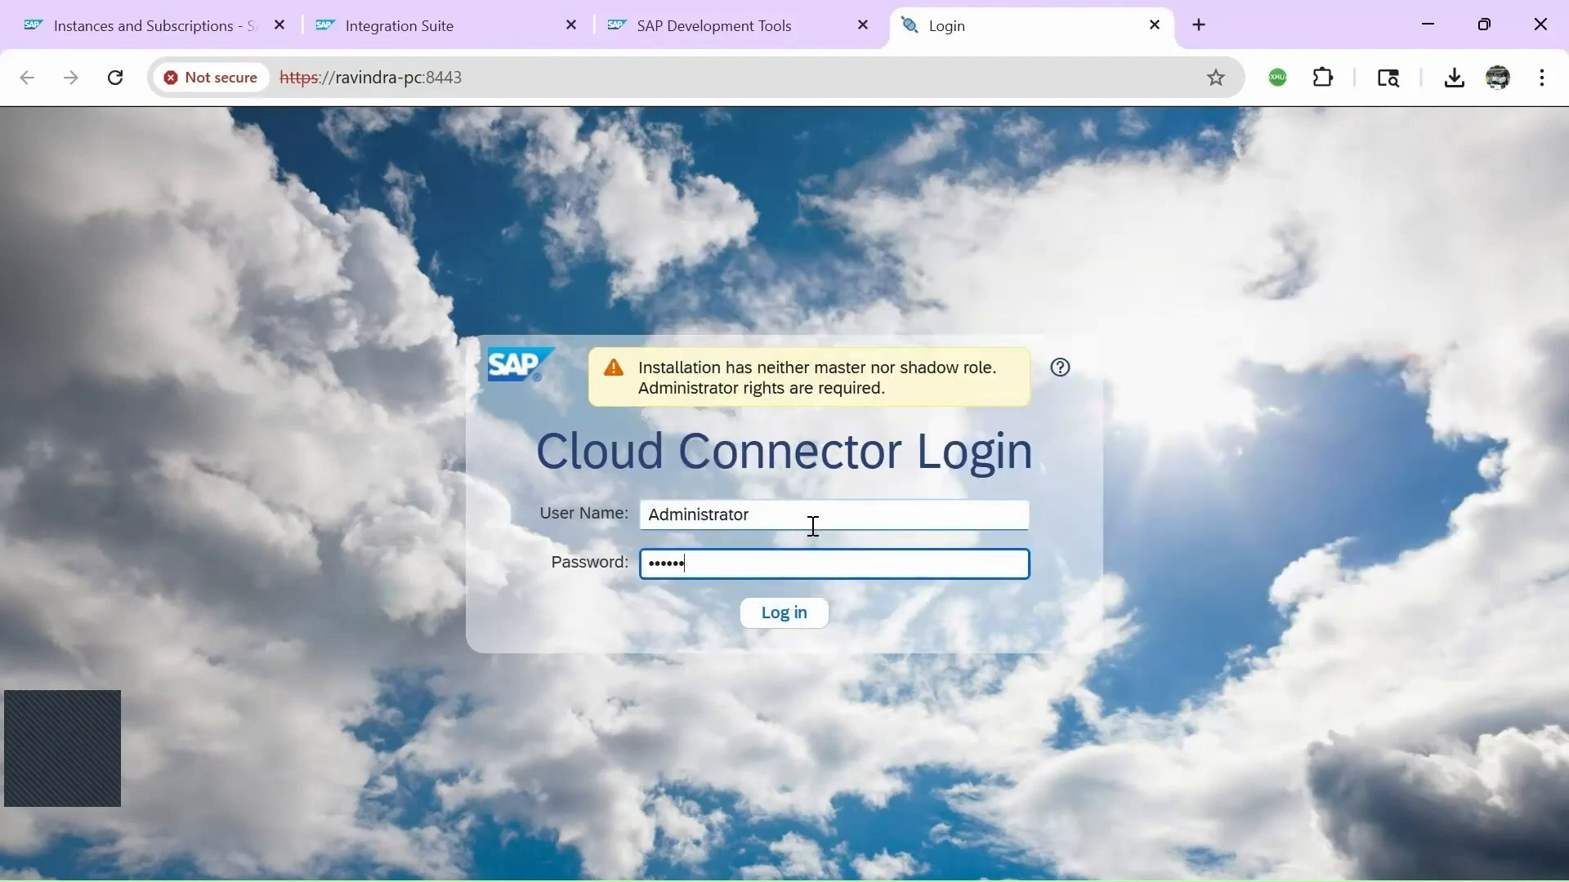
pyautogui.click(801, 628)
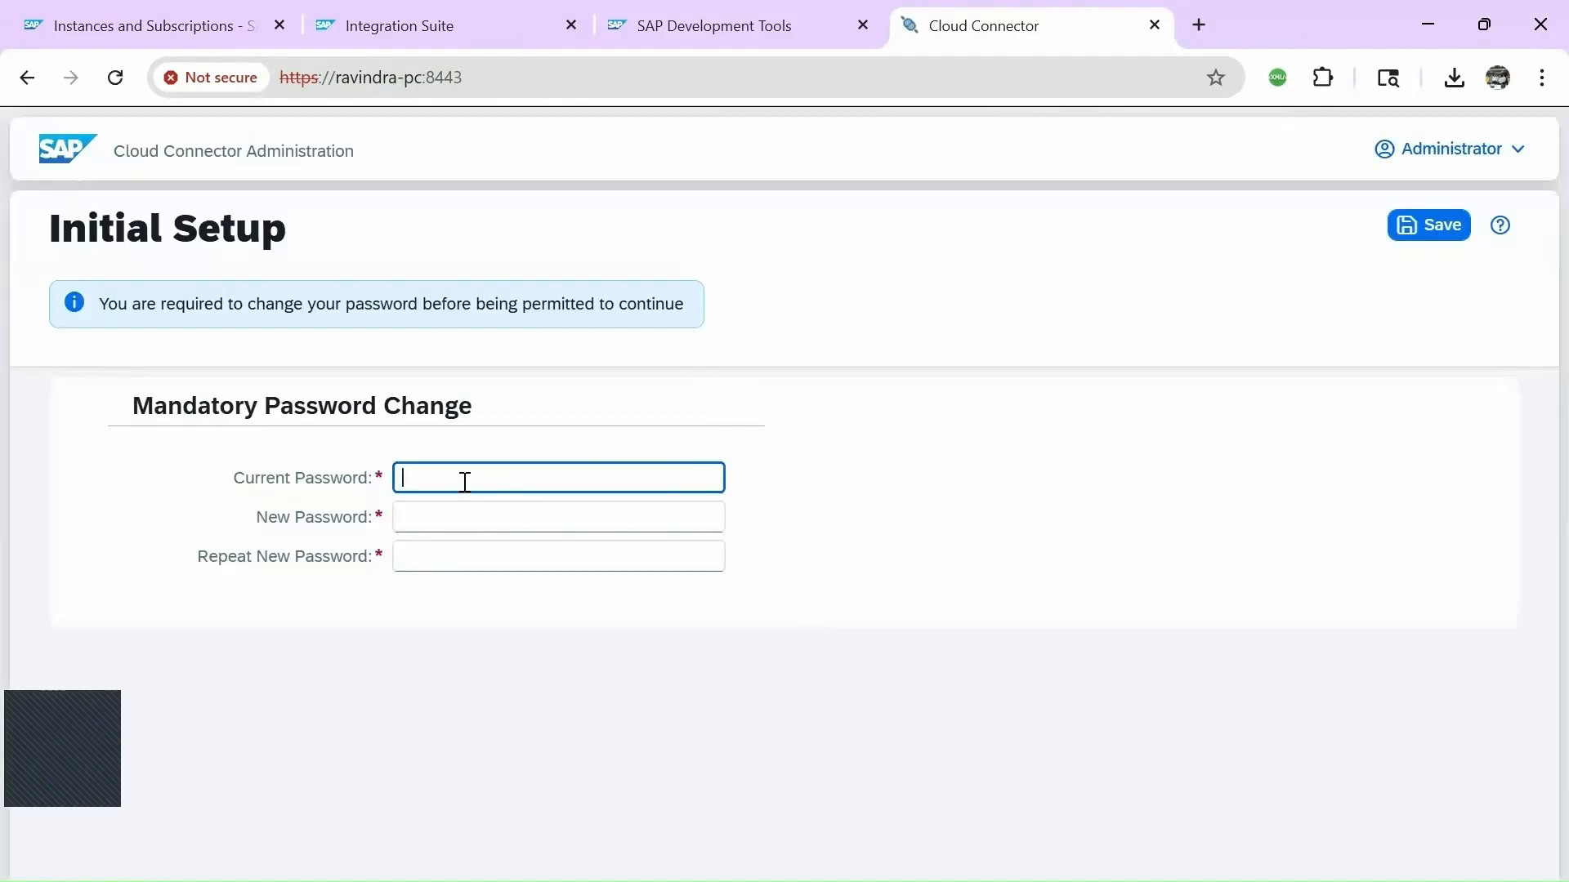
# Enter the current default password and a new administrator password twice, then save.
pyautogui.write('manage')
pyautogui.click(448, 523)
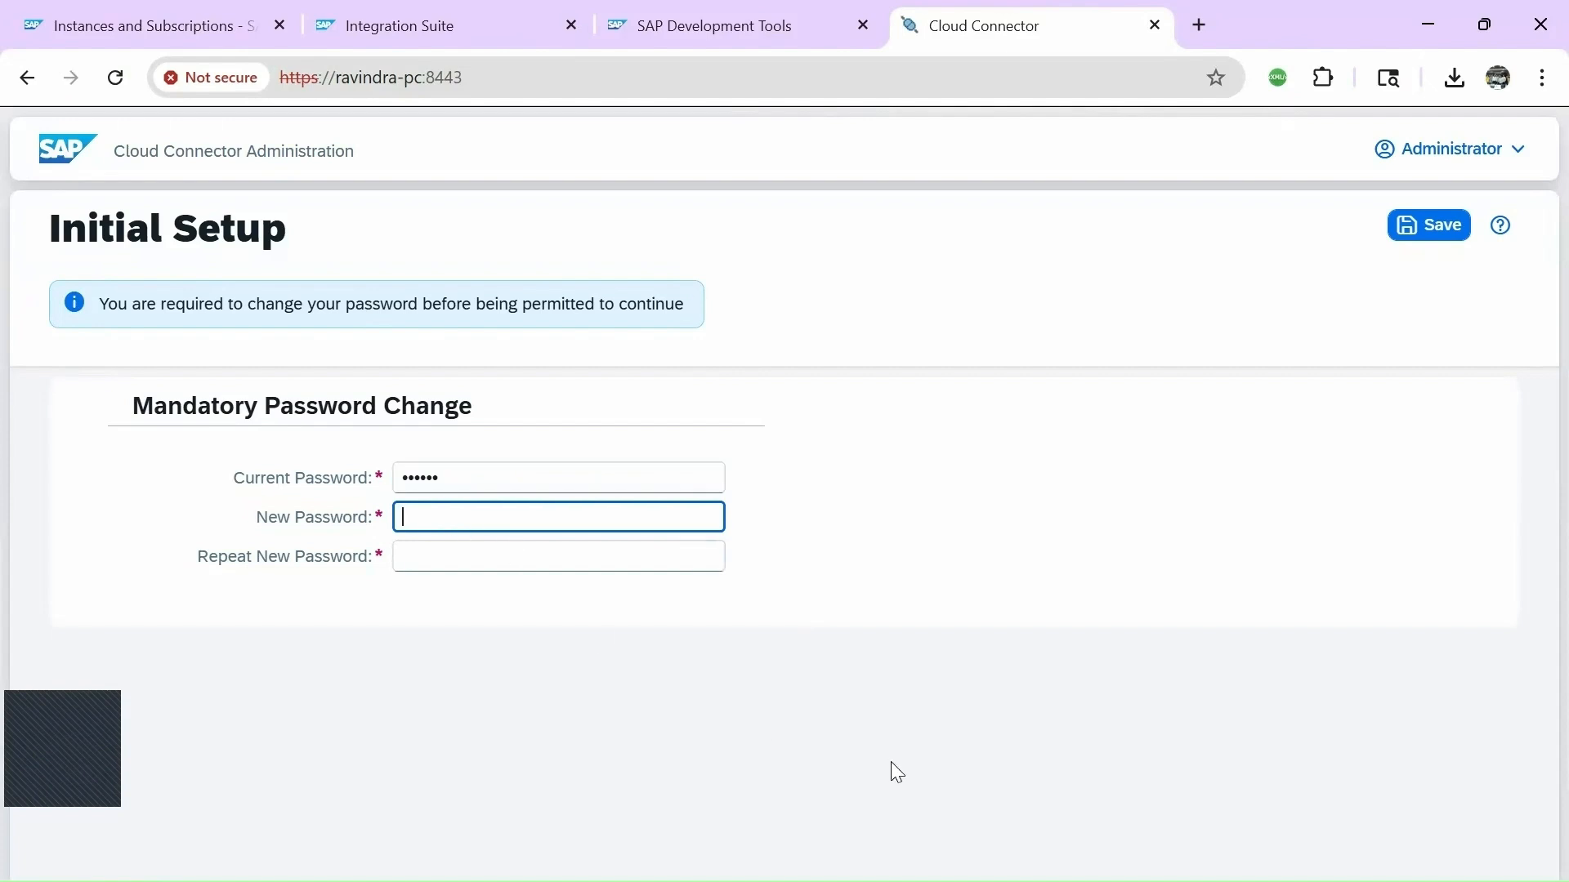
pyautogui.press('Tab')
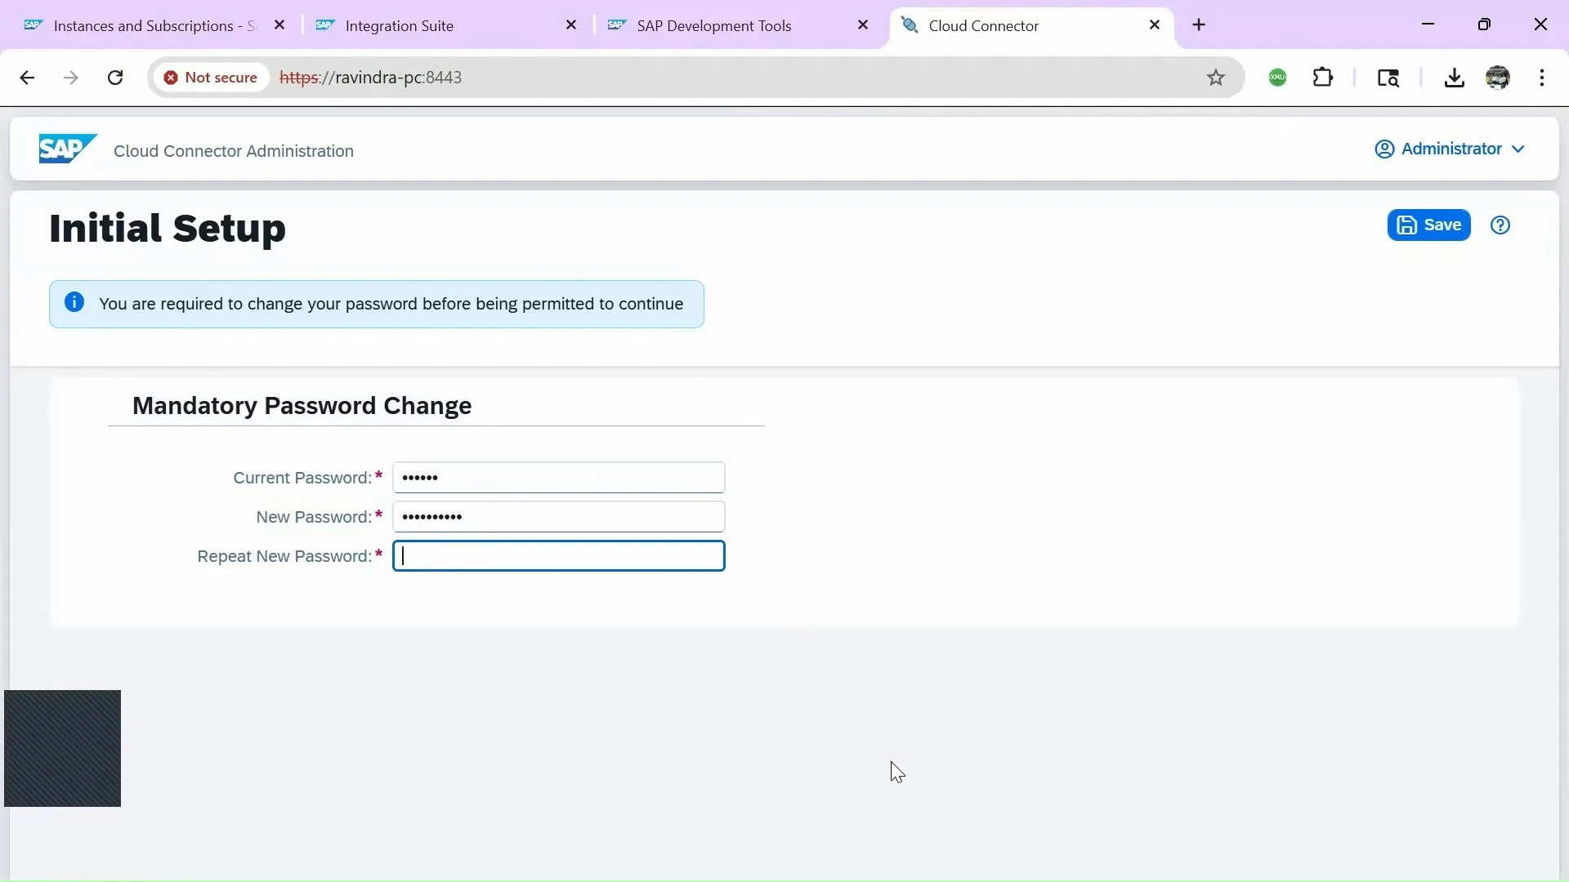
pyautogui.click(549, 648)
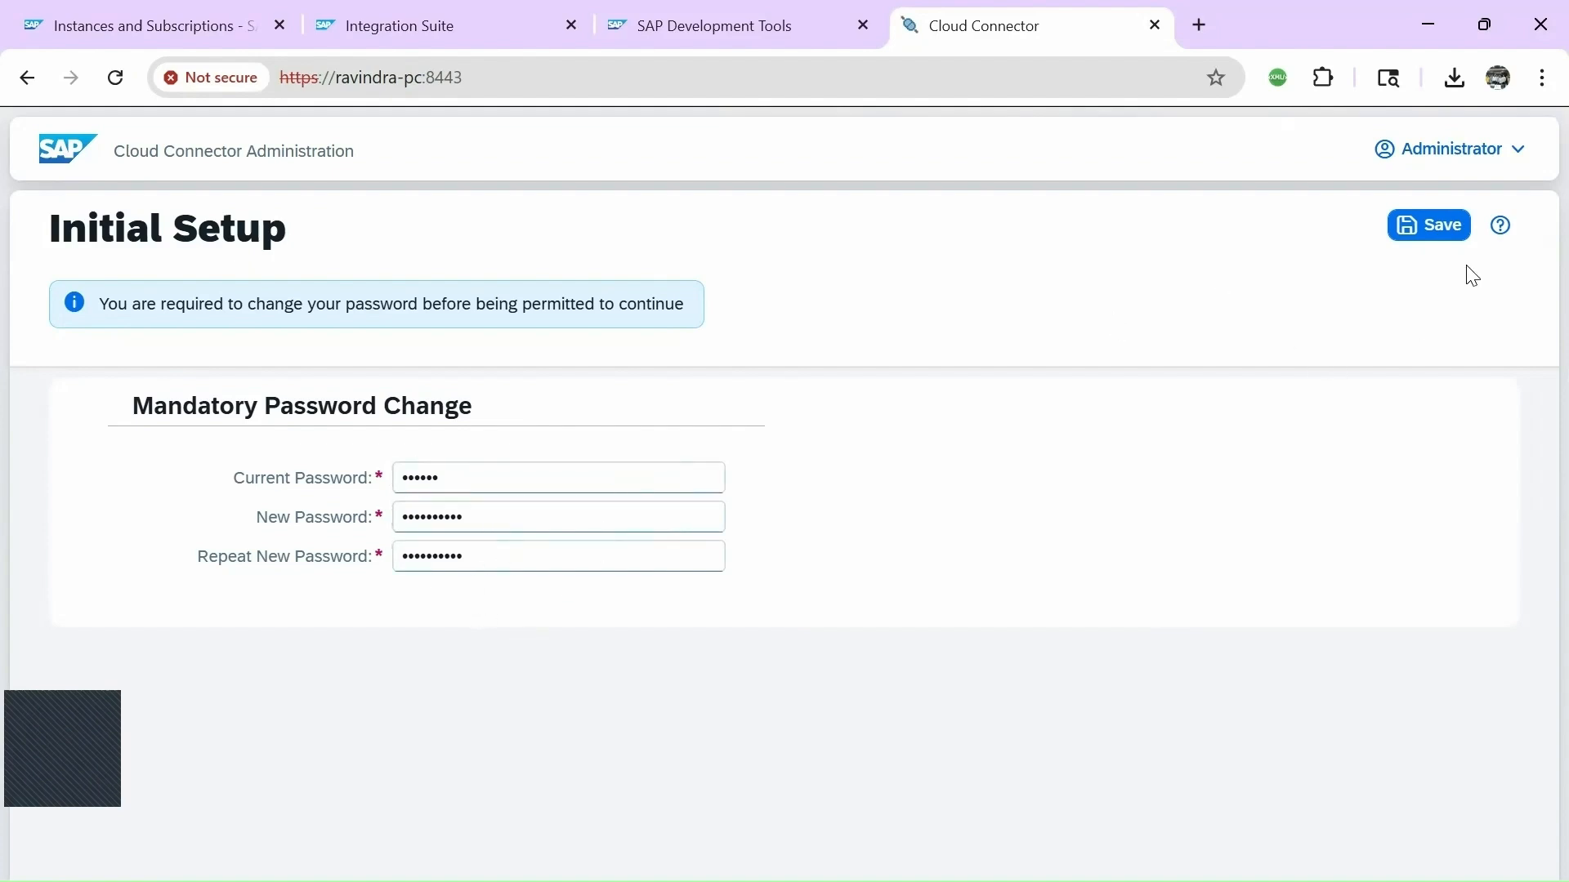
pyautogui.click(1438, 225)
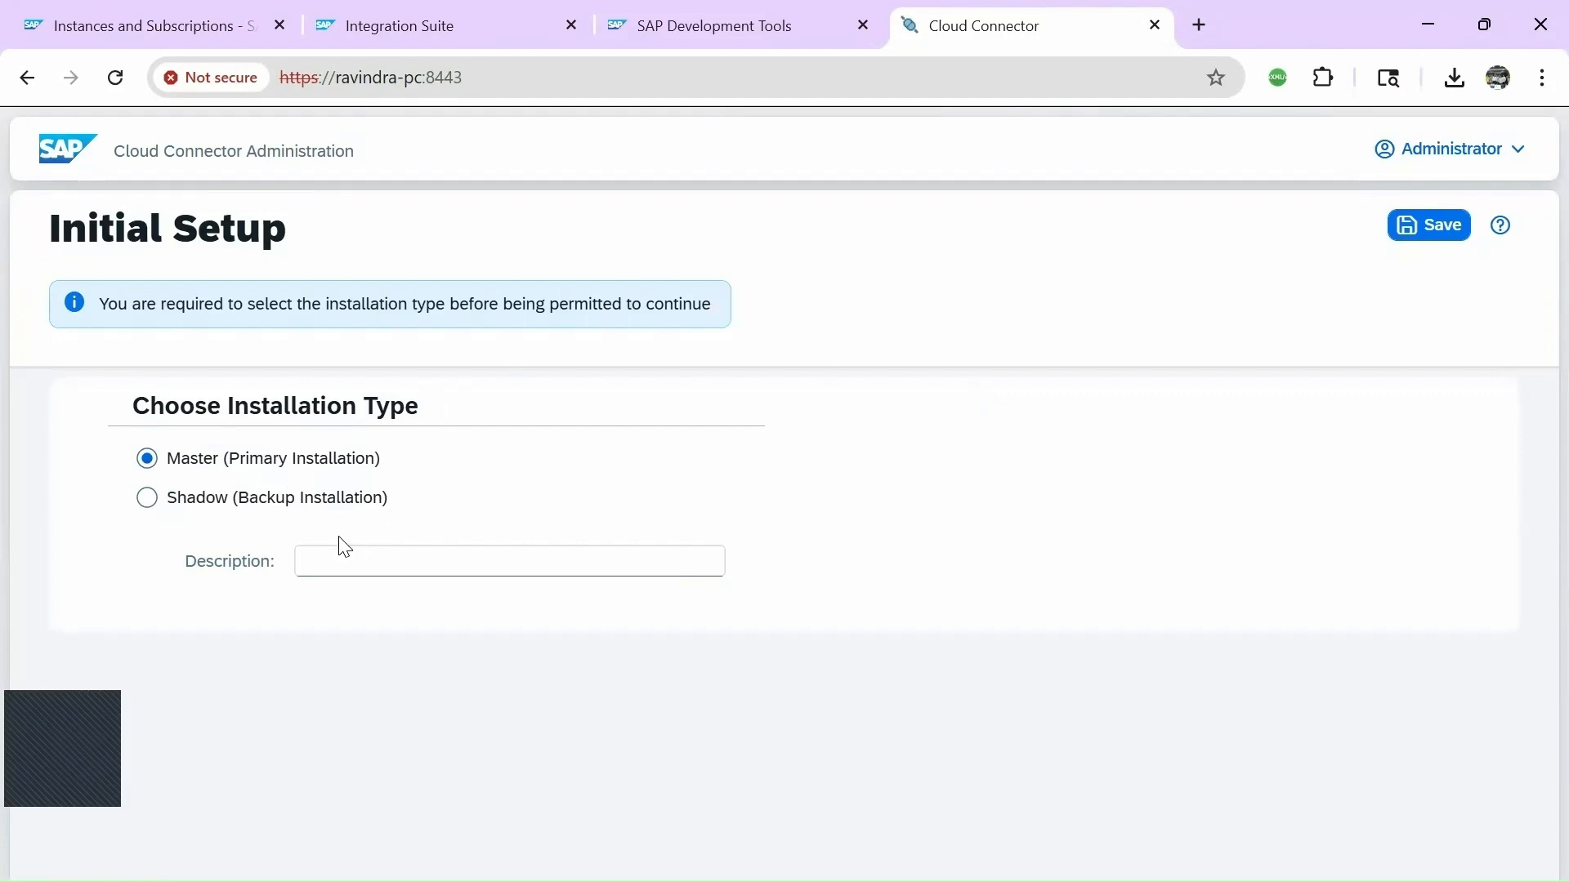
# Keep Master (Primary Installation), enter a Cloud Connector description naming the owner, and save.
pyautogui.click(368, 569)
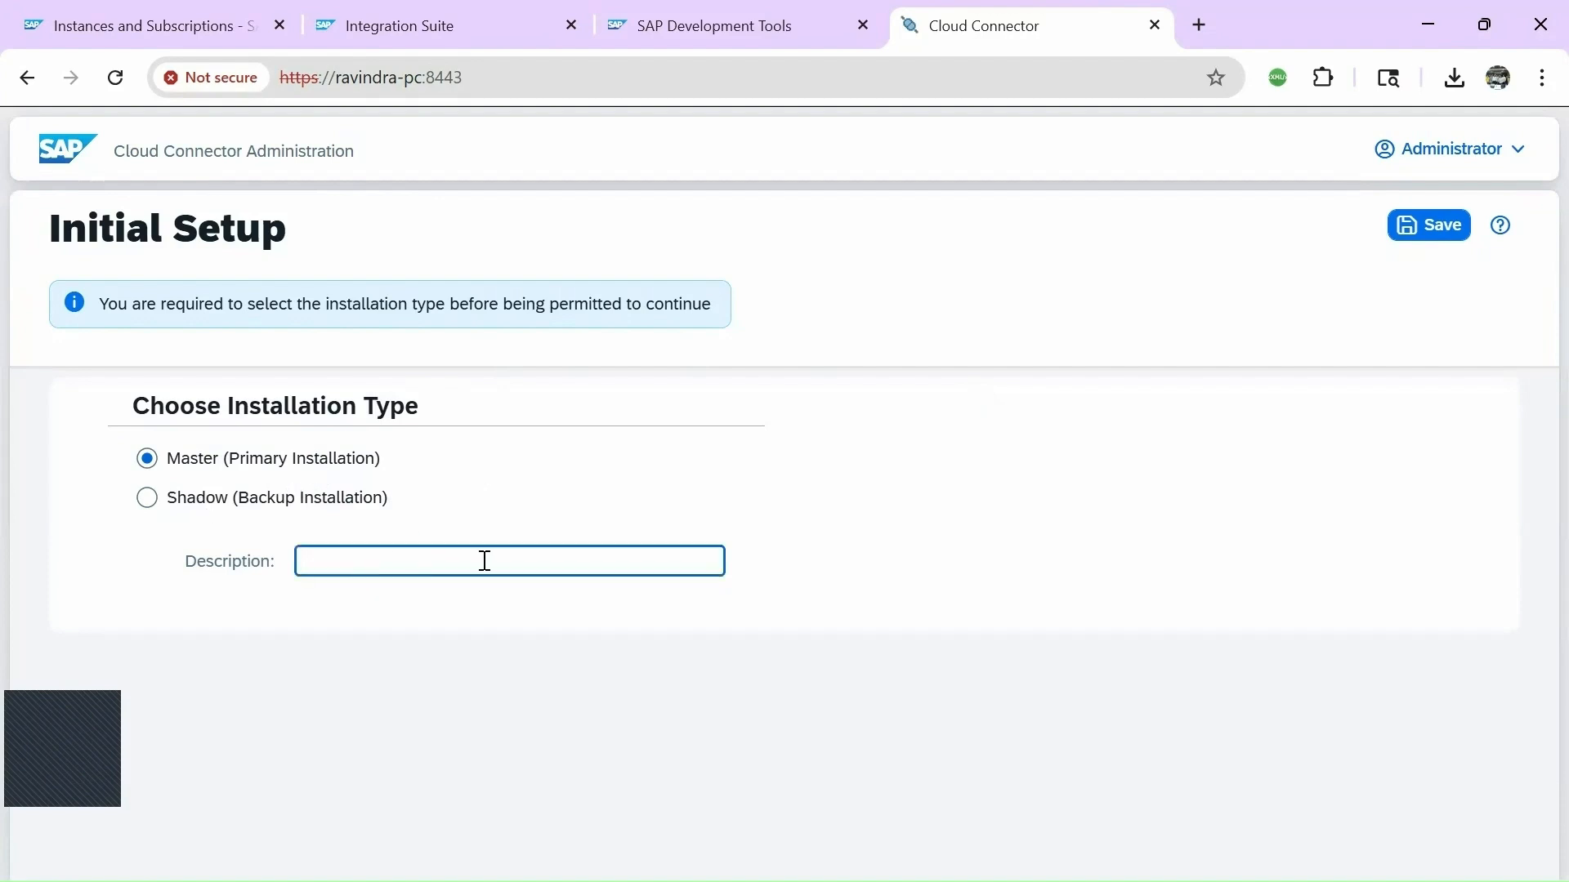
pyautogui.write('Ravindra')
pyautogui.write(' CC')
pyautogui.write('loud')
pyautogui.press('BackSpace')
pyautogui.write('d Connector')
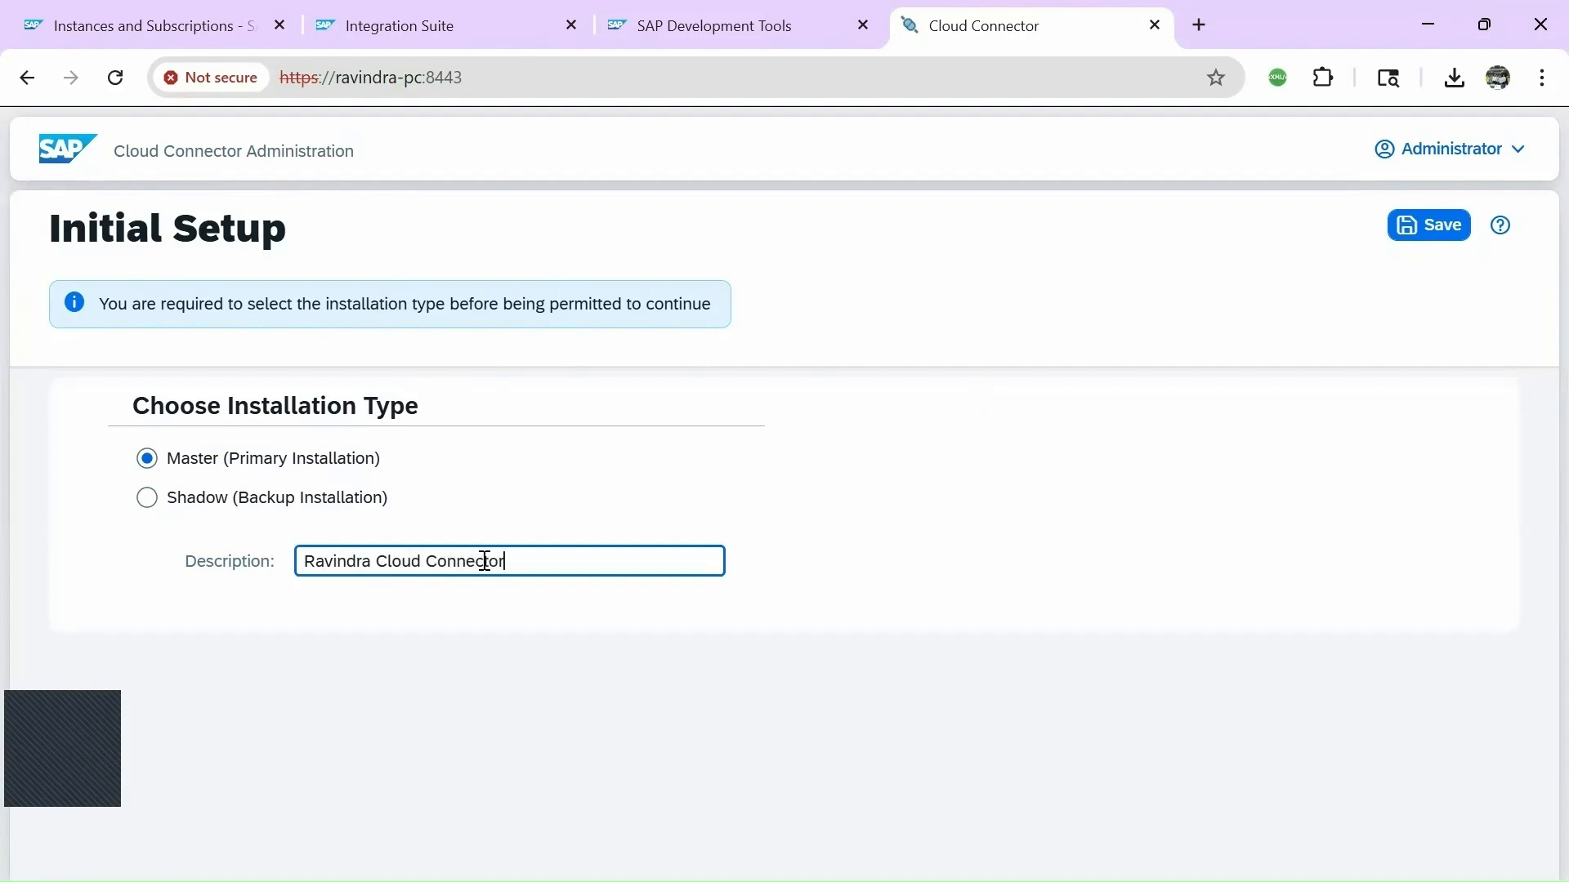
pyautogui.click(1107, 578)
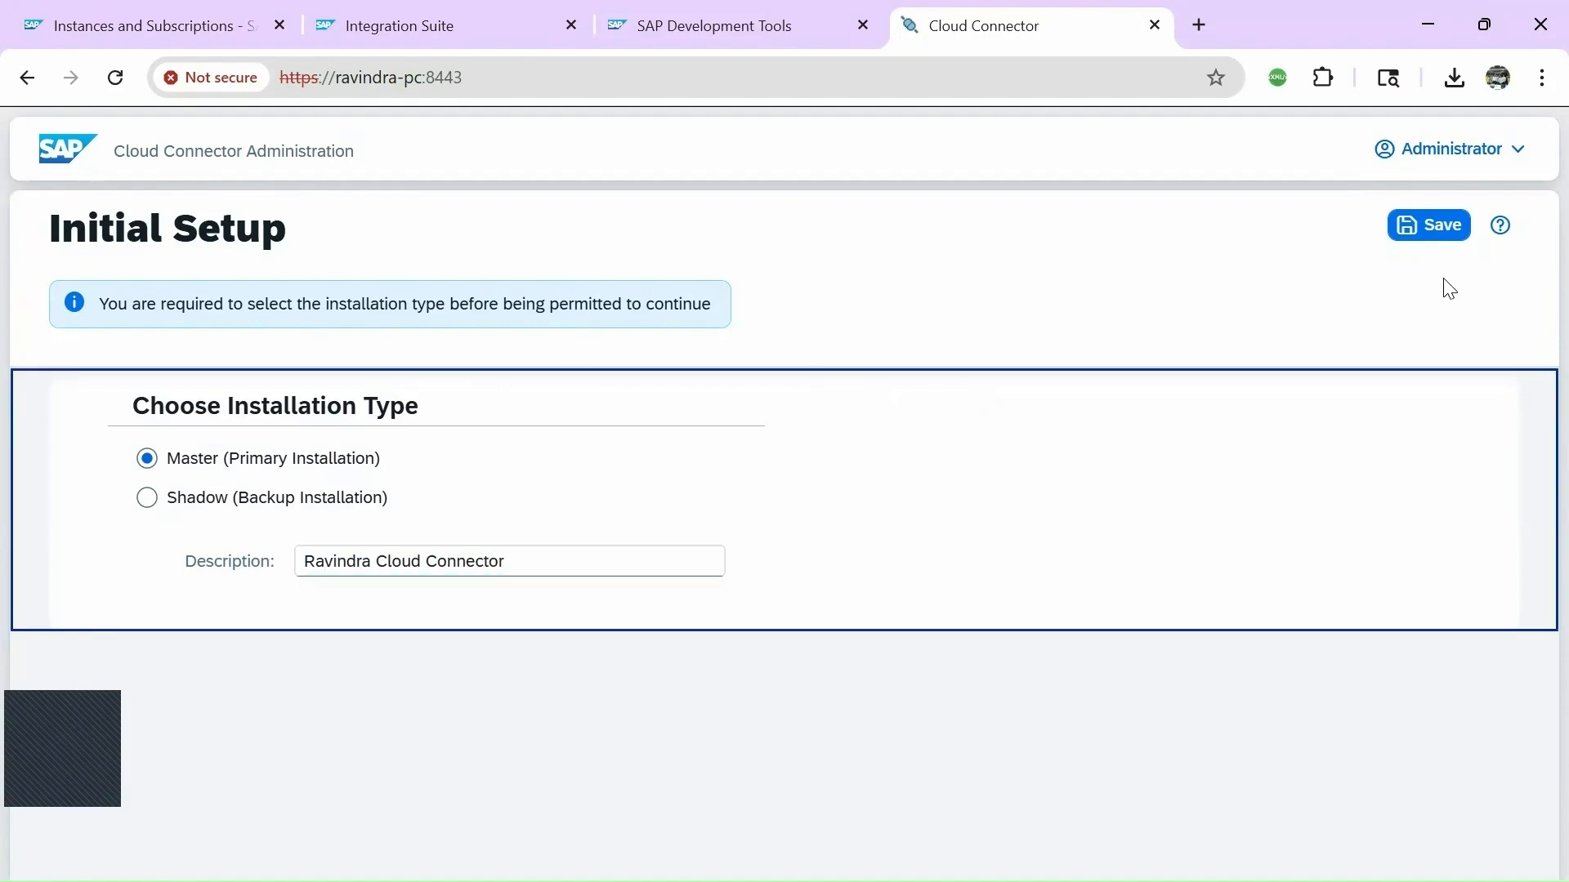
pyautogui.click(1436, 244)
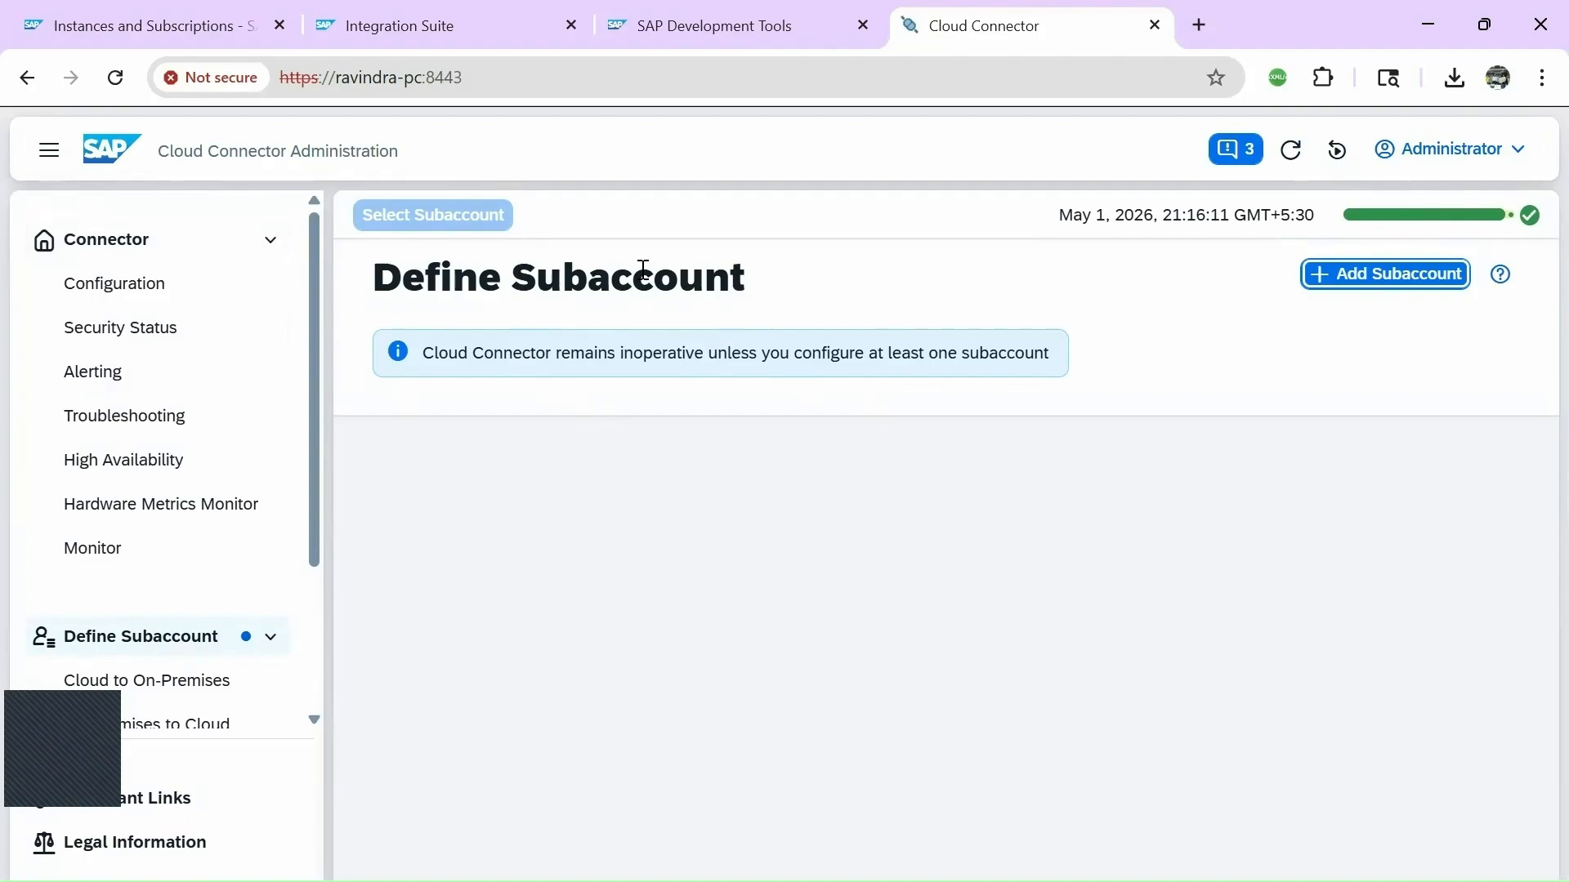
pyautogui.hotkey('alt', 'Tab')
pyautogui.hotkey('alt', 'Tab')
pyautogui.hotkey('alt', 'Tab')
pyautogui.hotkey('alt', 'Tab')
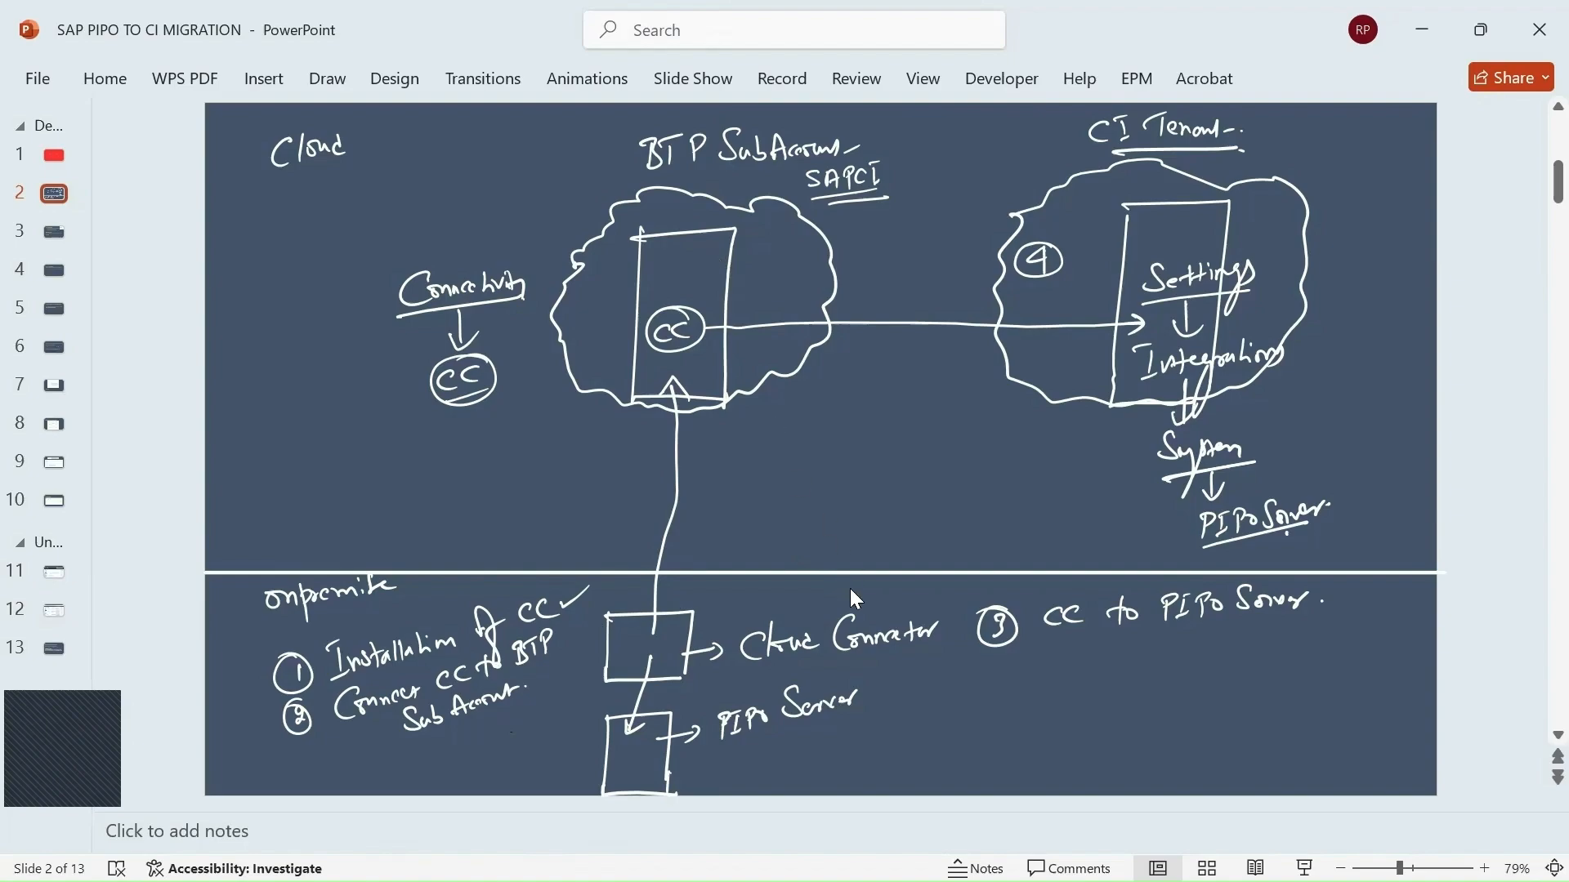
pyautogui.hotkey('alt', 'Tab')
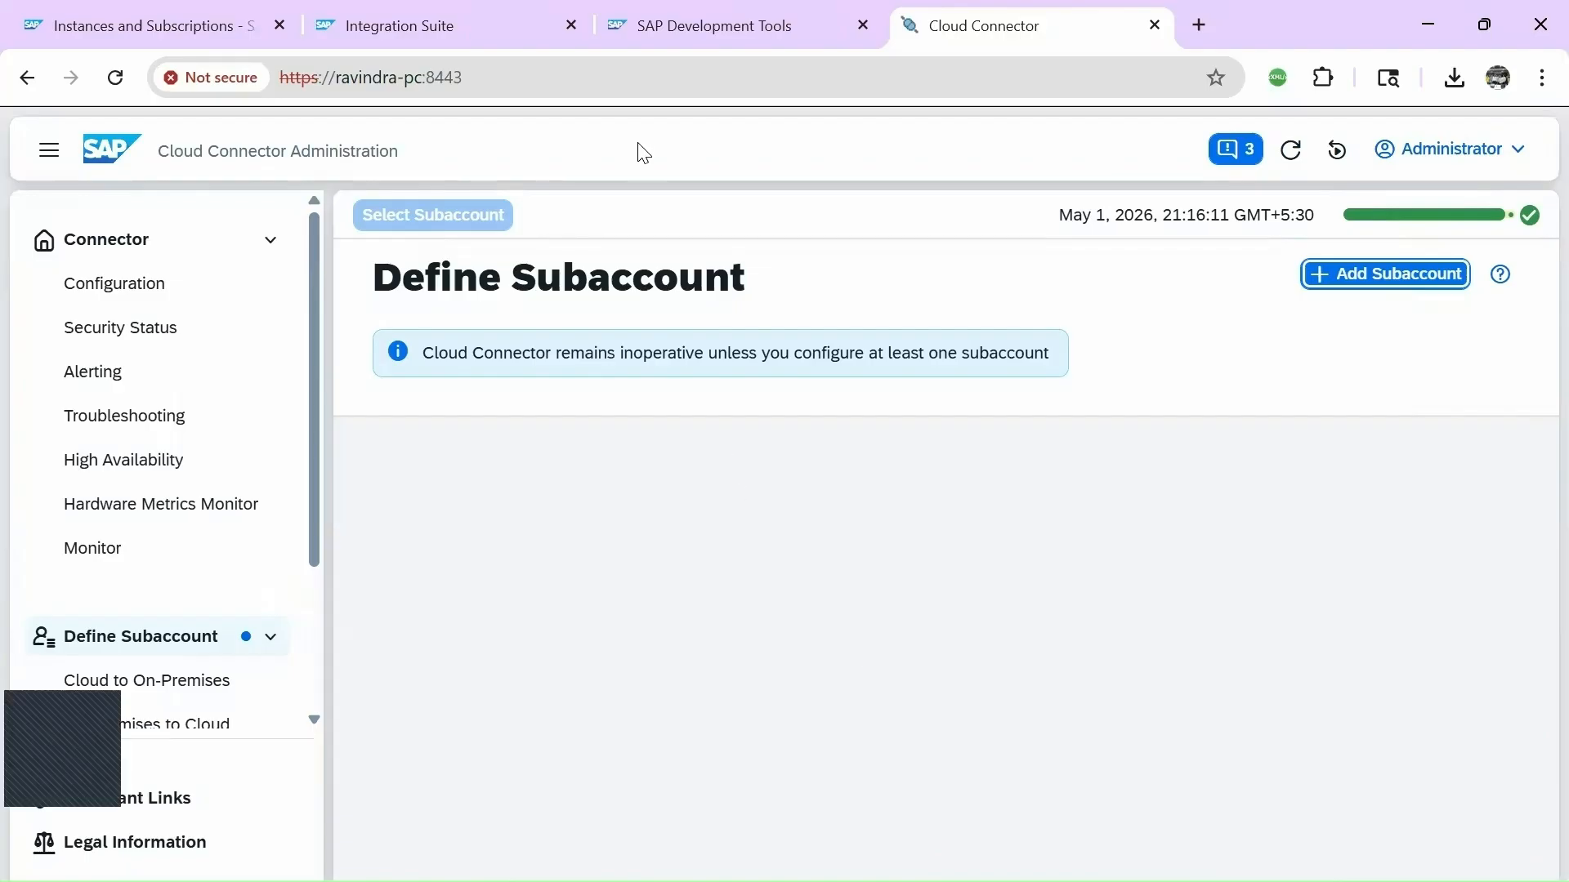
# Sign back in to BTP Cockpit and go up to the global account's Account Explorer.
pyautogui.click(144, 16)
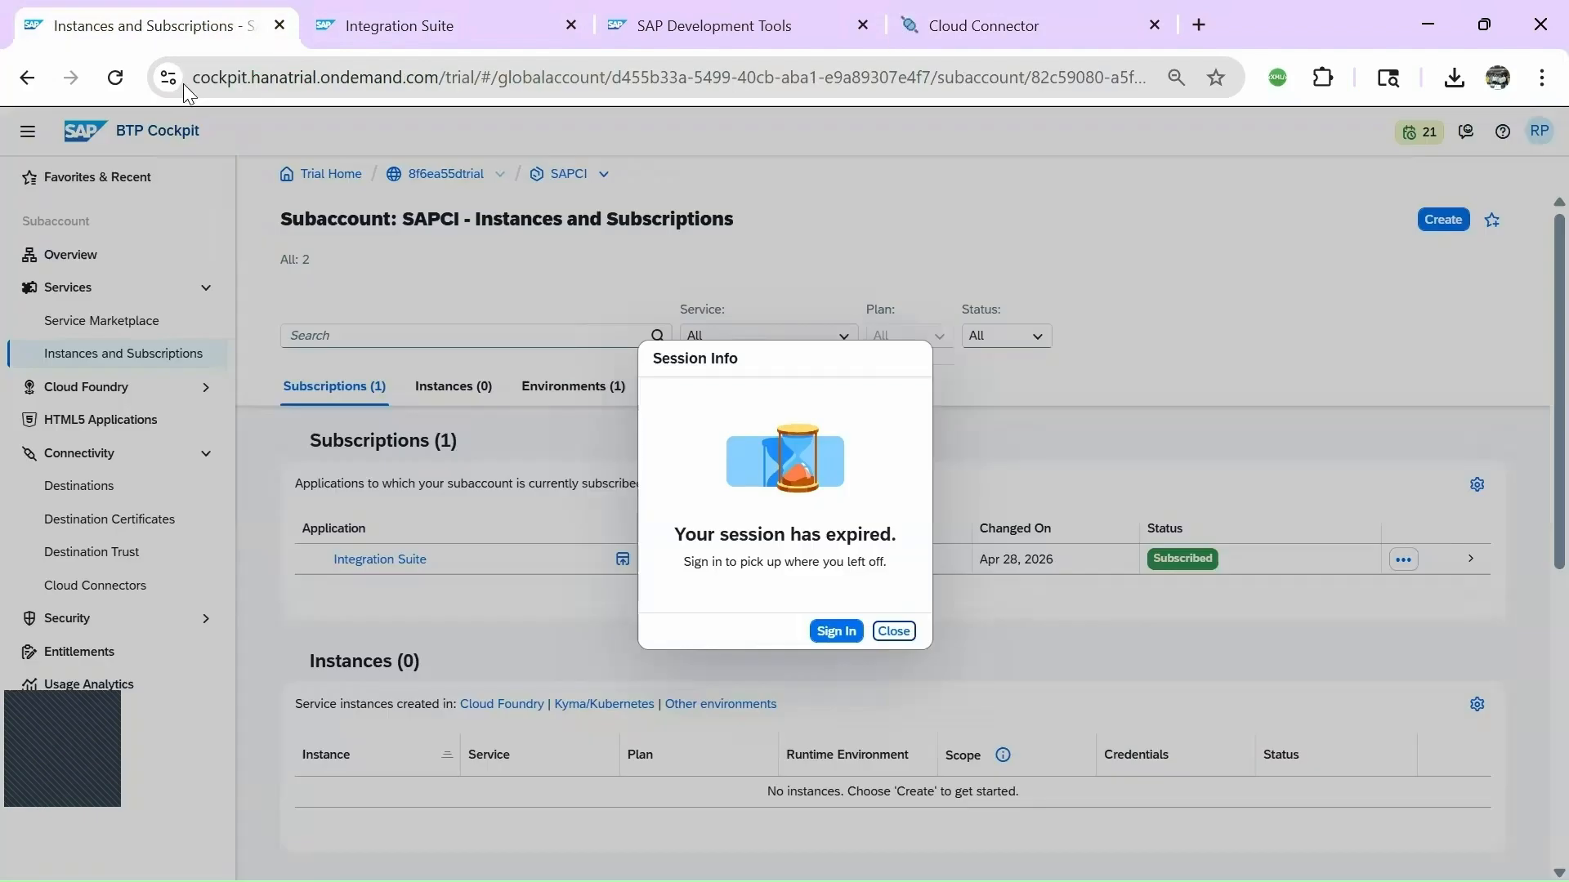
pyautogui.click(834, 633)
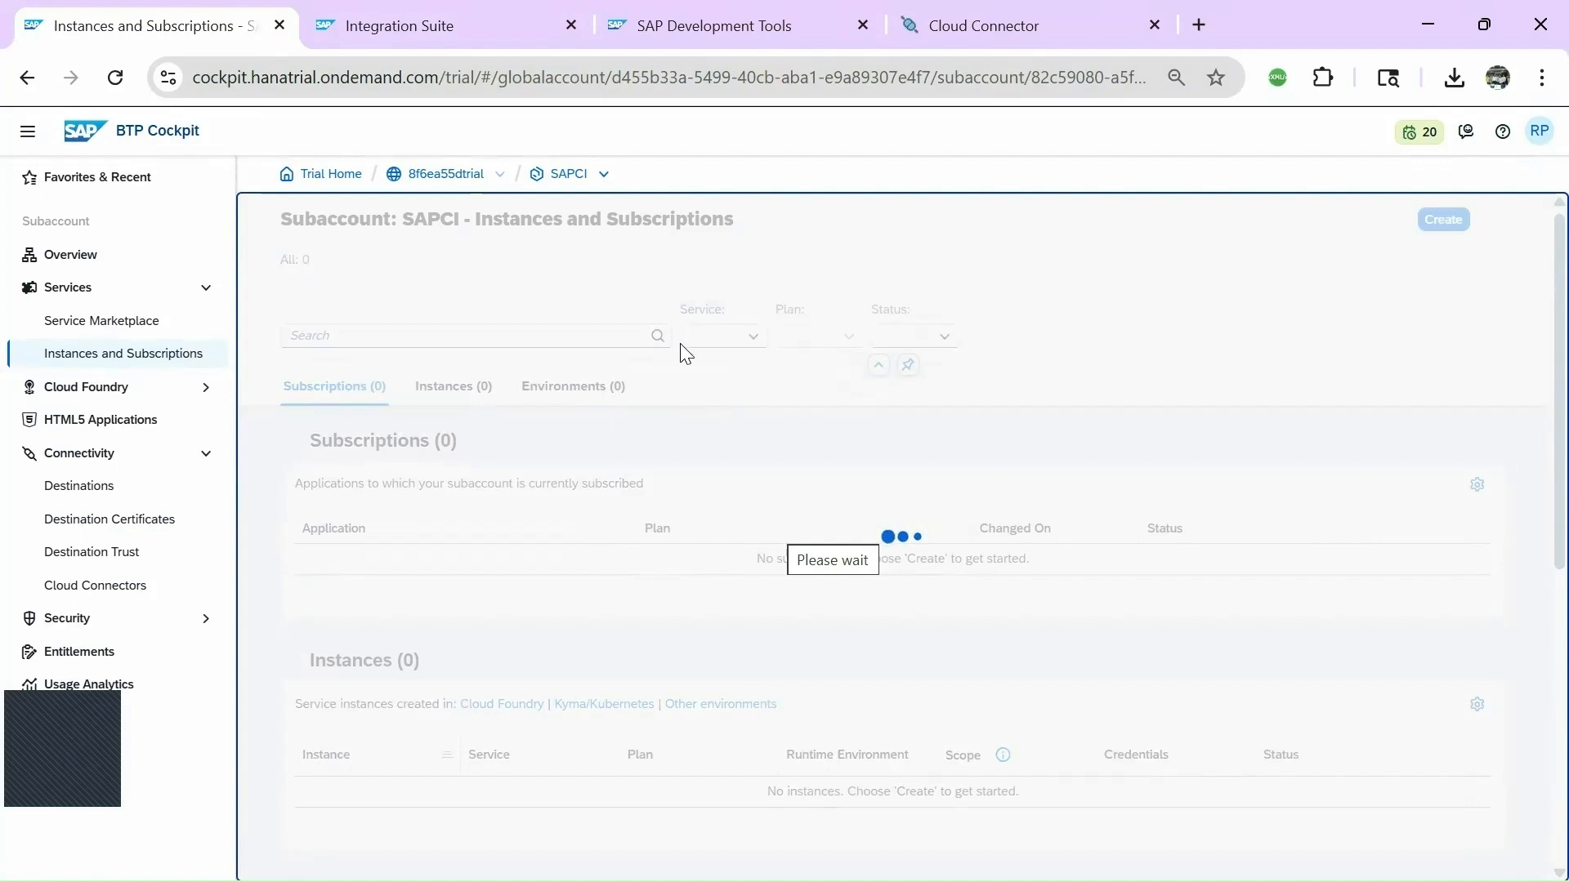
pyautogui.doubleClick(428, 179)
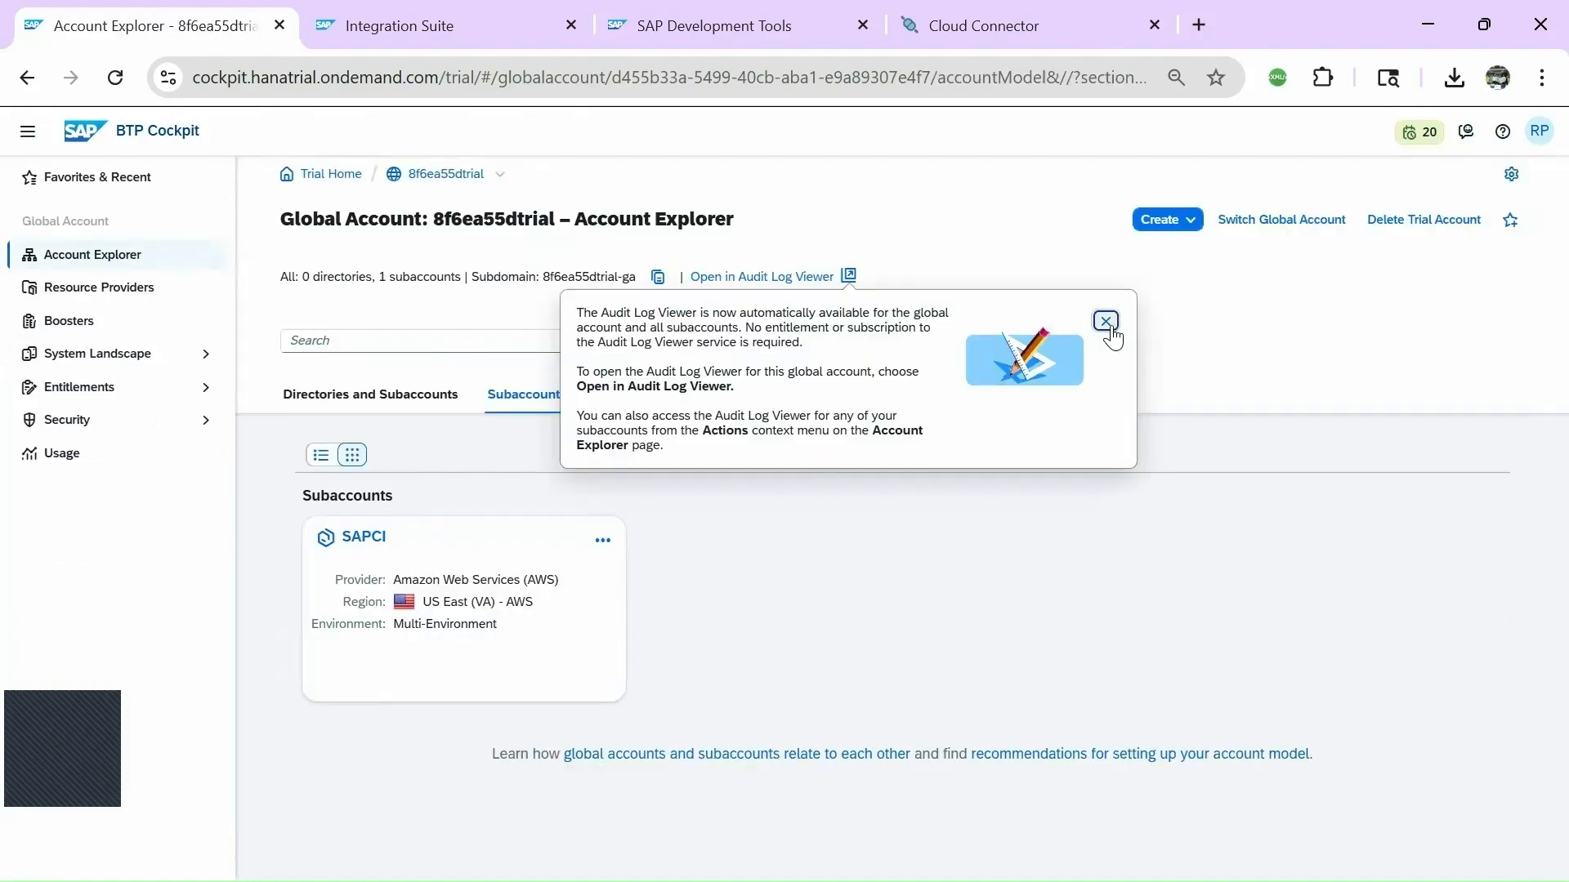
# Dismiss the Audit Log notice, open the SAPCI subaccount, and close the SAP Development Tools tab.
pyautogui.click(1107, 320)
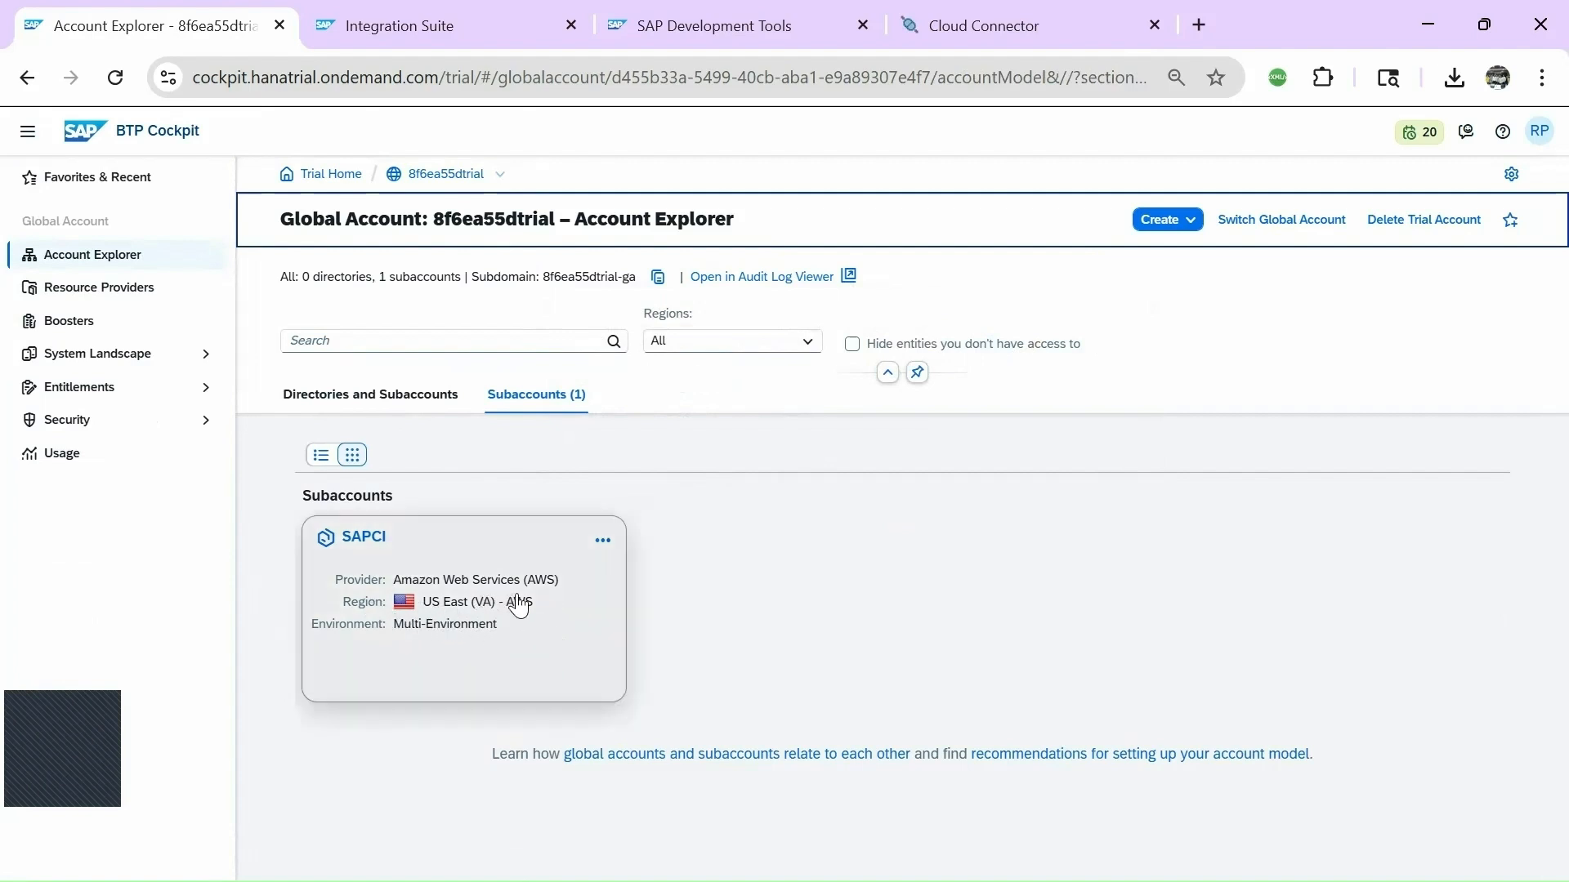
pyautogui.click(365, 541)
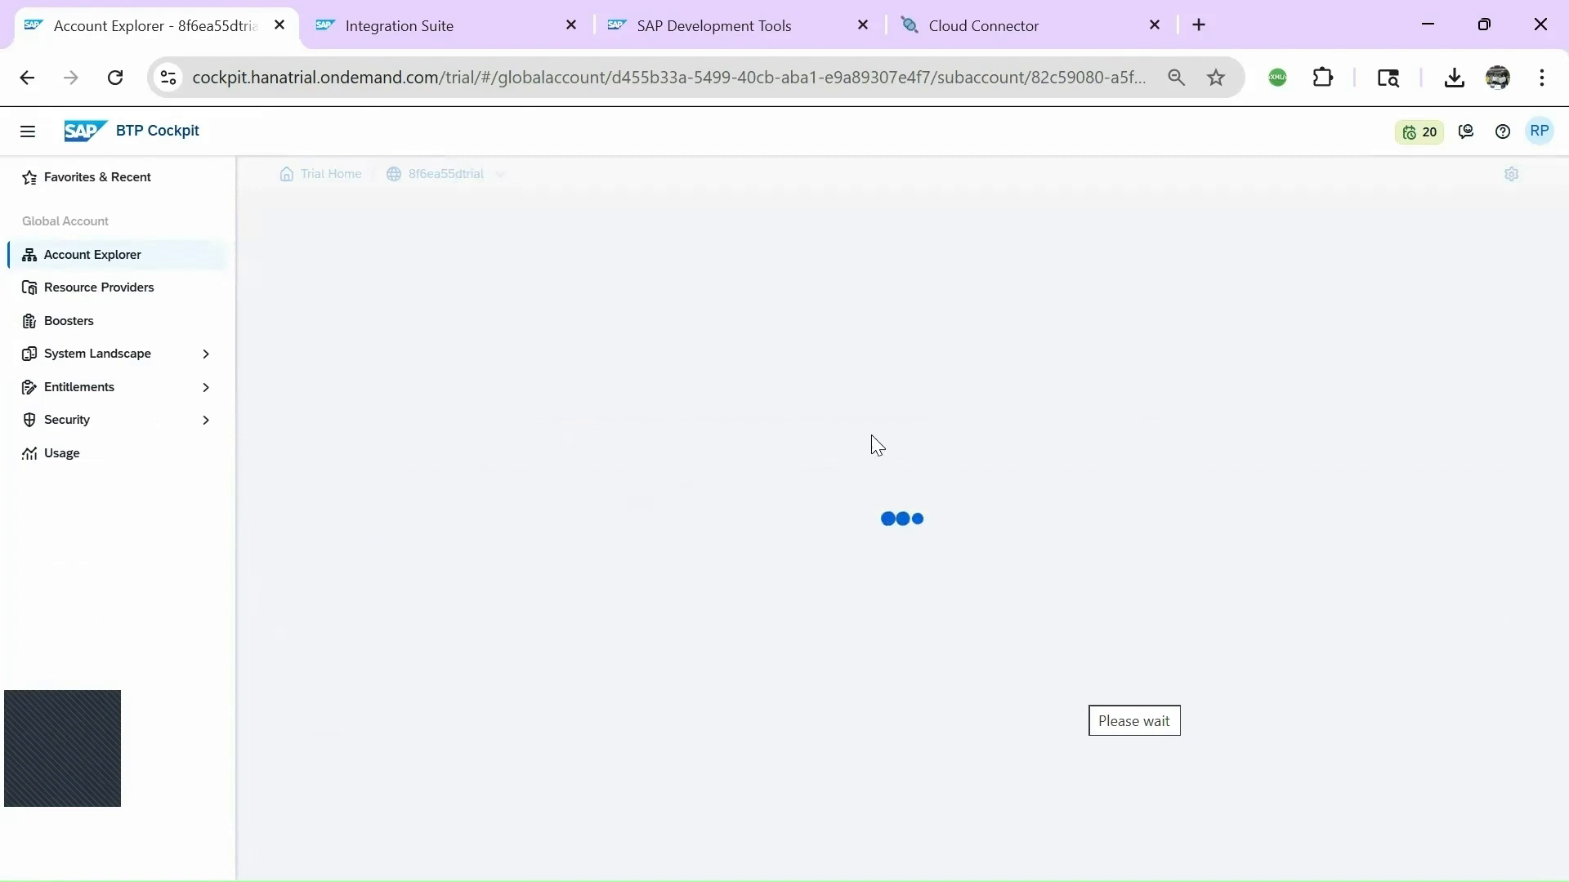
pyautogui.click(719, 33)
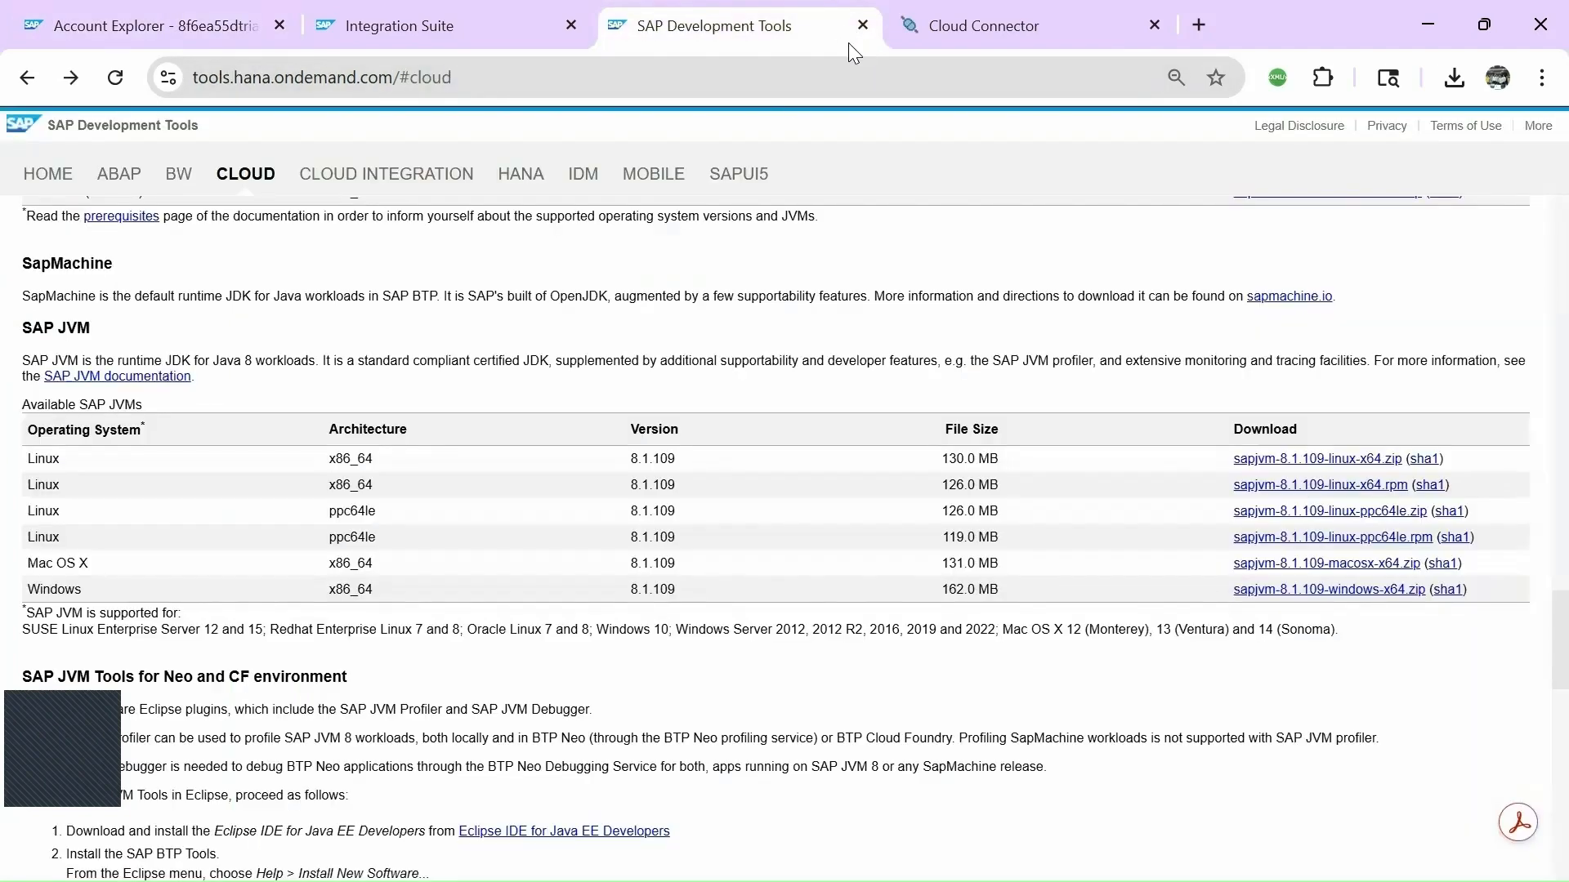
pyautogui.click(862, 25)
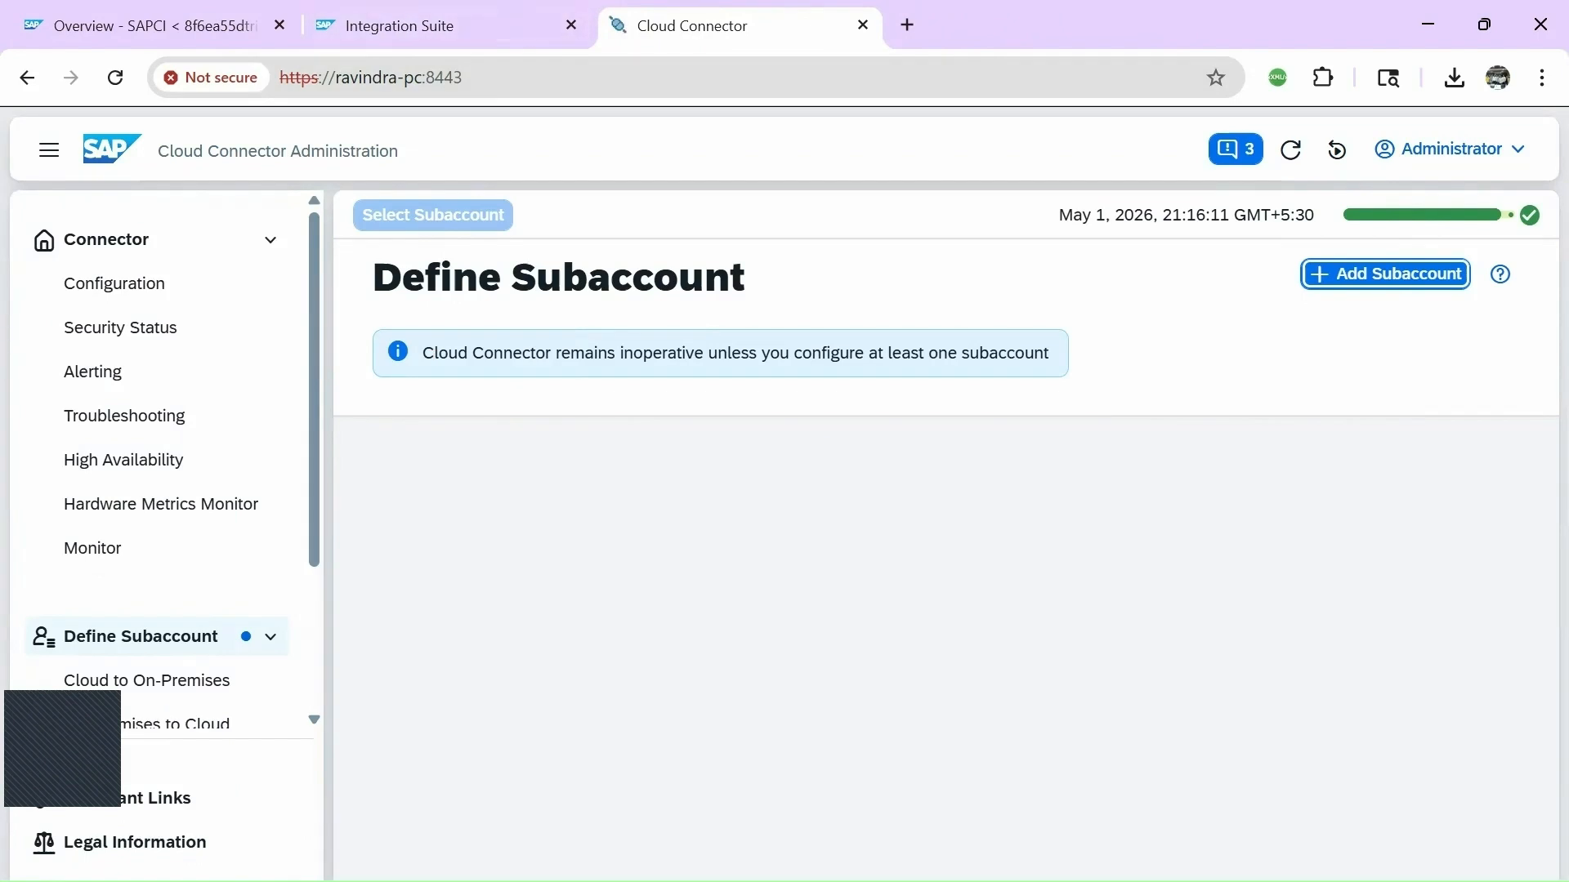
pyautogui.click(204, 17)
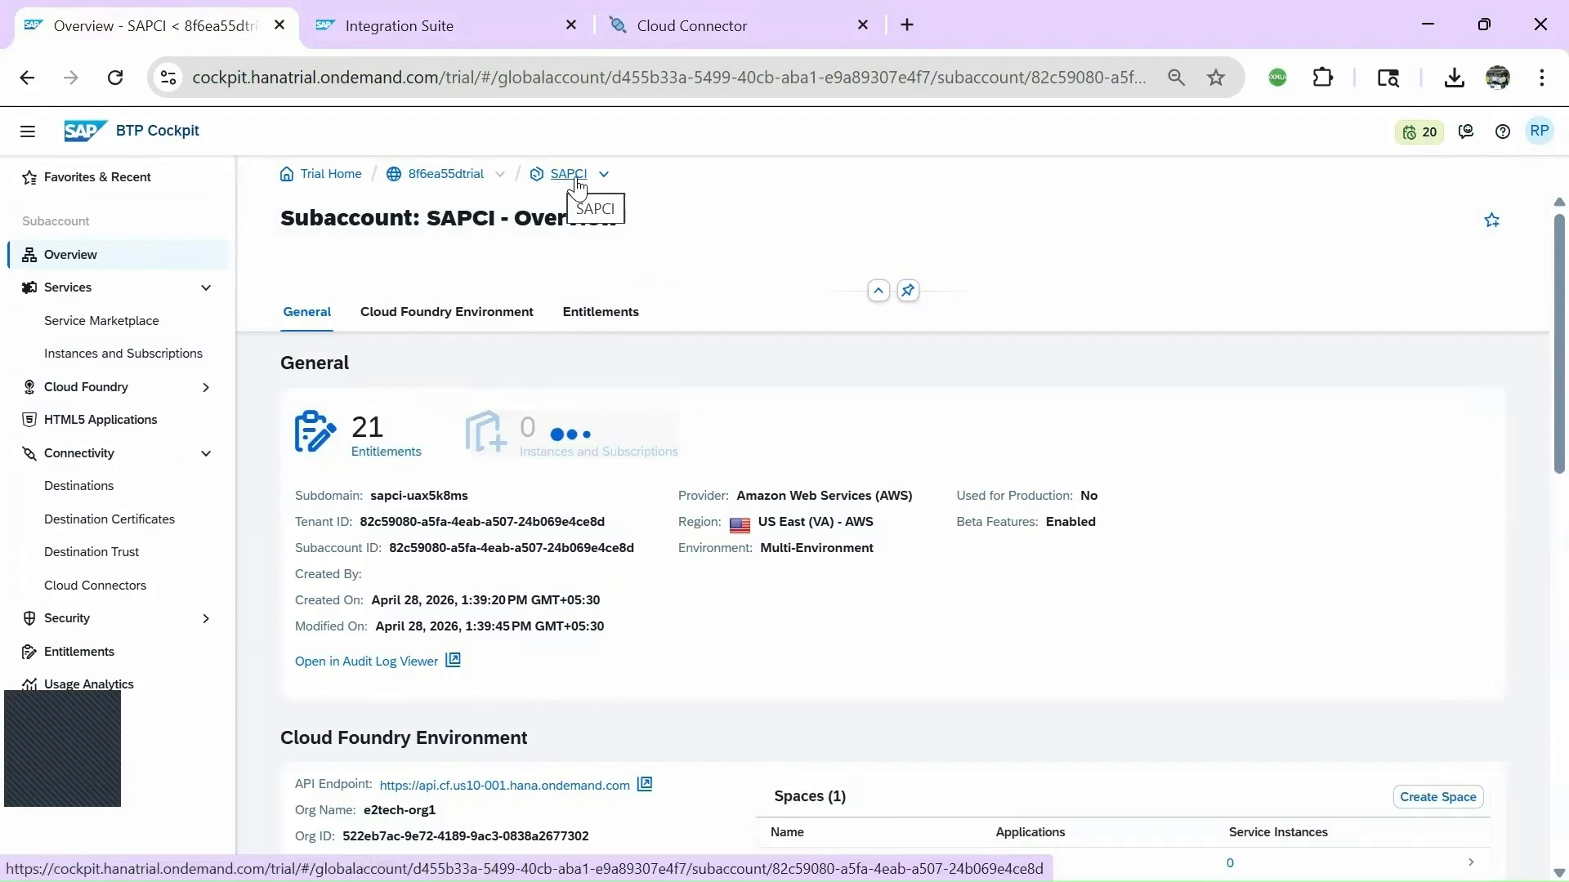
# Select and copy the SAPCI Subaccount ID from the overview.
pyautogui.click(424, 544)
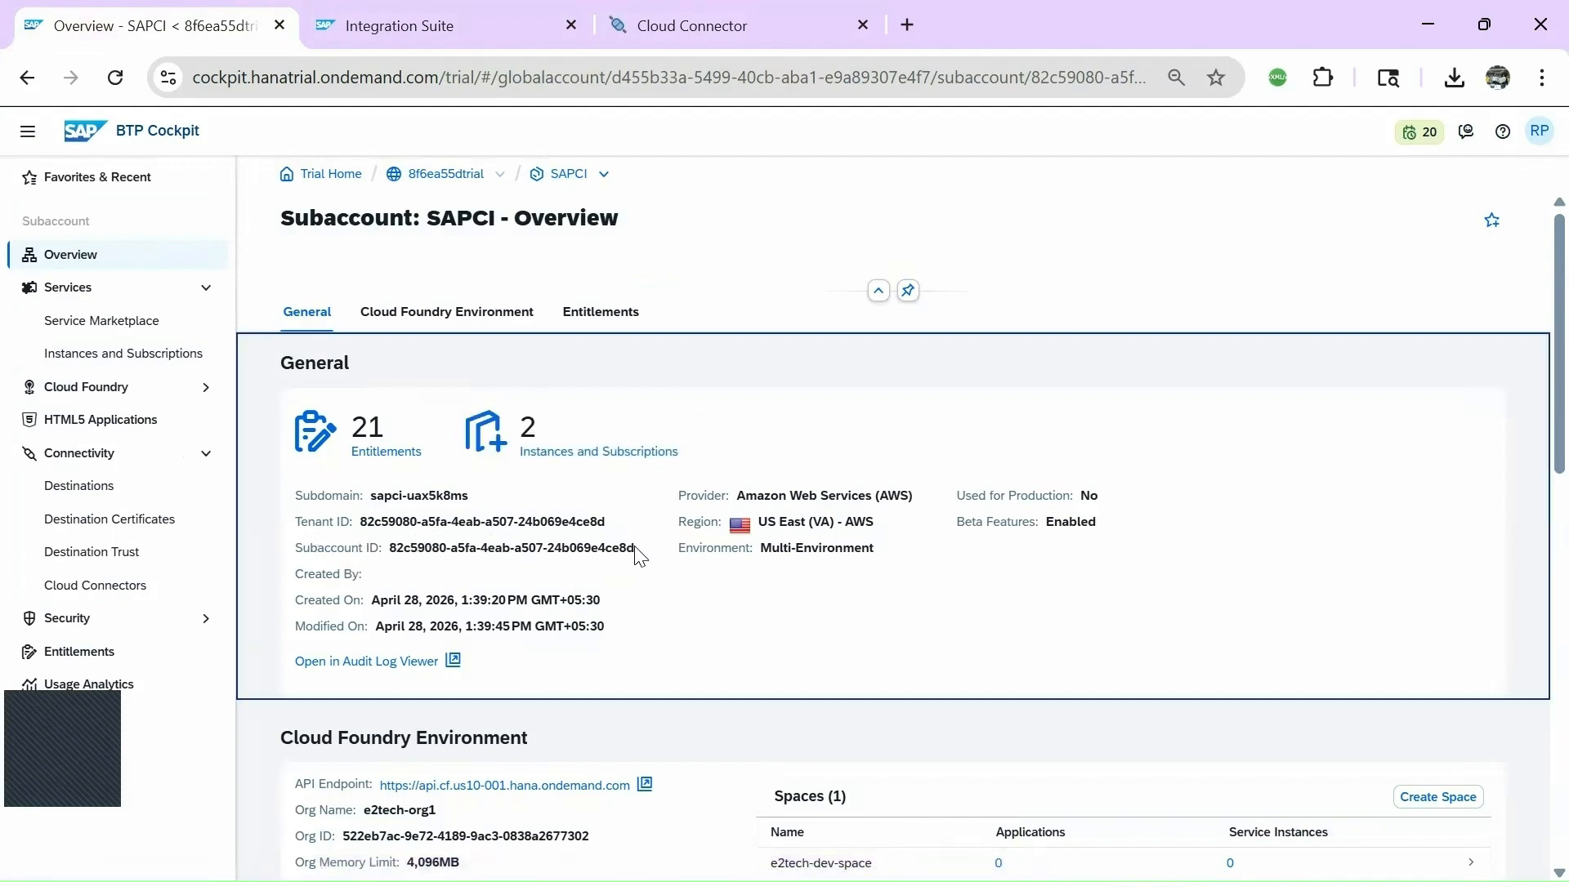
pyautogui.moveTo(636, 548); pyautogui.dragTo(389, 548)
pyautogui.hotkey('ctrl', 'c')
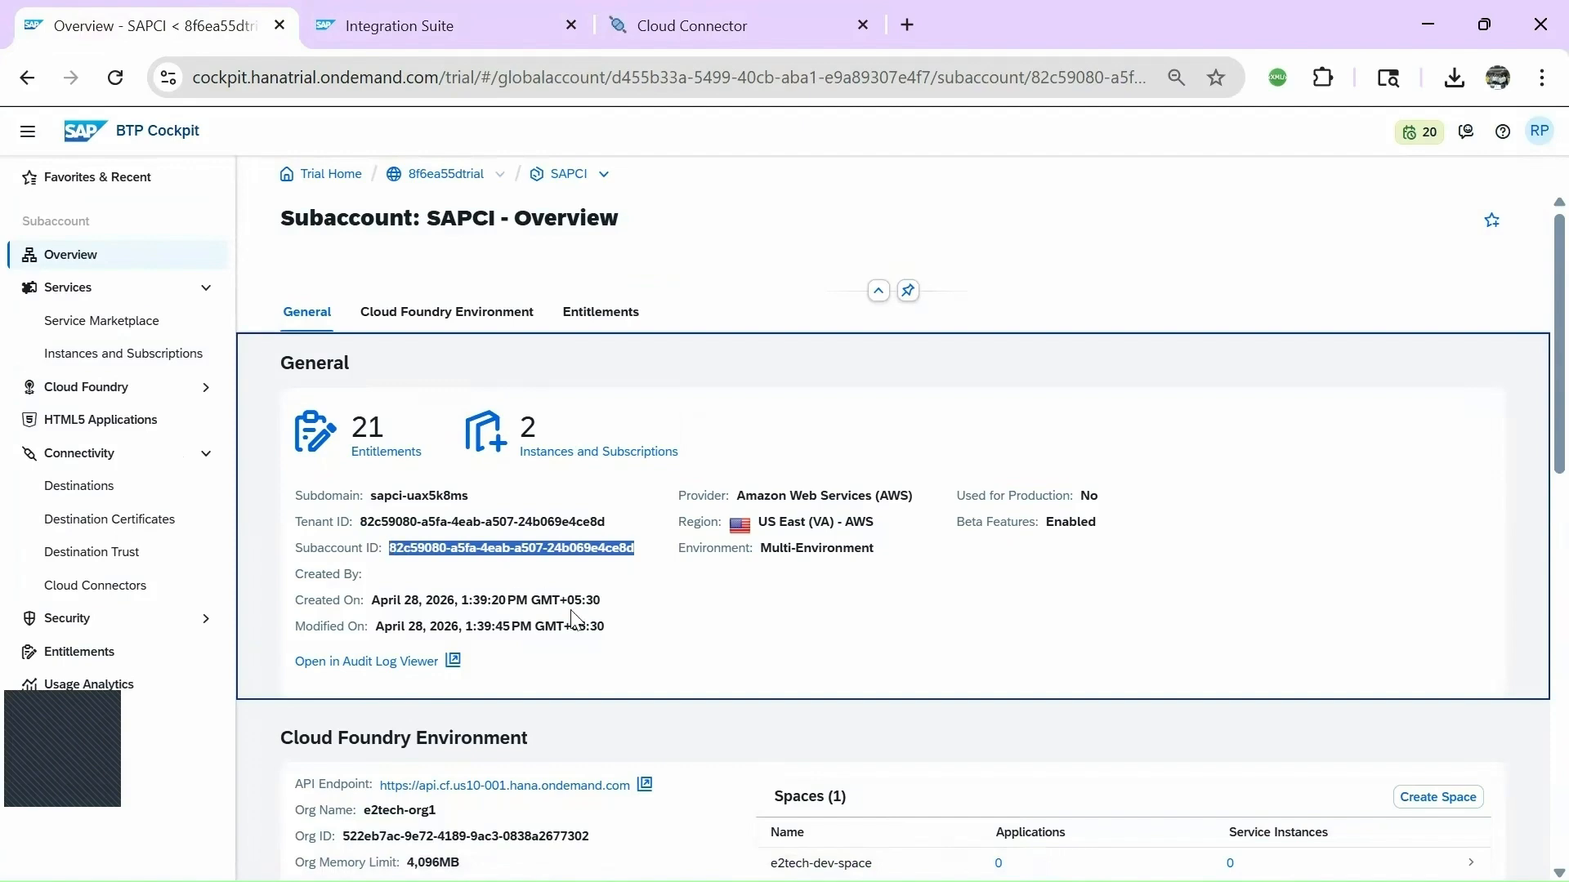
pyautogui.hotkey('alt', 'Tab')
pyautogui.hotkey('alt', 'Tab')
pyautogui.hotkey('alt', 'Tab')
pyautogui.hotkey('alt', 'Tab')
pyautogui.hotkey('alt', 'Tab')
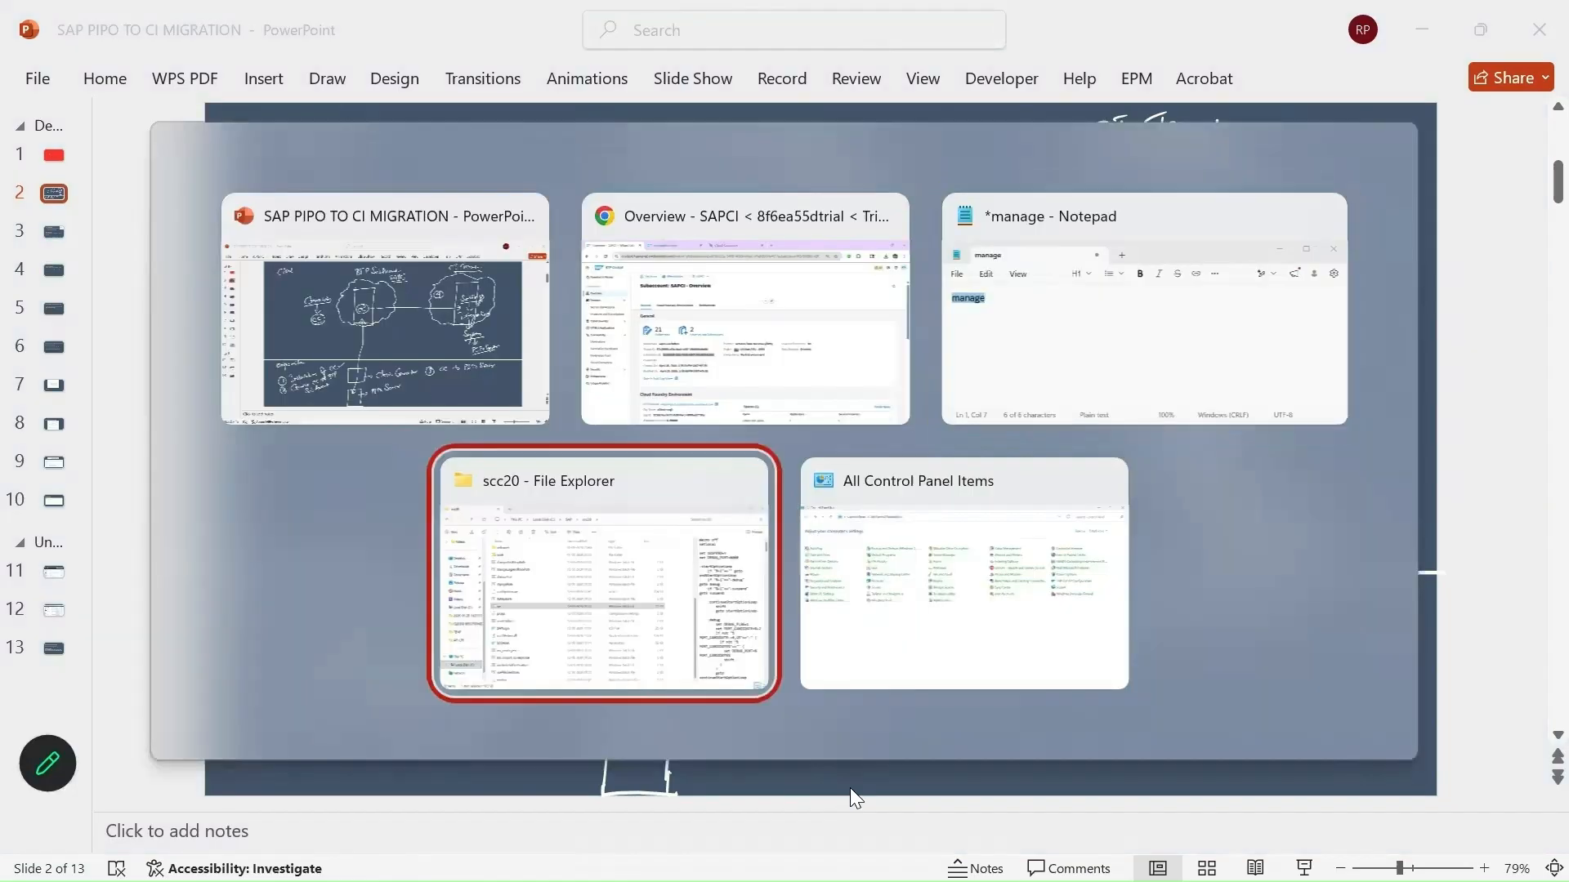
# Close Control Panel and paste the subaccount ID under a 'subaccount id' line in Notepad.
pyautogui.click(1119, 565)
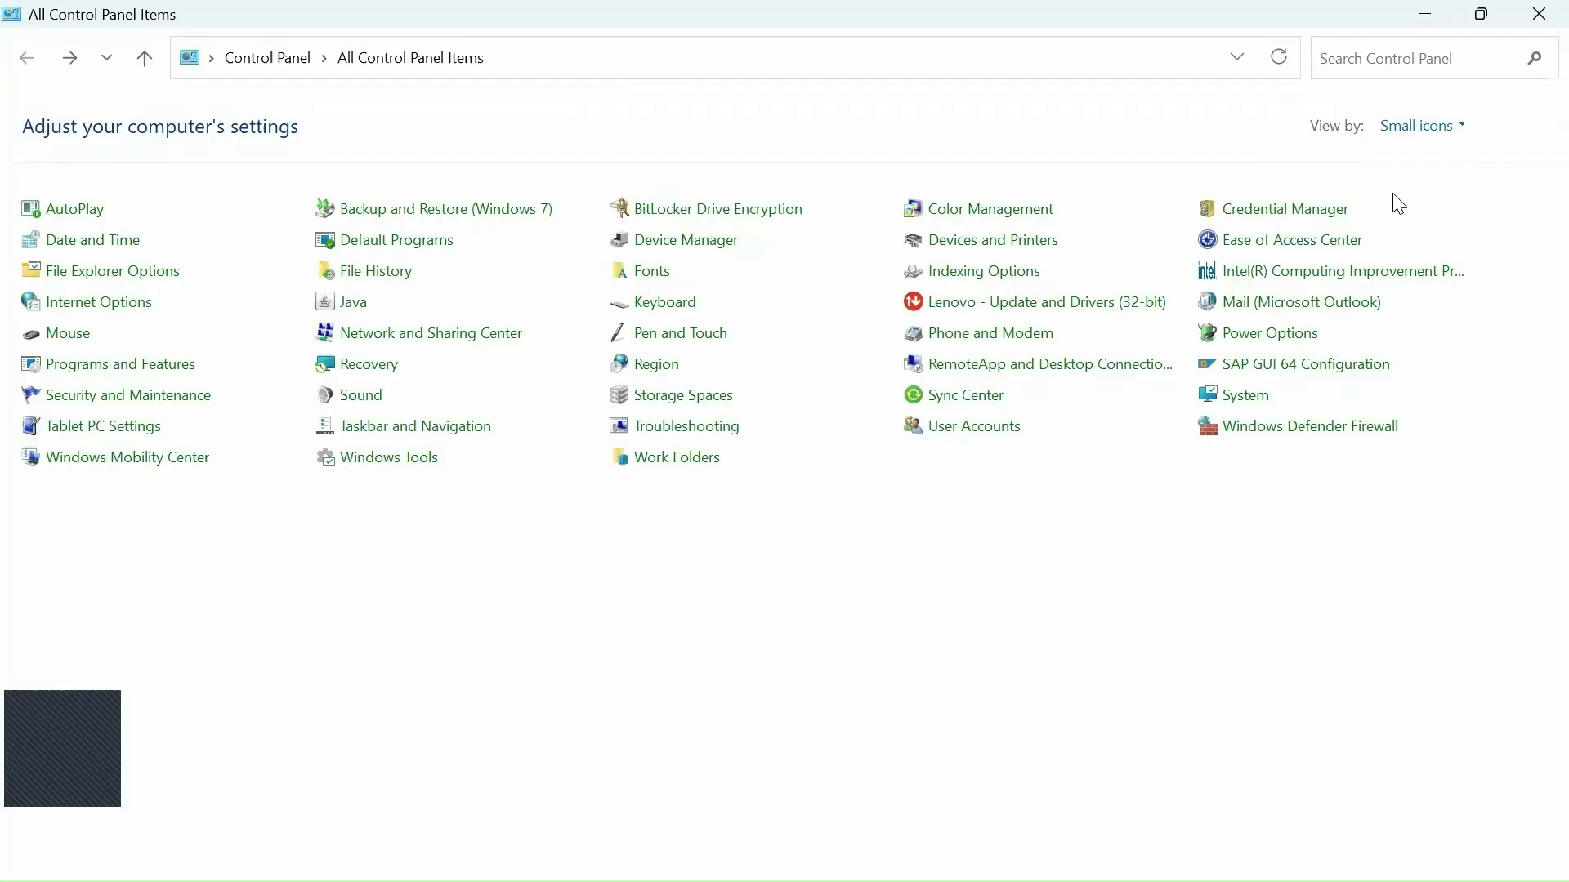
pyautogui.click(1539, 13)
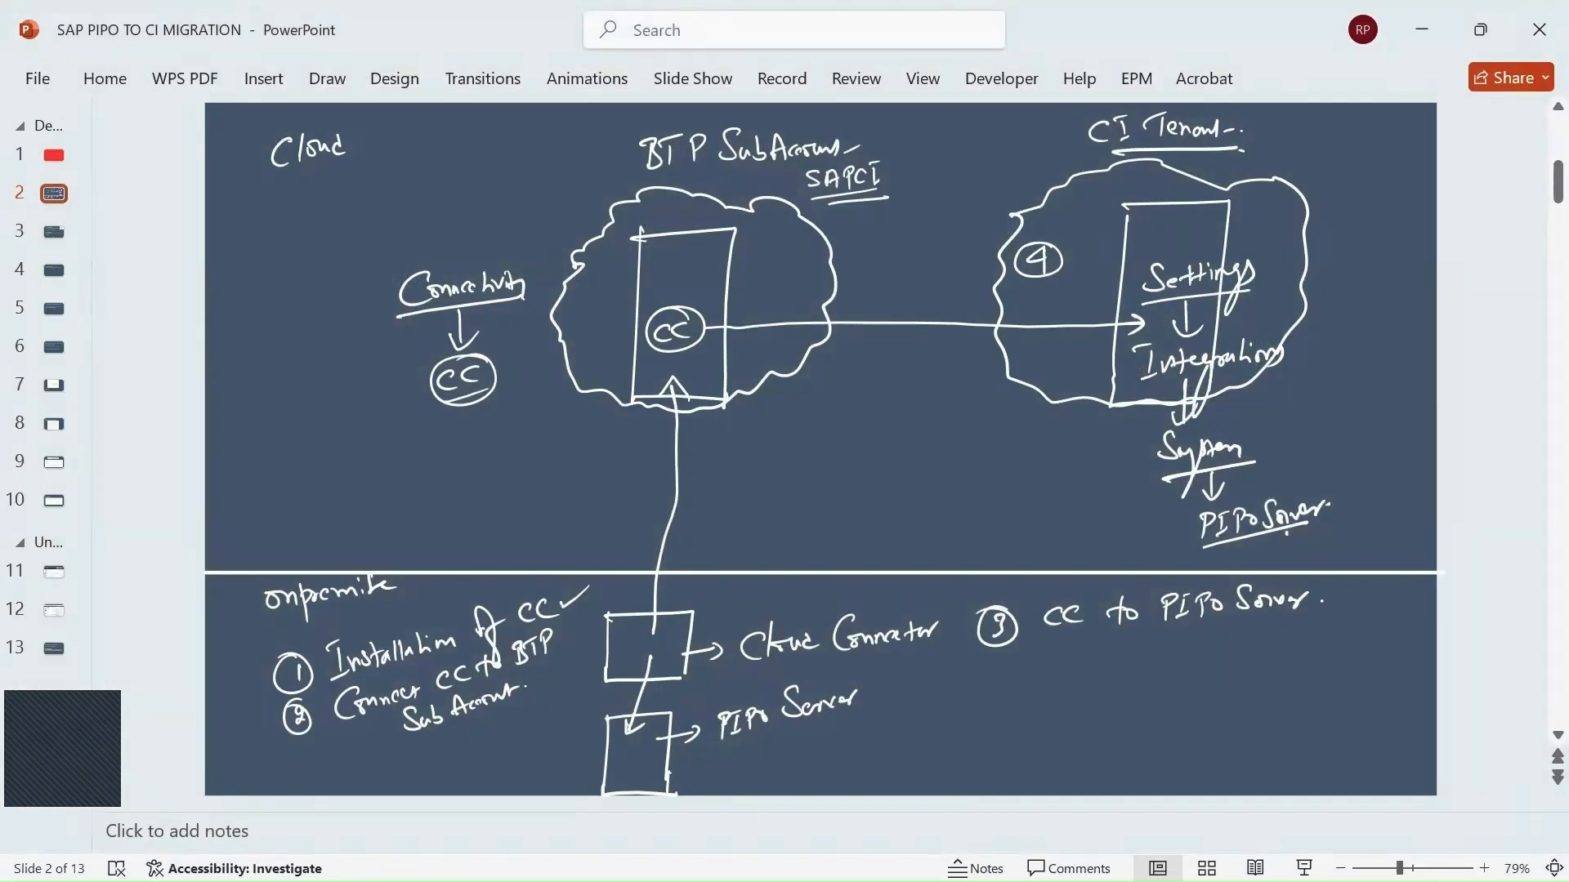
pyautogui.hotkey('alt', 'Tab')
pyautogui.hotkey('alt', 'Tab')
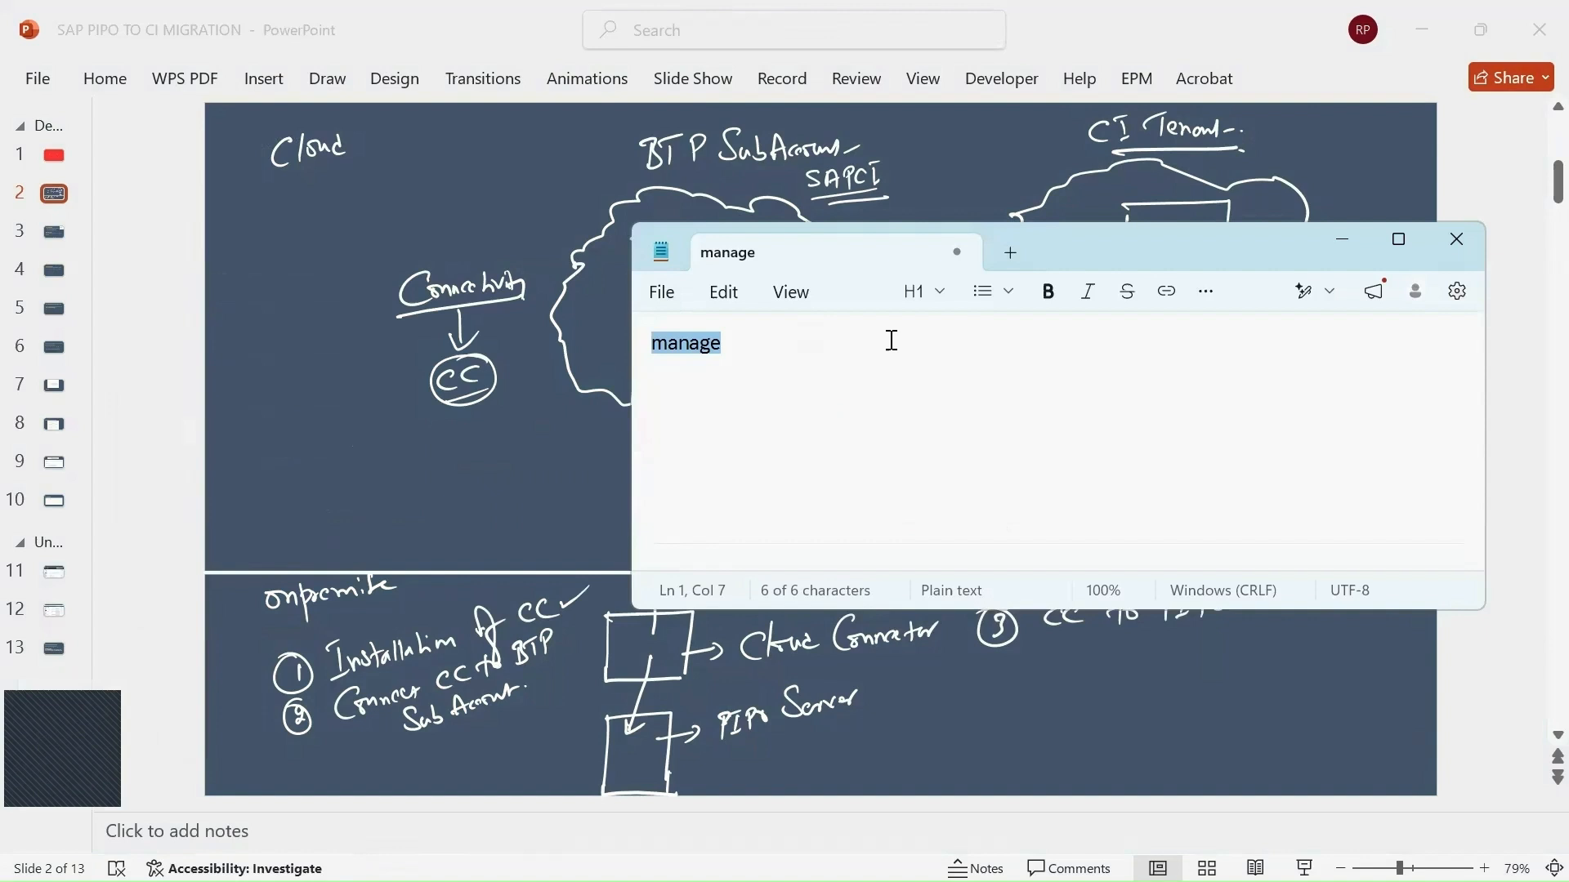
pyautogui.click(819, 345)
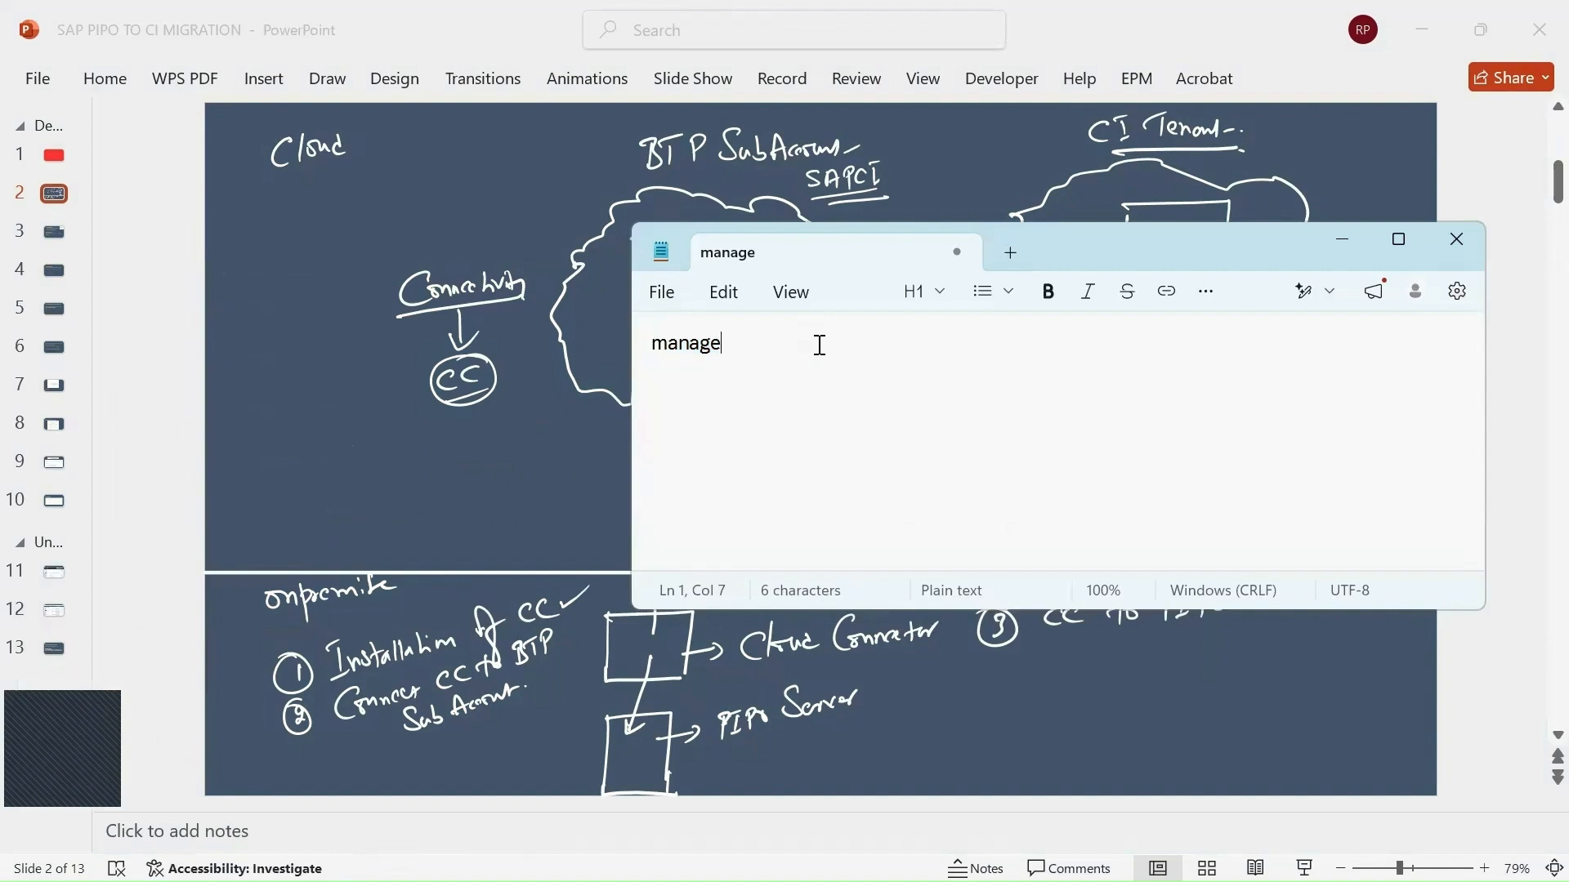
pyautogui.press('Return')
pyautogui.write('subaccount ')
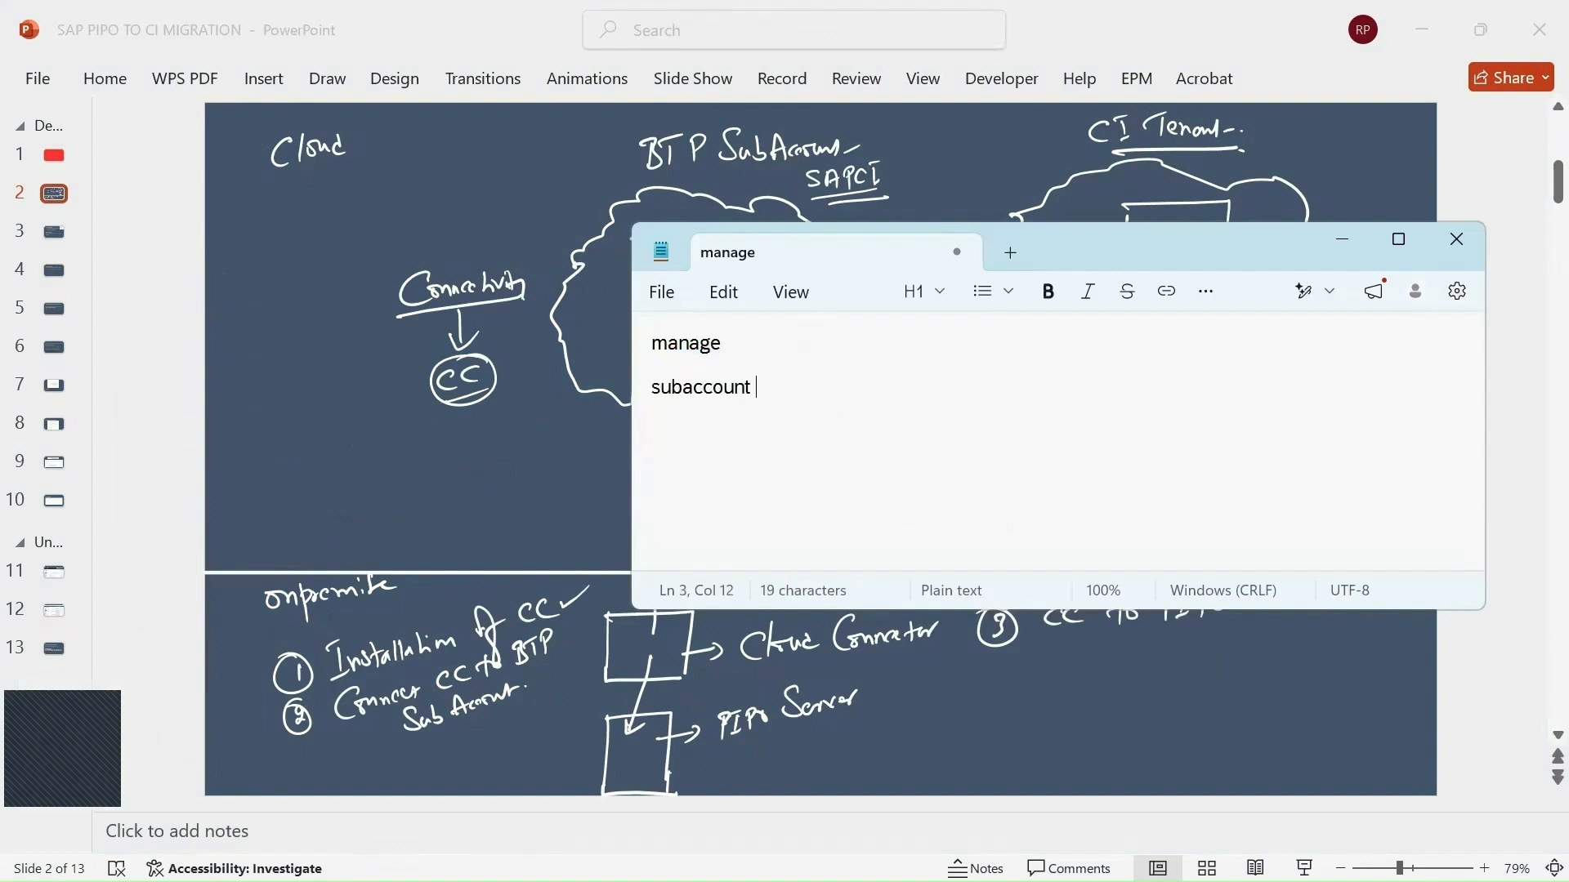
pyautogui.write('id')
pyautogui.press('Return')
pyautogui.hotkey('ctrl', 'v')
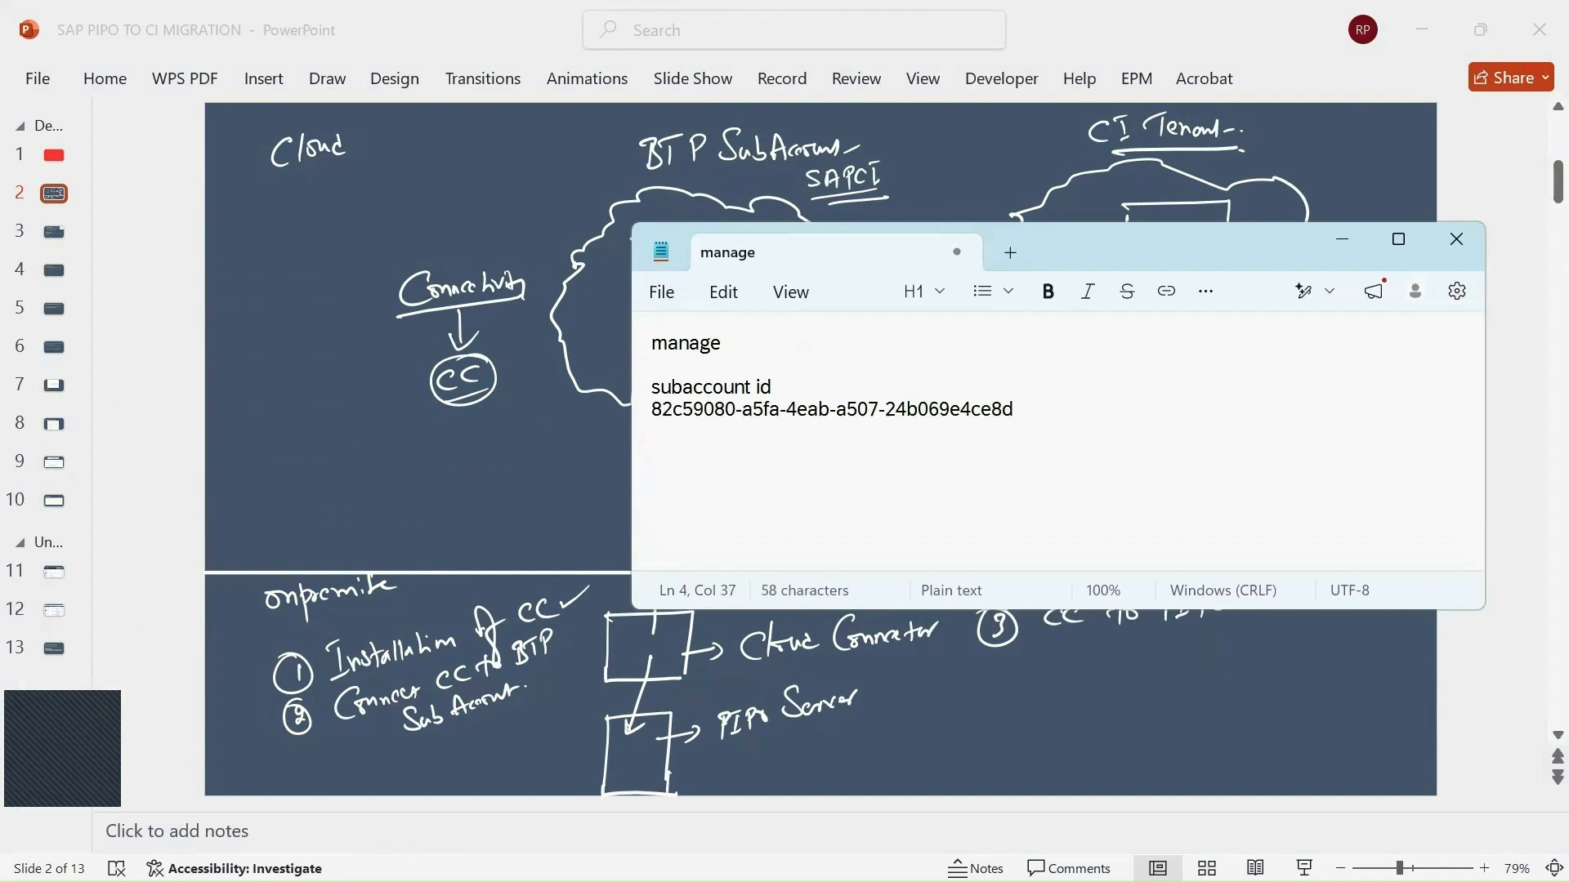
# Return from Notepad to the Chrome window.
pyautogui.click(684, 423)
pyautogui.hotkey('alt', 'Tab')
pyautogui.hotkey('alt', 'Tab')
pyautogui.press('Tab')
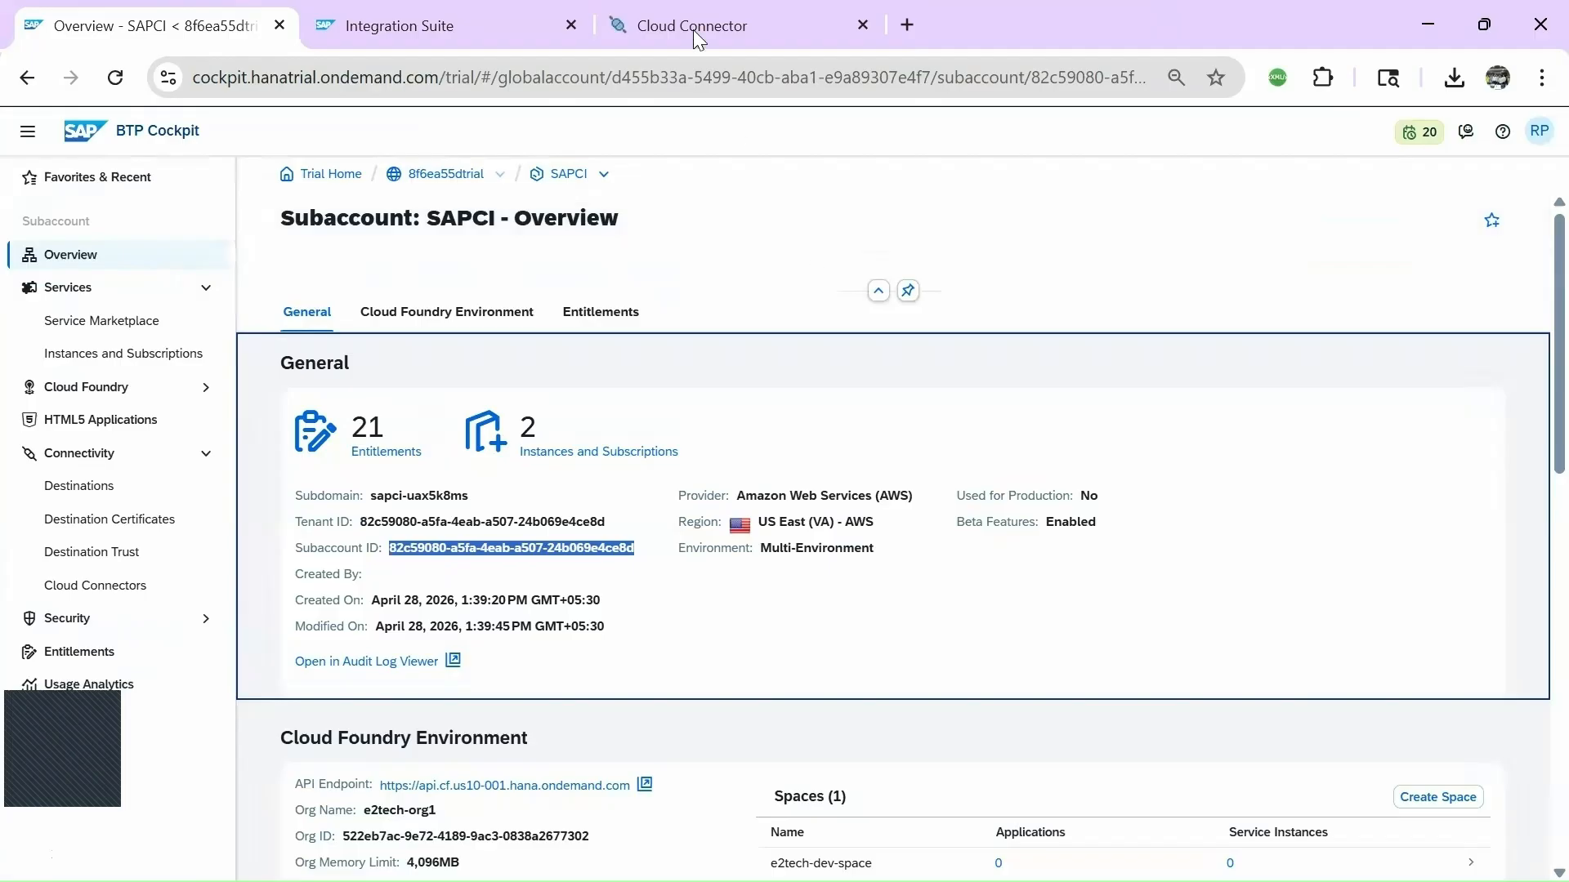
# Start adding a new subaccount in Cloud Connector, skipping proxy settings for manual configuration.
pyautogui.click(690, 25)
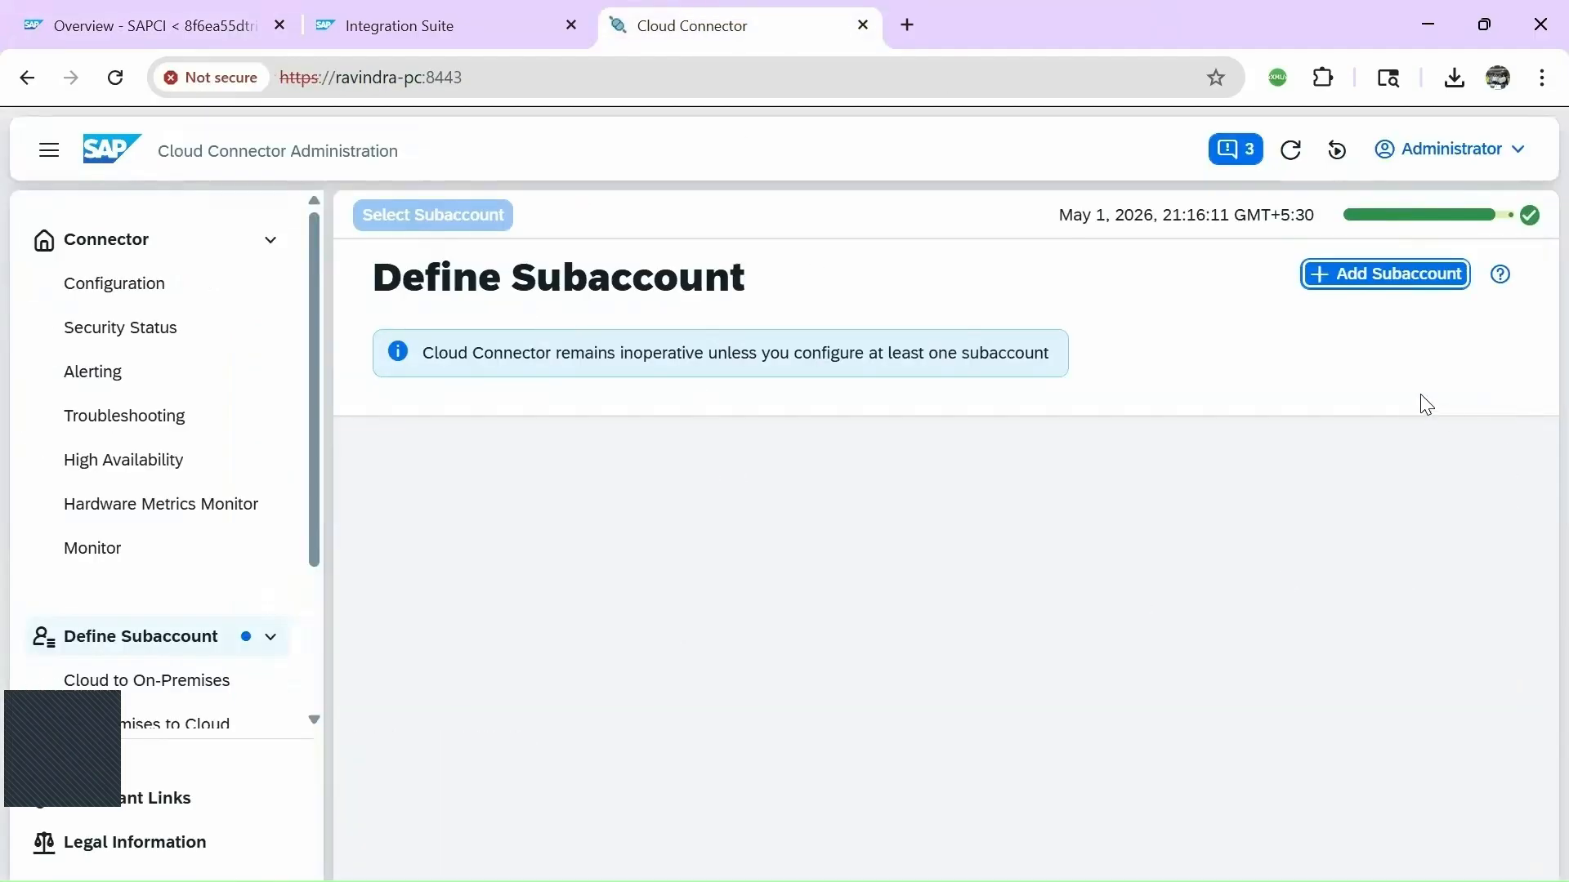
pyautogui.click(1363, 278)
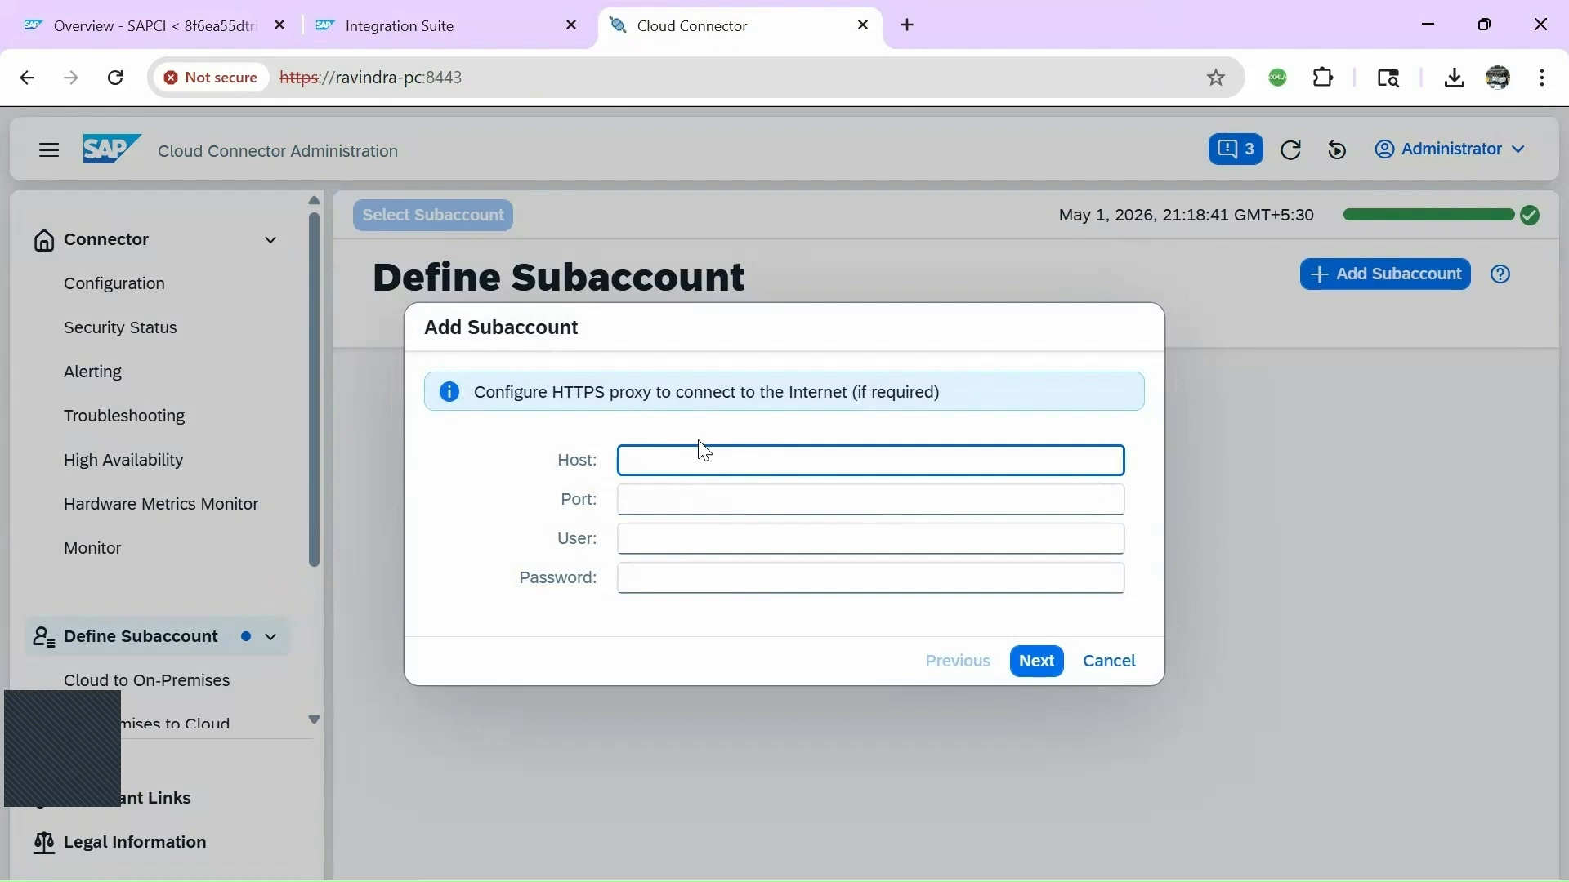
pyautogui.click(1038, 662)
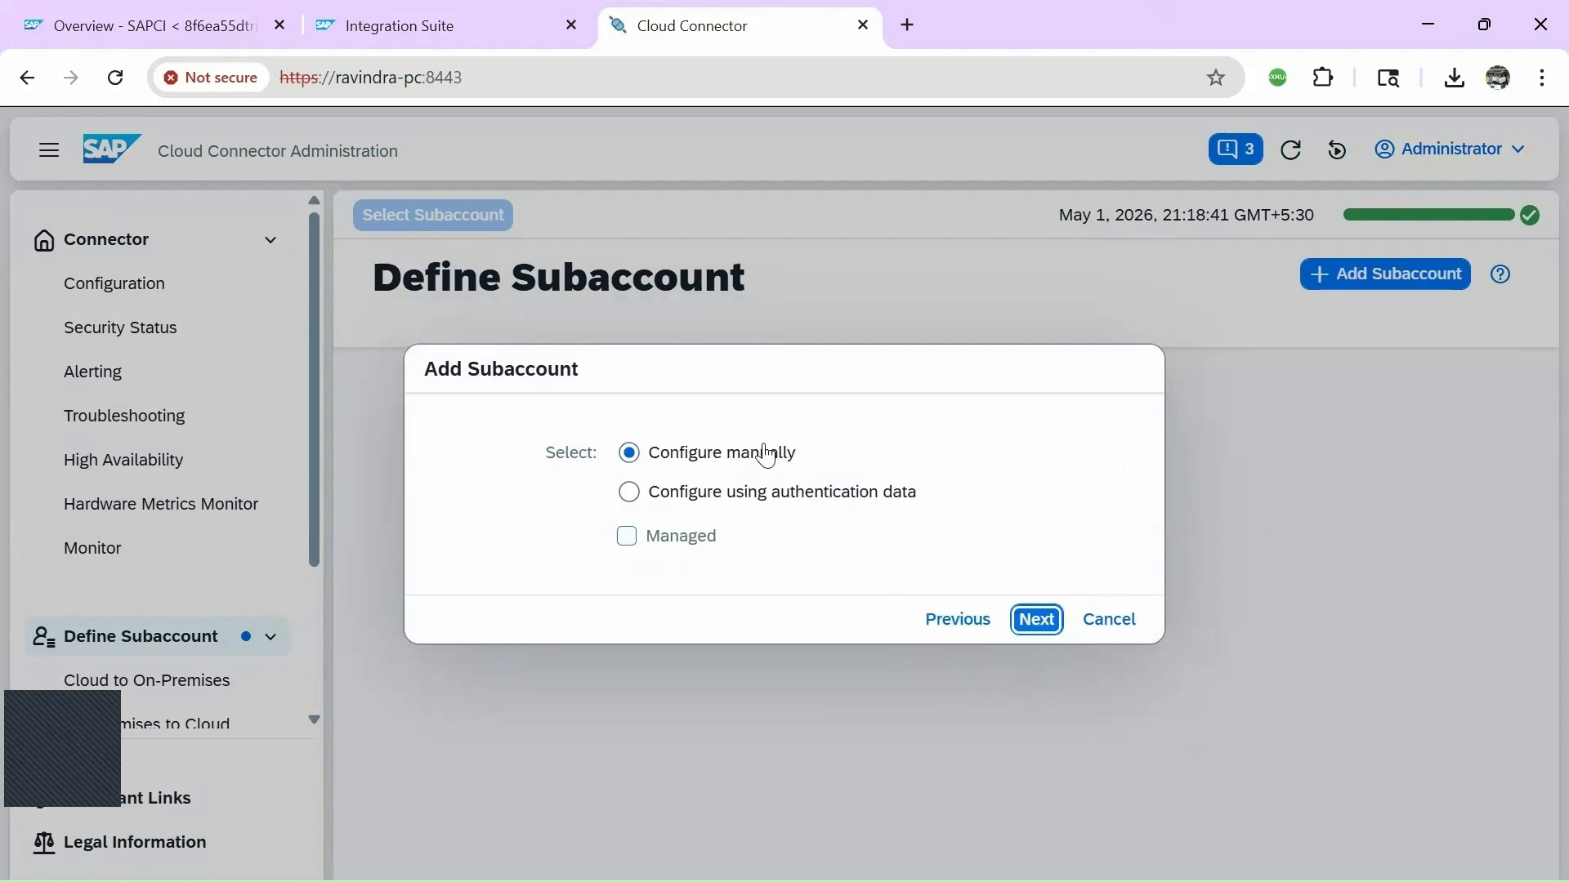
pyautogui.click(1037, 620)
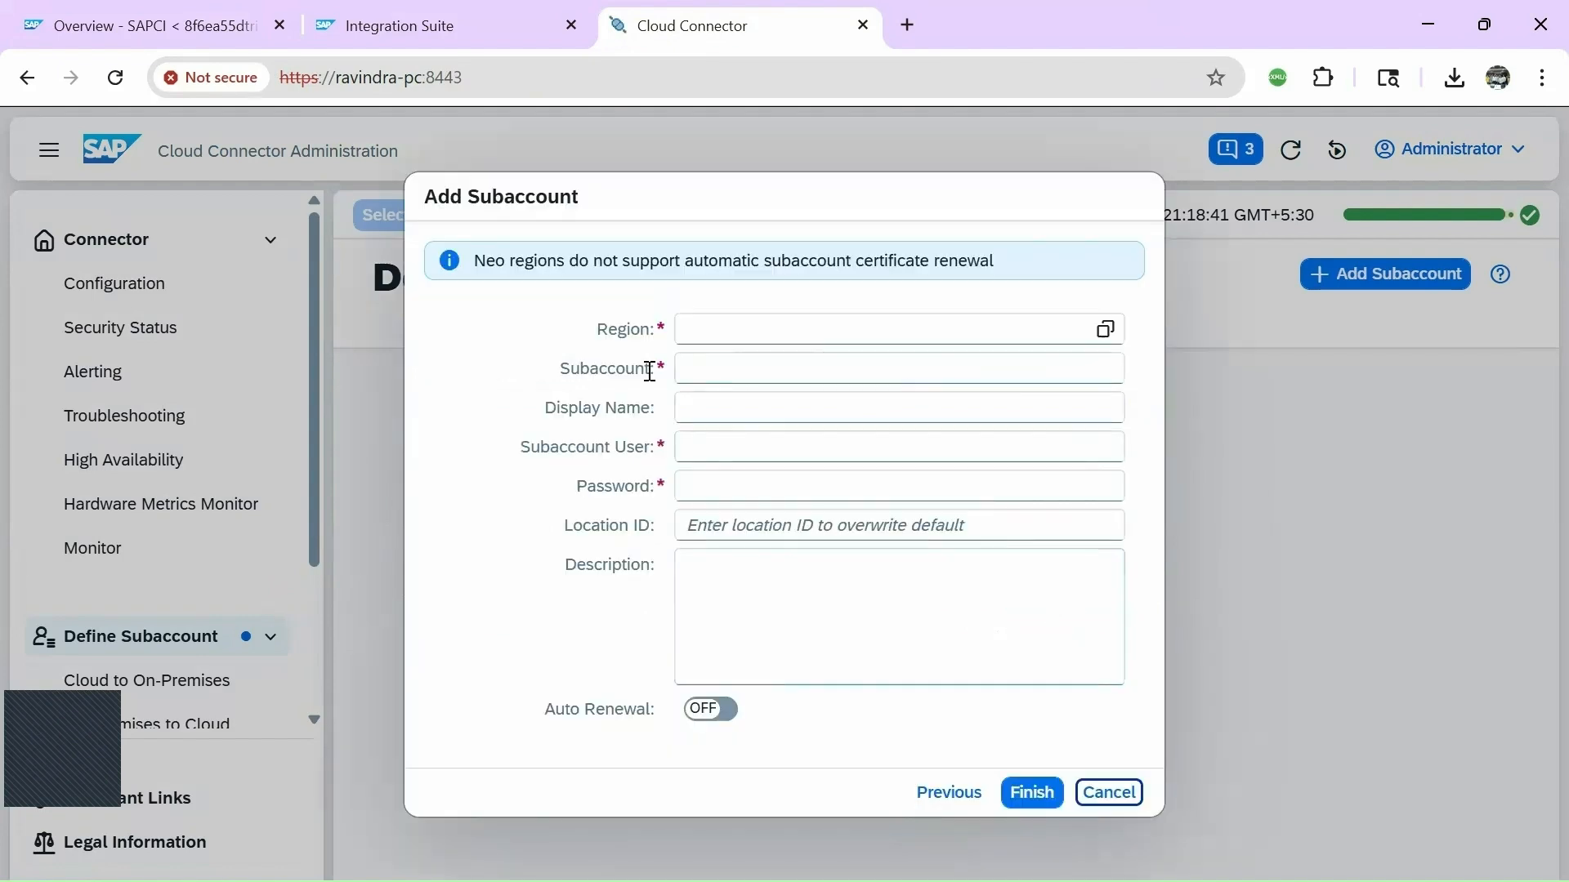
# Choose region US East (VA) - AWS and paste in the subaccount ID.
pyautogui.click(700, 329)
pyautogui.click(1104, 329)
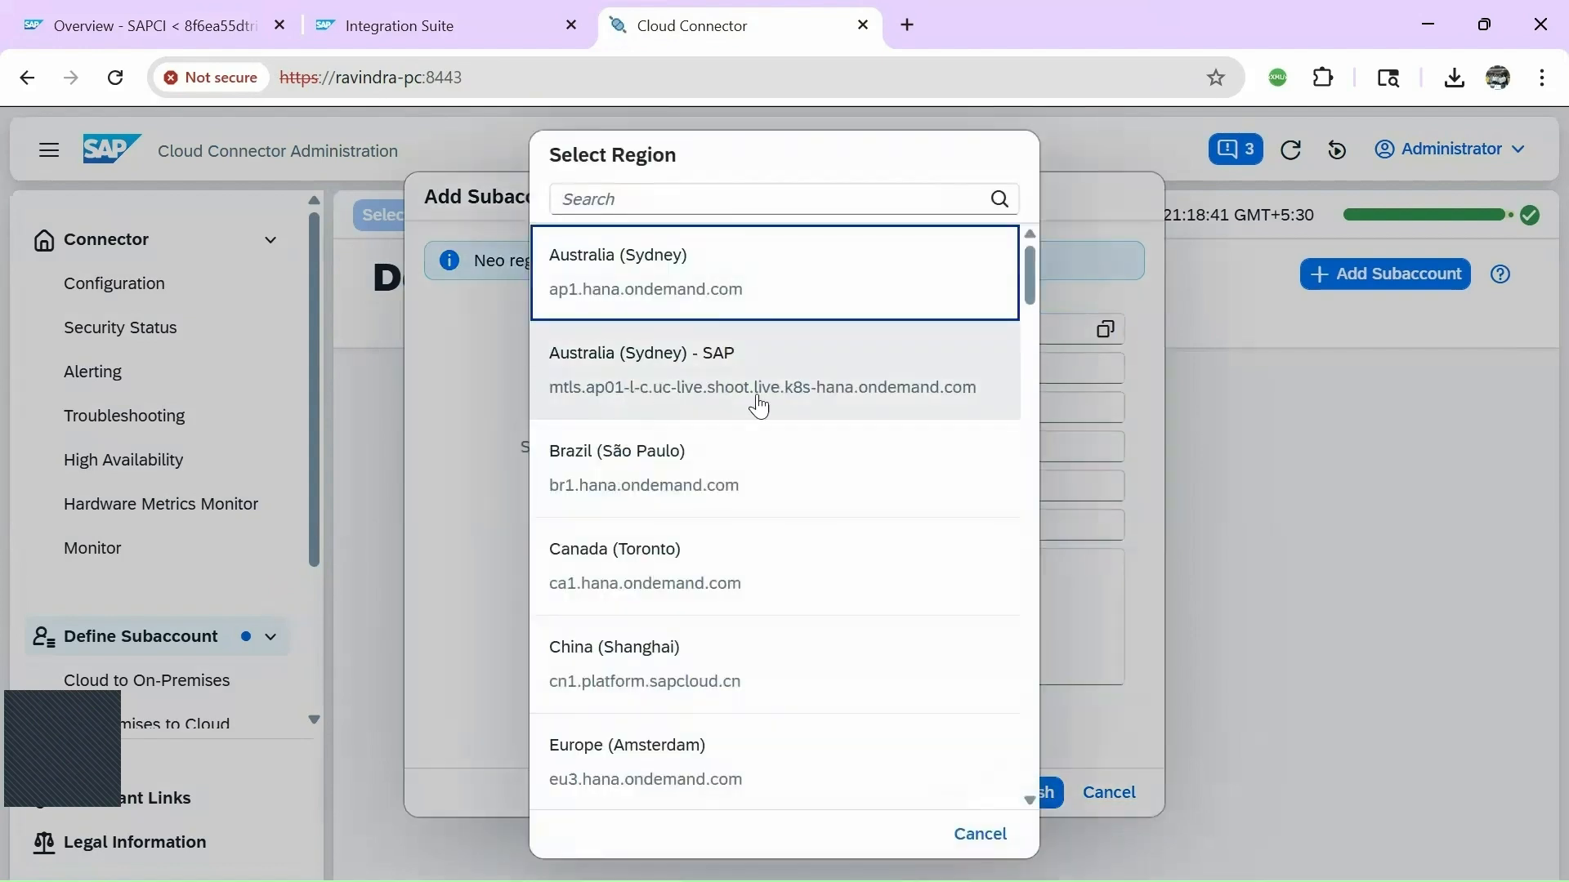
pyautogui.click(681, 204)
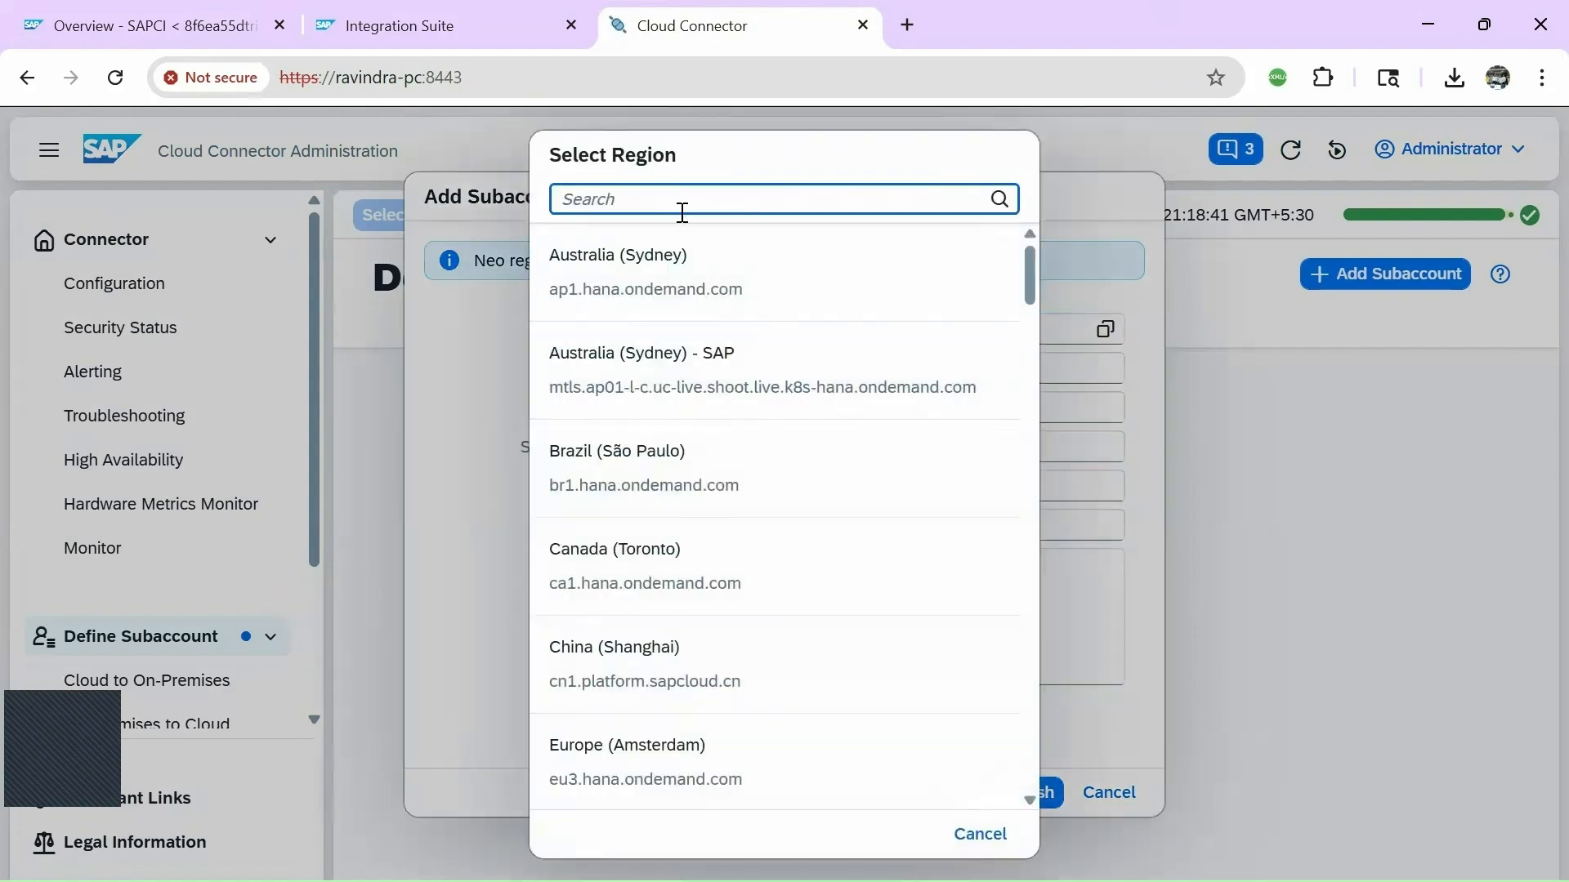
pyautogui.write('us e')
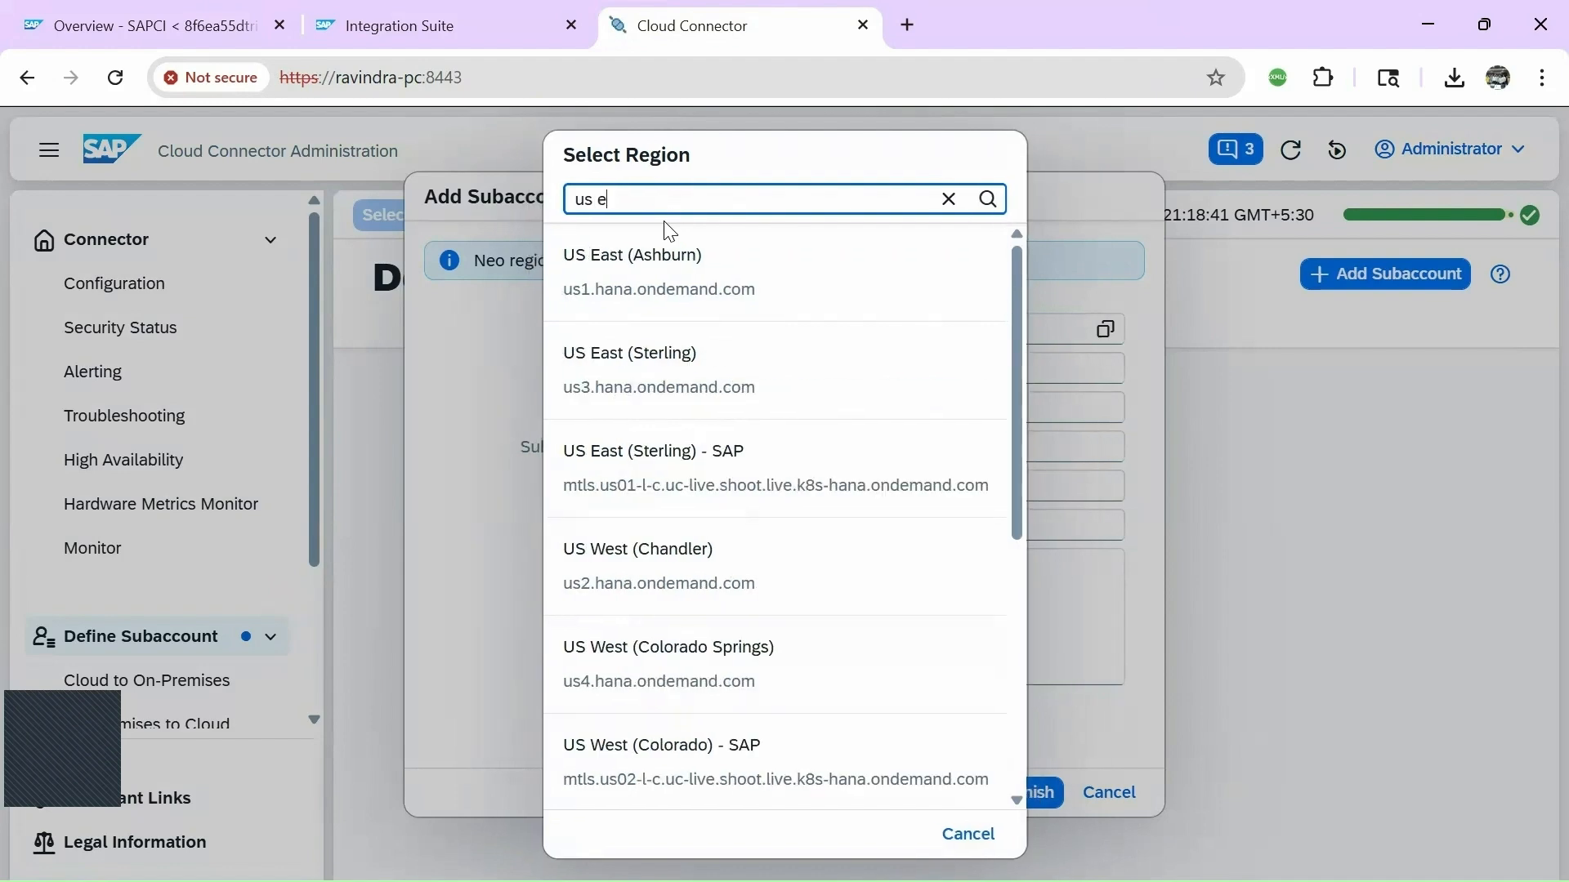
pyautogui.write('ast')
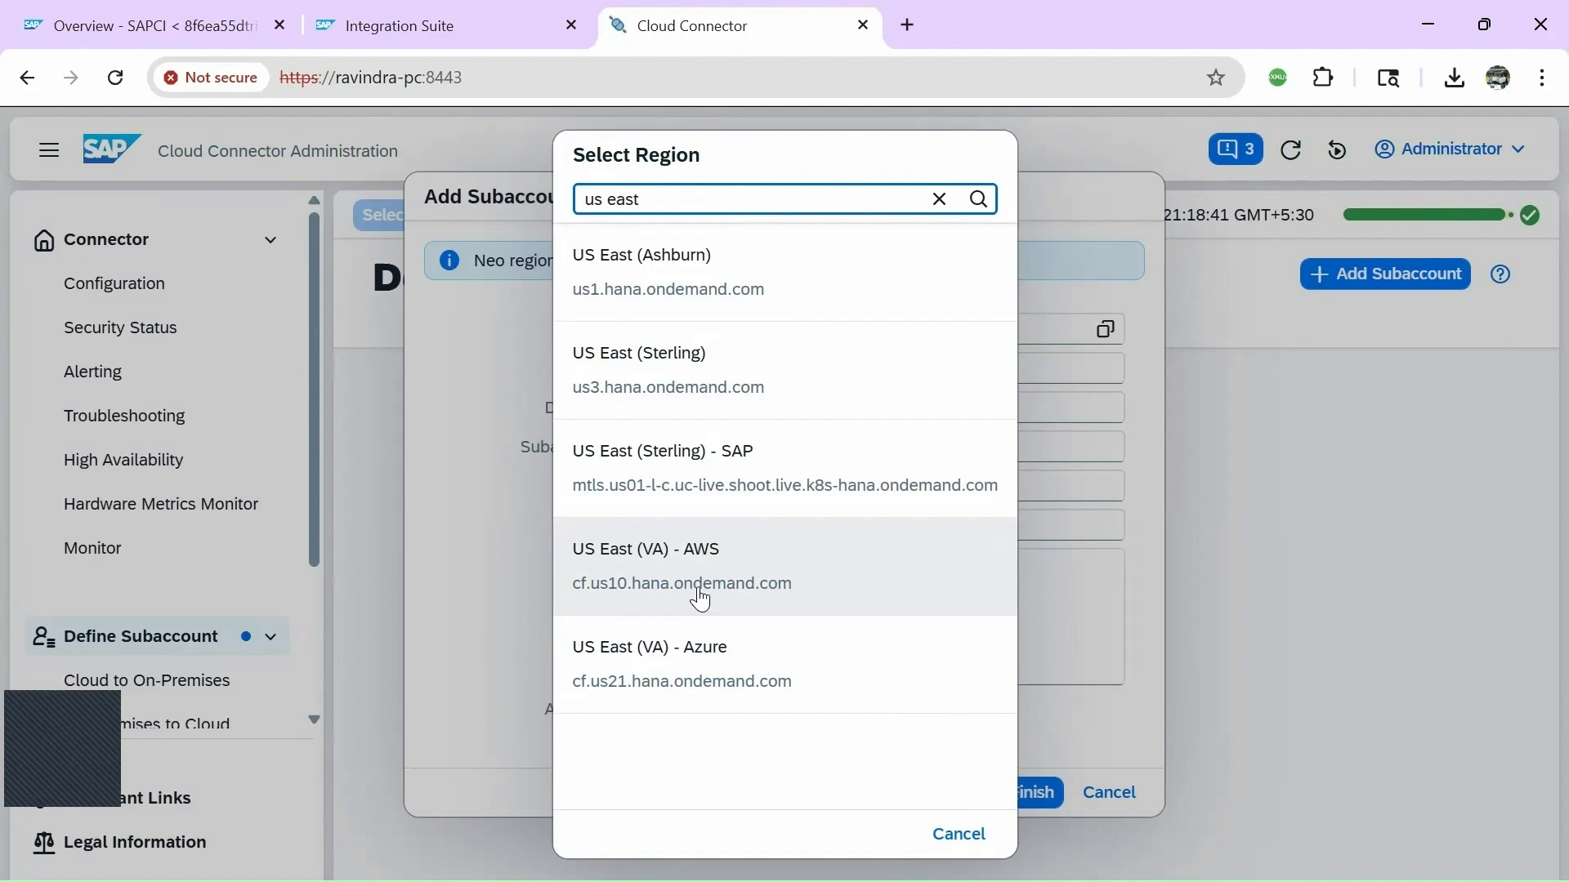
pyautogui.click(736, 588)
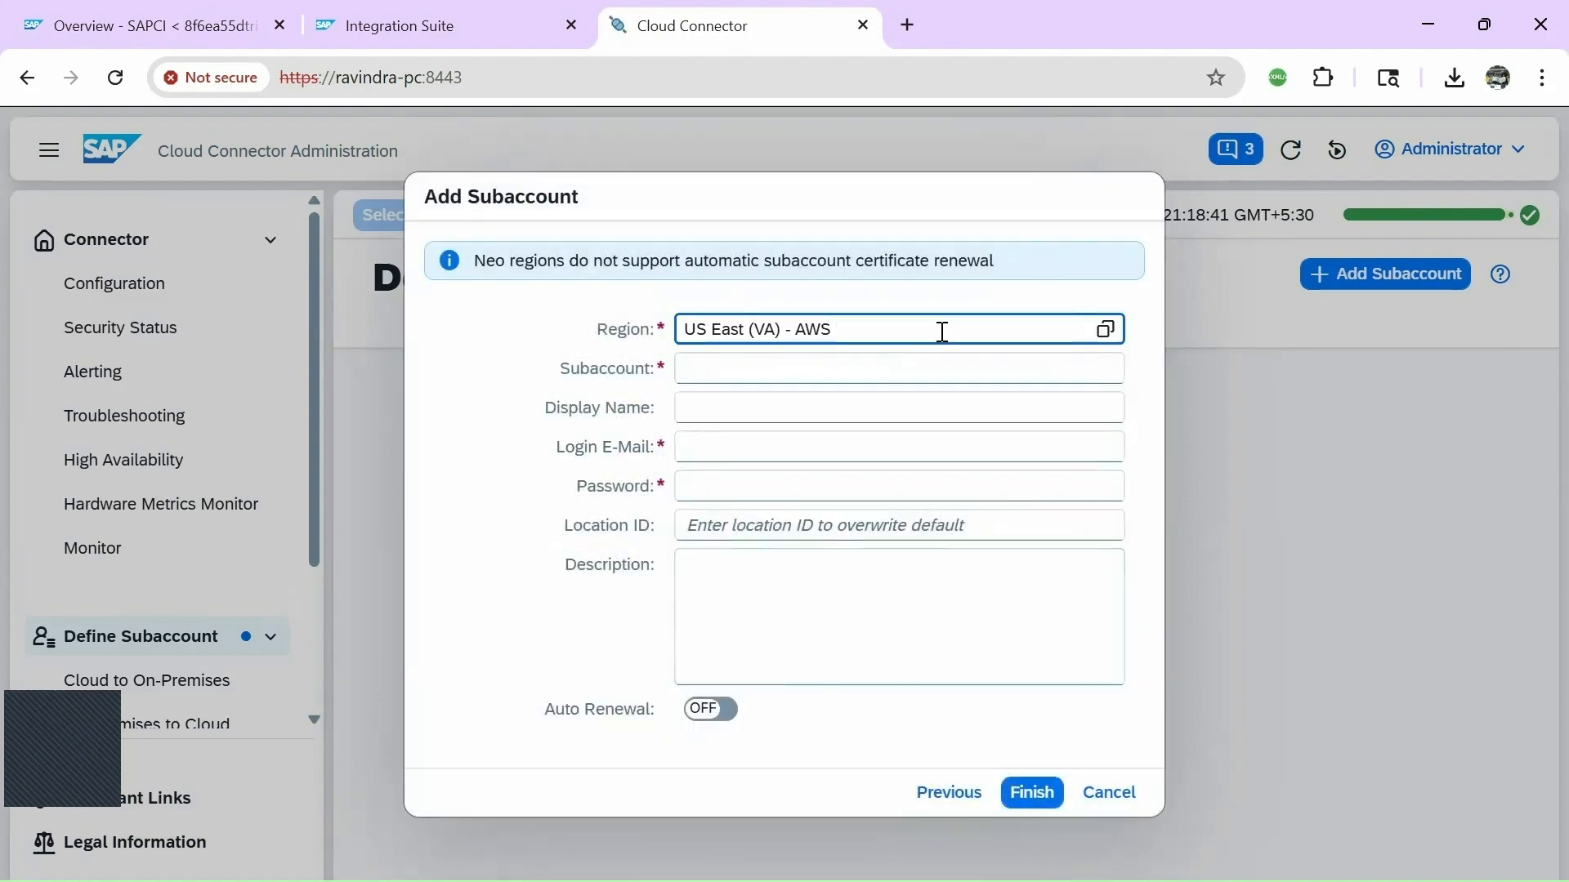
pyautogui.click(719, 374)
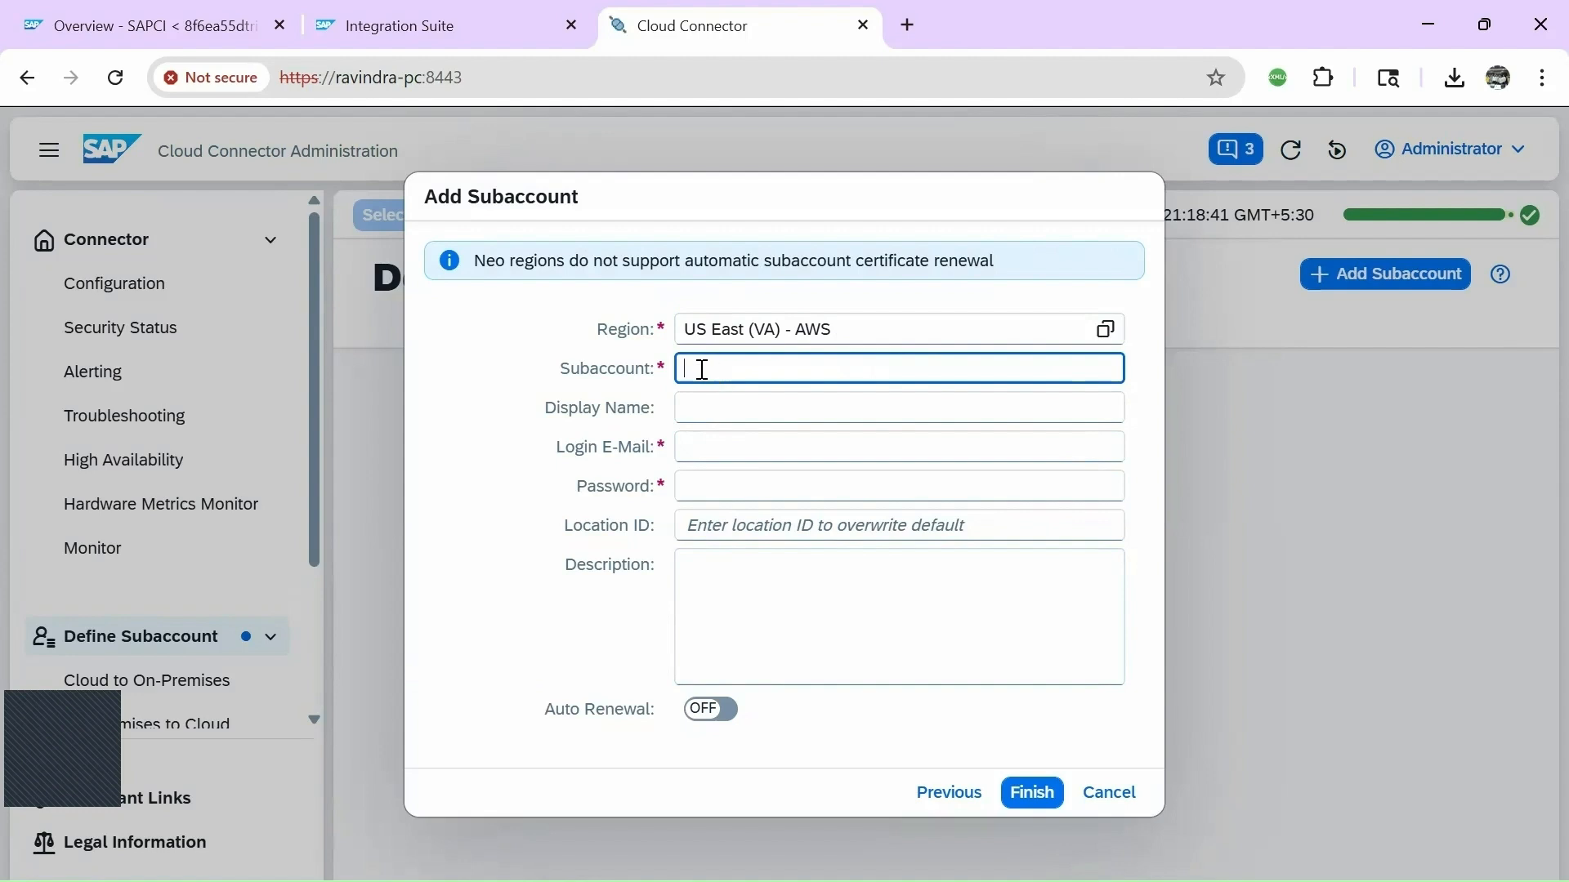
pyautogui.hotkey('ctrl', 'v')
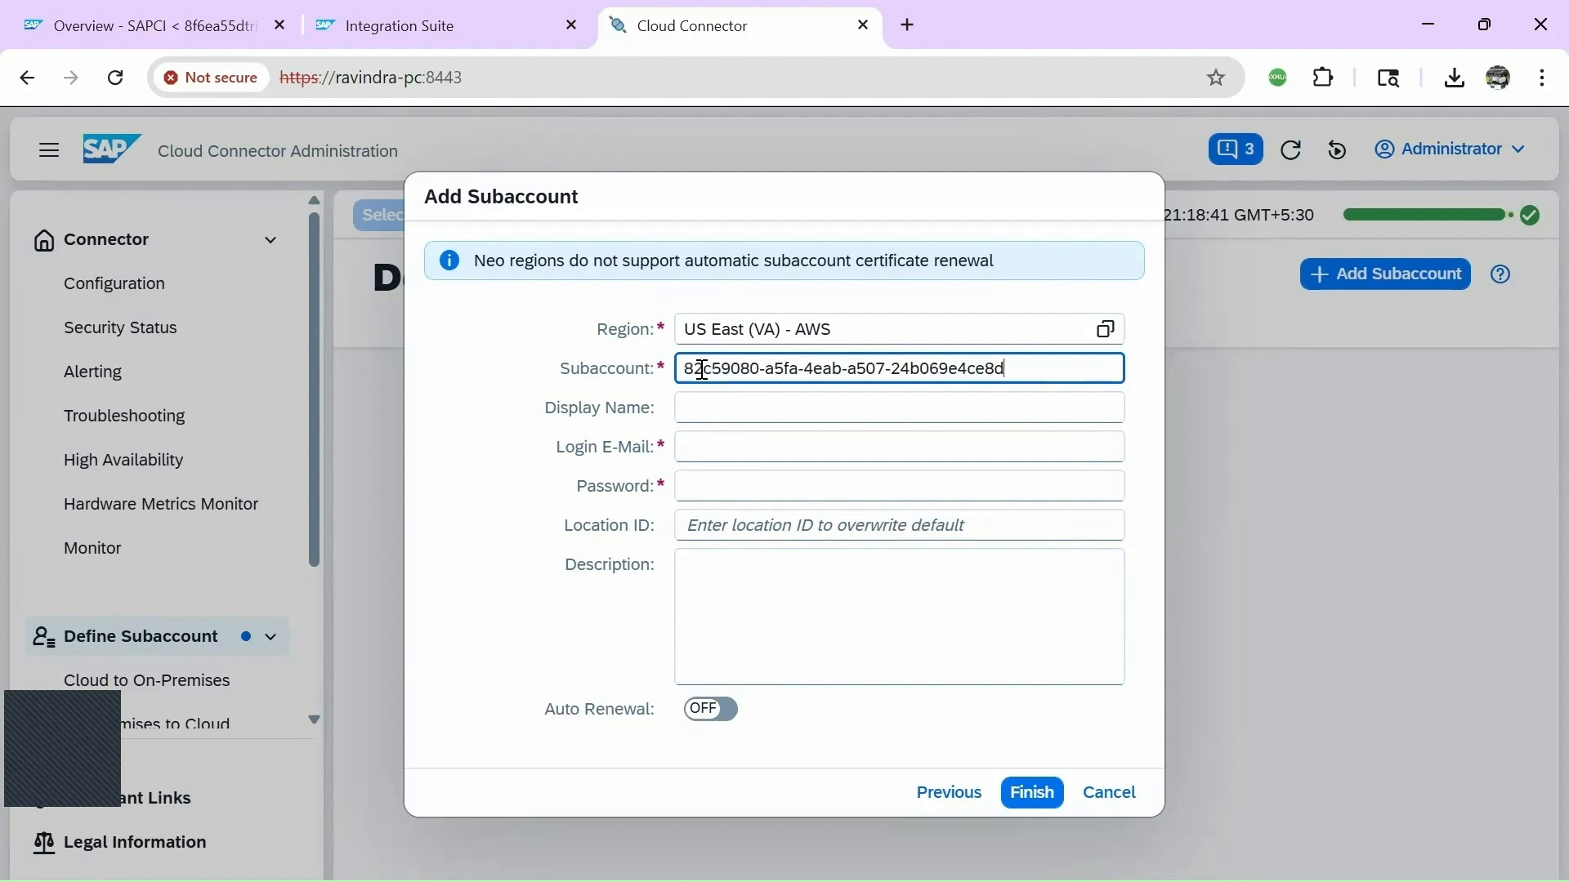
# Enter display name SAP_PIPO, the login e-mail and the account password.
pyautogui.click(714, 414)
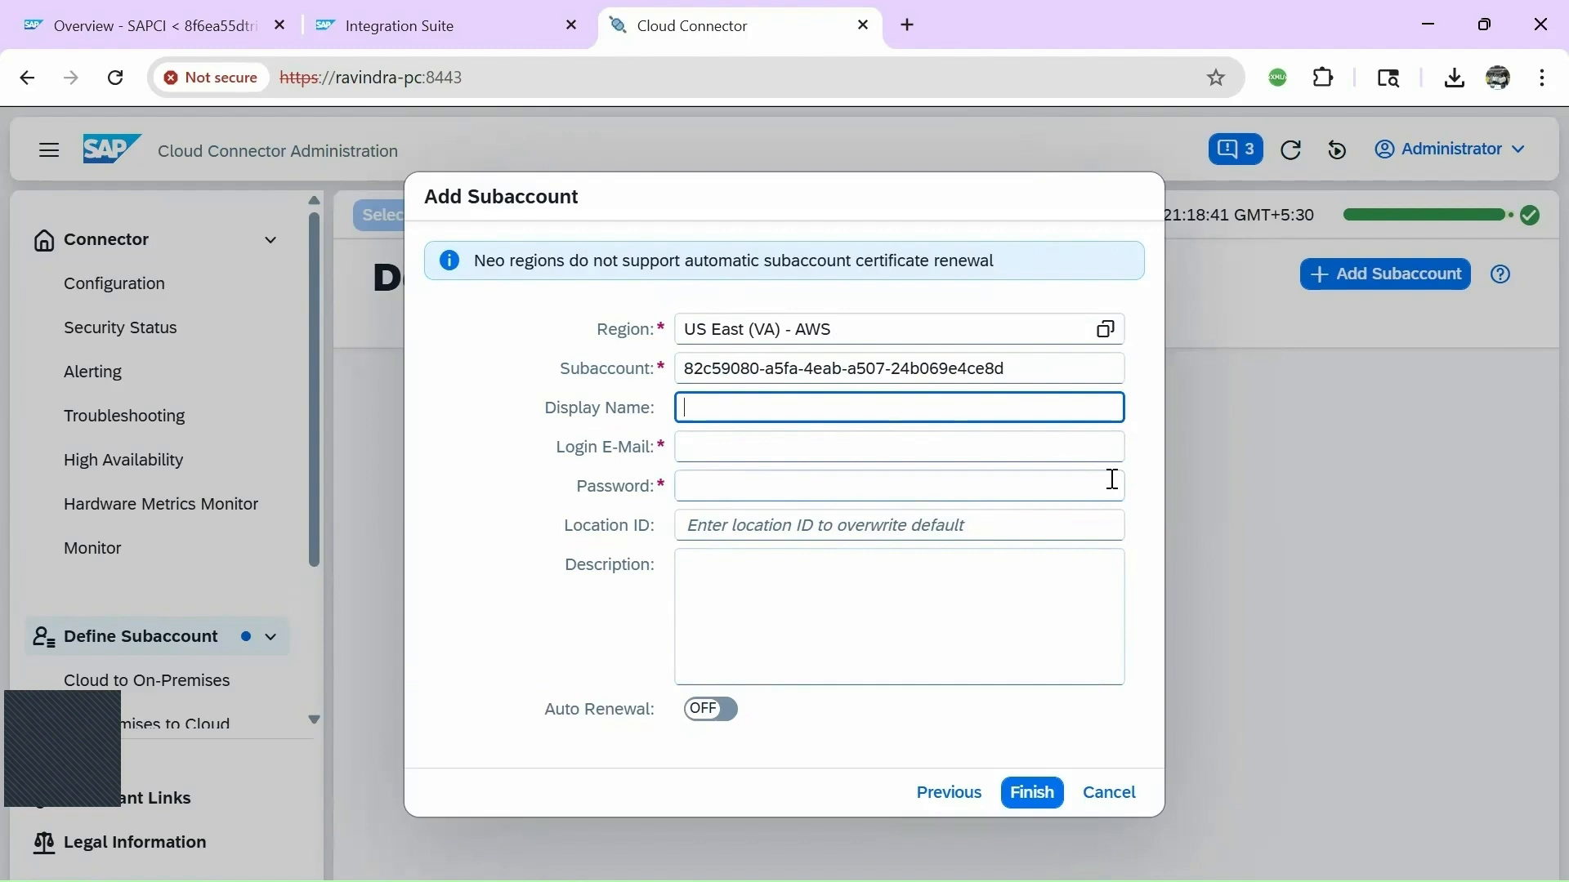
pyautogui.write('sap')
pyautogui.press('BackSpace')
pyautogui.press('BackSpace')
pyautogui.press('BackSpace')
pyautogui.press('capslock')
pyautogui.write('SAP')
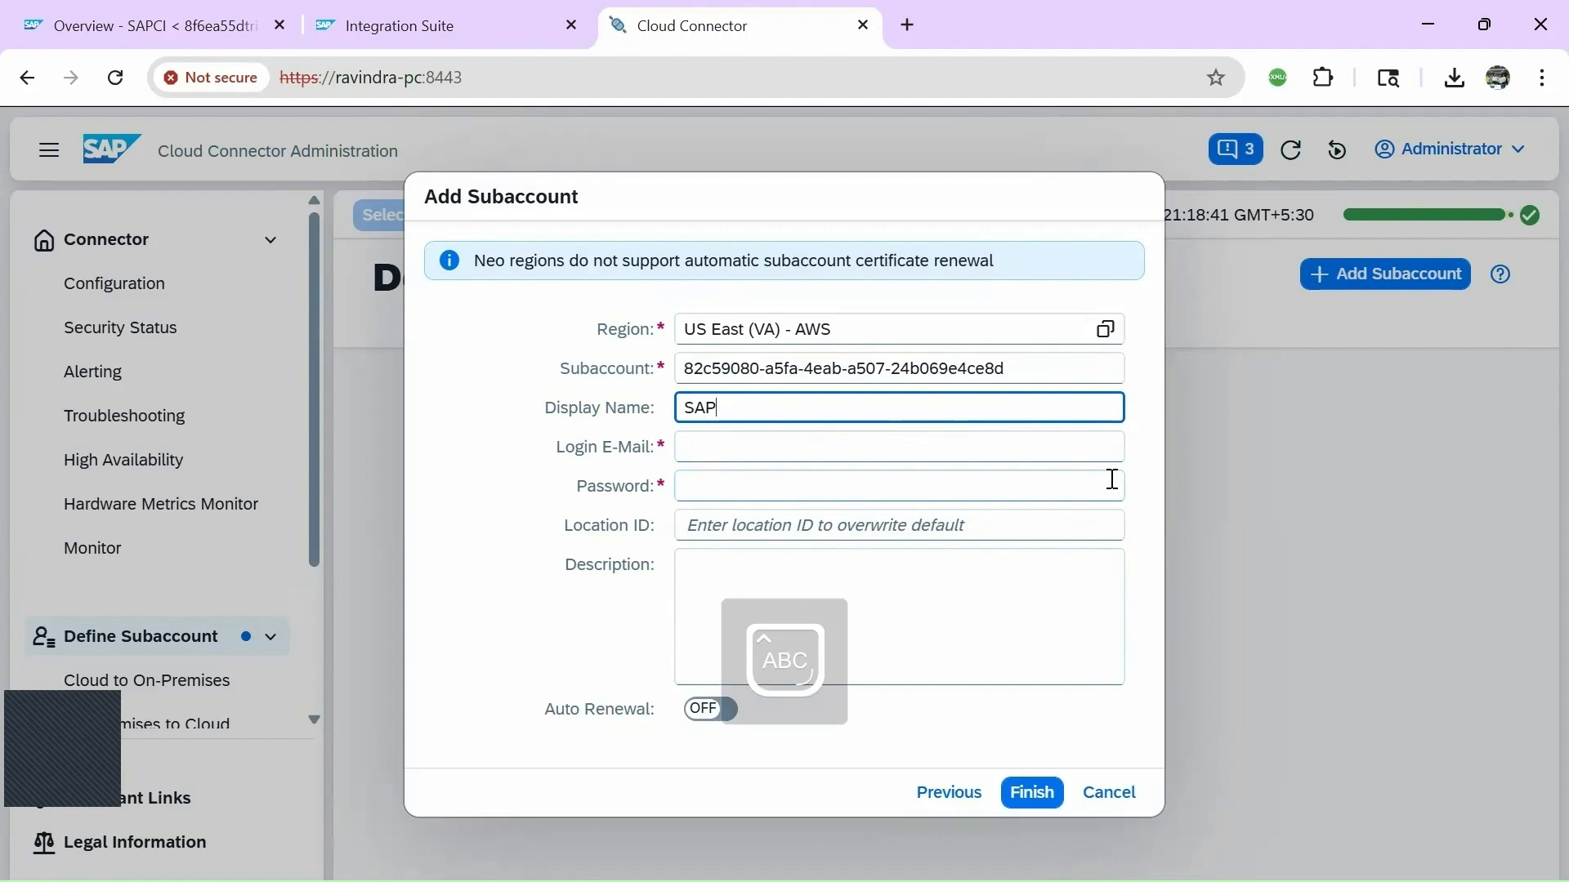
pyautogui.write('_PIPO_CC')
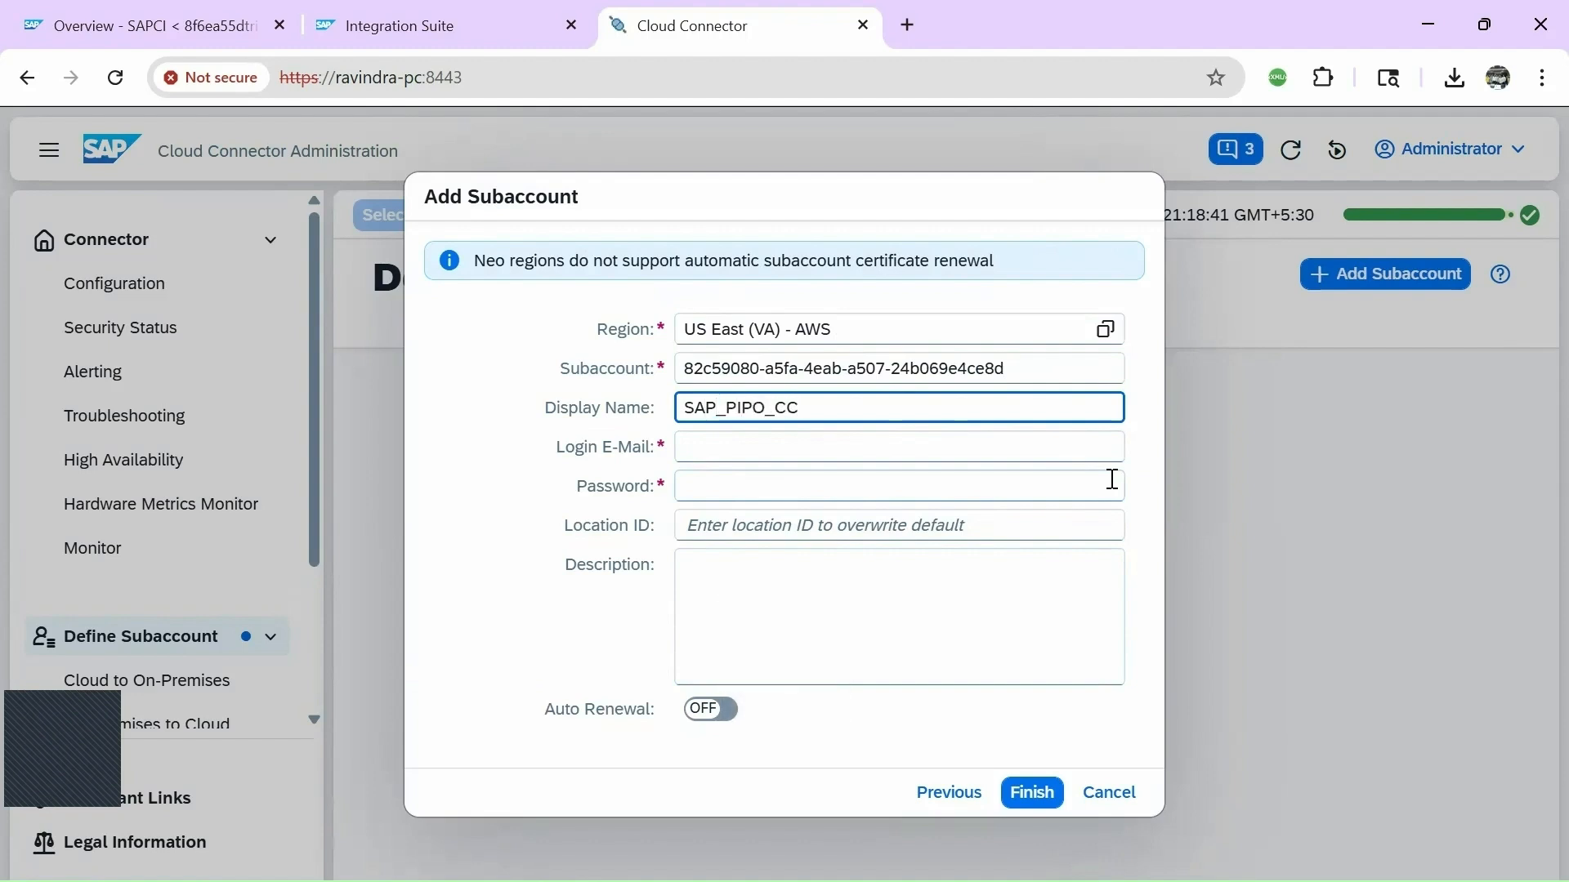
pyautogui.click(761, 447)
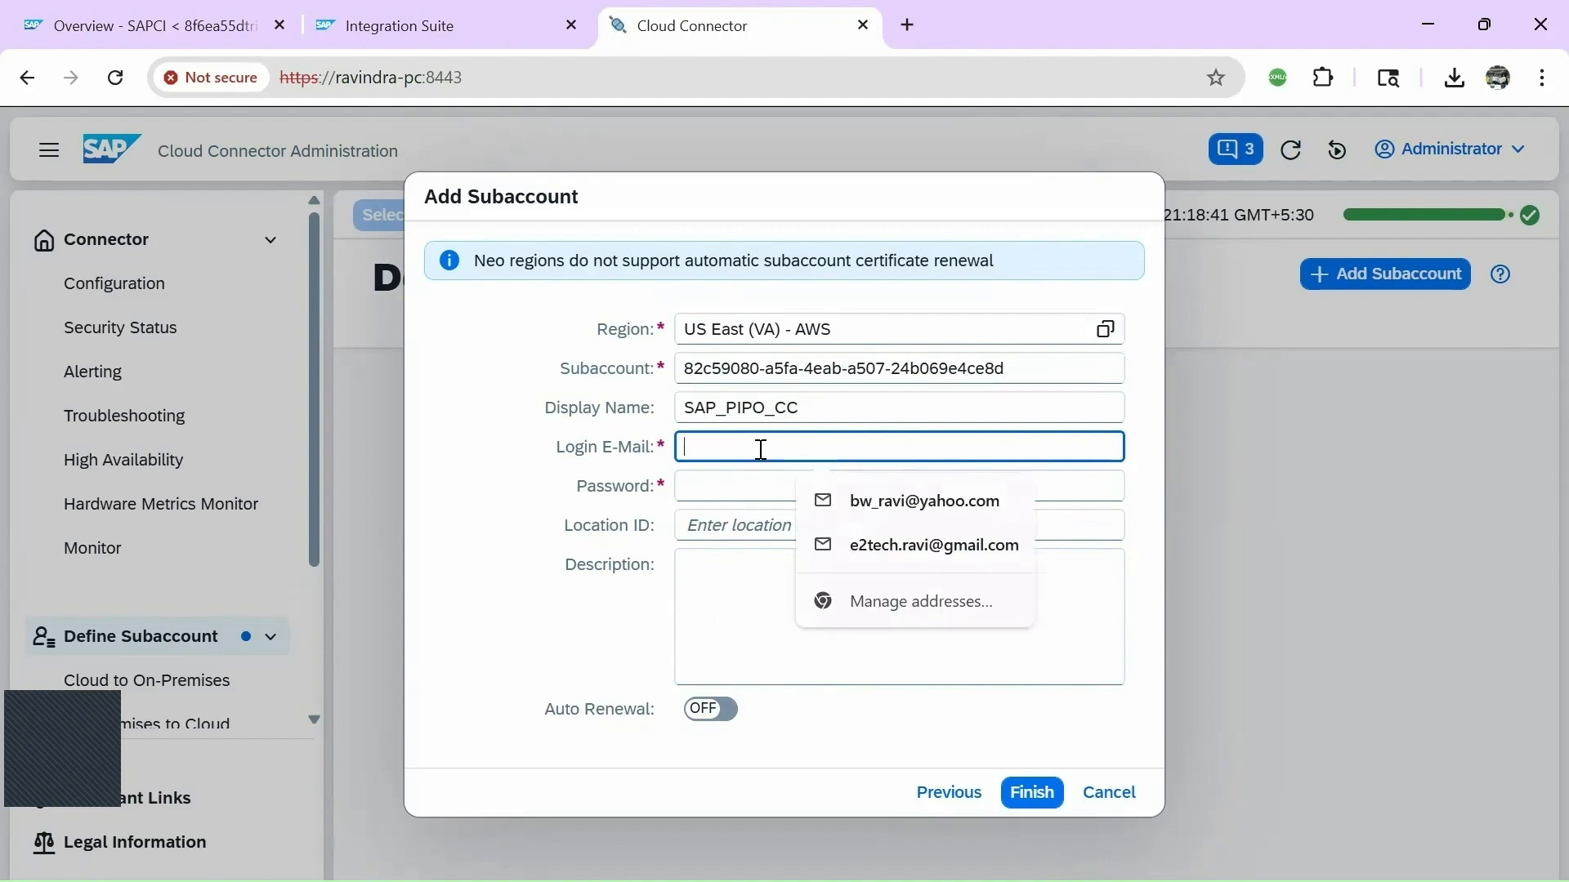
pyautogui.press('capslock')
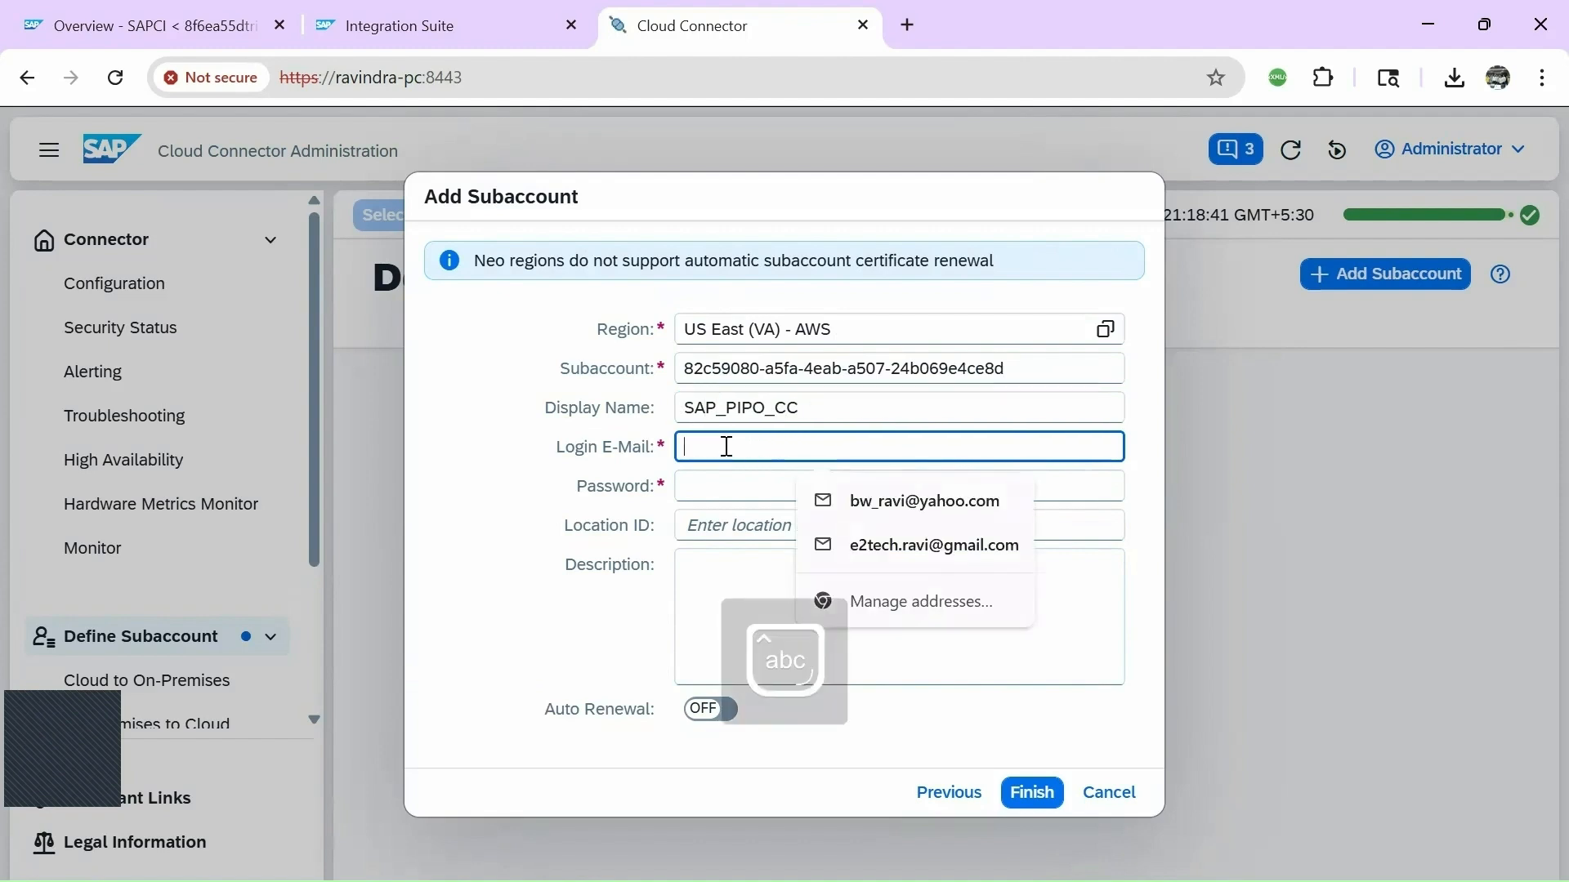
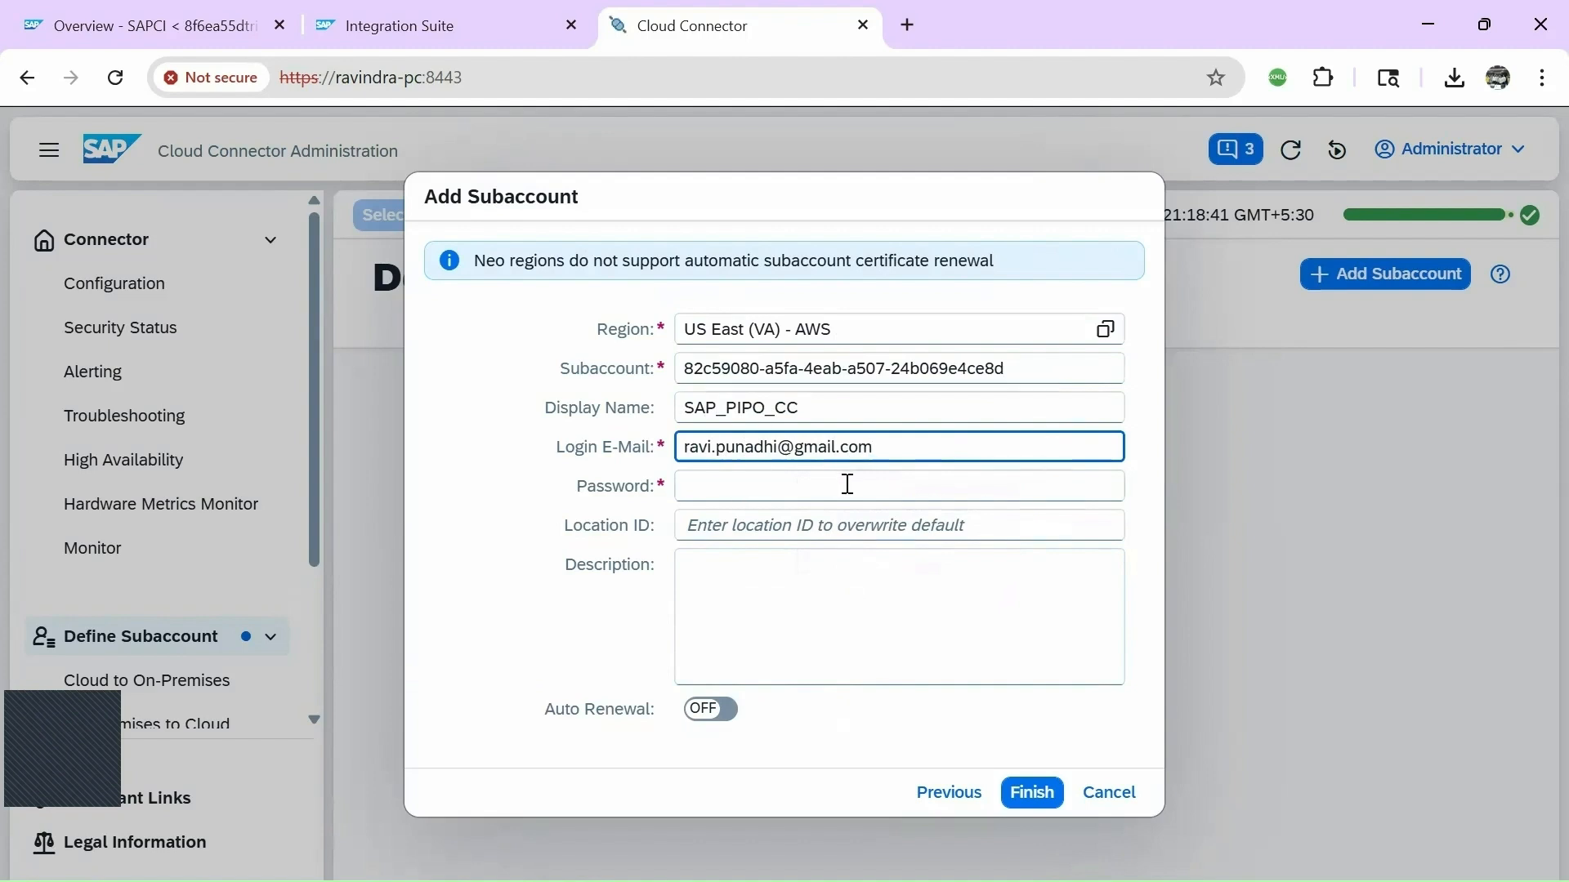
pyautogui.click(765, 482)
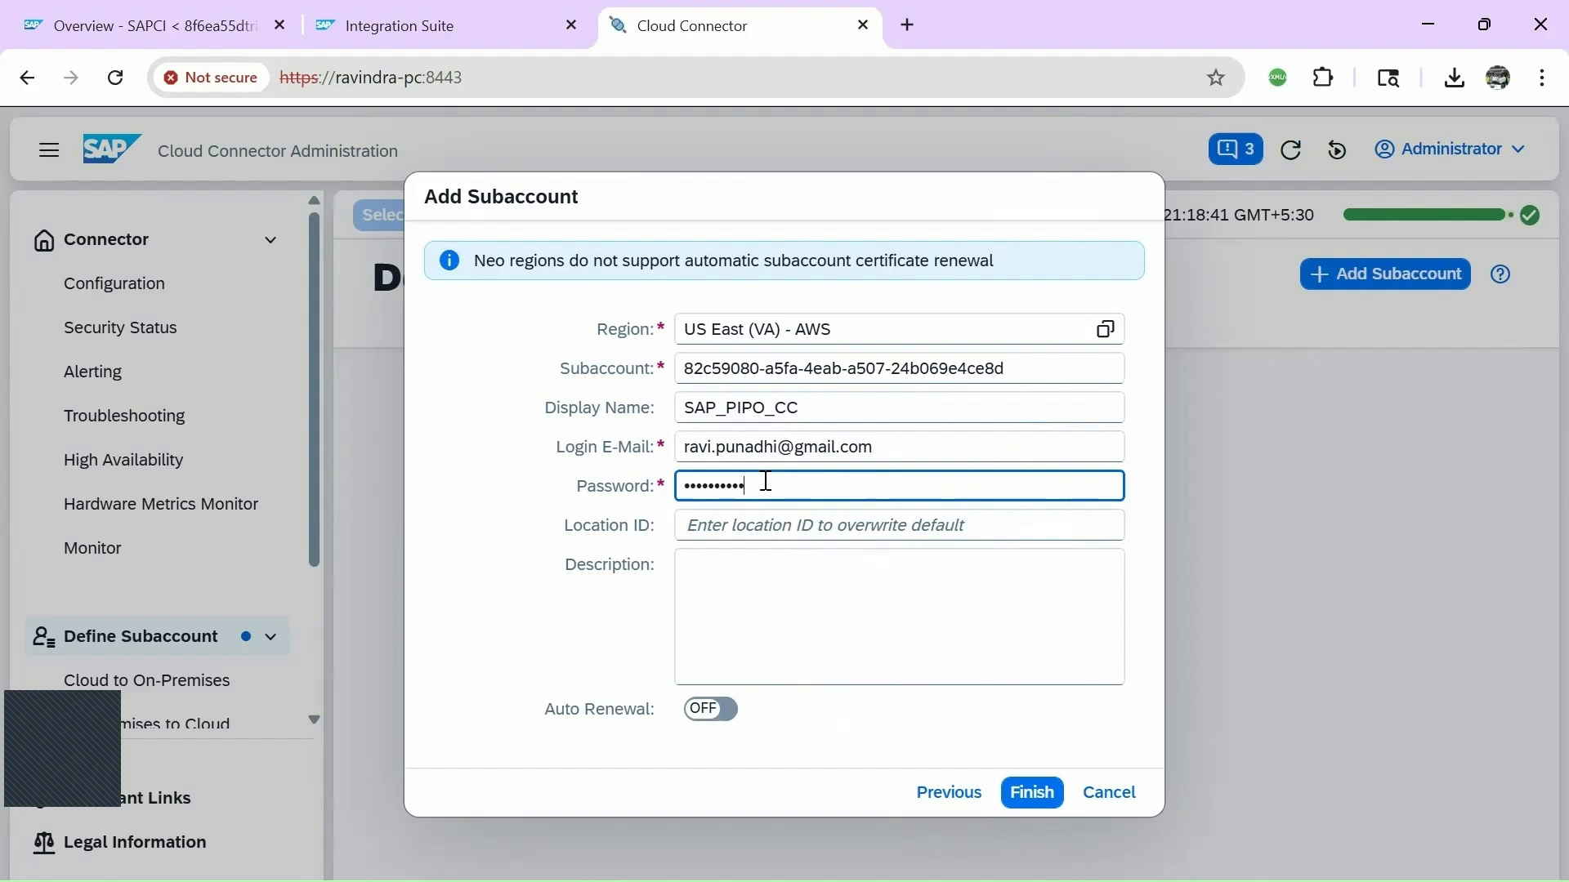
pyautogui.click(762, 523)
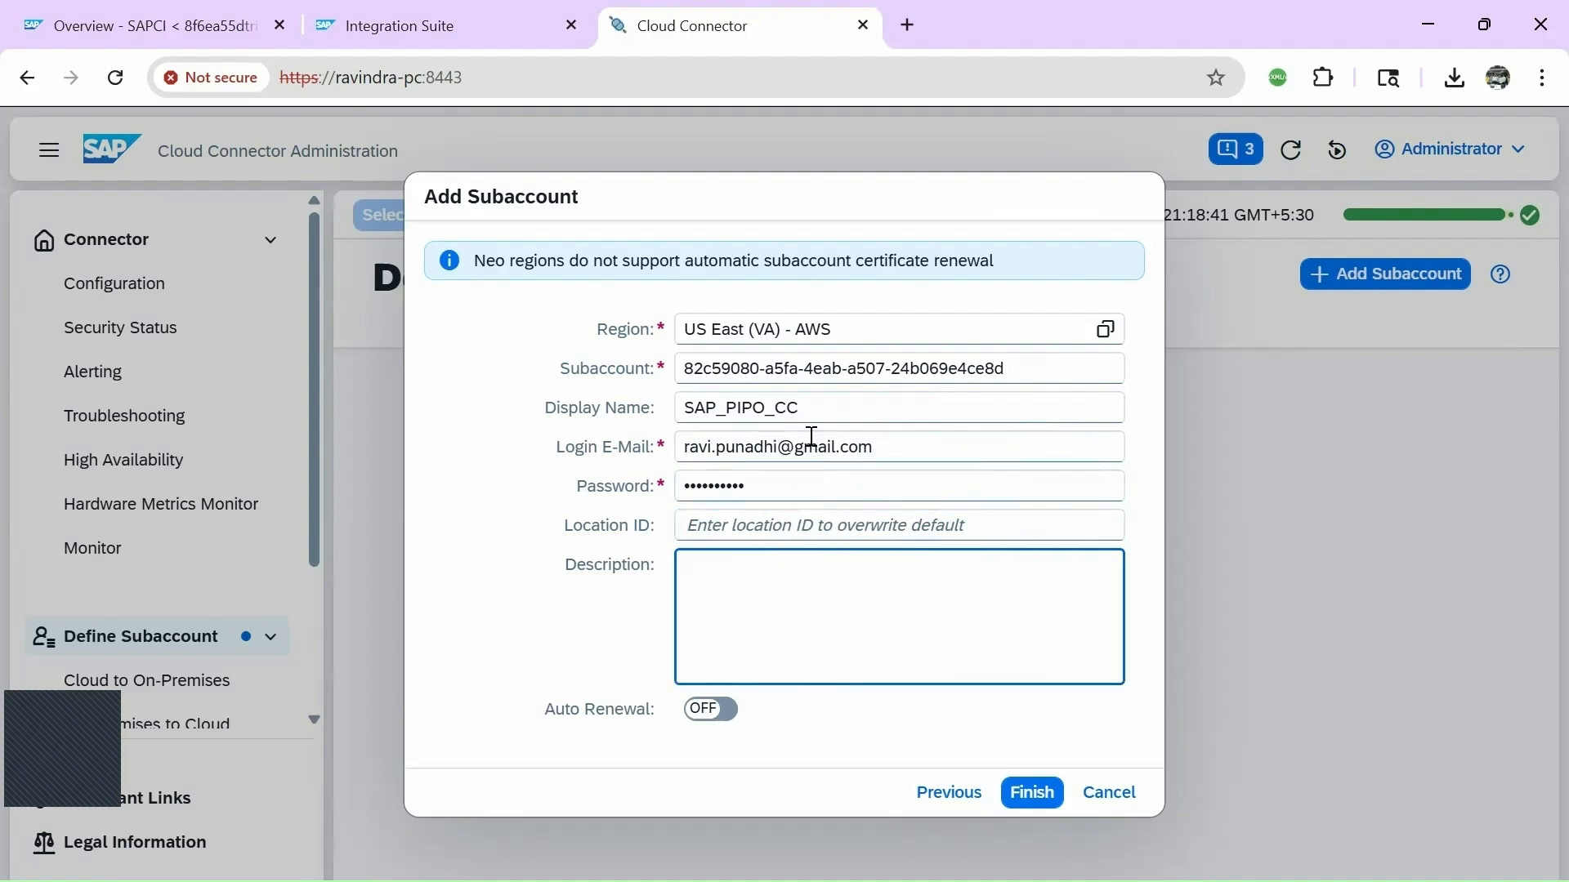
# Set the description to SAP_PIPO_CC and create the subaccount.
pyautogui.click(610, 402)
pyautogui.hotkey('ctrl', 'c')
pyautogui.click(718, 567)
pyautogui.hotkey('ctrl', 'v')
pyautogui.click(1031, 793)
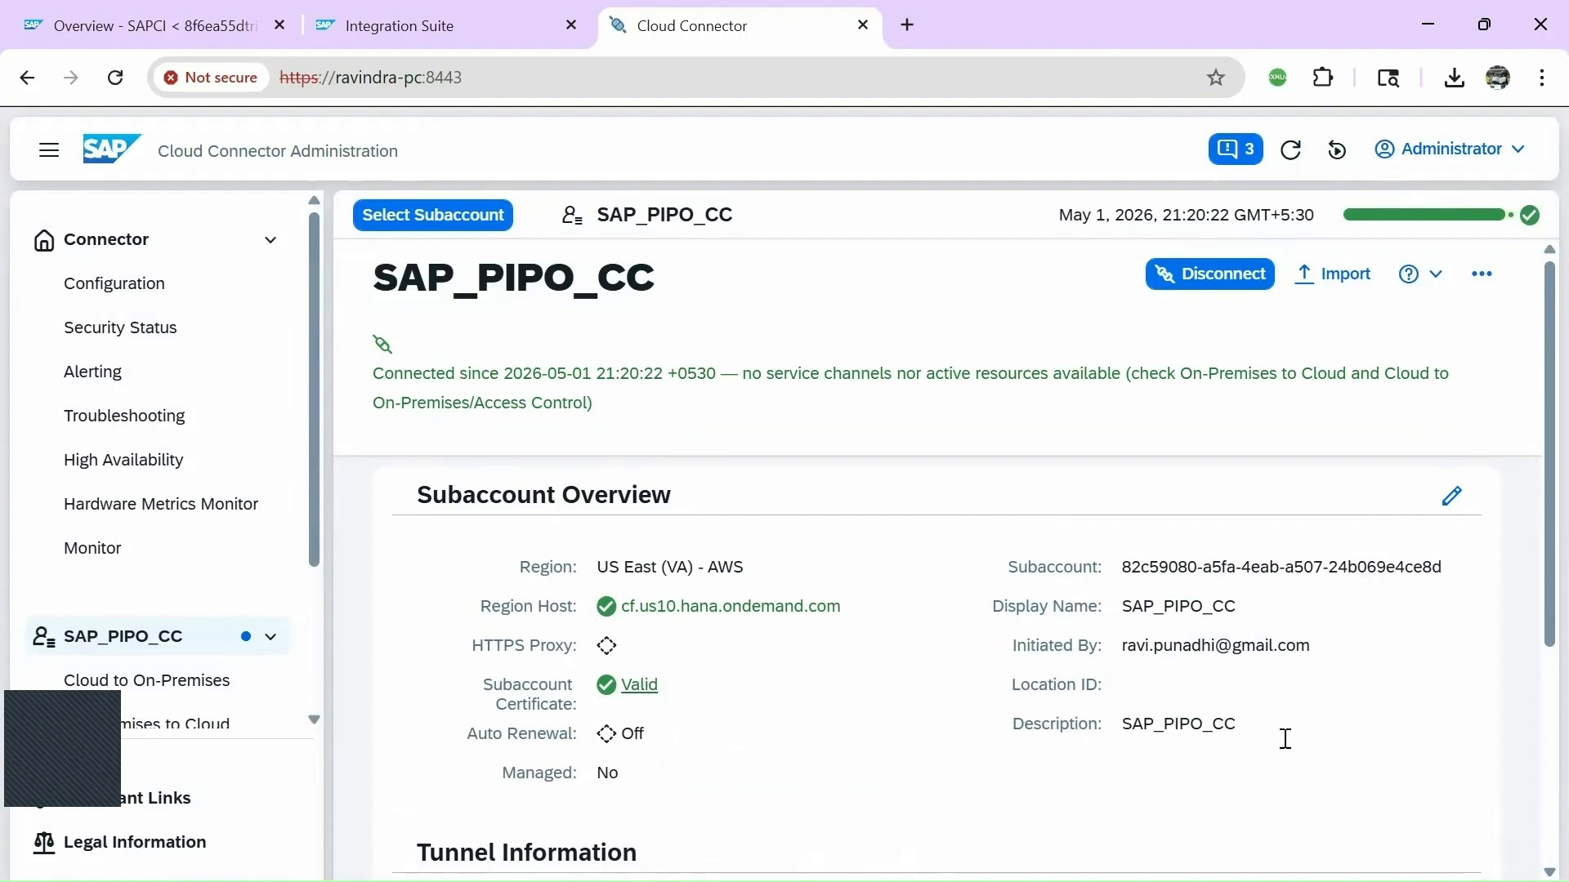
# Check that the SAP_PIPO_CC tunnel shows Connected, then bring up the Start menu.
pyautogui.scroll(-4, 1287, 737)
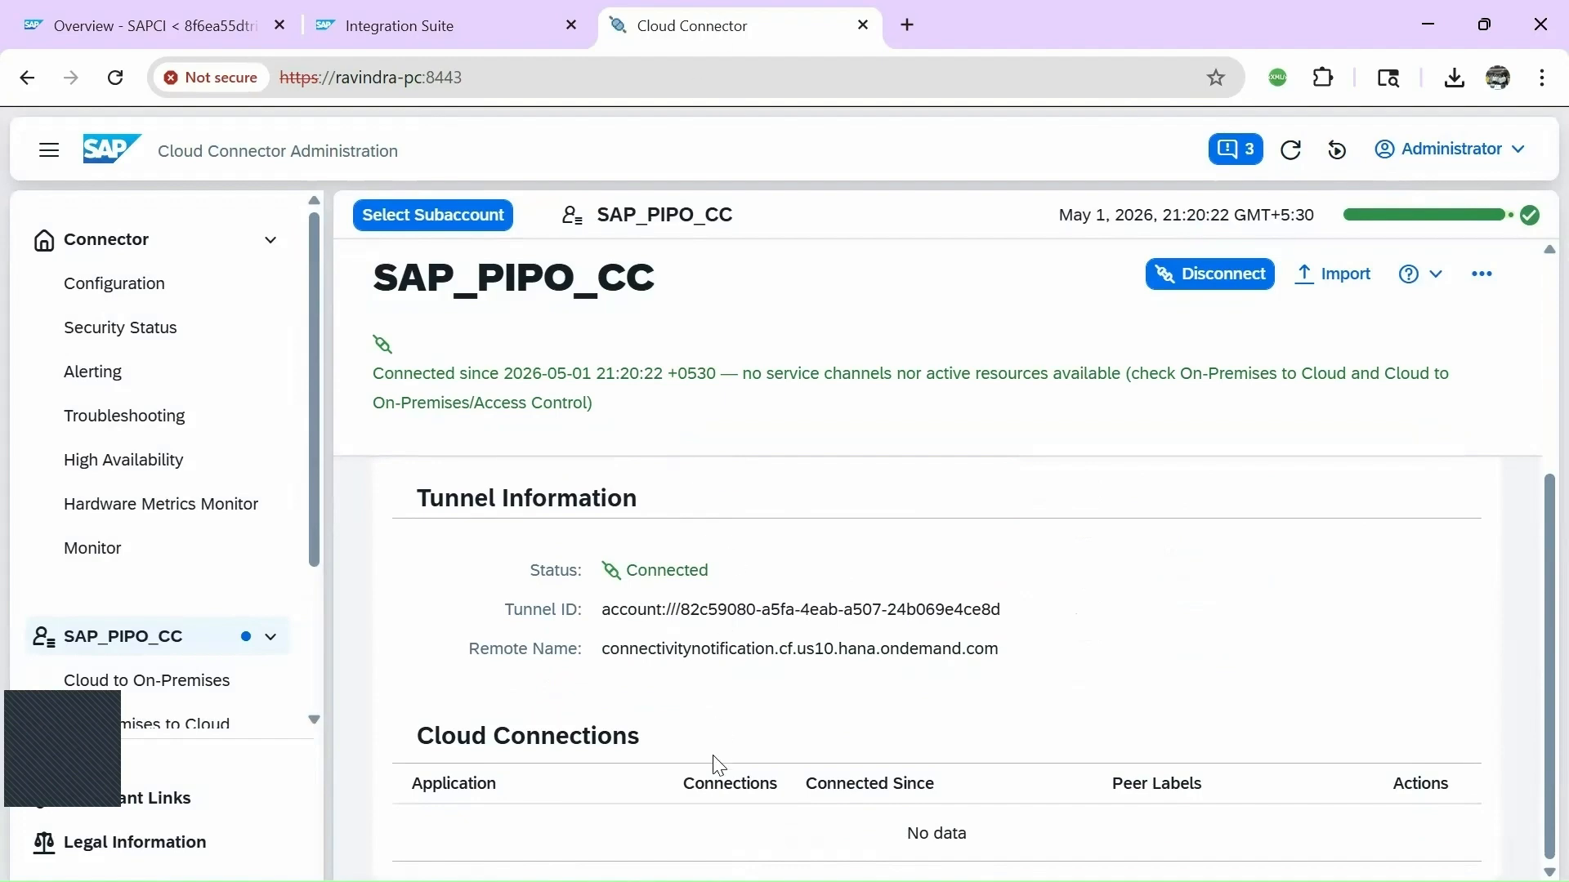
pyautogui.press('super')
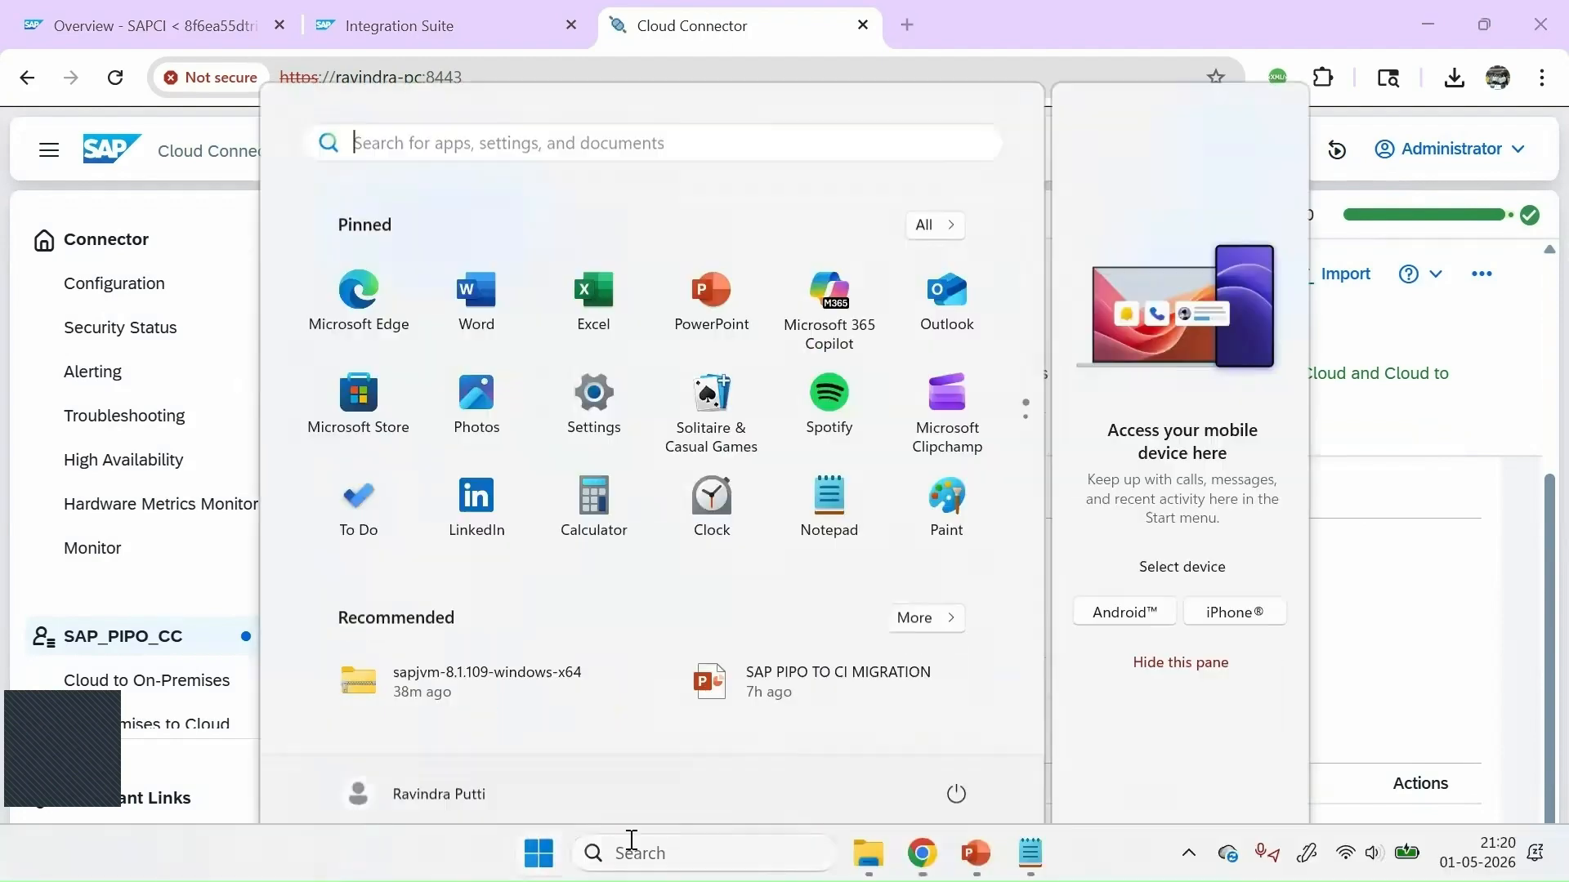
pyautogui.click(630, 849)
pyautogui.write('serv')
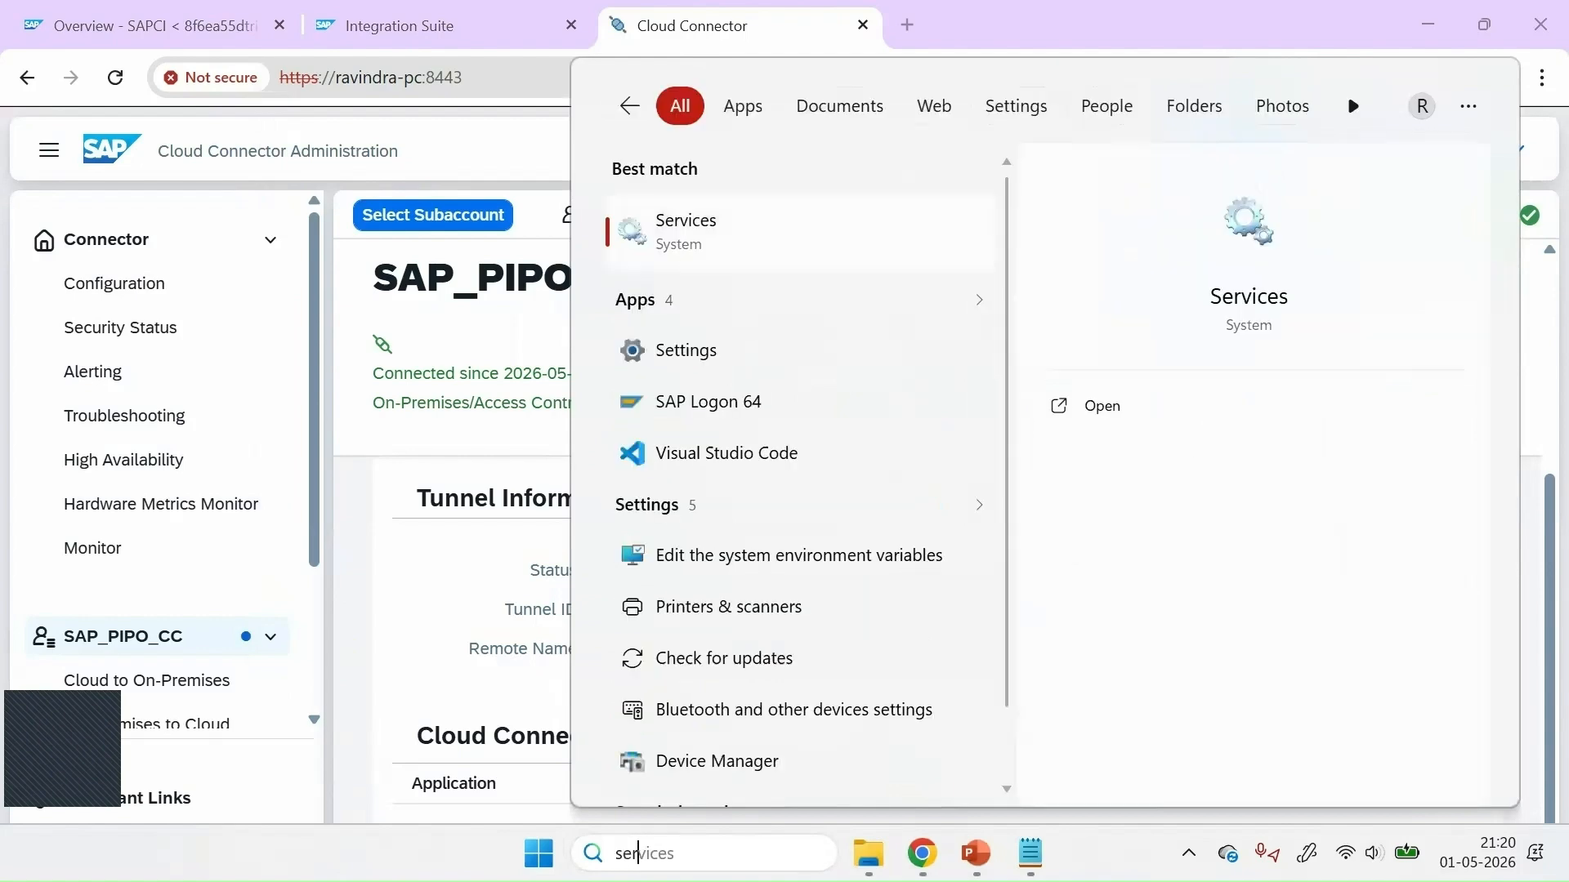
pyautogui.click(703, 224)
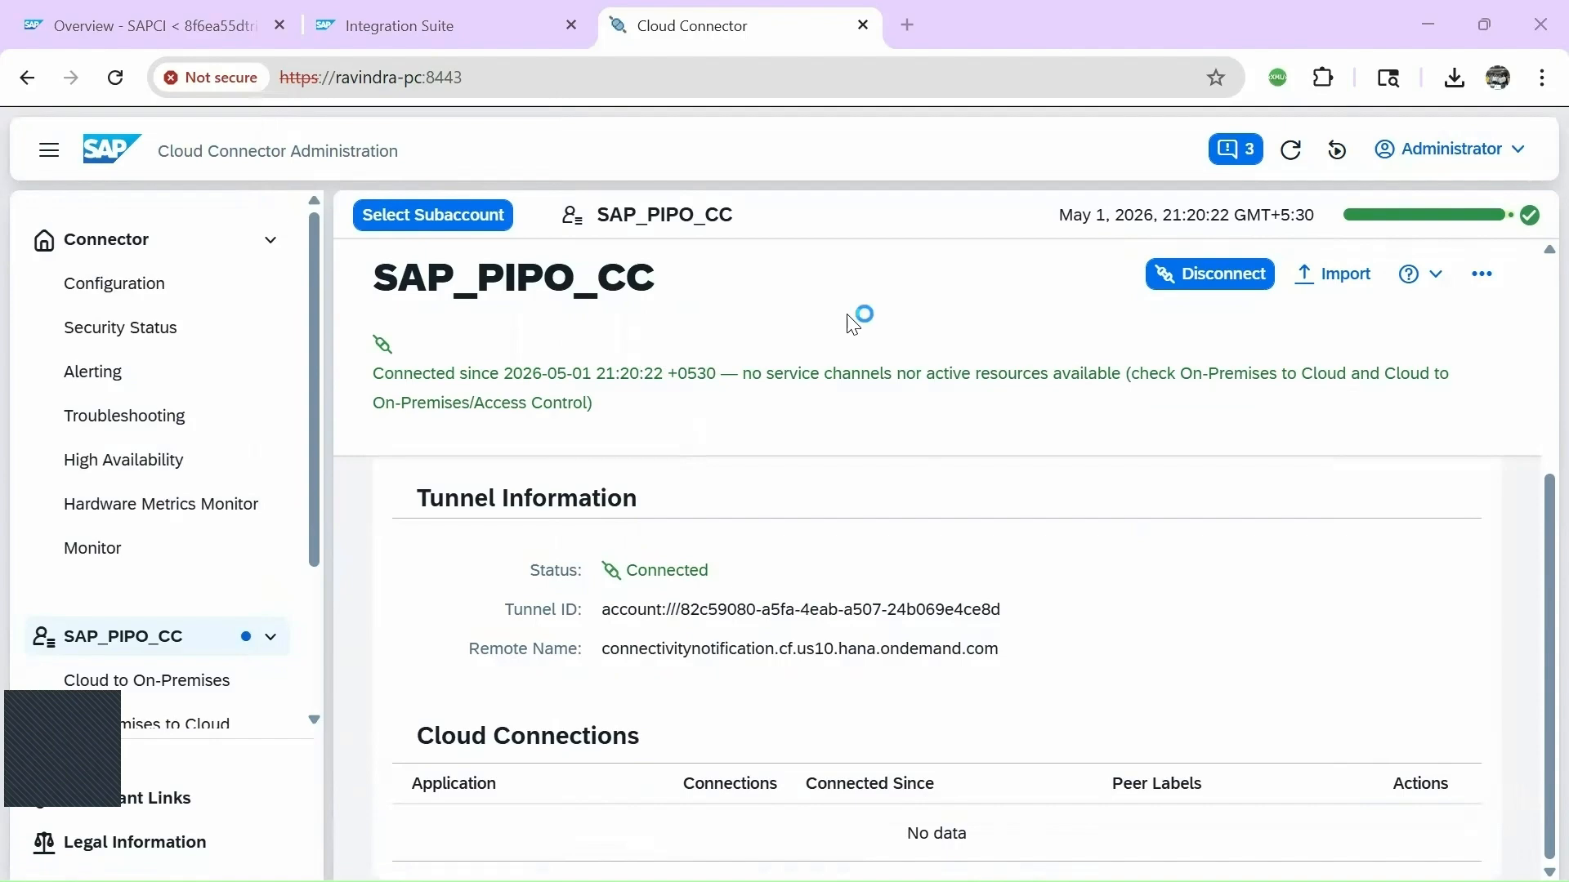
pyautogui.click(508, 359)
pyautogui.press('s')
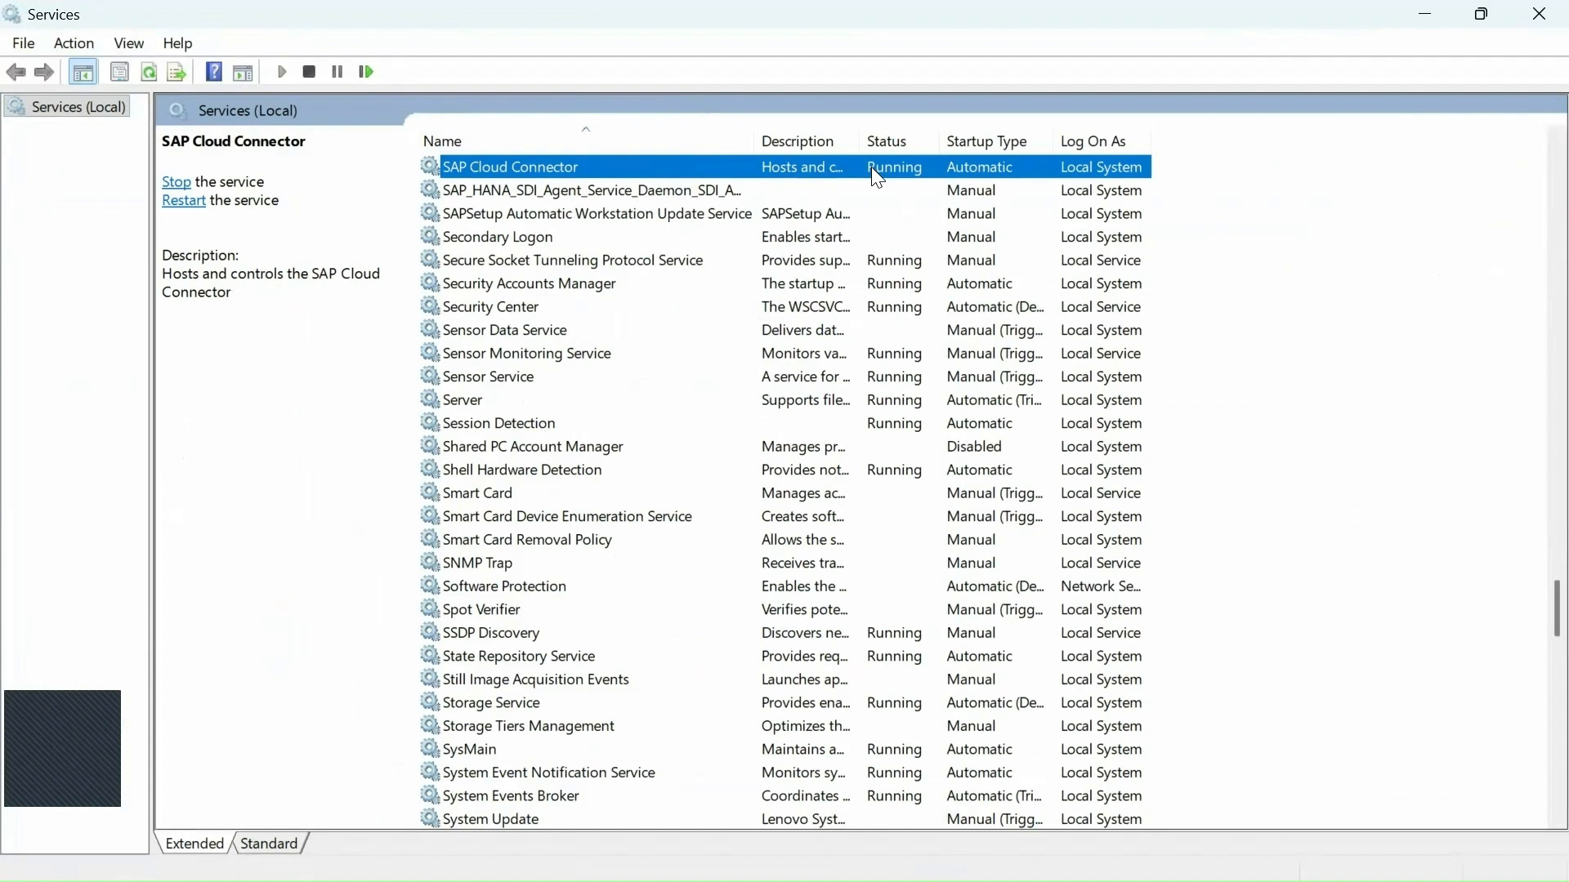
pyautogui.rightClick(609, 173)
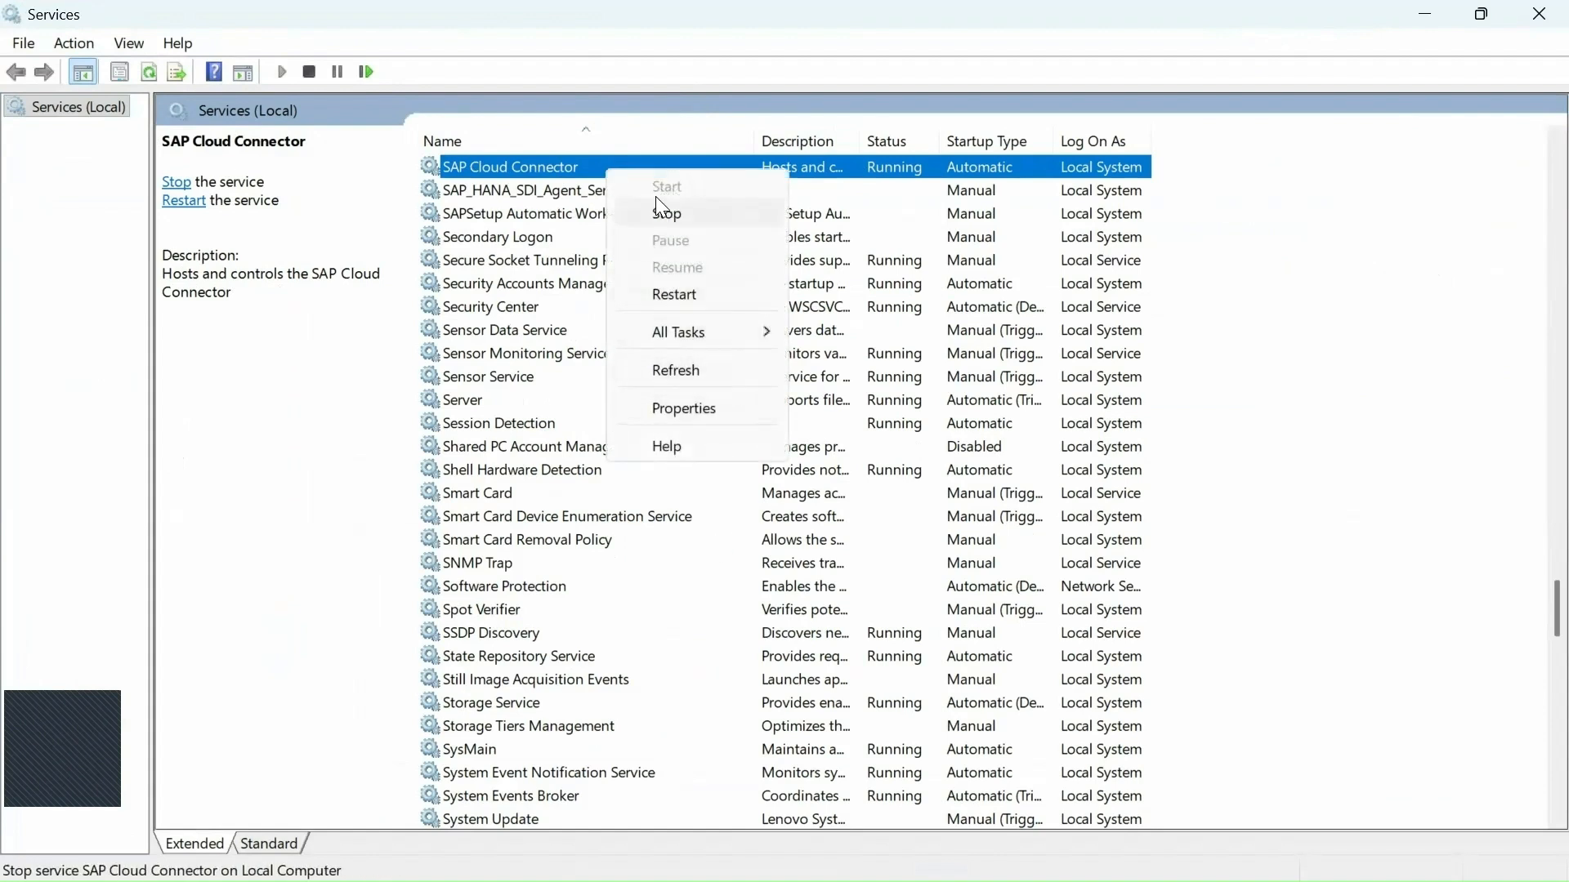
pyautogui.moveTo(715, 330)
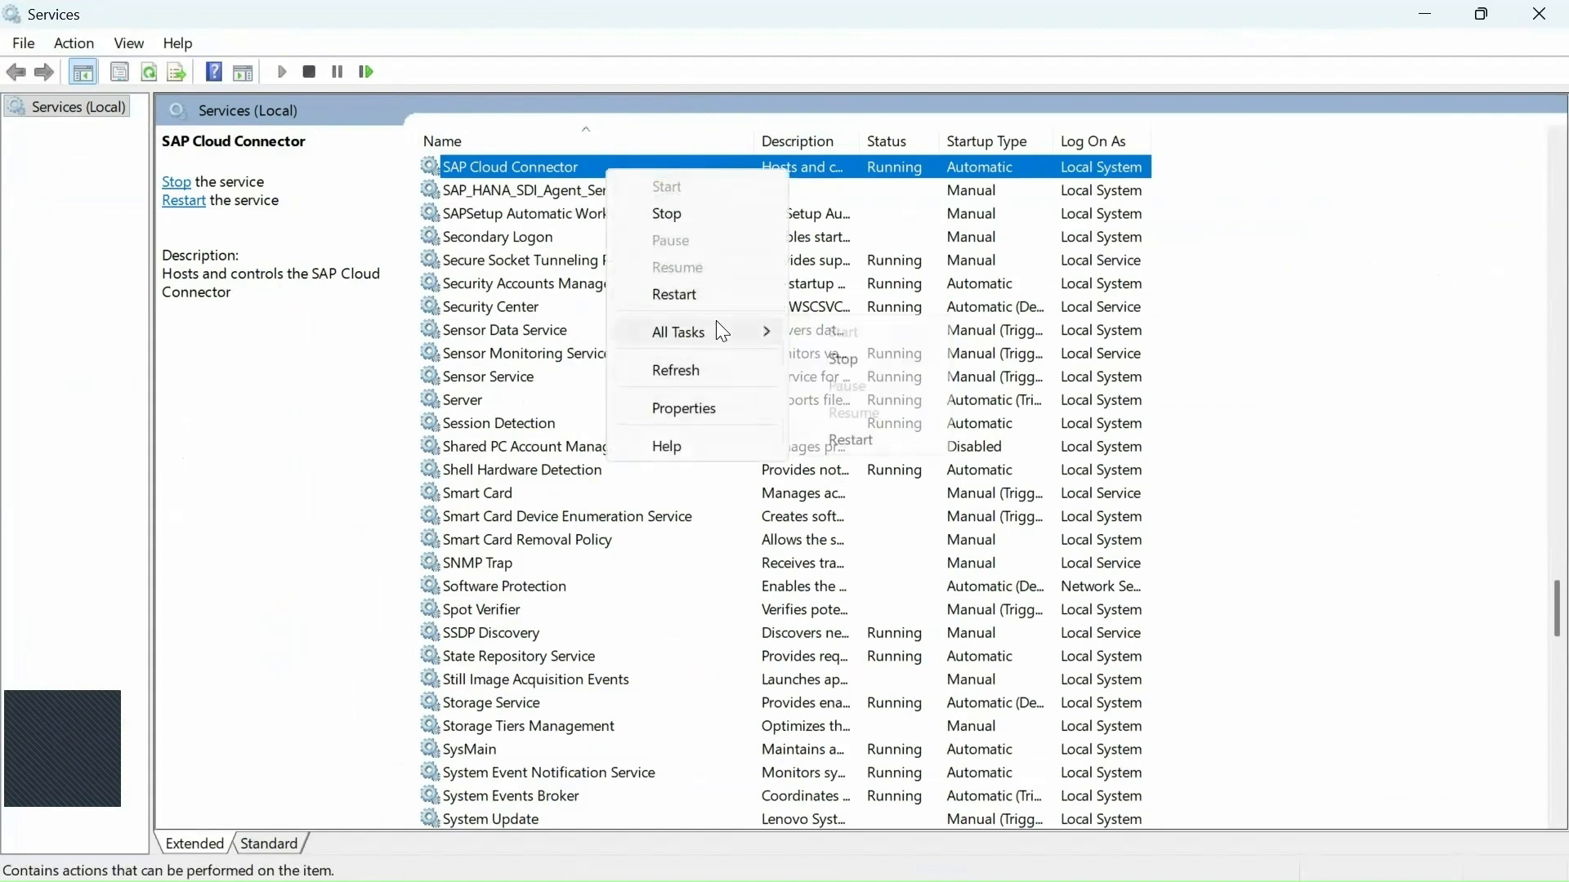
pyautogui.click(994, 148)
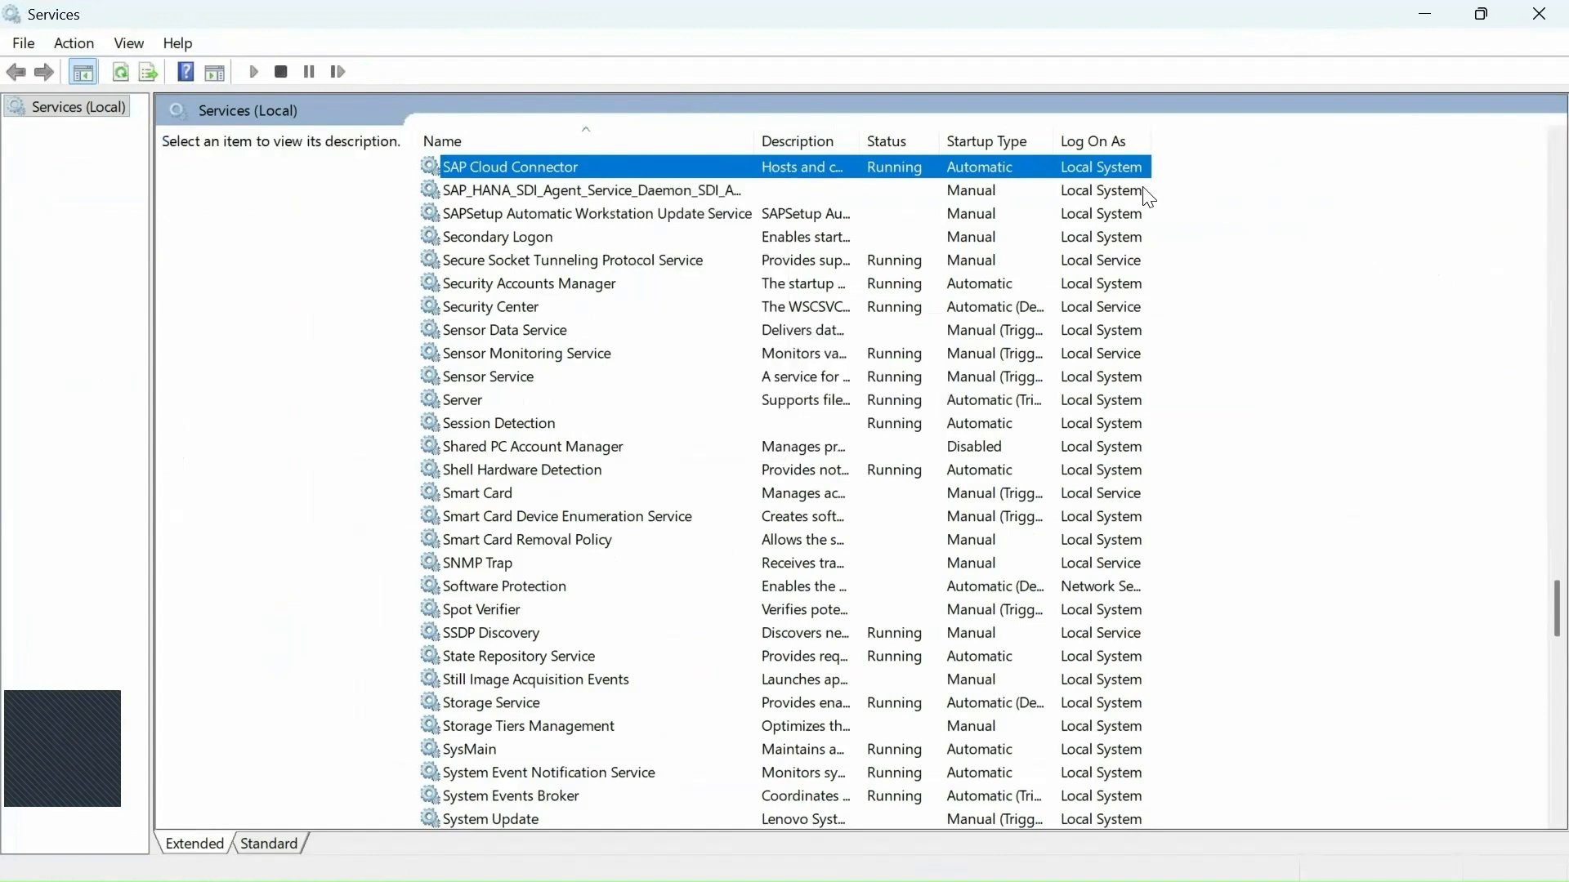
pyautogui.click(1425, 13)
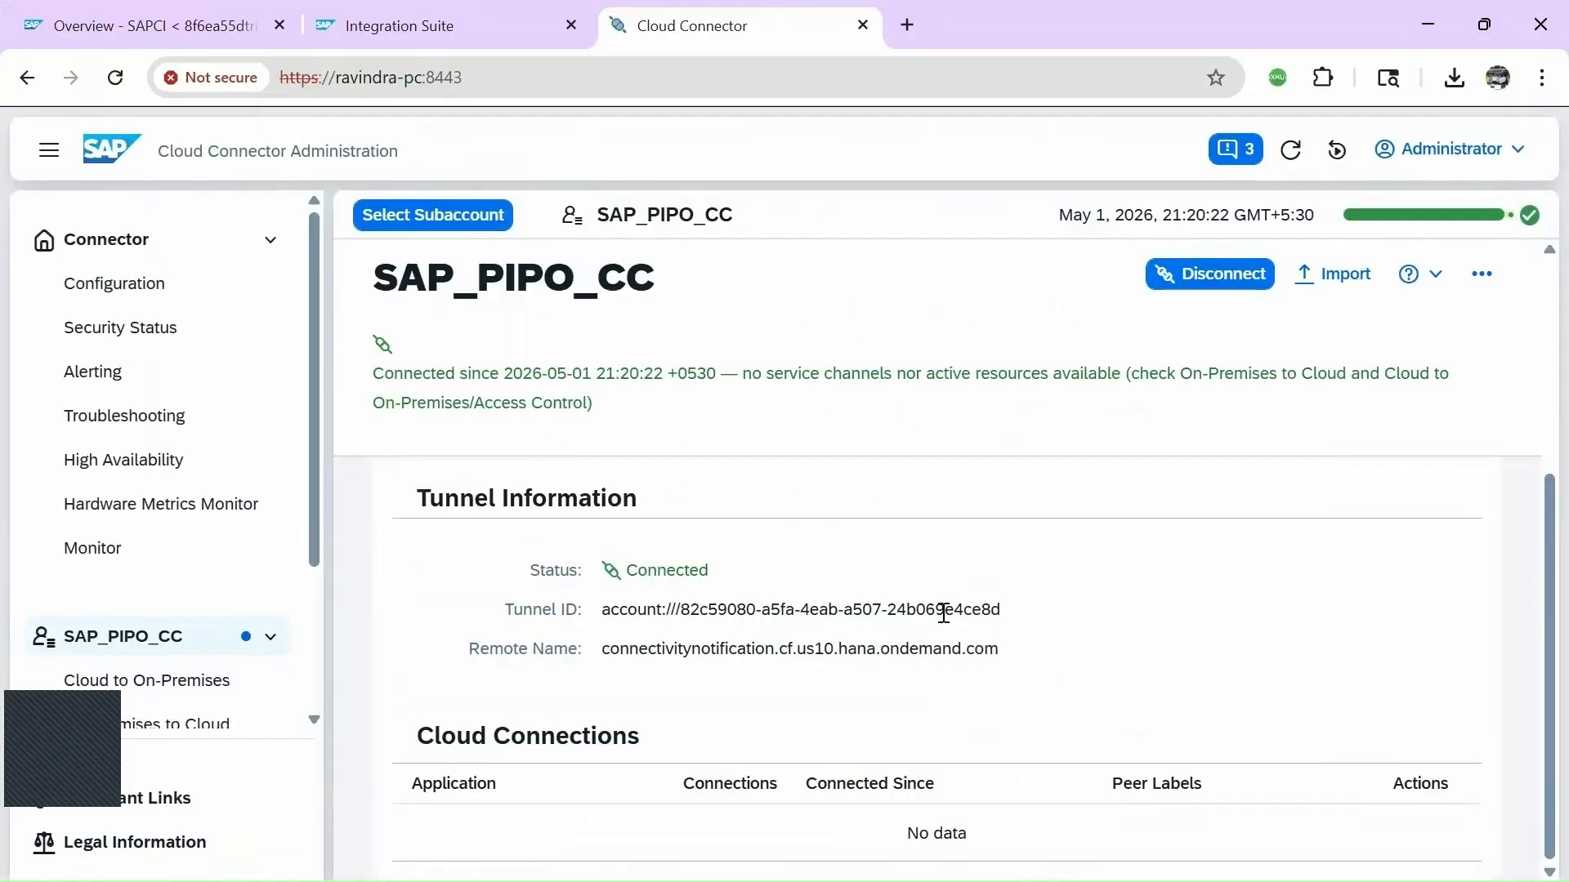
pyautogui.hotkey('alt', 'Tab')
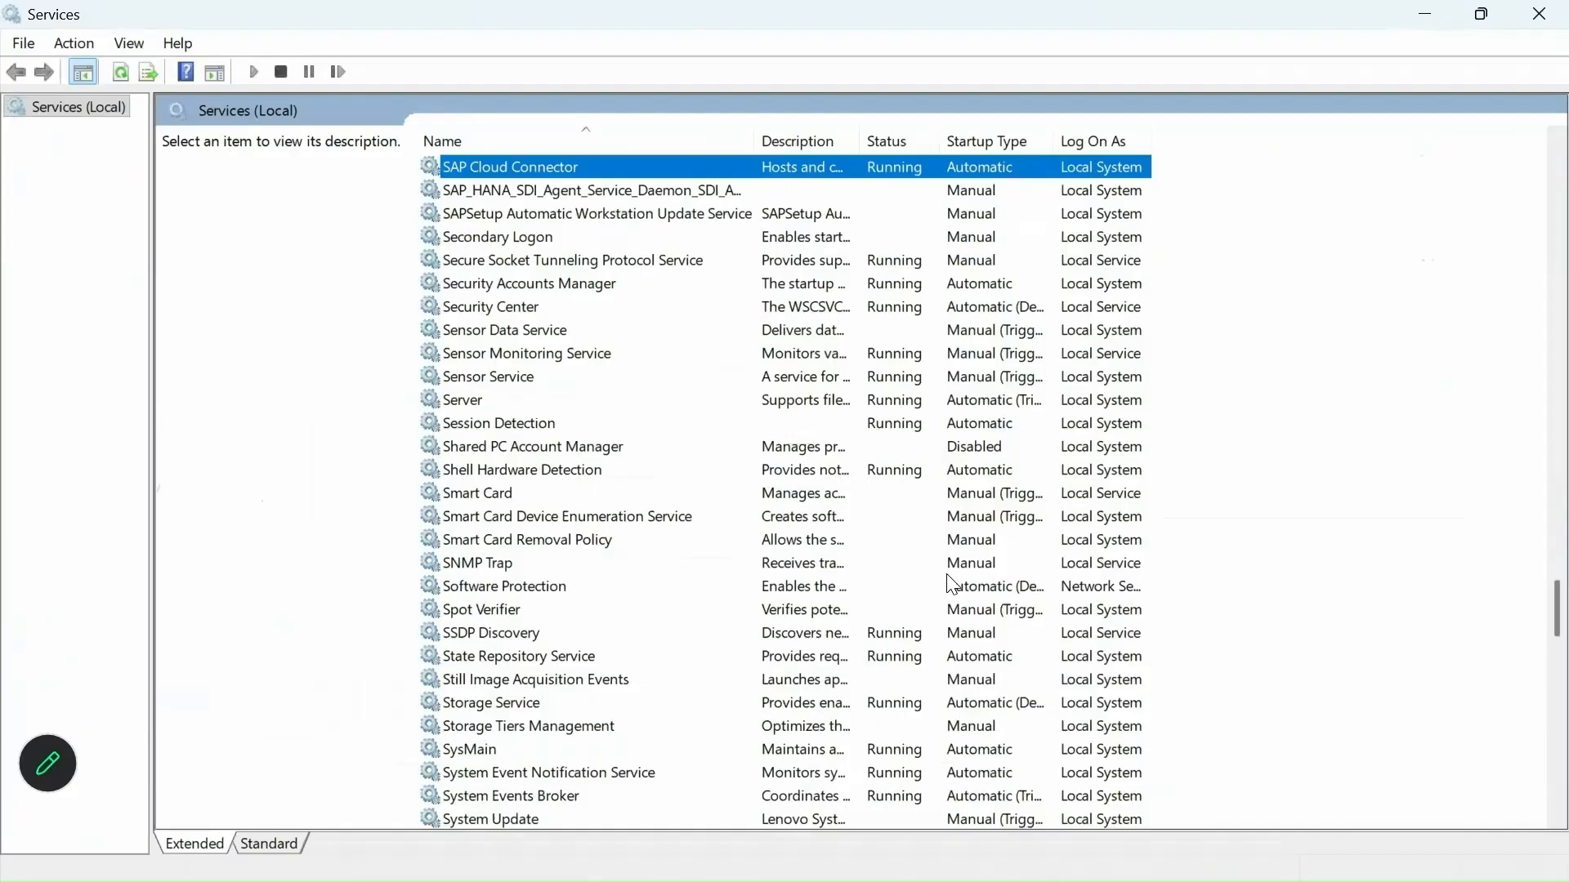
pyautogui.click(1539, 14)
pyautogui.hotkey('alt', 'Tab')
pyautogui.hotkey('alt', 'Tab')
pyautogui.hotkey('alt', 'Tab')
pyautogui.hotkey('alt', 'Tab')
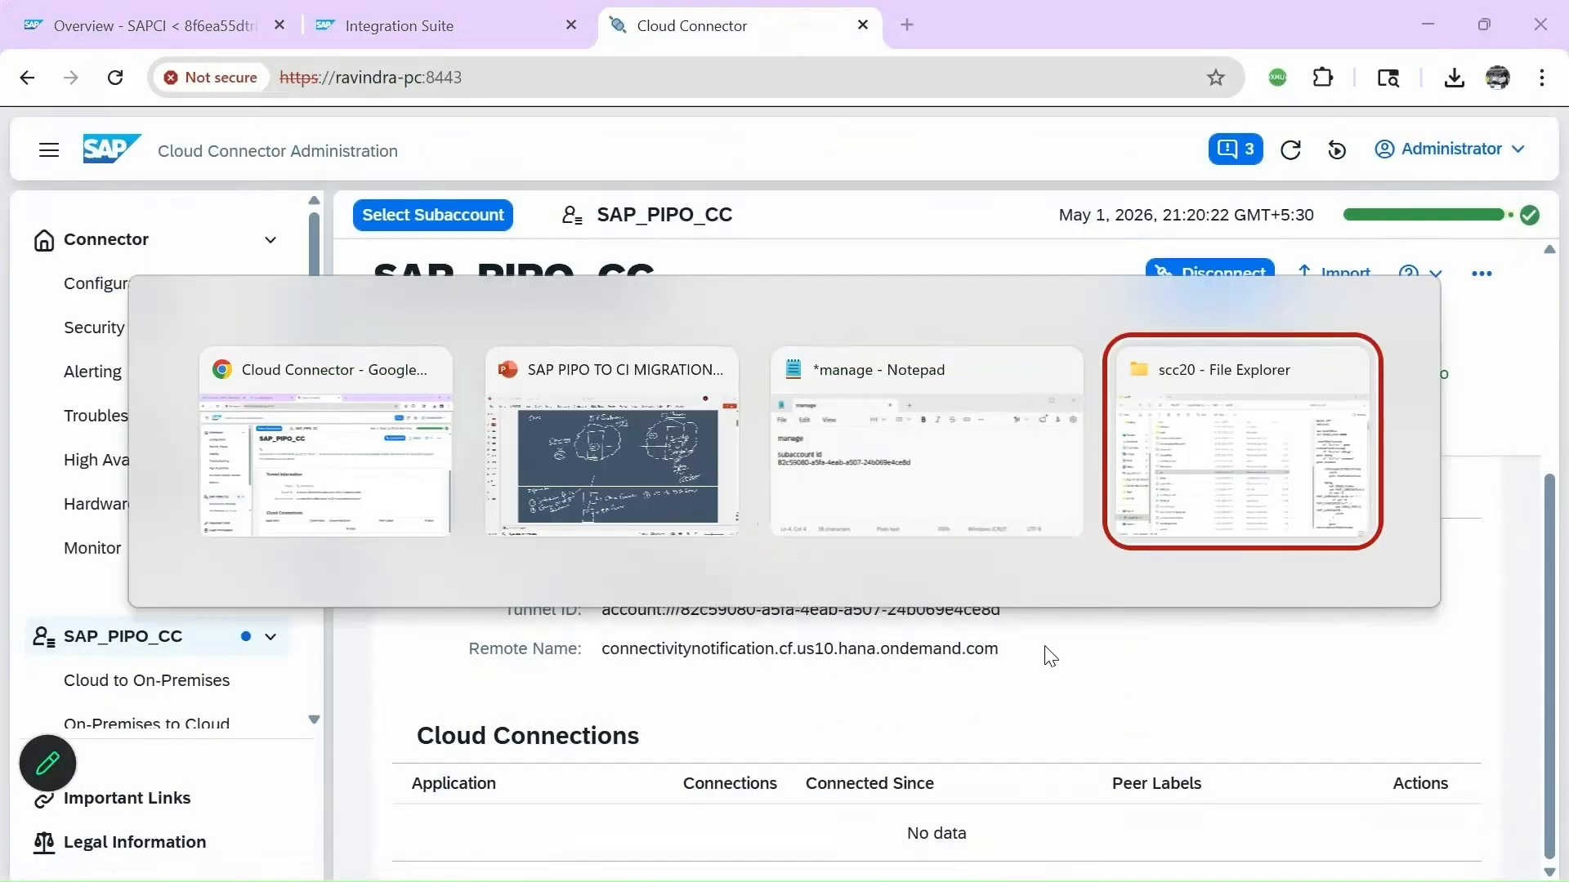
# Glance at the SAP PIPO TO CI MIGRATION slide, then return to Cloud Connector Administration.
pyautogui.hotkey('alt', 'Tab')
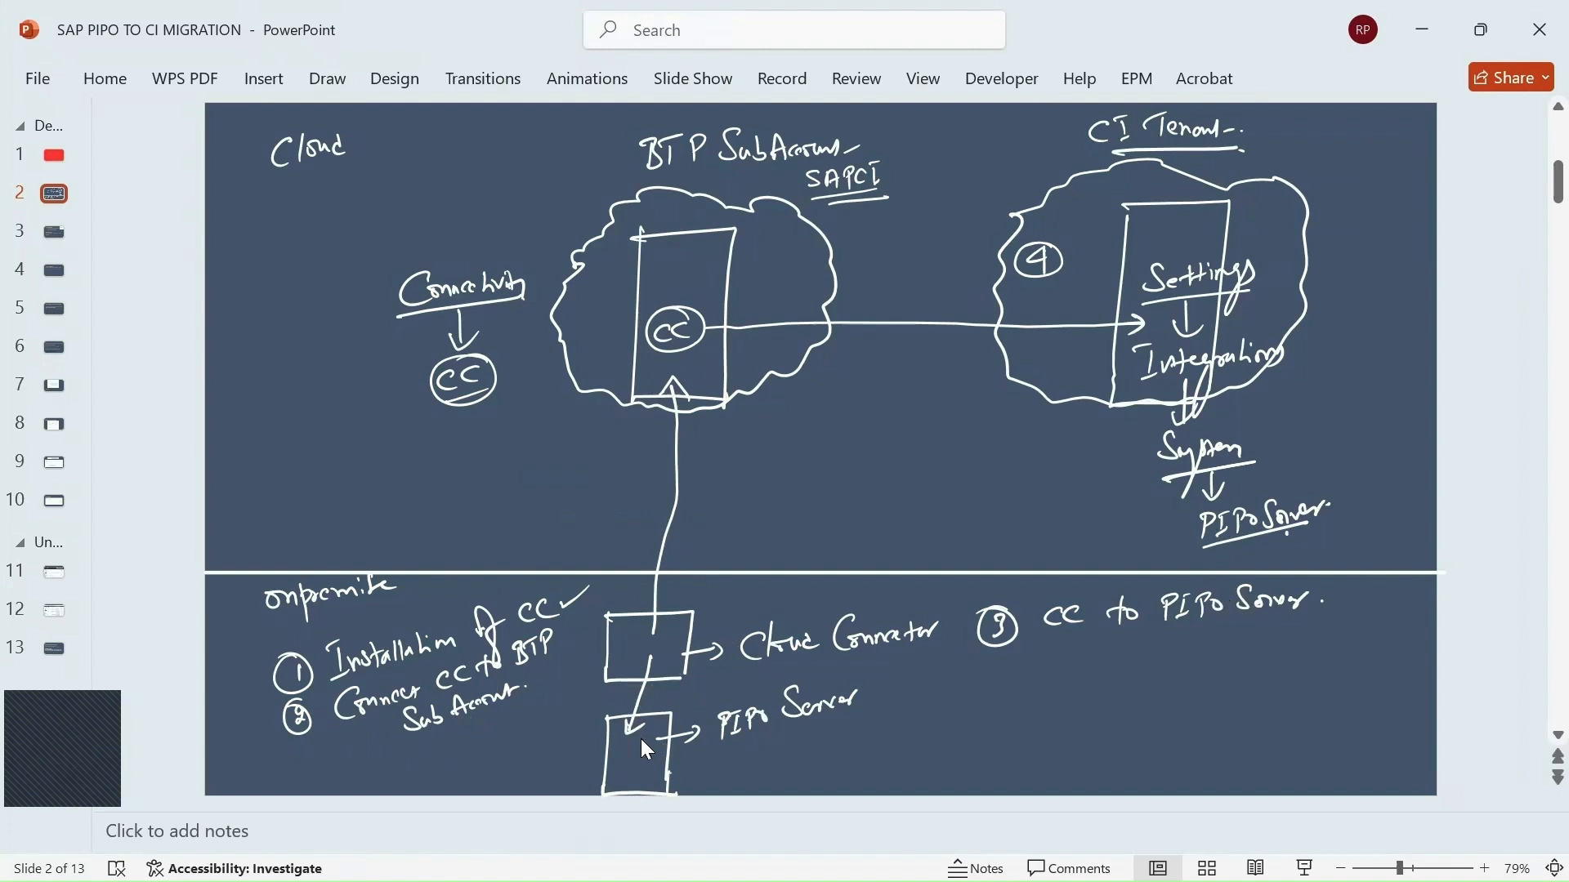
pyautogui.hotkey('alt', 'Tab')
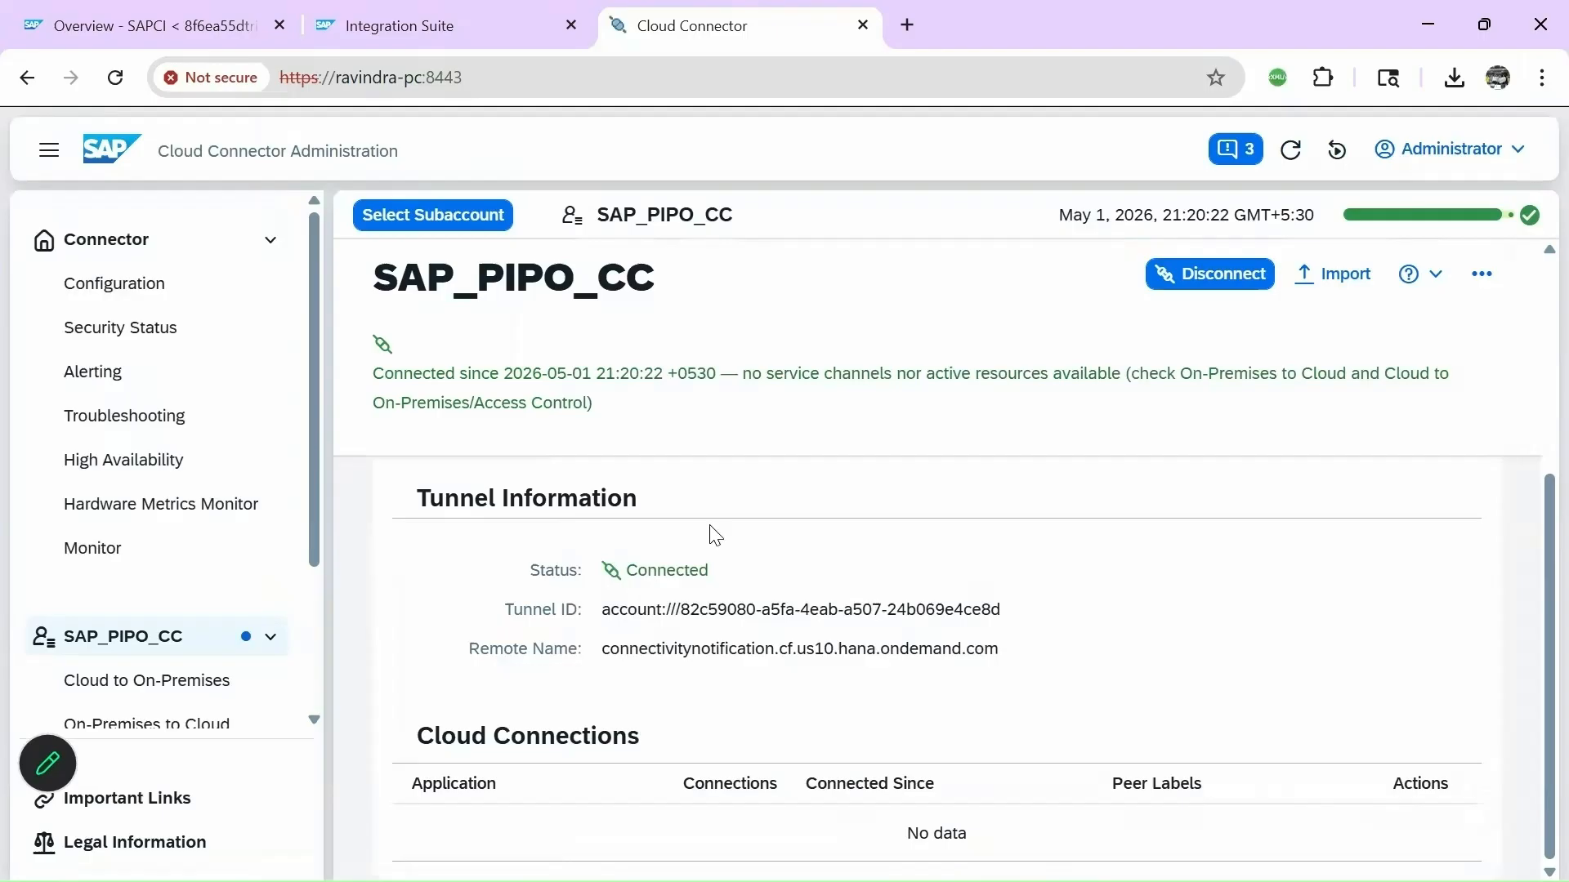
# Zoom the page to 80% and start a new system mapping under Cloud to On-Premises.
pyautogui.moveTo(314, 537); pyautogui.dragTo(307, 672)
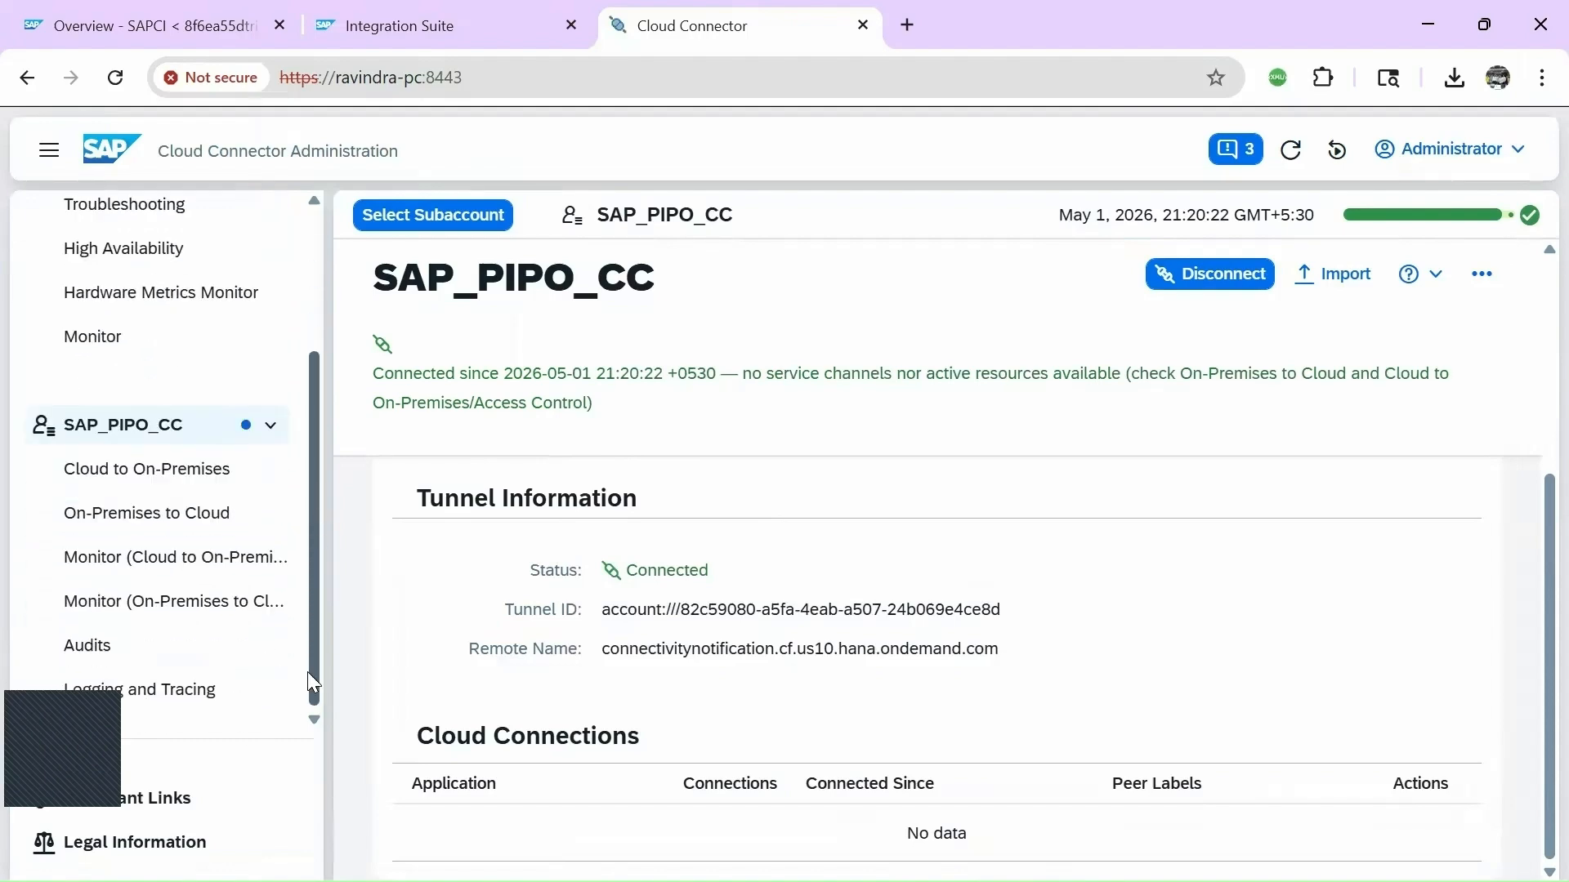
pyautogui.click(1542, 77)
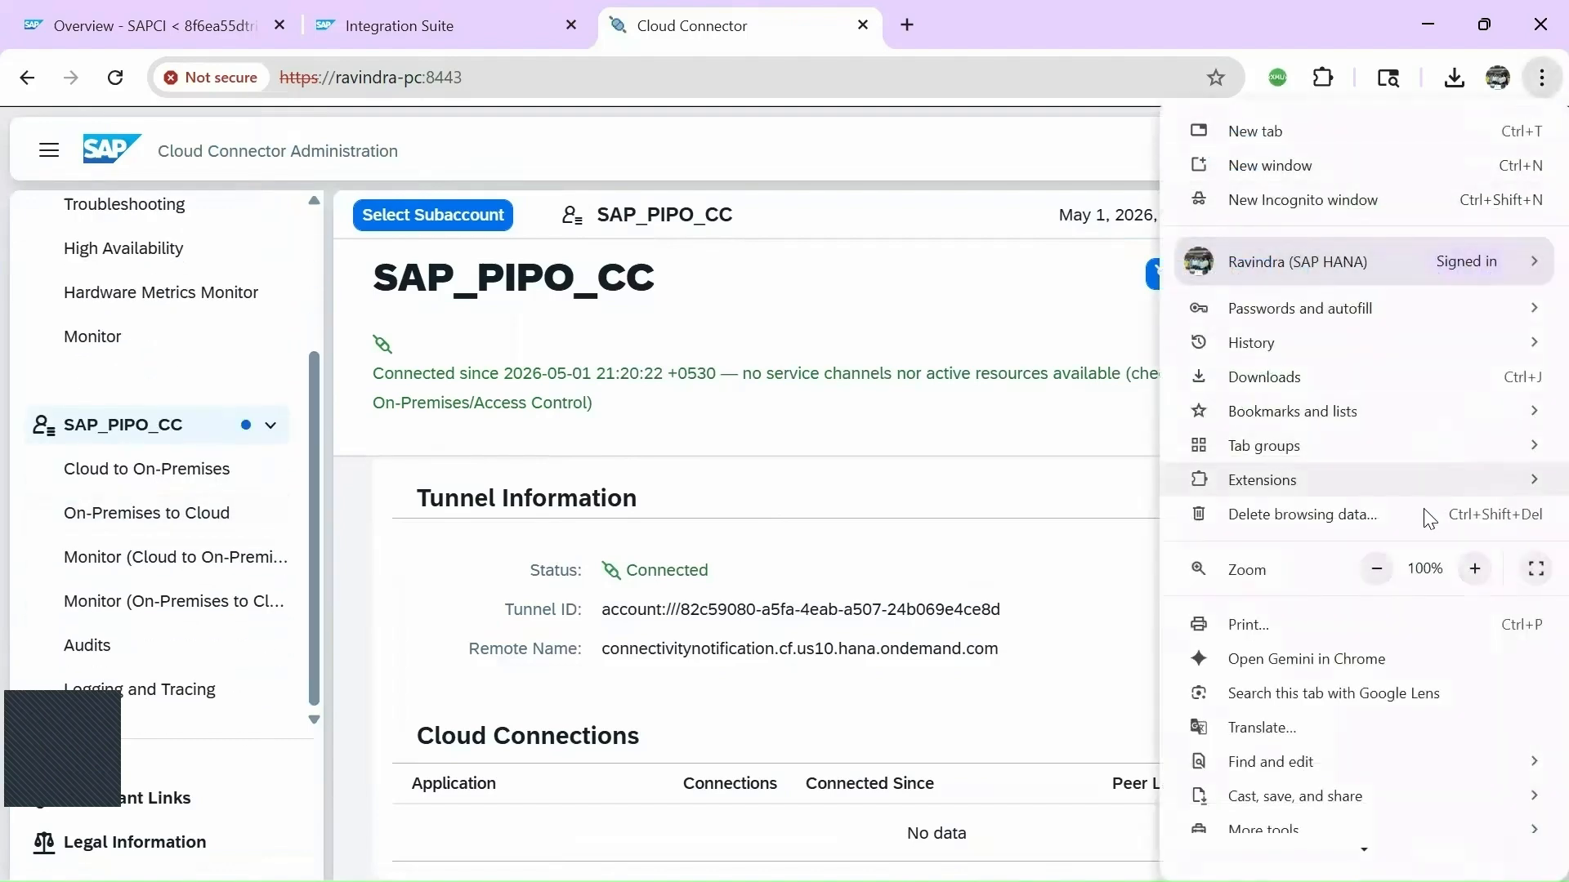
pyautogui.click(1374, 571)
pyautogui.click(1376, 571)
pyautogui.click(817, 540)
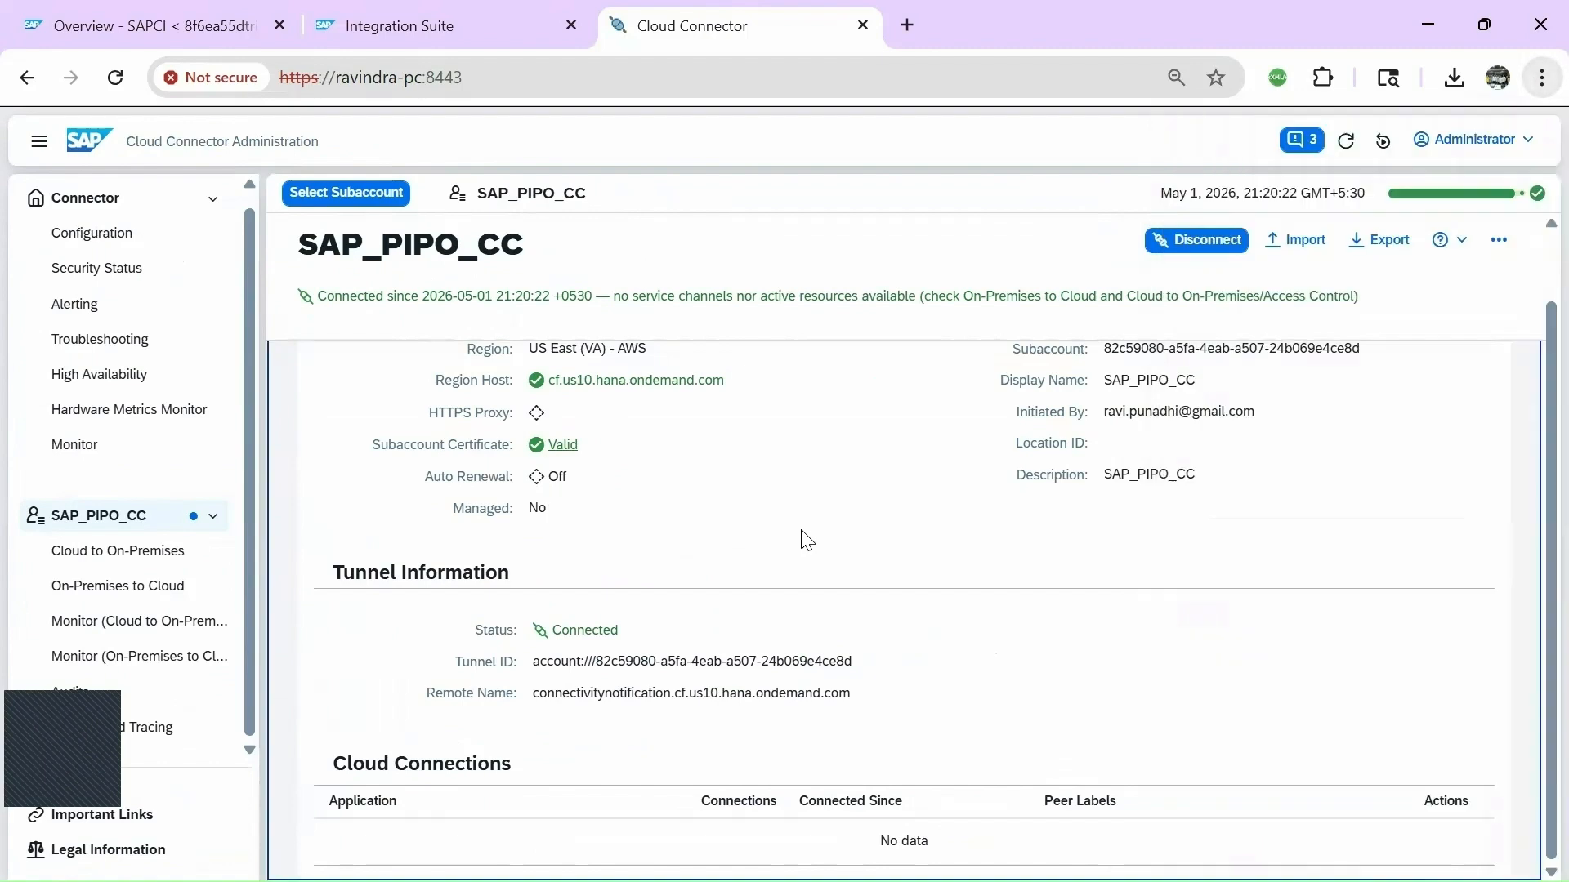
pyautogui.click(127, 552)
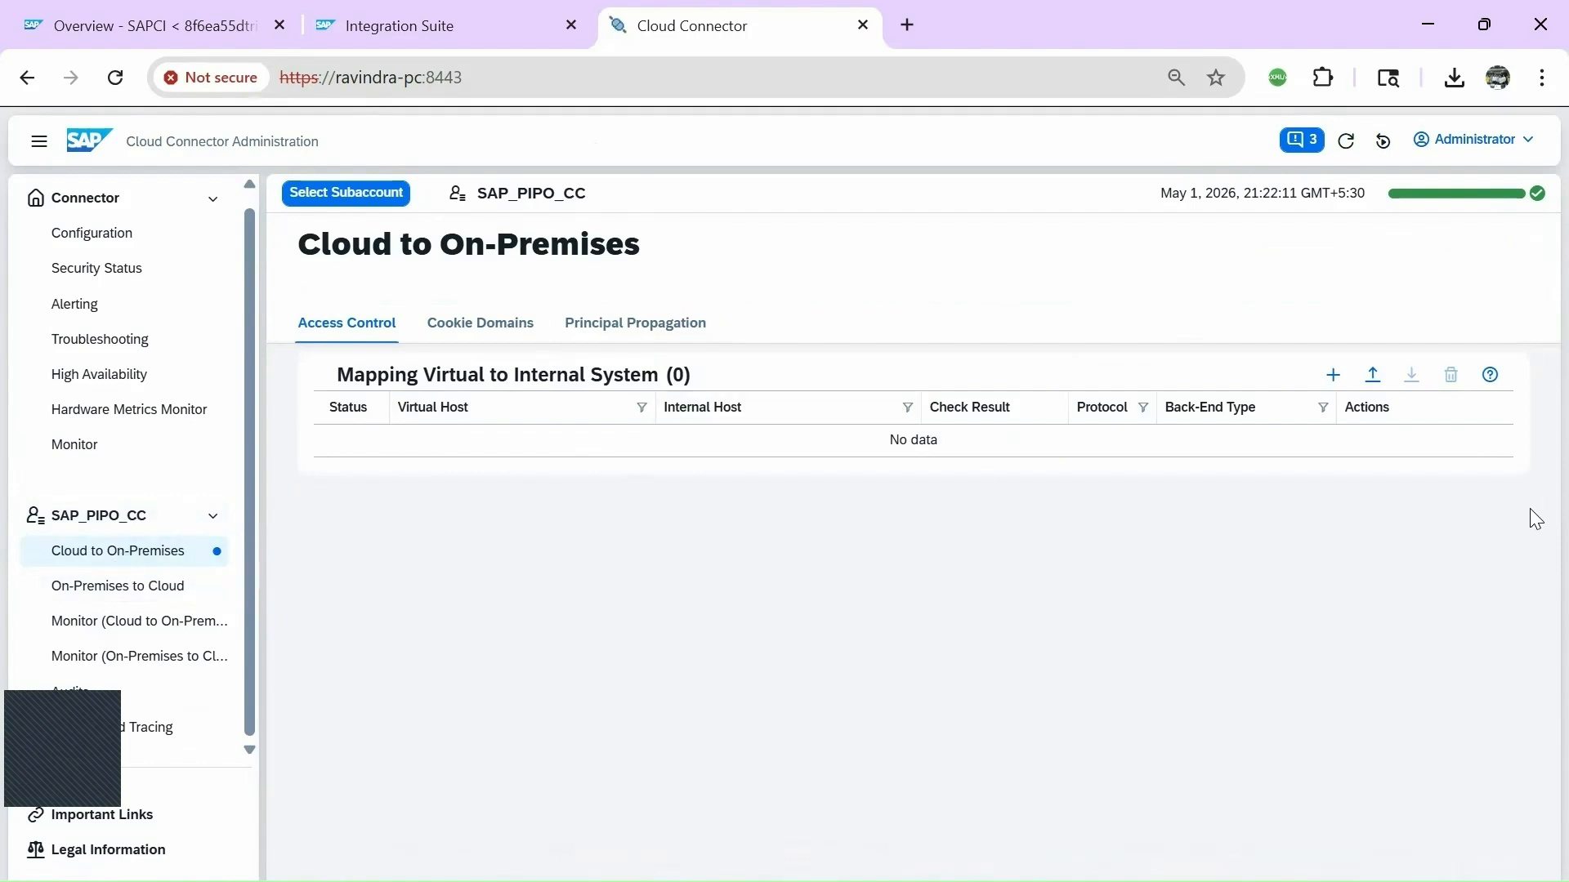
pyautogui.click(1333, 375)
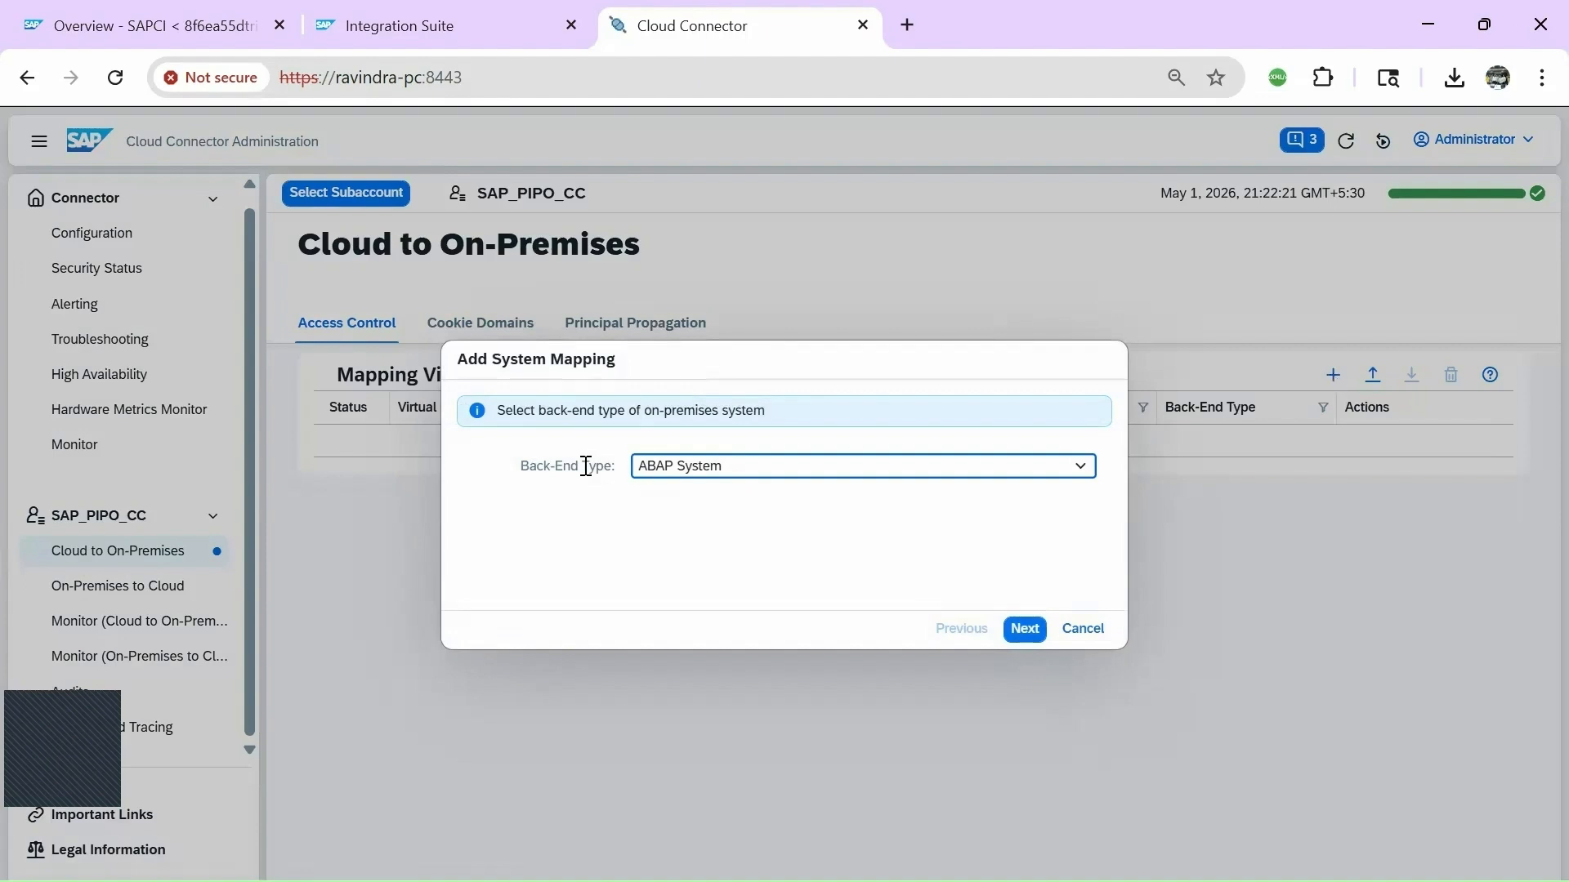
# Keep back-end type ABAP System and protocol HTTP, reaching the Internal Host field.
pyautogui.click(716, 472)
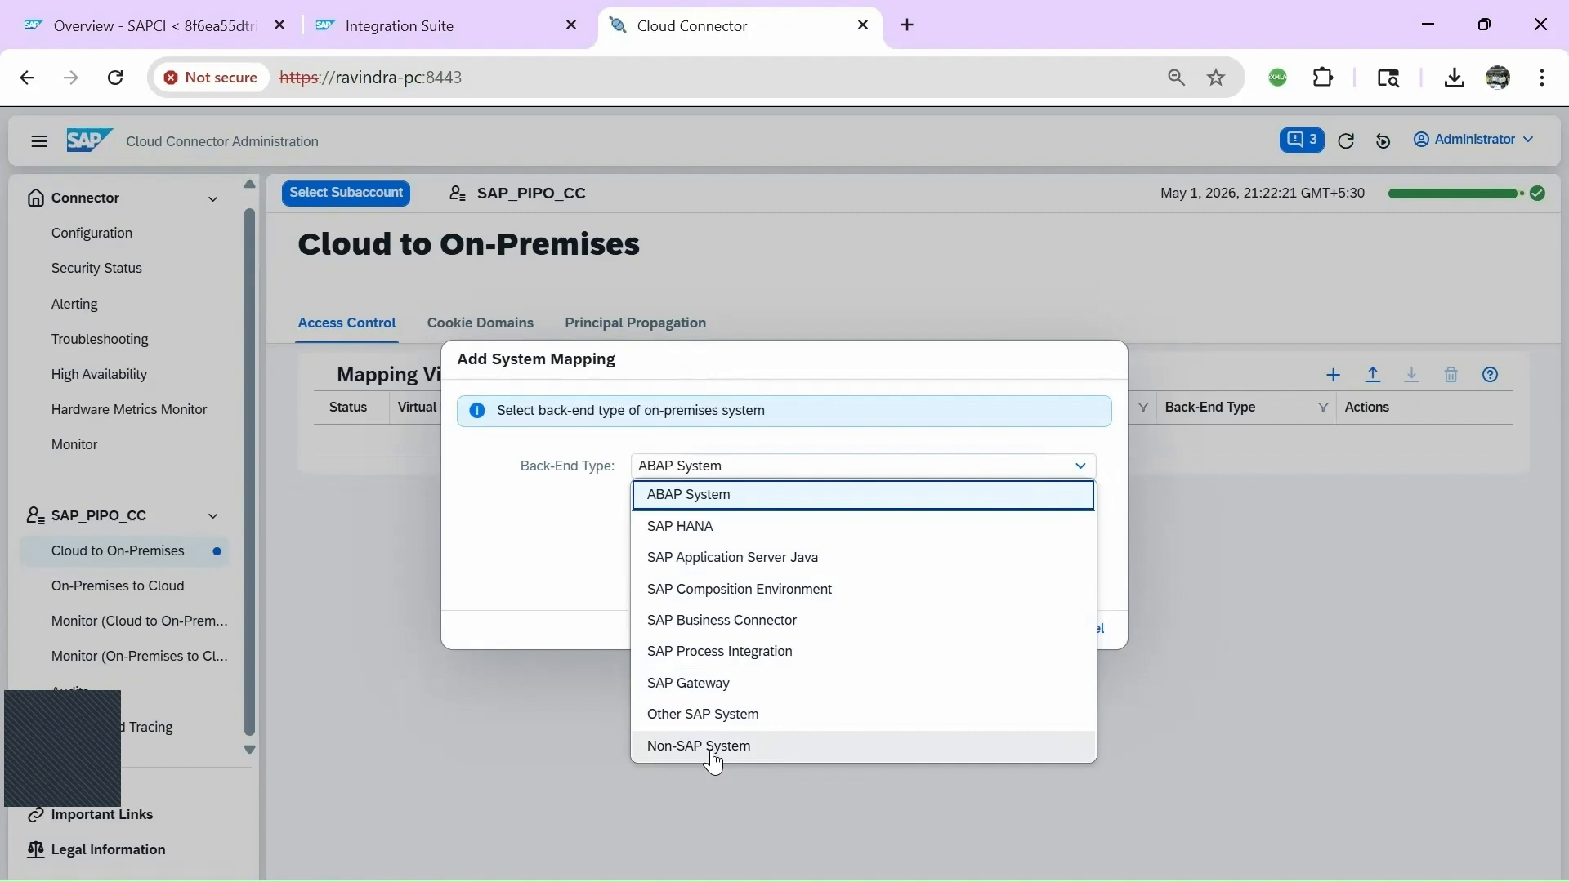
pyautogui.click(727, 495)
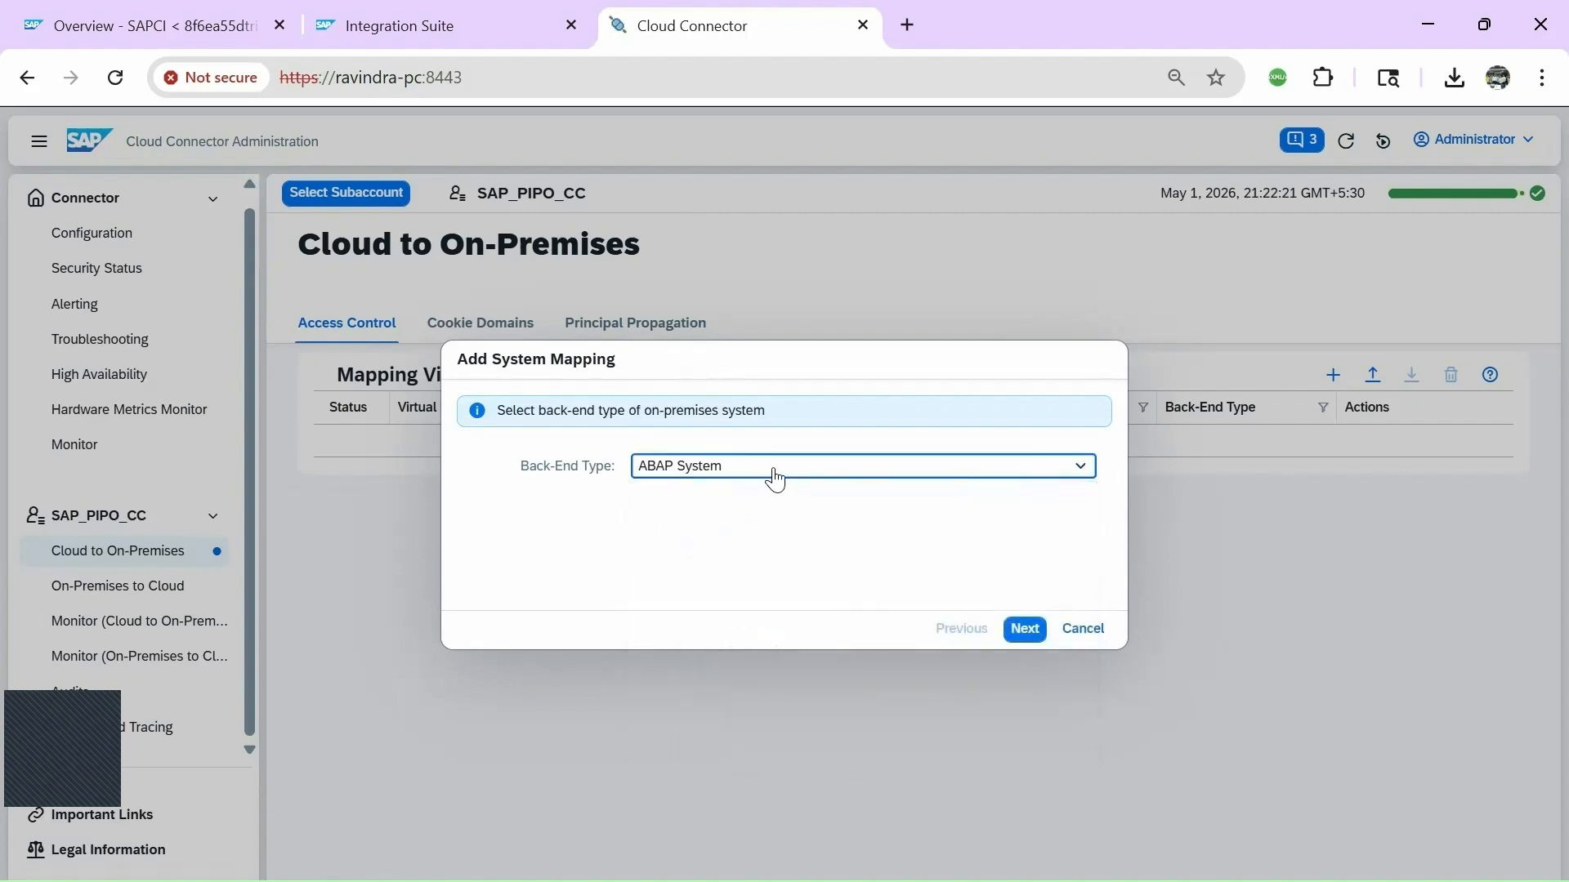
pyautogui.click(1026, 630)
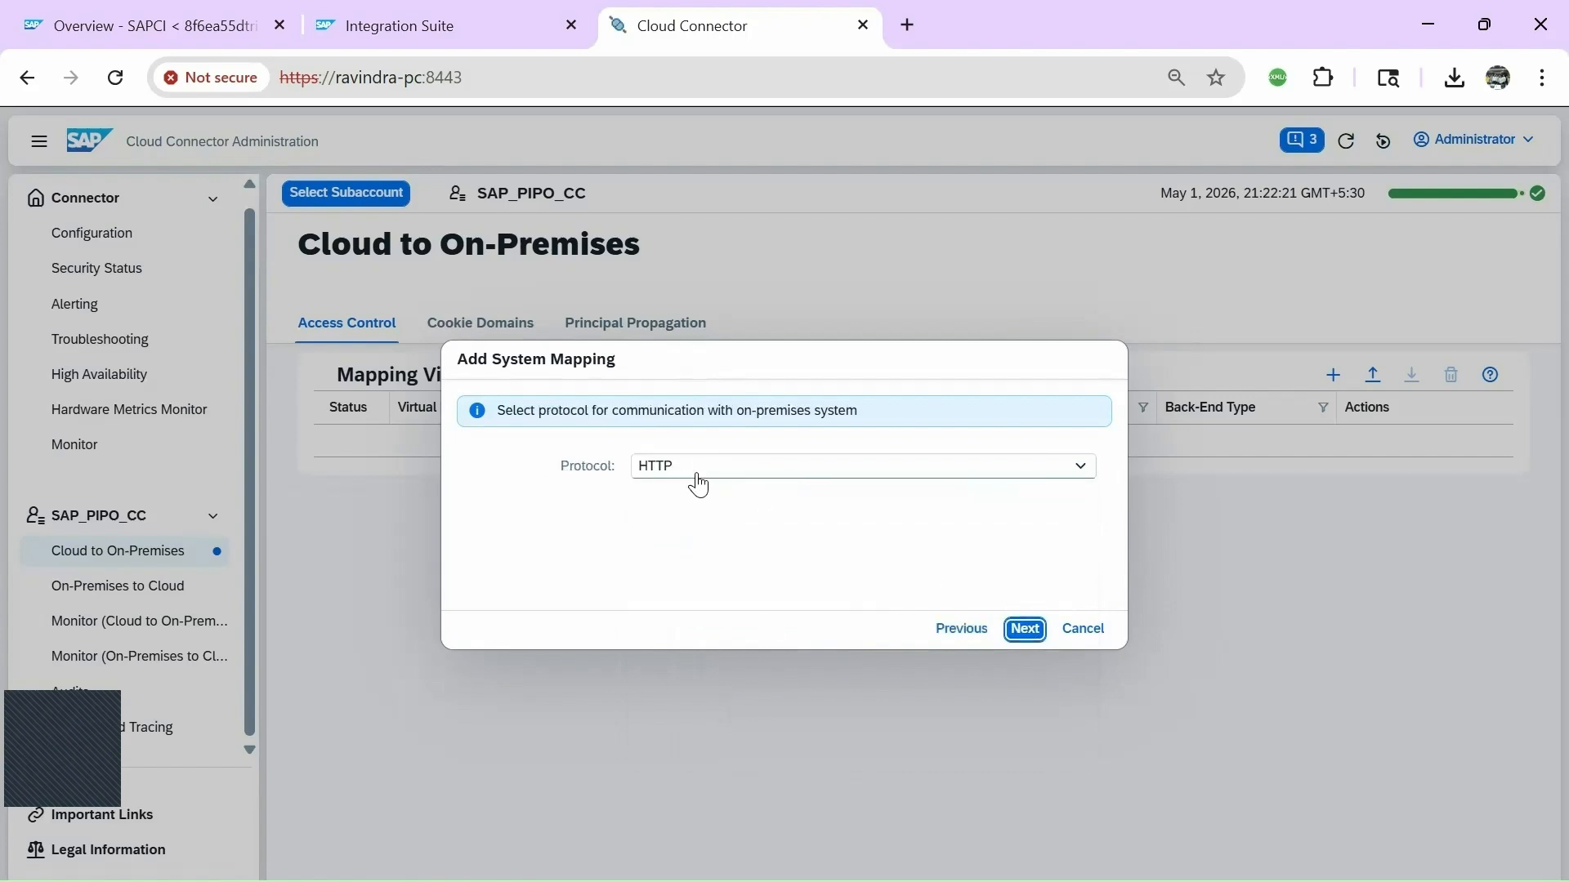
pyautogui.click(1026, 631)
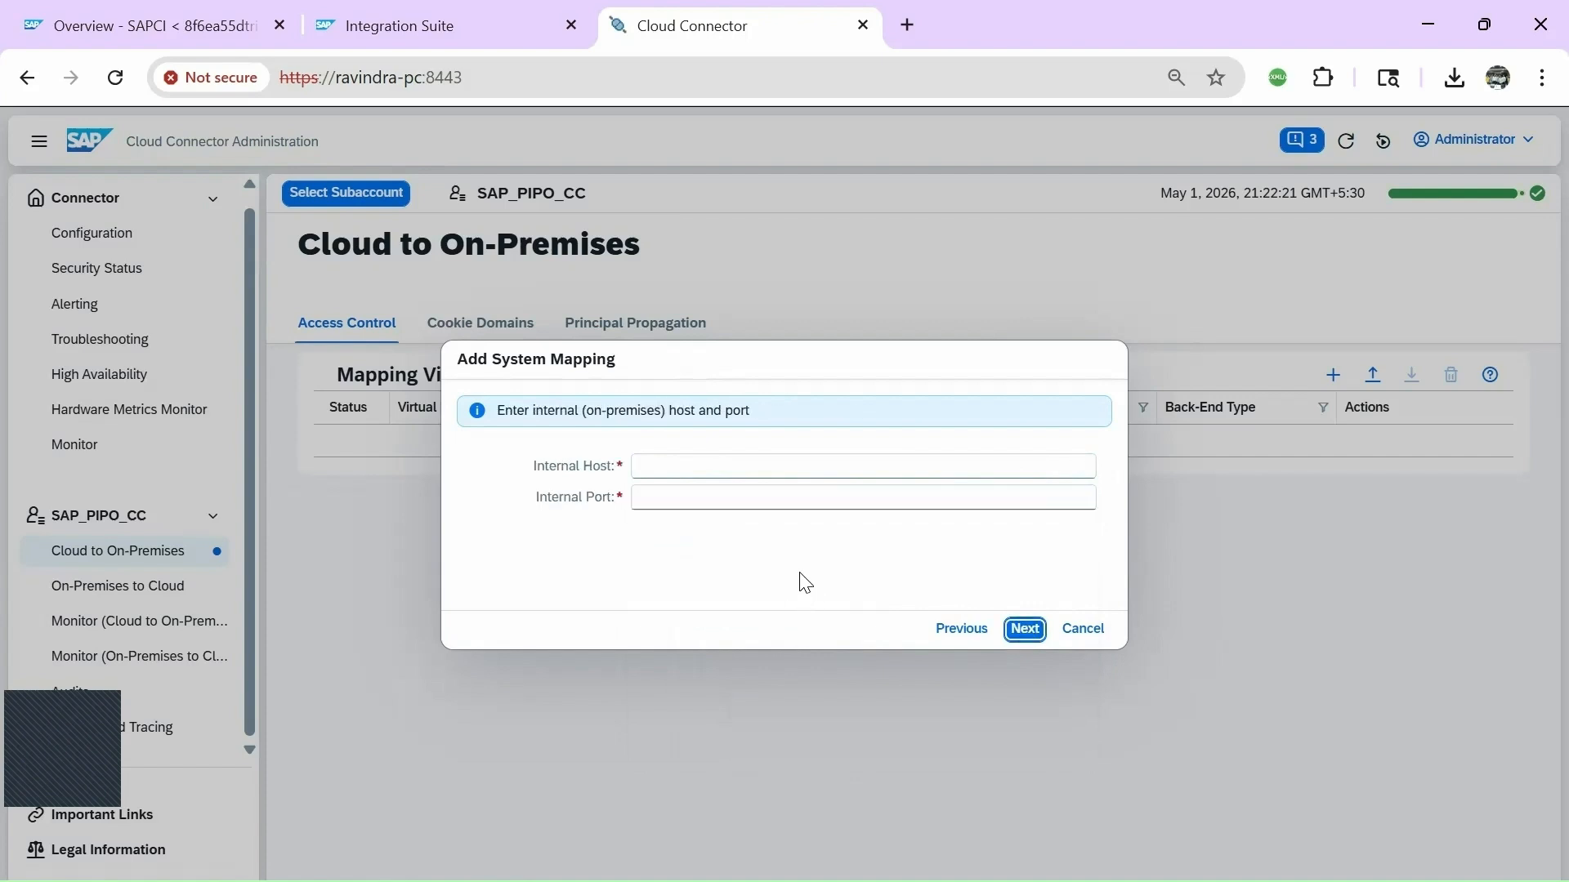
pyautogui.click(664, 465)
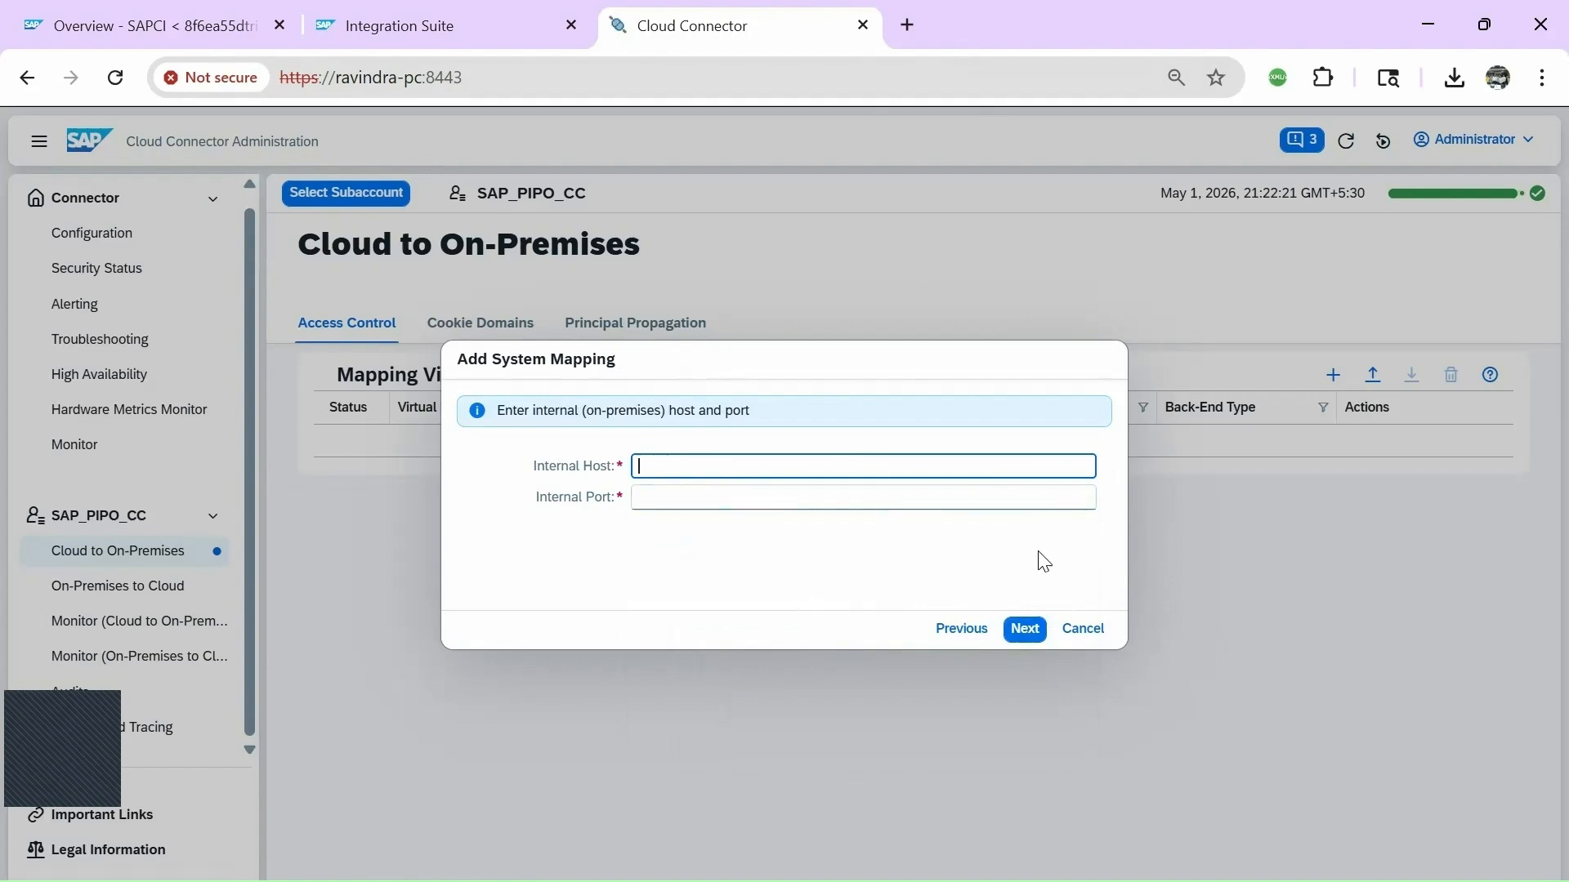
pyautogui.click(1235, 107)
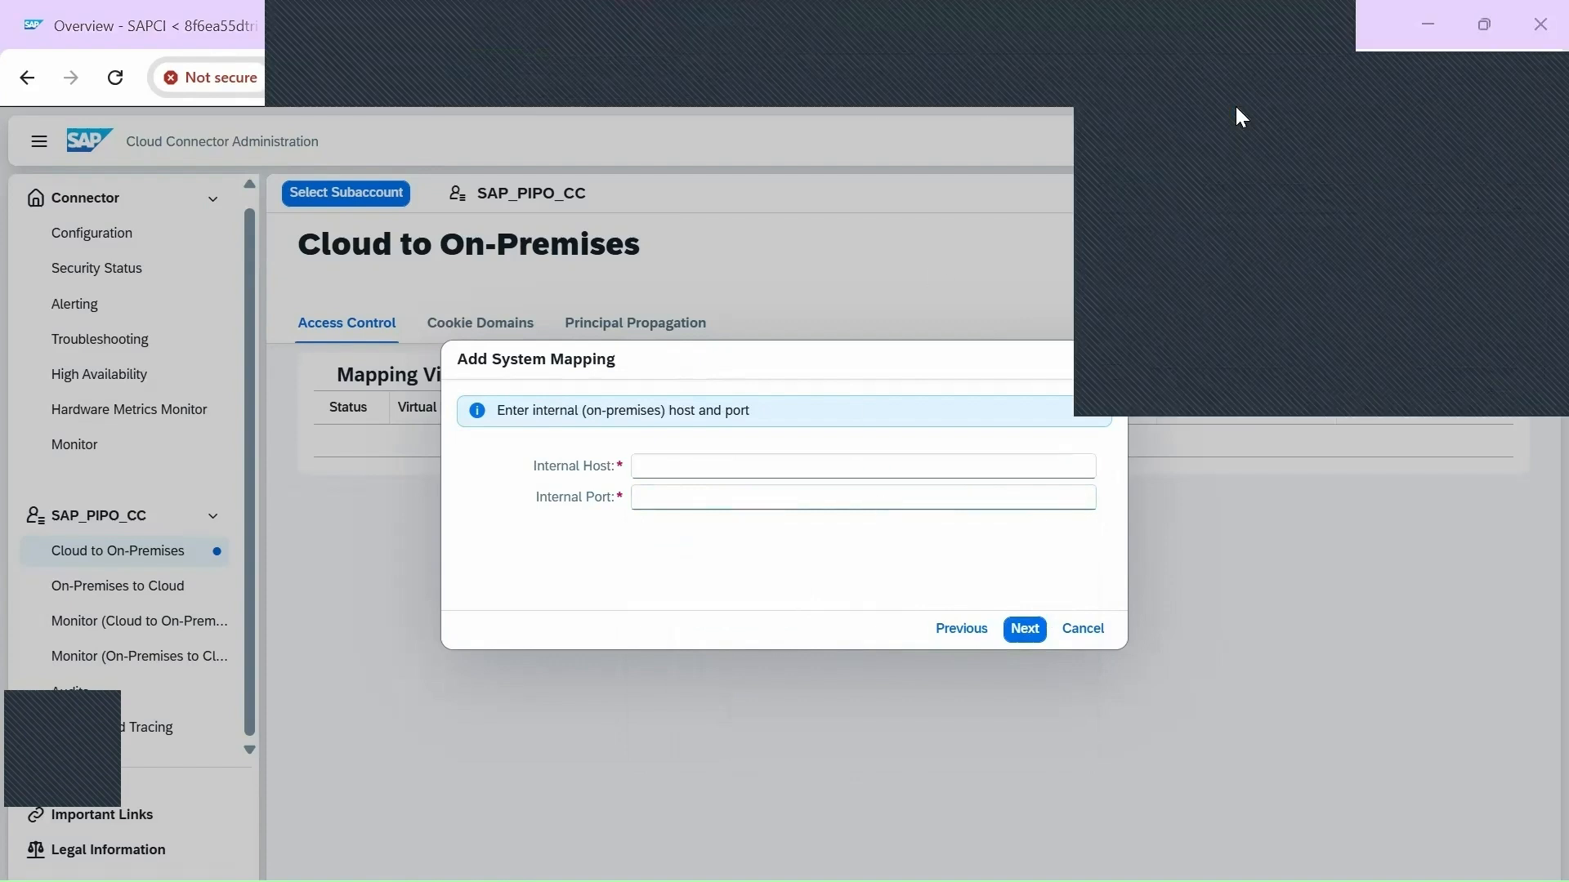
# Copy the PI server's web address, with port 53100, from the NetWeaver PI start page.
pyautogui.click(1386, 134)
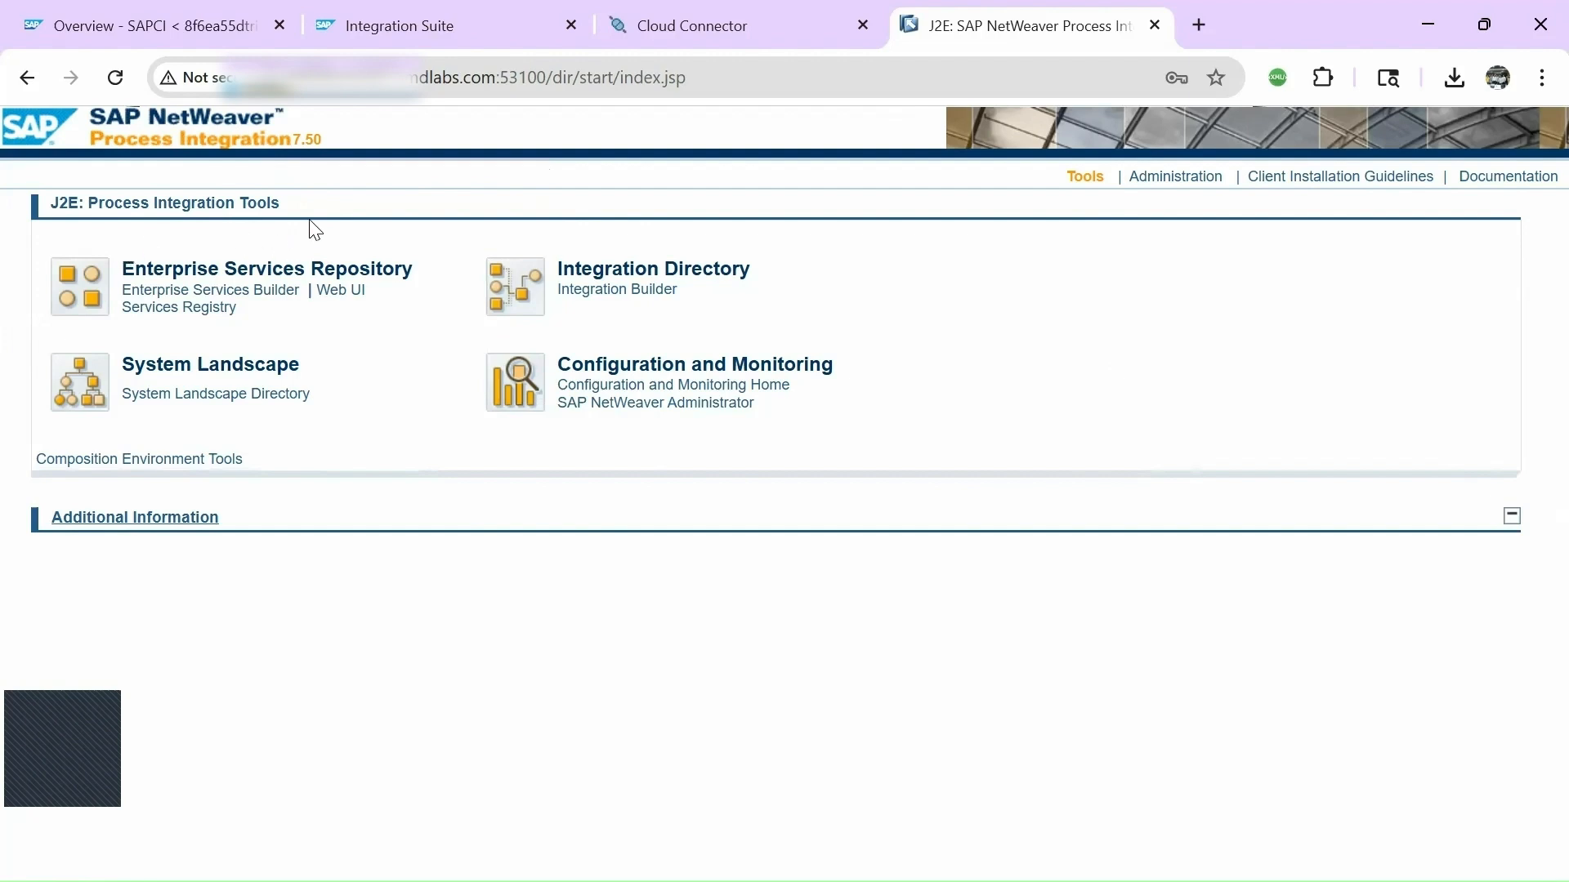
pyautogui.click(419, 69)
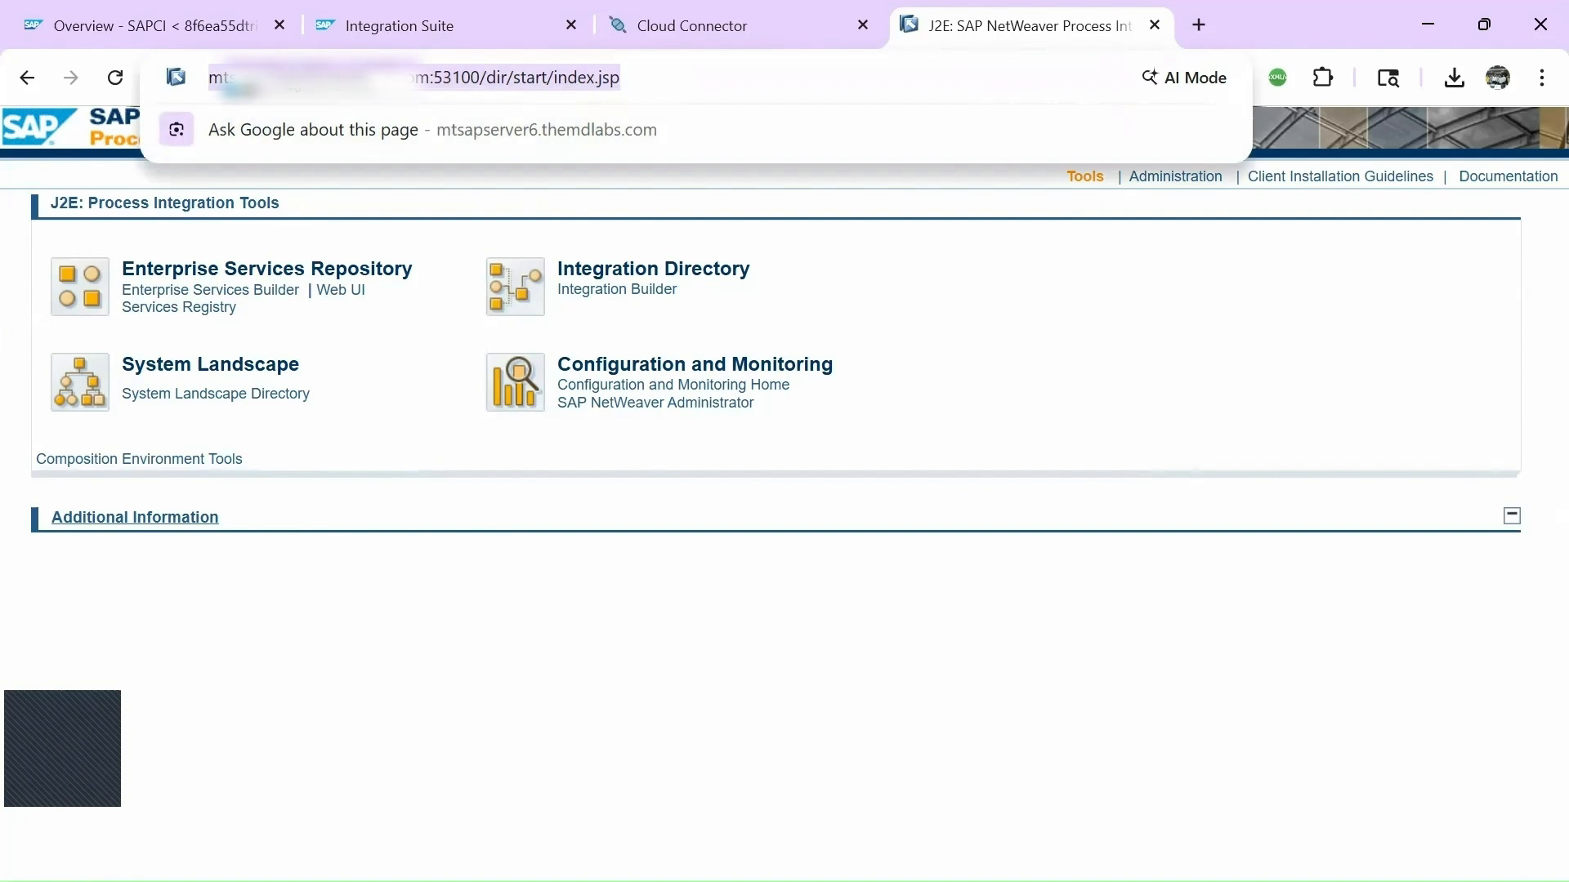
pyautogui.click(284, 71)
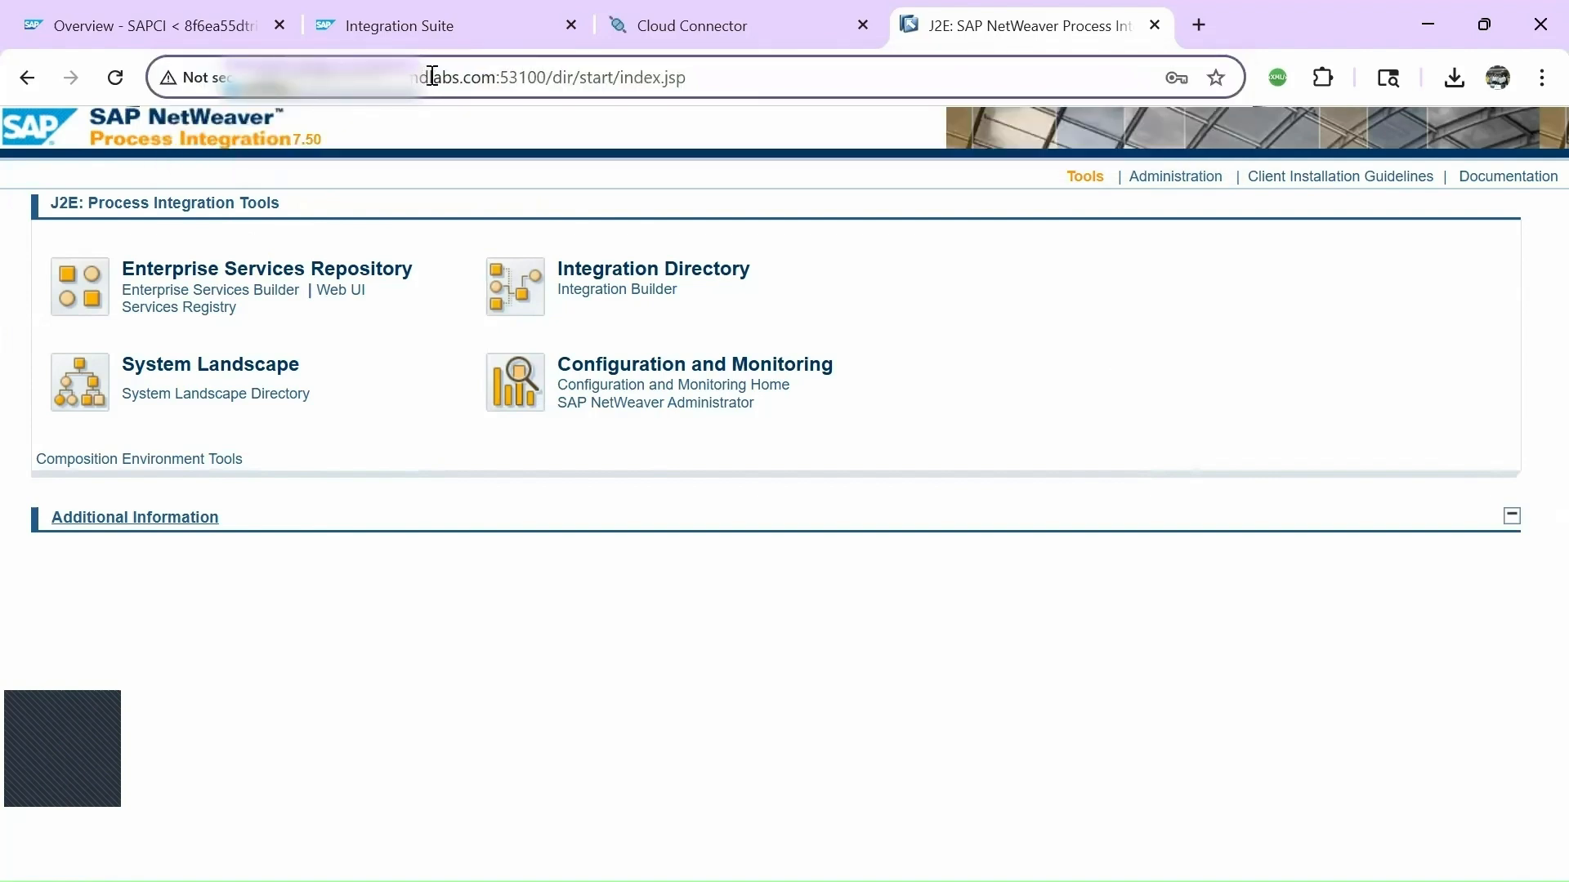
pyautogui.click(537, 77)
pyautogui.hotkey('alt', 'Tab')
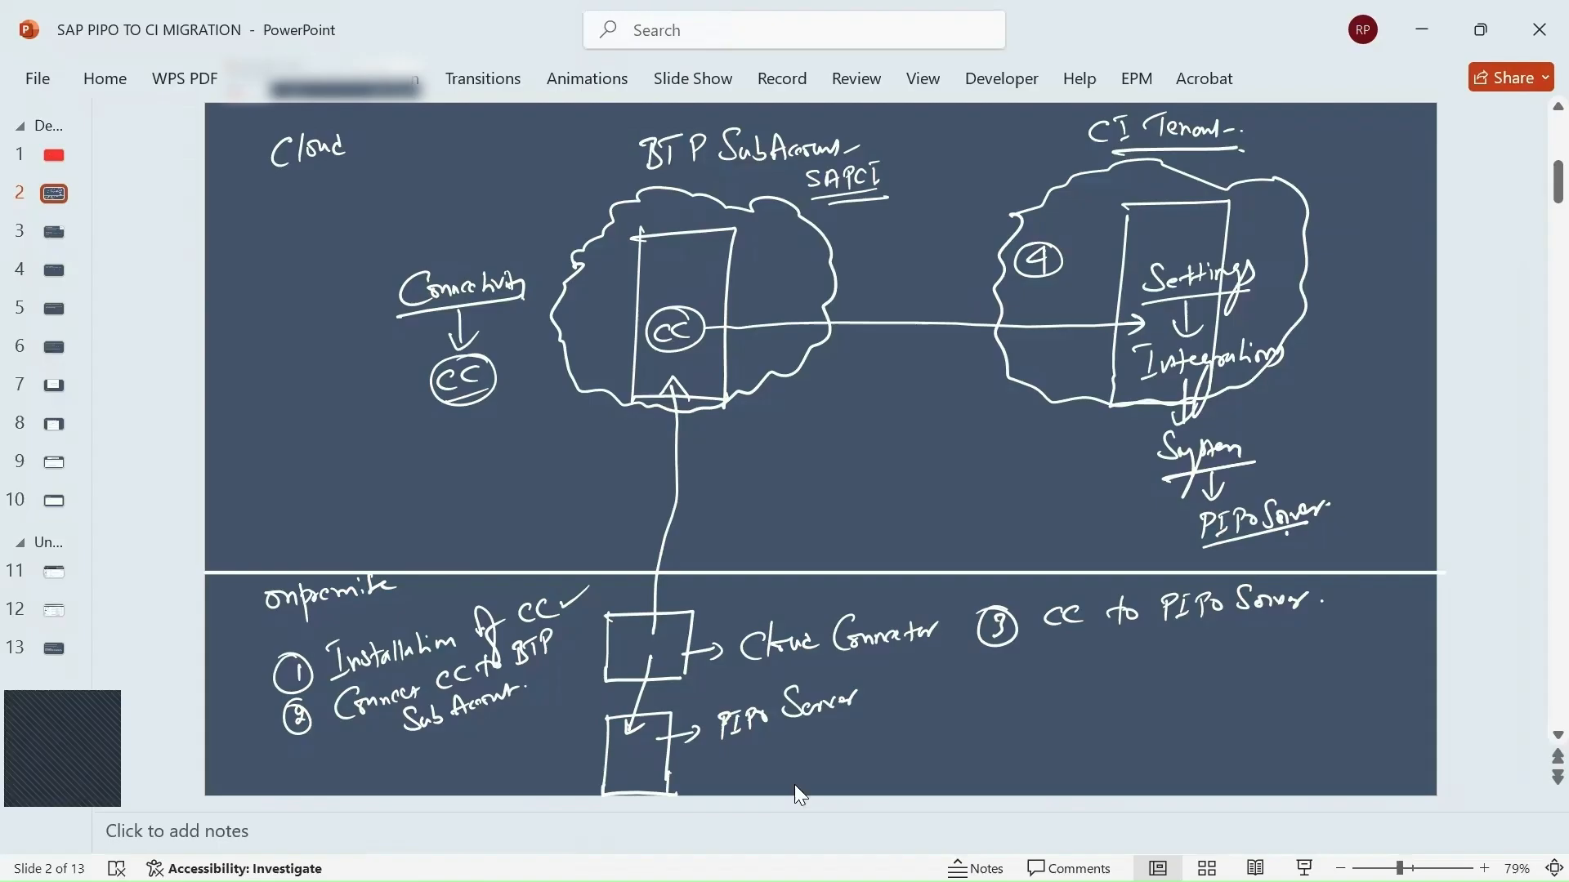
pyautogui.hotkey('alt', 'Tab')
pyautogui.hotkey('alt', 'Tab')
pyautogui.hotkey('alt', 'Tab')
pyautogui.hotkey('alt', 'Tab')
pyautogui.hotkey('alt', 'Tab')
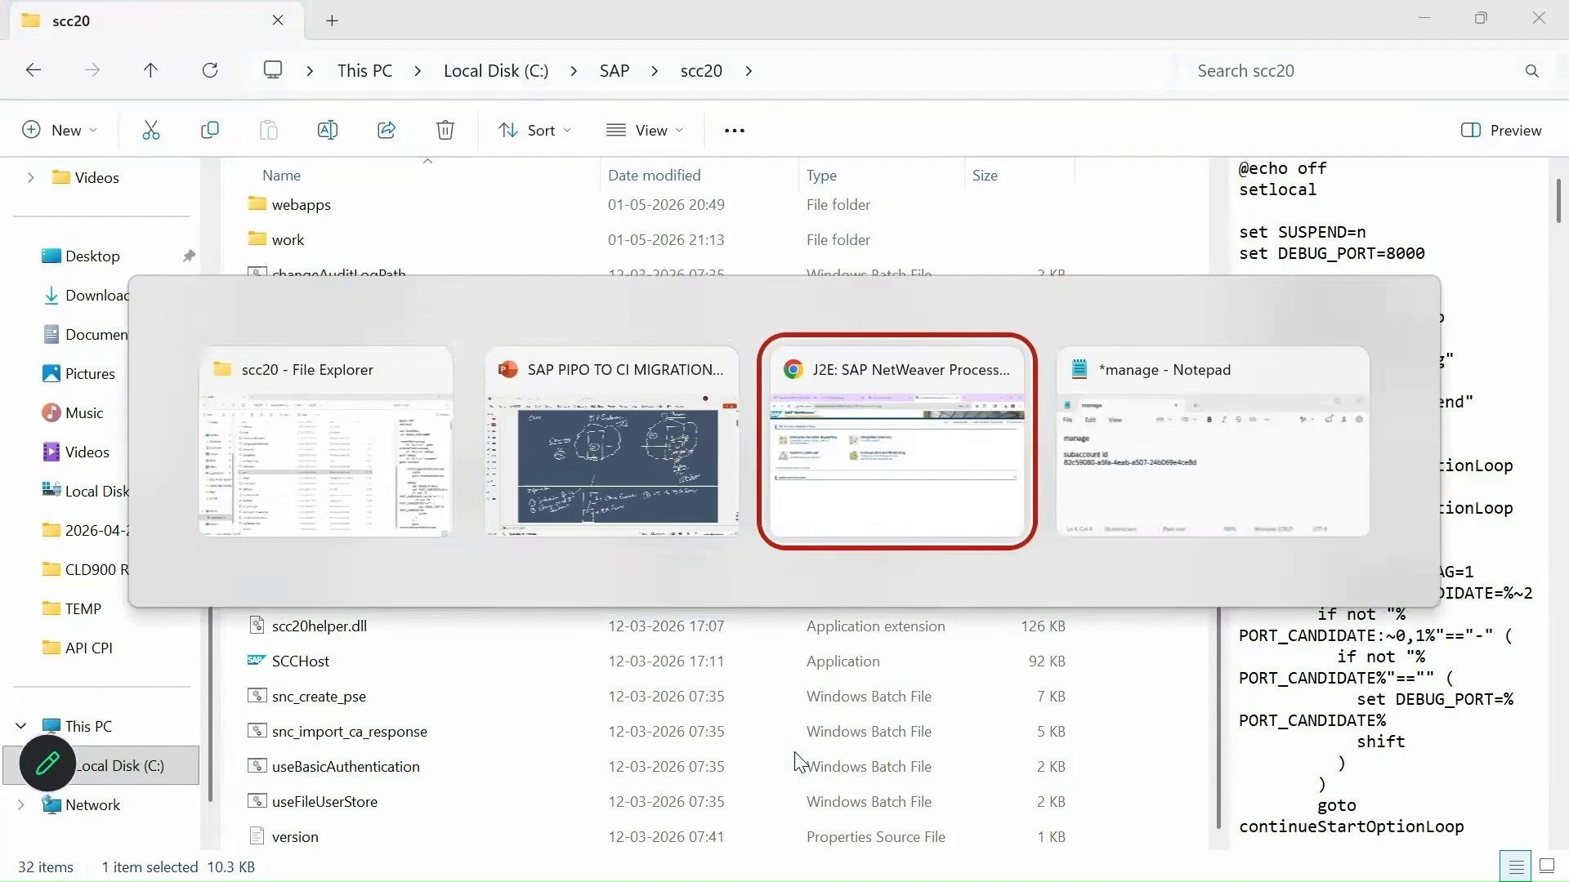
pyautogui.hotkey('alt', 'Tab')
pyautogui.hotkey('alt', 'Tab')
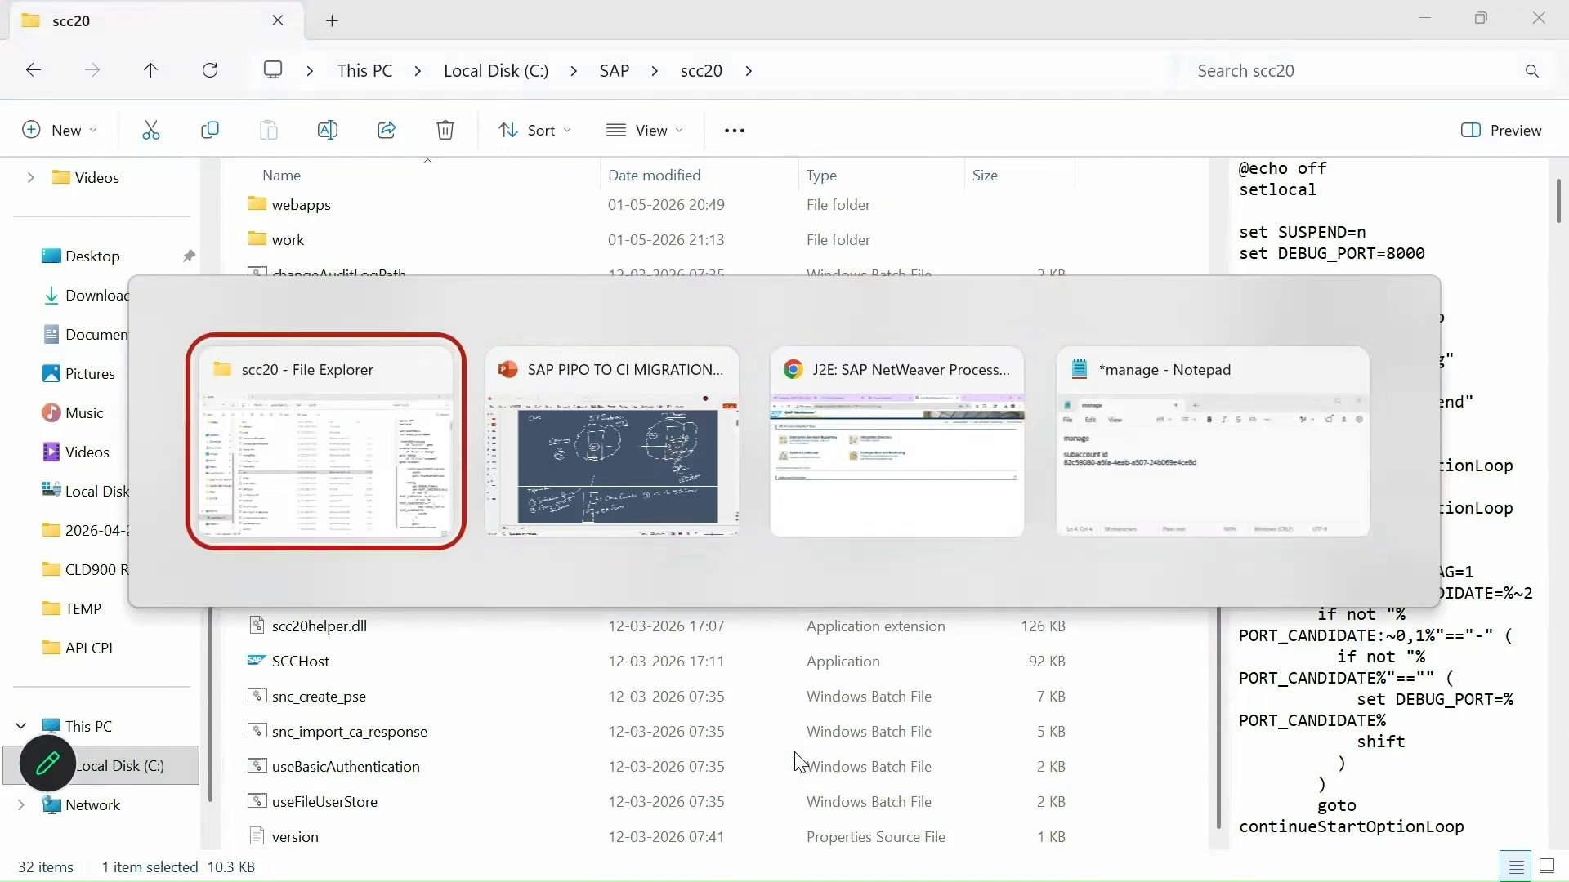
pyautogui.hotkey('alt', 'Tab')
pyautogui.hotkey('alt', 'Tab')
pyautogui.click(690, 26)
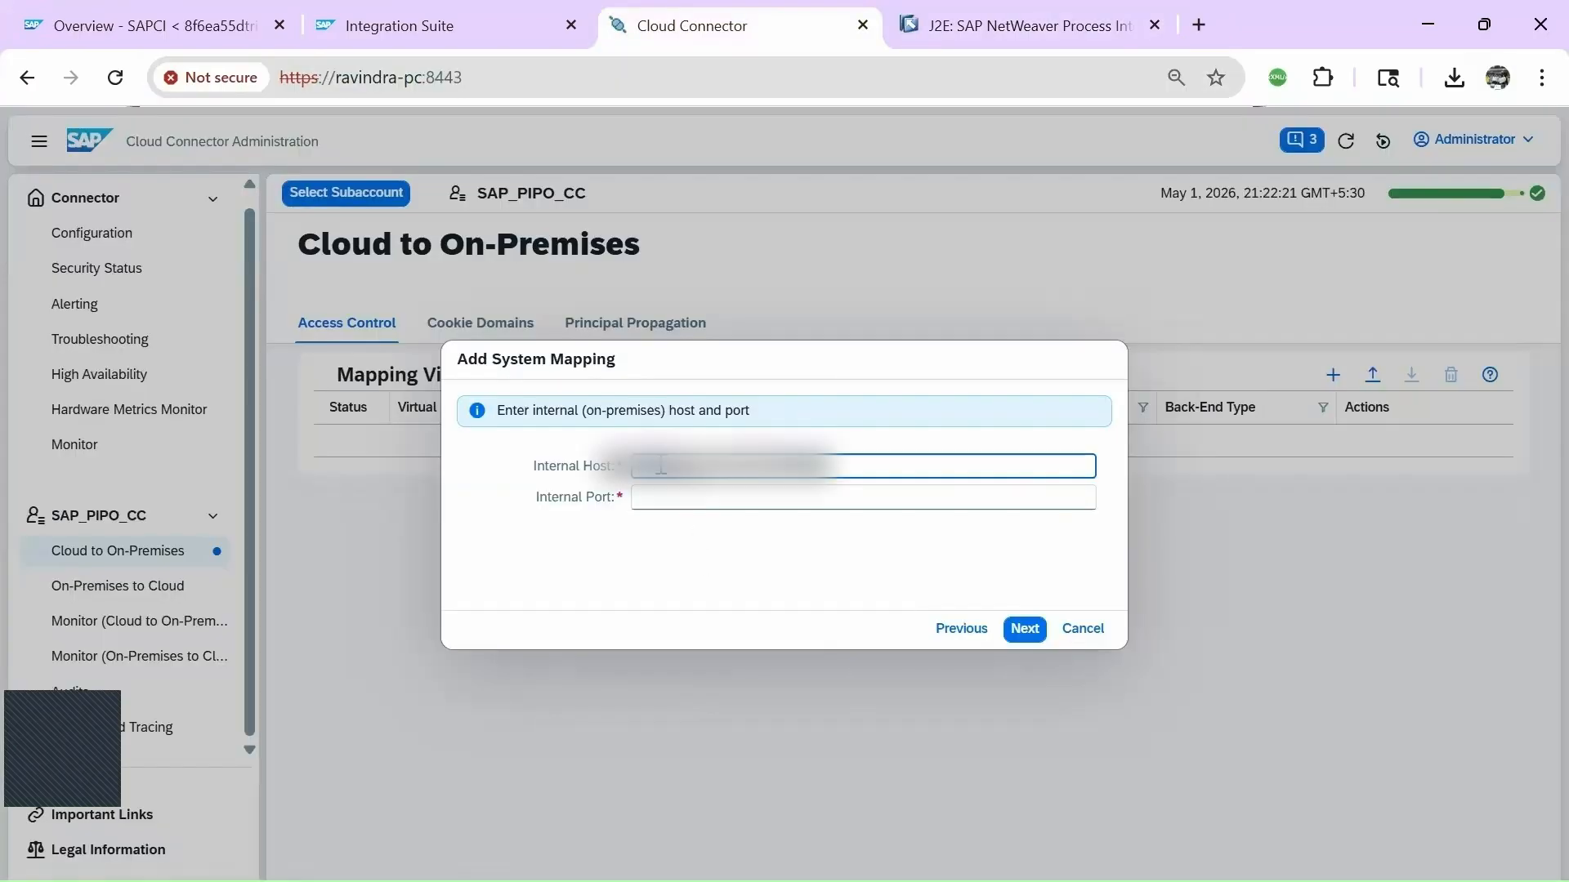
pyautogui.hotkey('ctrl', 'v')
pyautogui.press('Home')
pyautogui.press('Delete')
pyautogui.press('Delete')
pyautogui.press('Delete')
pyautogui.press('Delete')
pyautogui.press('Delete')
pyautogui.press('Delete')
pyautogui.press('Delete')
# Move the port out of the host into Internal Port as 53100 and continue.
pyautogui.moveTo(817, 459); pyautogui.dragTo(932, 449)
pyautogui.hotkey('ctrl', 'x')
pyautogui.click(704, 498)
pyautogui.hotkey('ctrl', 'v')
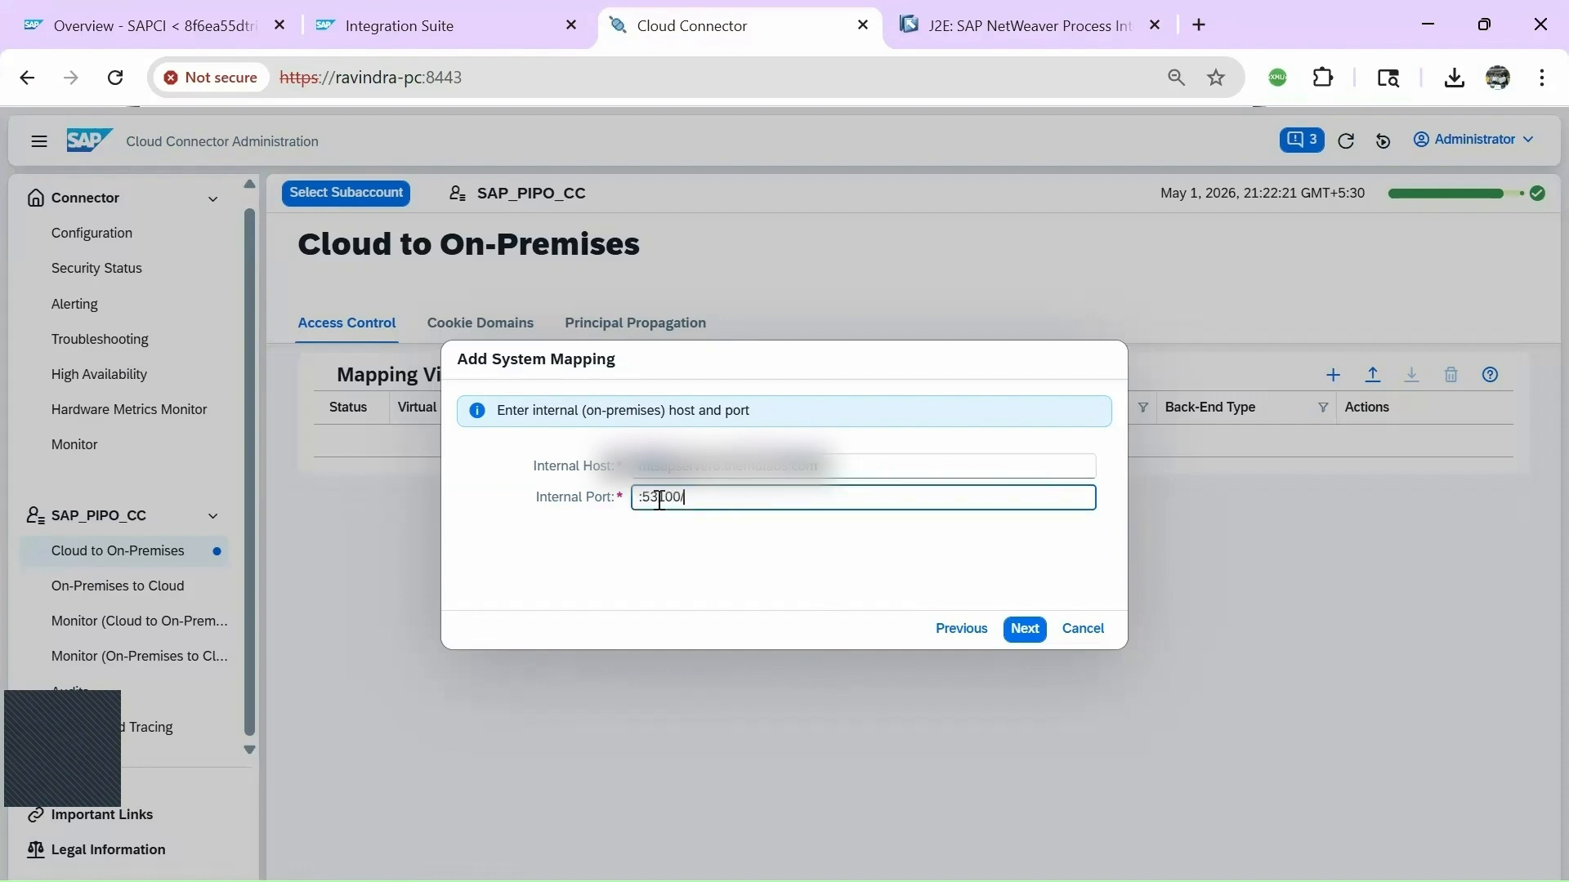
pyautogui.click(648, 500)
pyautogui.press('BackSpace')
pyautogui.click(707, 489)
pyautogui.click(737, 557)
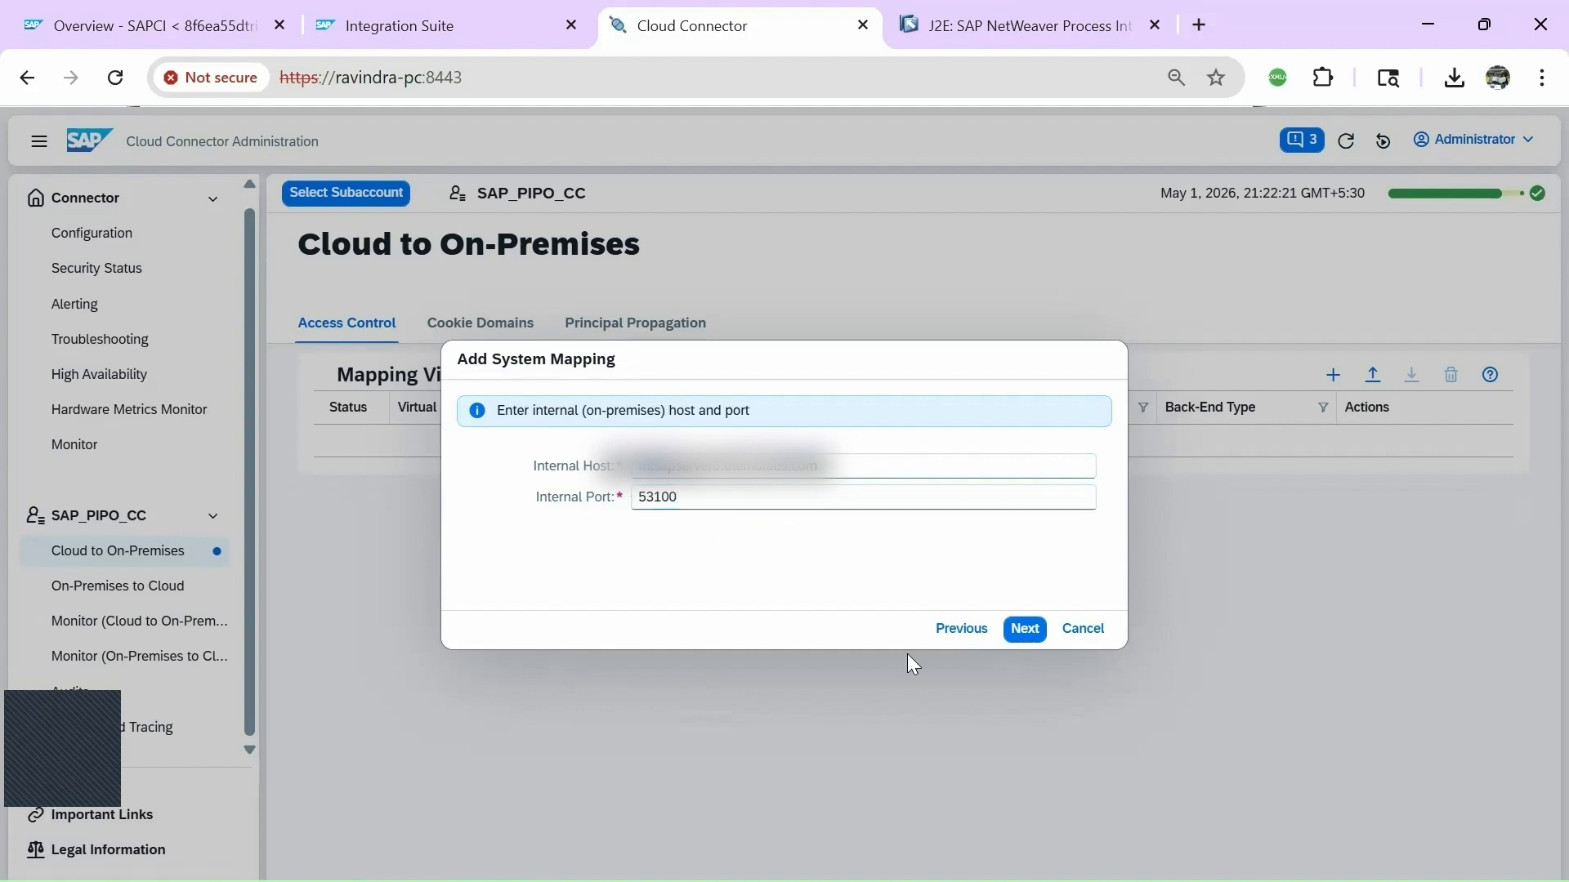
pyautogui.click(1017, 632)
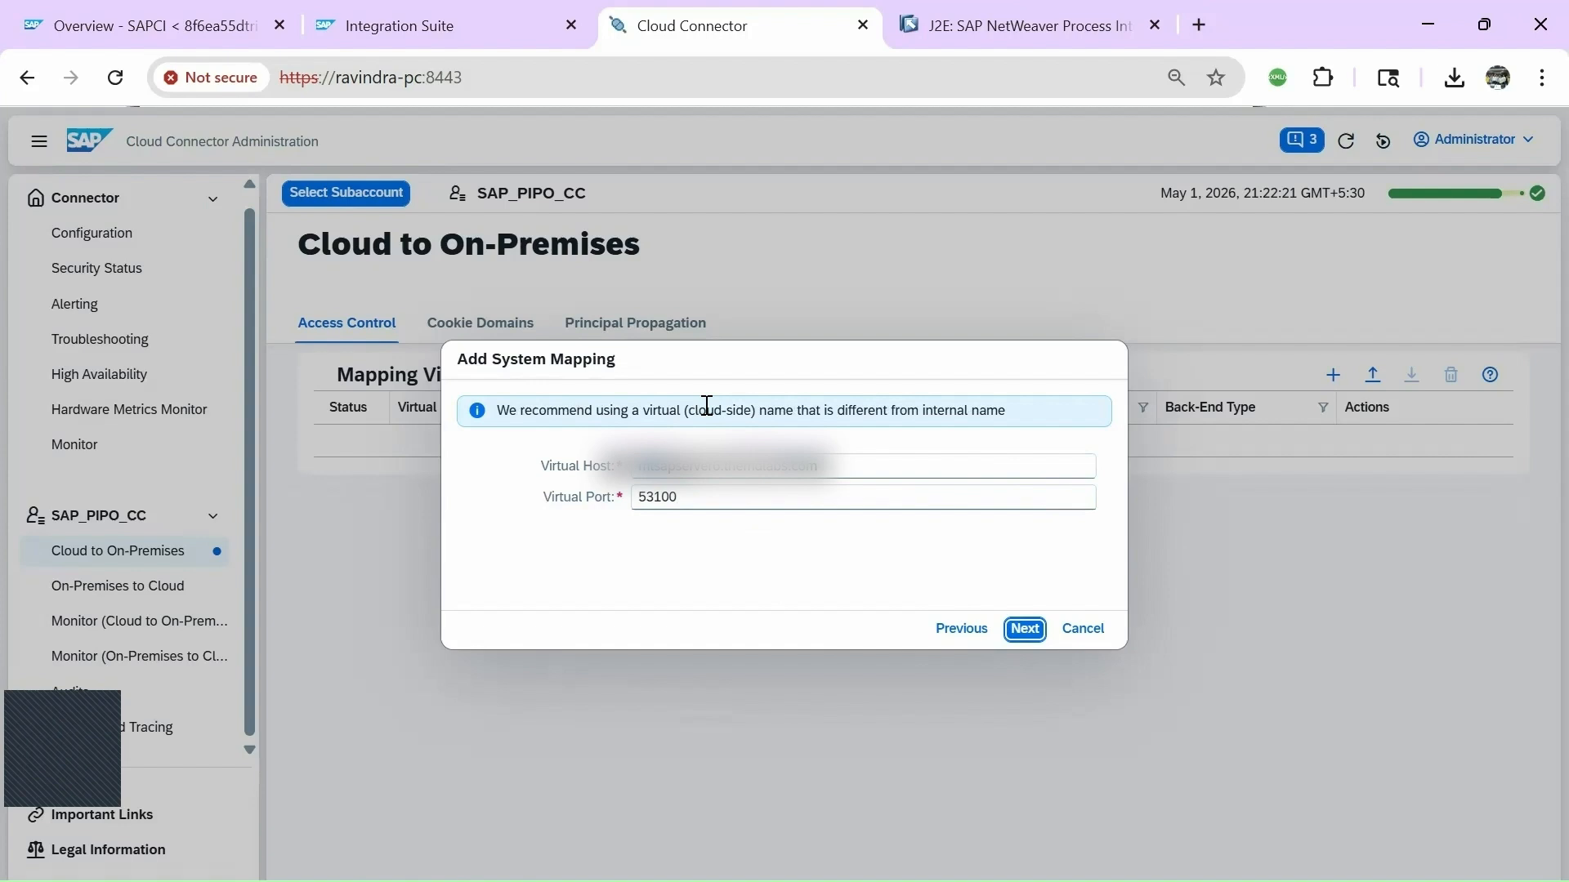
# Replace the defaults with virtual host sappiposerver and virtual port 999.
pyautogui.tripleClick(840, 466)
pyautogui.press('BackSpace')
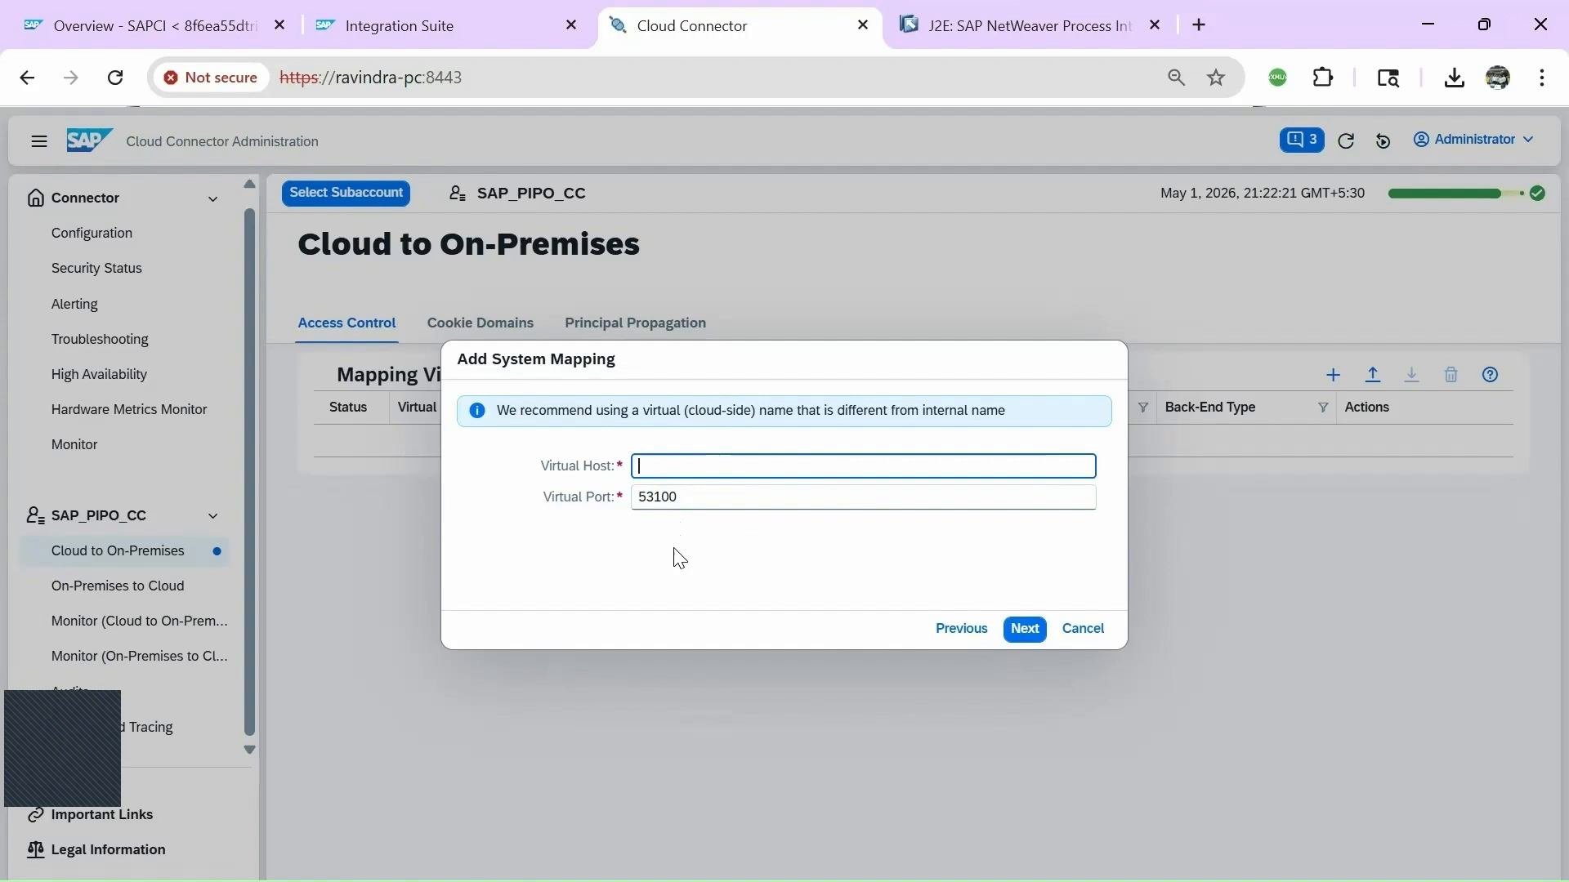
pyautogui.write('sappiposerver')
pyautogui.press('Tab')
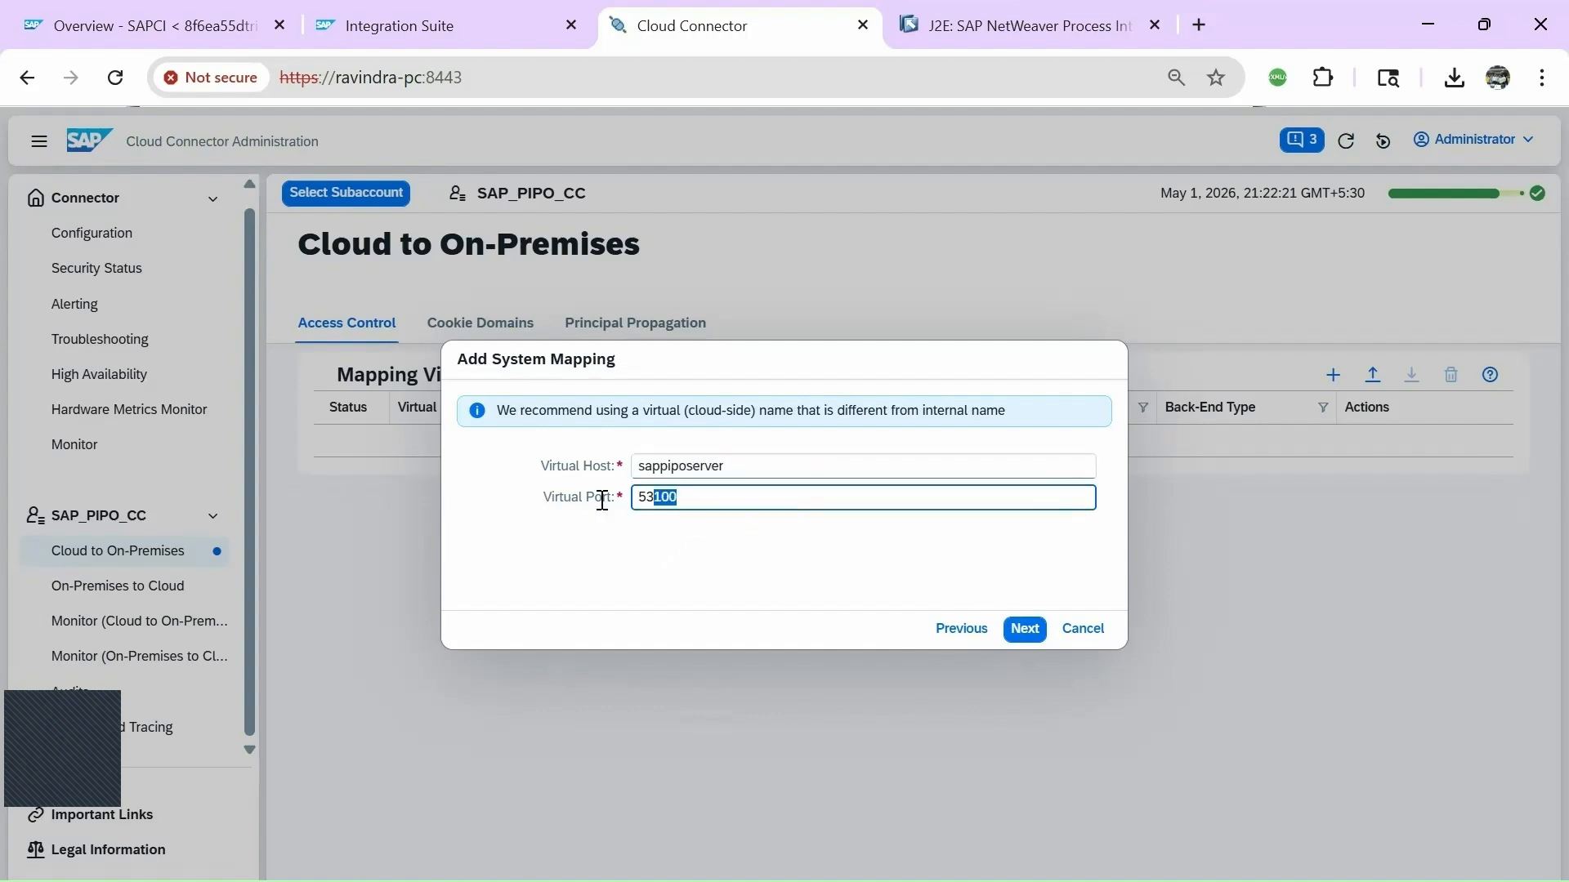
pyautogui.press('BackSpace')
pyautogui.write('999')
pyautogui.moveTo(739, 466); pyautogui.dragTo(392, 444)
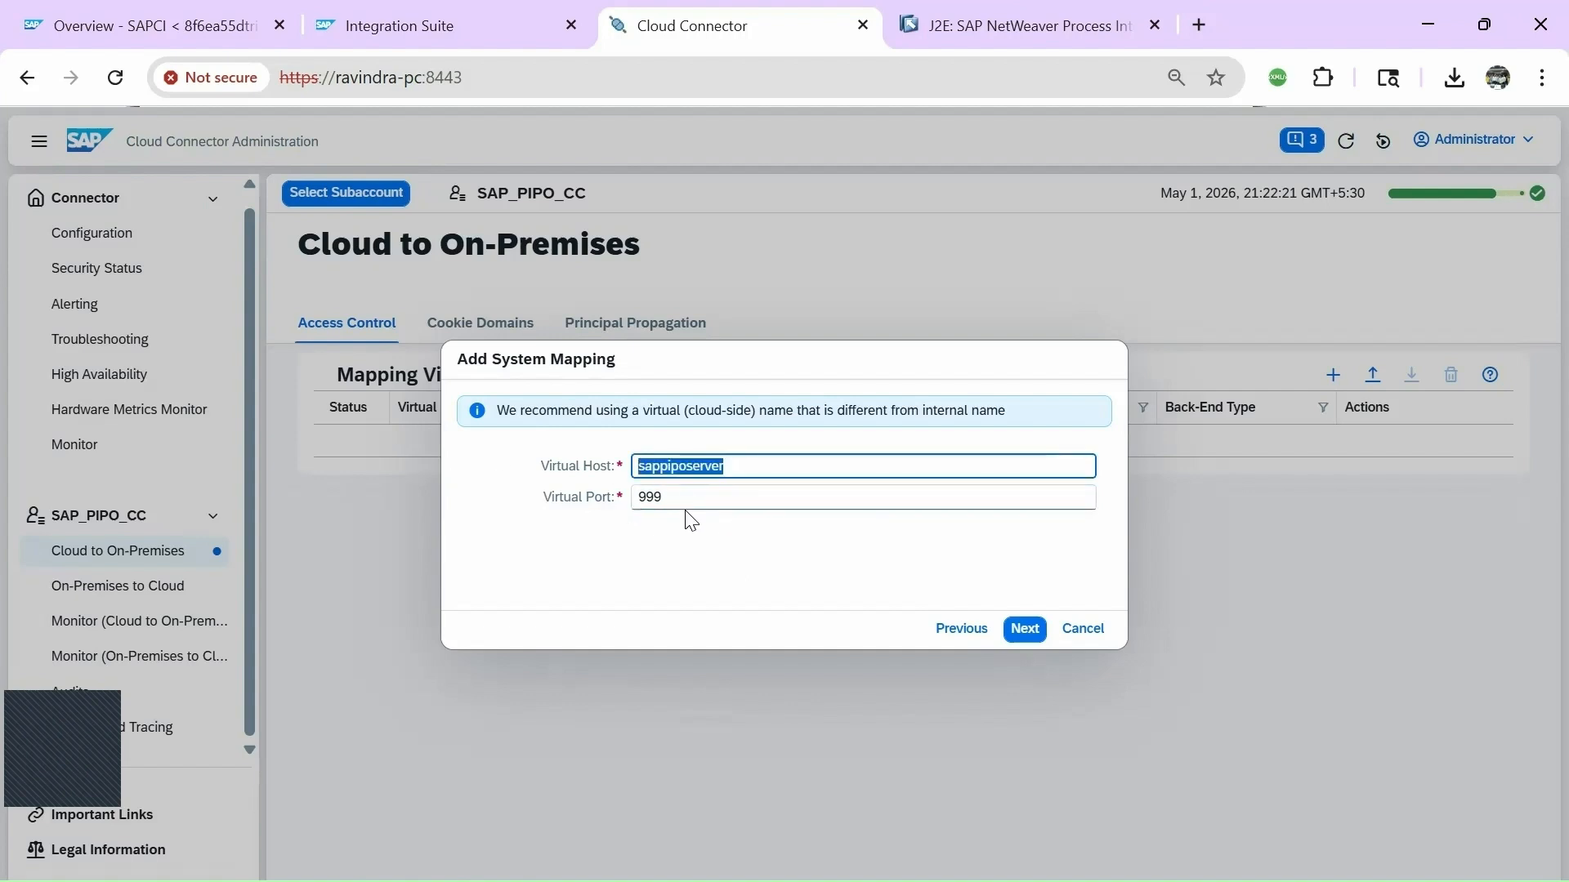
# Record 'Virtual host', sappiposerver and 999 on new lines in the Notepad notes.
pyautogui.hotkey('alt', 'Tab')
pyautogui.hotkey('alt', 'Tab')
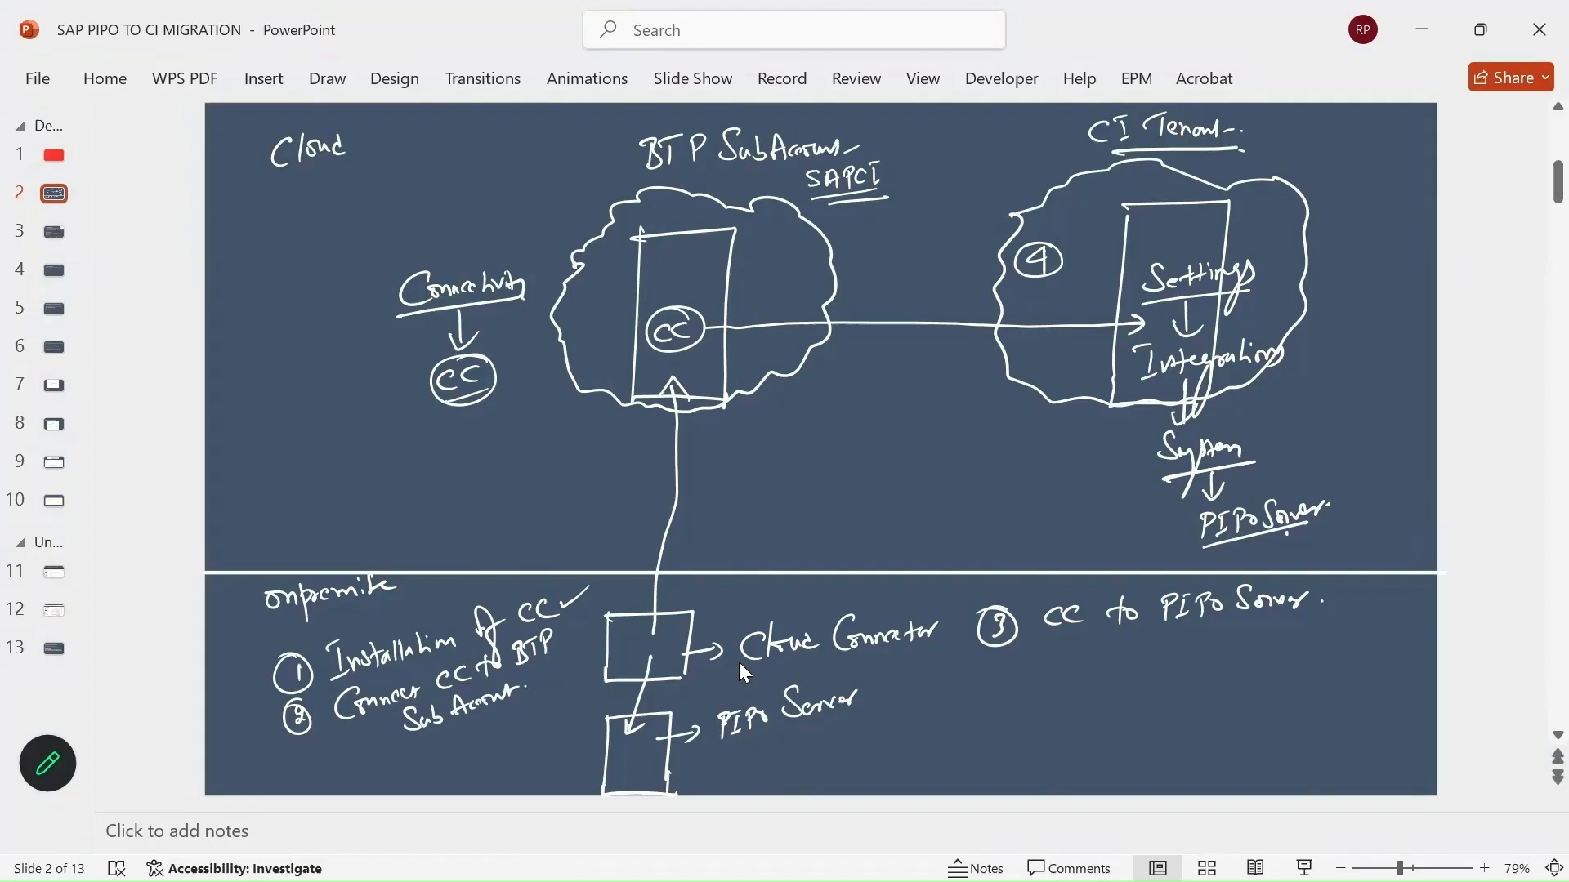
pyautogui.hotkey('alt', 'Tab')
pyautogui.hotkey('alt', 'Tab')
pyautogui.hotkey('alt', 'Tab')
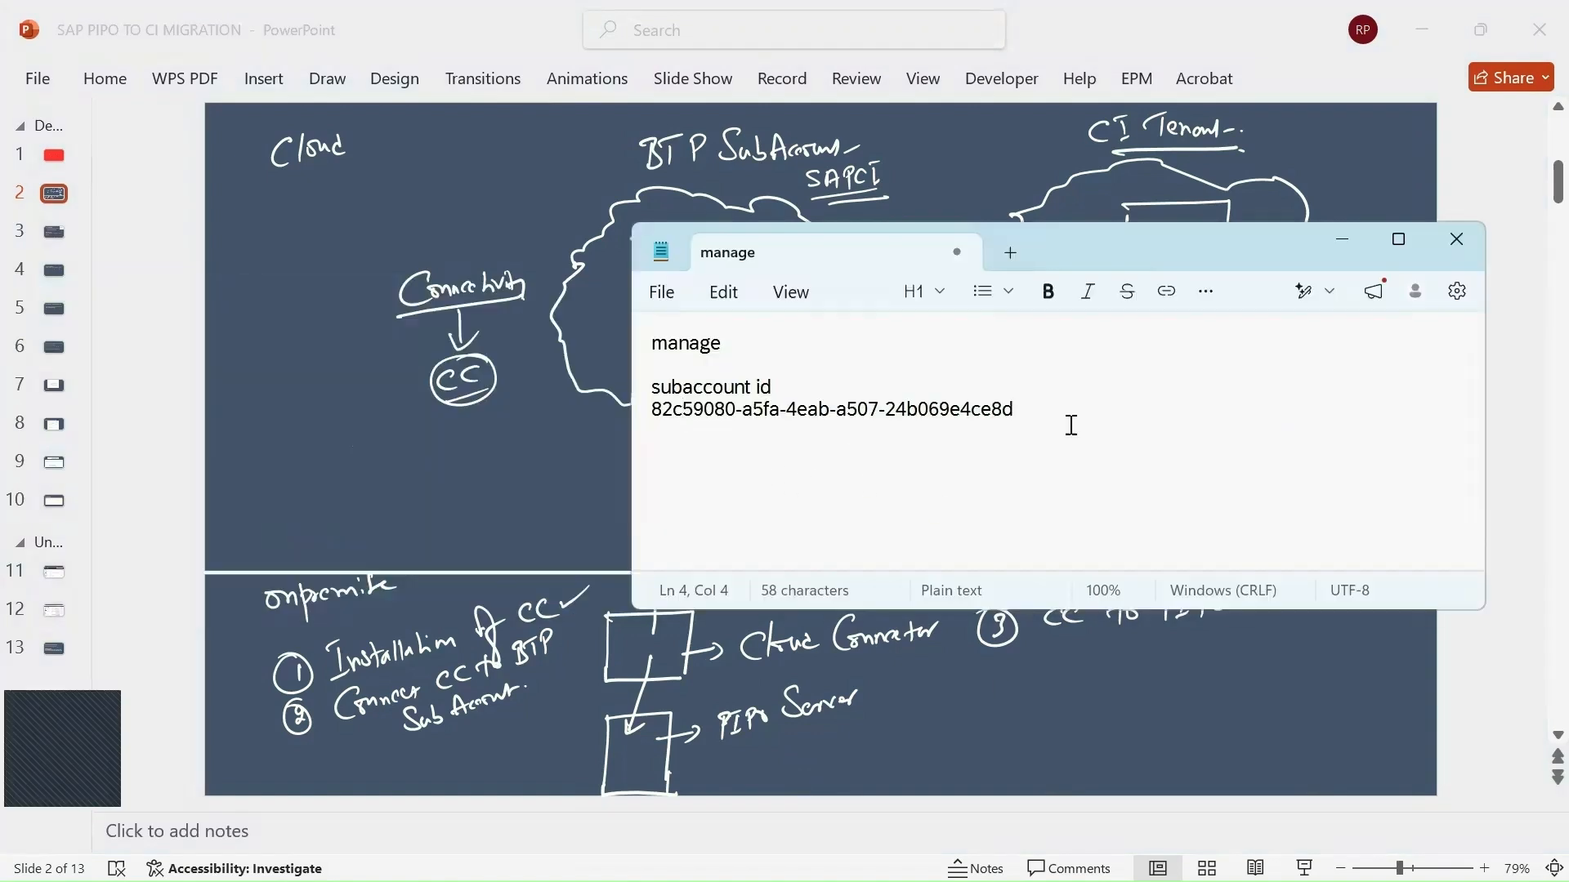
pyautogui.press('Return')
pyautogui.press('Return')
pyautogui.write('Virtual host')
pyautogui.press('Return')
pyautogui.hotkey('ctrl', 'v')
pyautogui.press('Return')
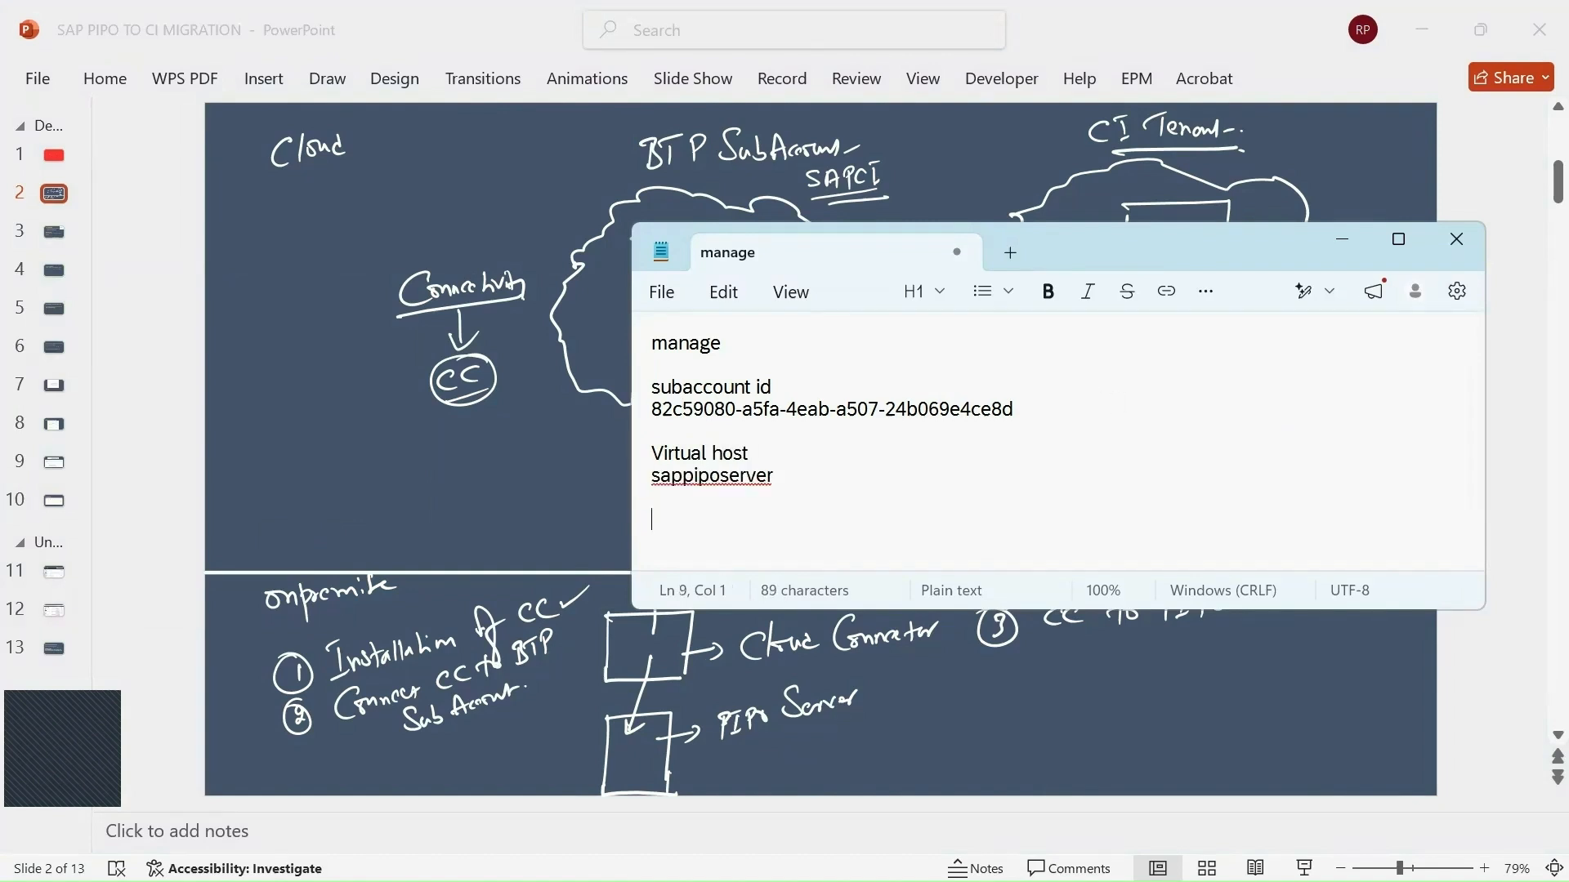
pyautogui.write('999')
# Return from Notepad to the Cloud Connector mapping dialog in Chrome.
pyautogui.click(871, 757)
pyautogui.hotkey('alt', 'Tab')
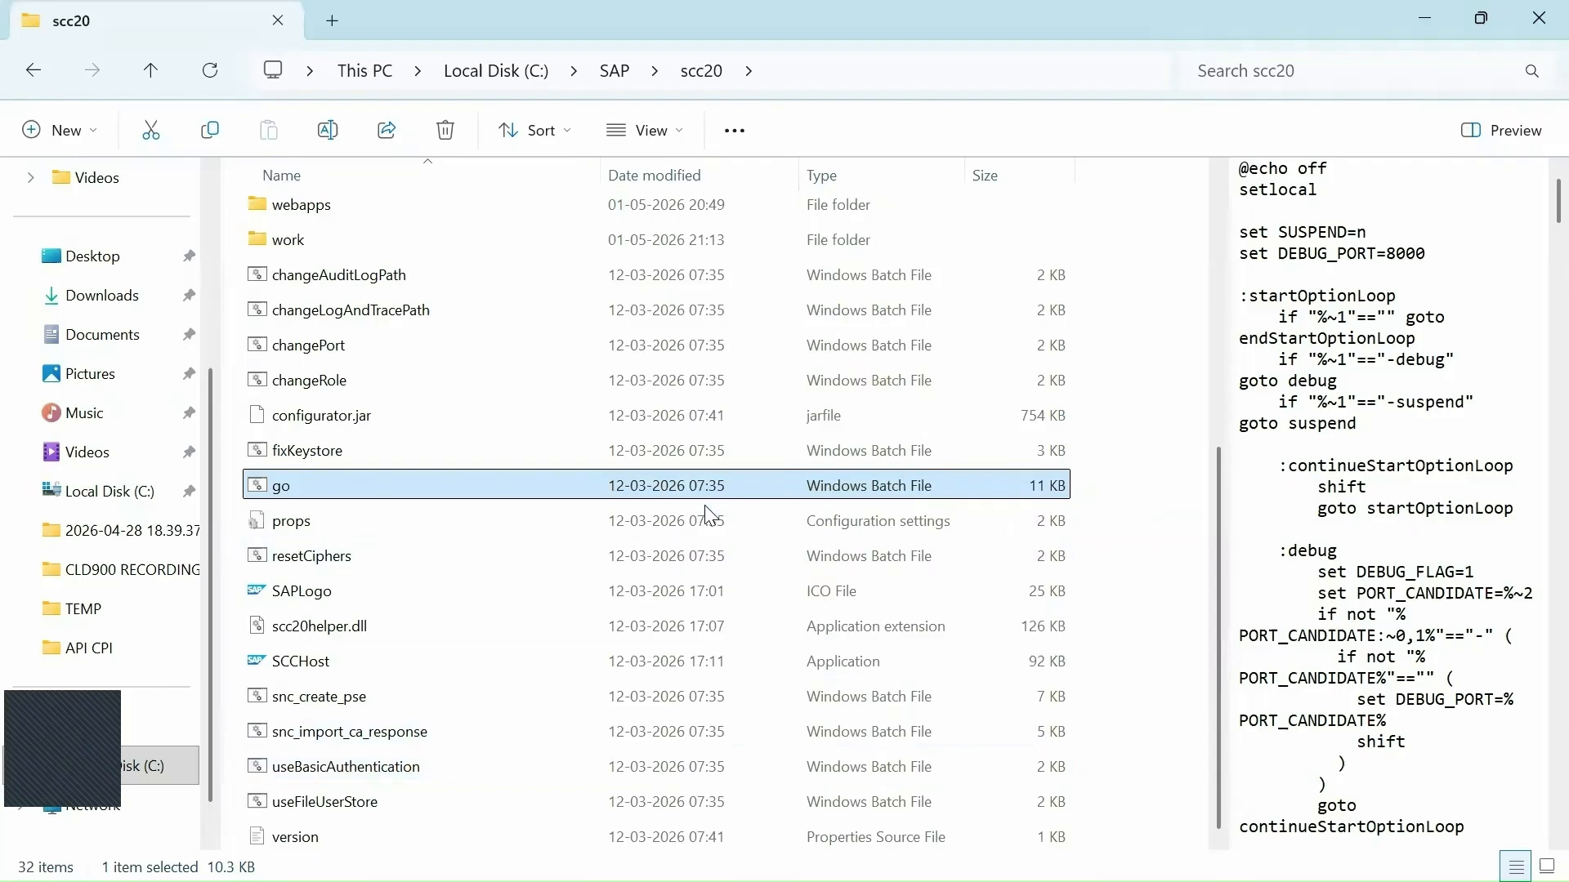
pyautogui.hotkey('alt', 'Tab')
pyautogui.hotkey('alt', 'Tab')
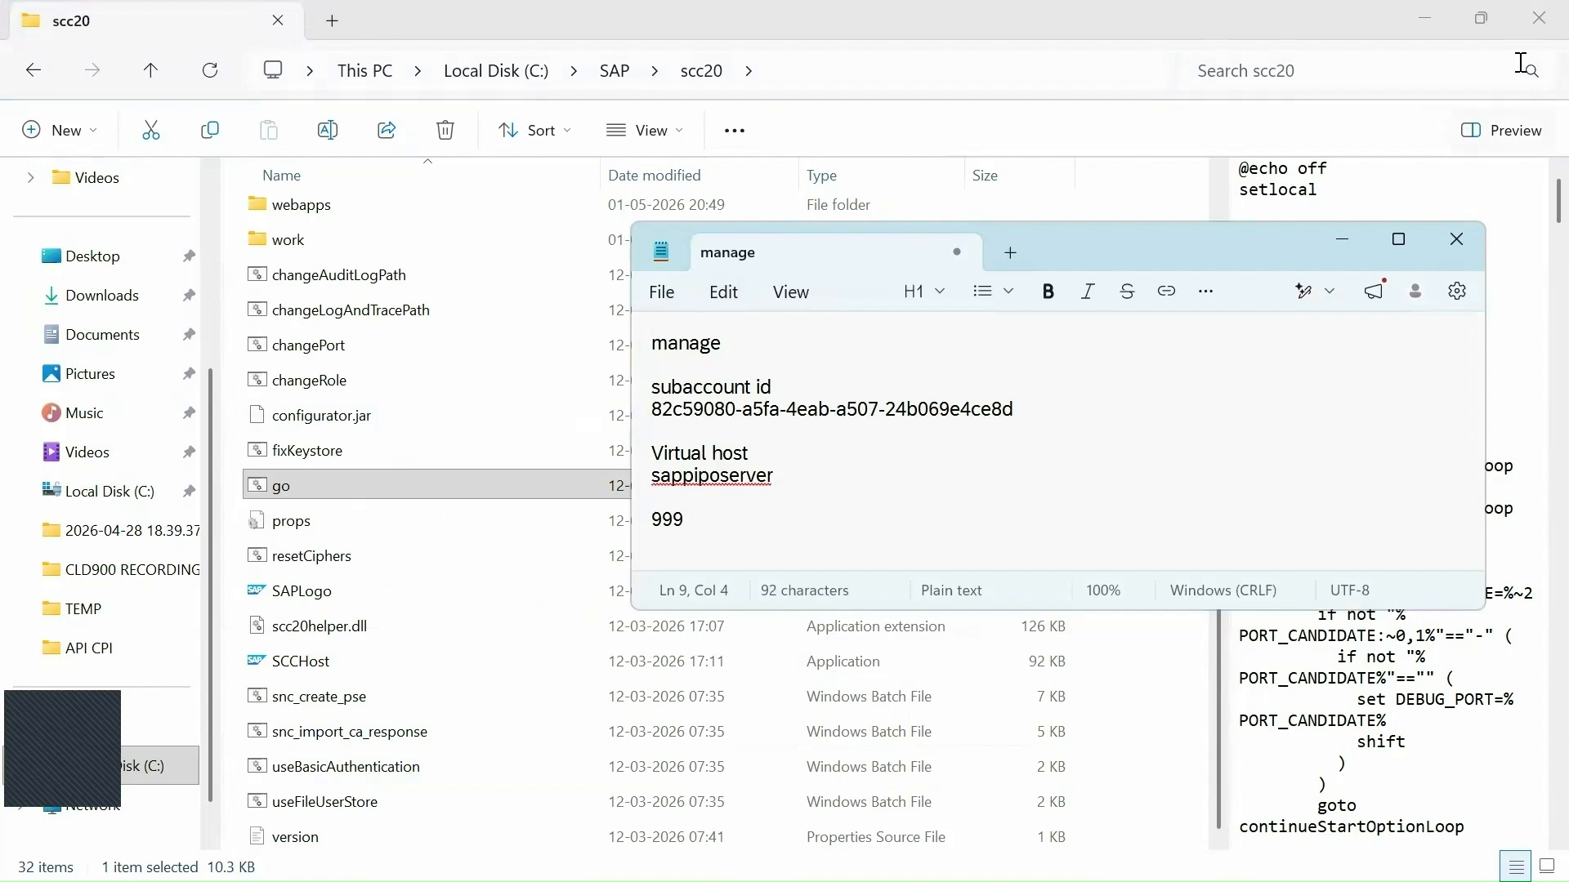
pyautogui.click(1538, 17)
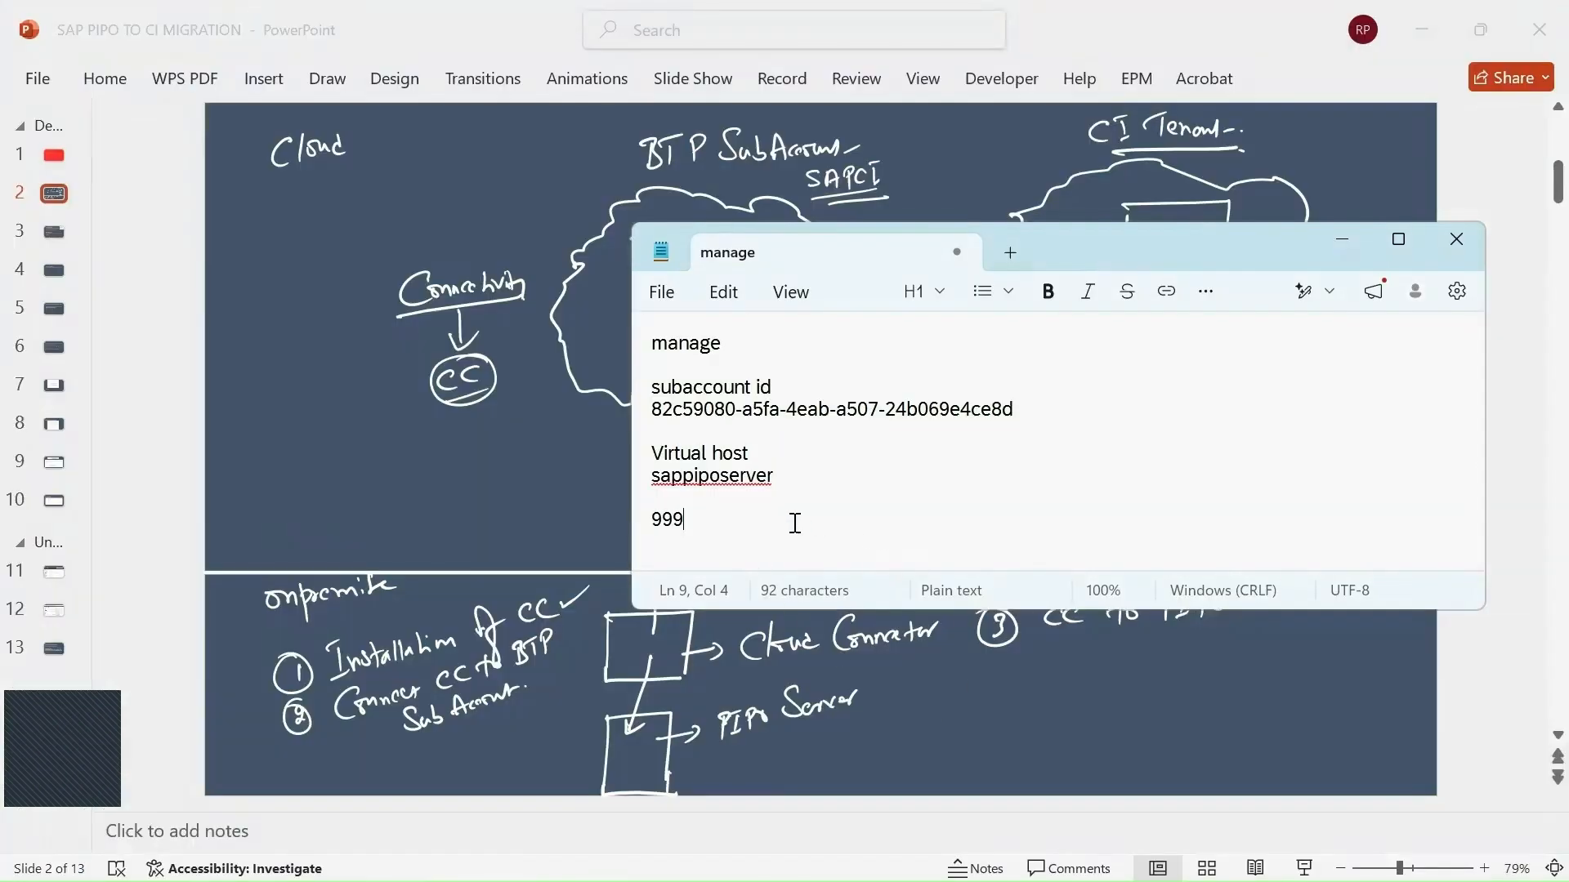
pyautogui.hotkey('alt', 'Tab')
pyautogui.hotkey('alt', 'Tab')
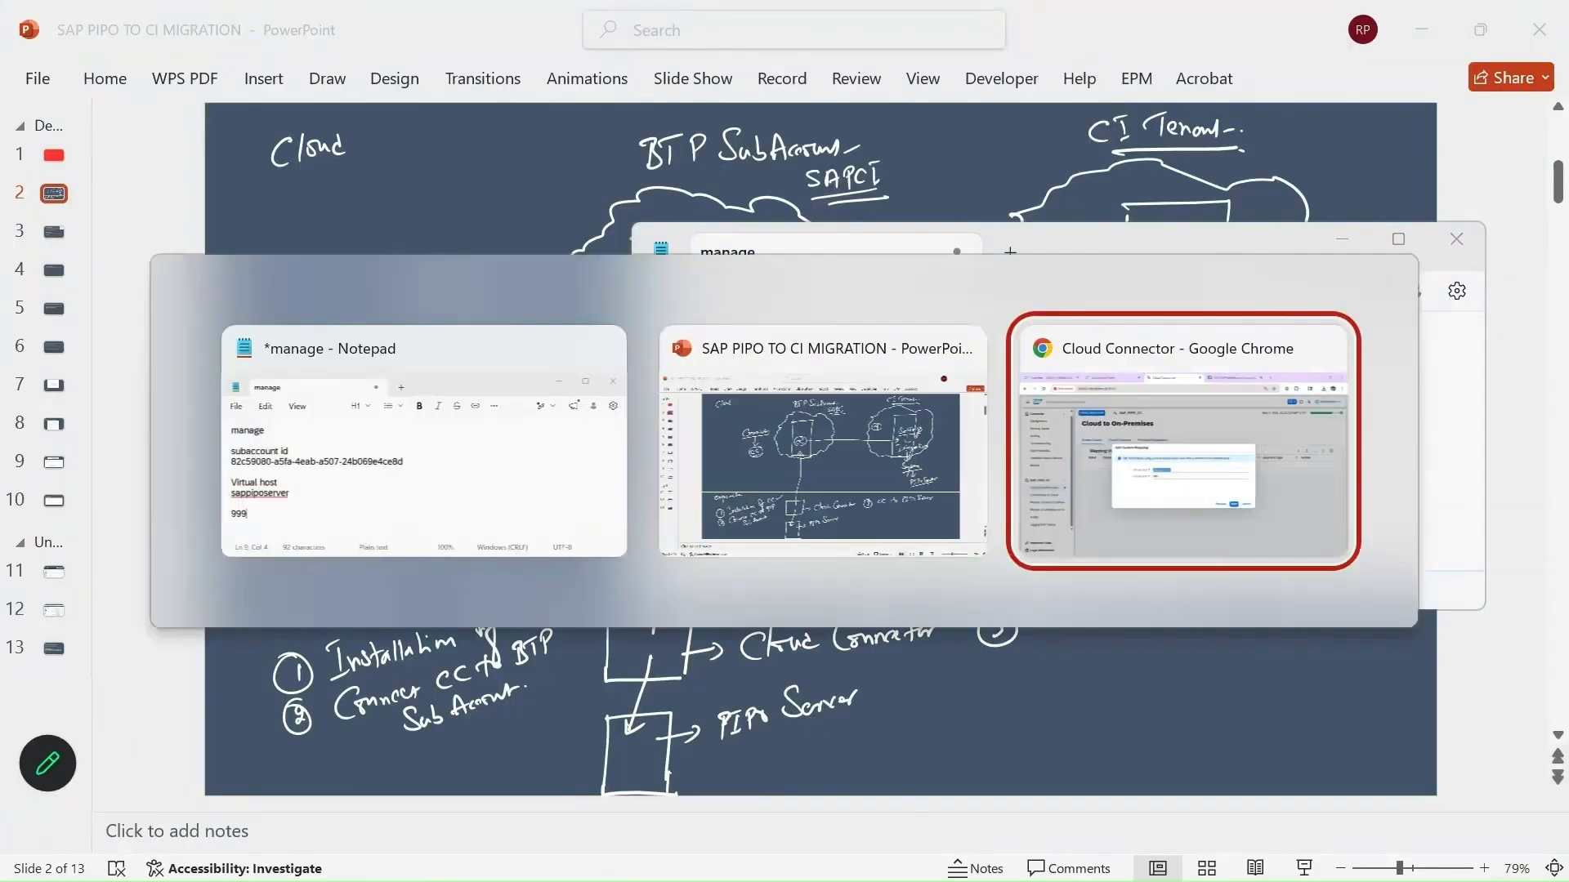
pyautogui.click(705, 498)
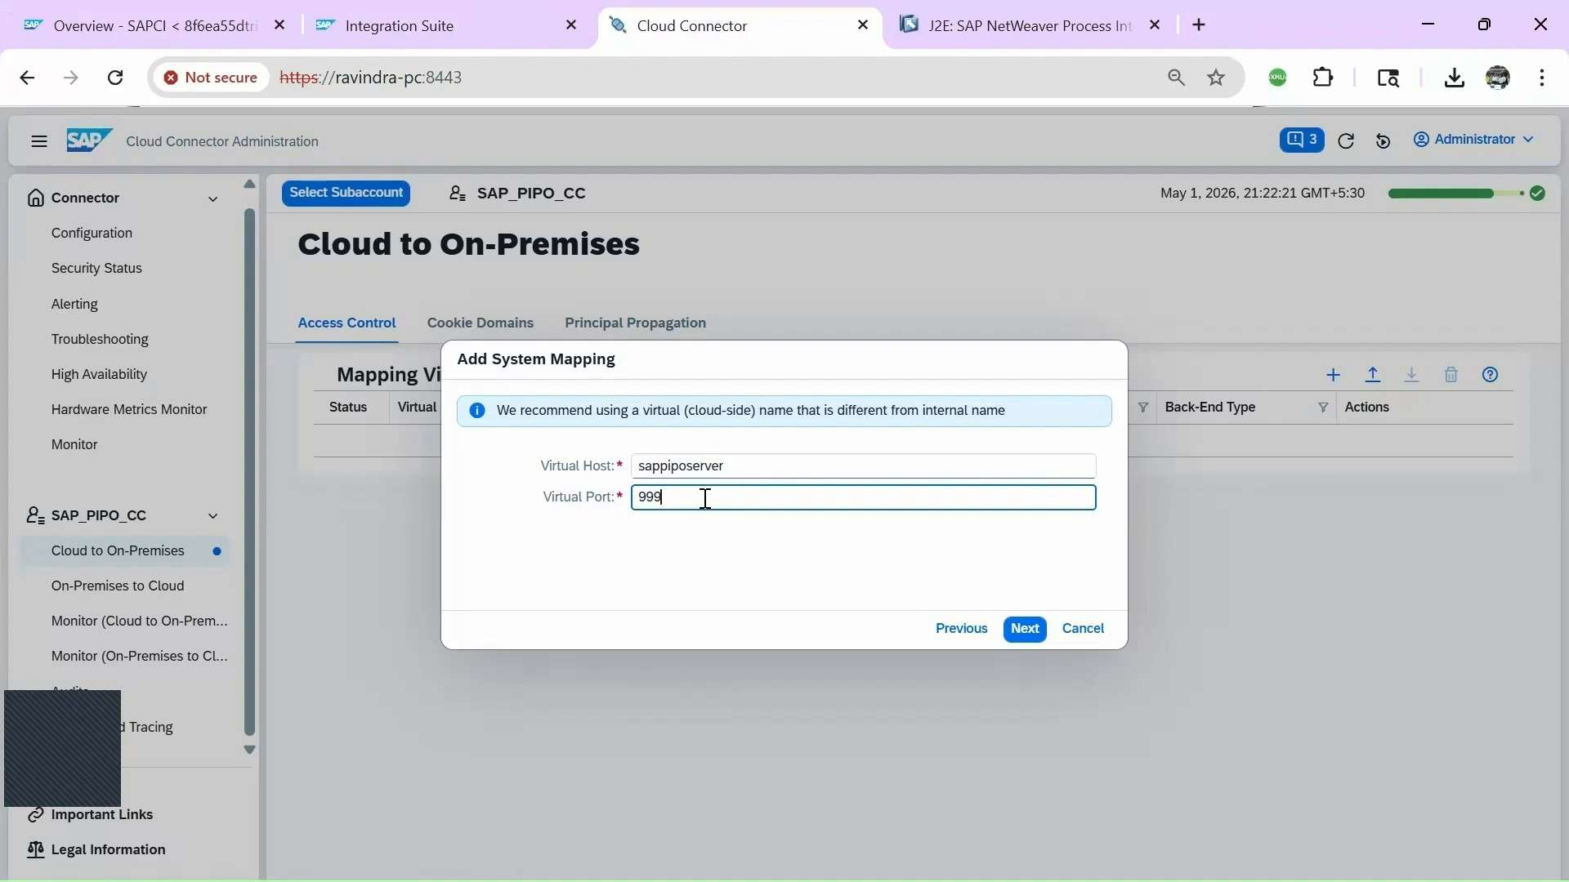
# Confirm the virtual host, turn off principal propagation, keep the virtual host header, and enter system ID A4H.
pyautogui.click(1023, 631)
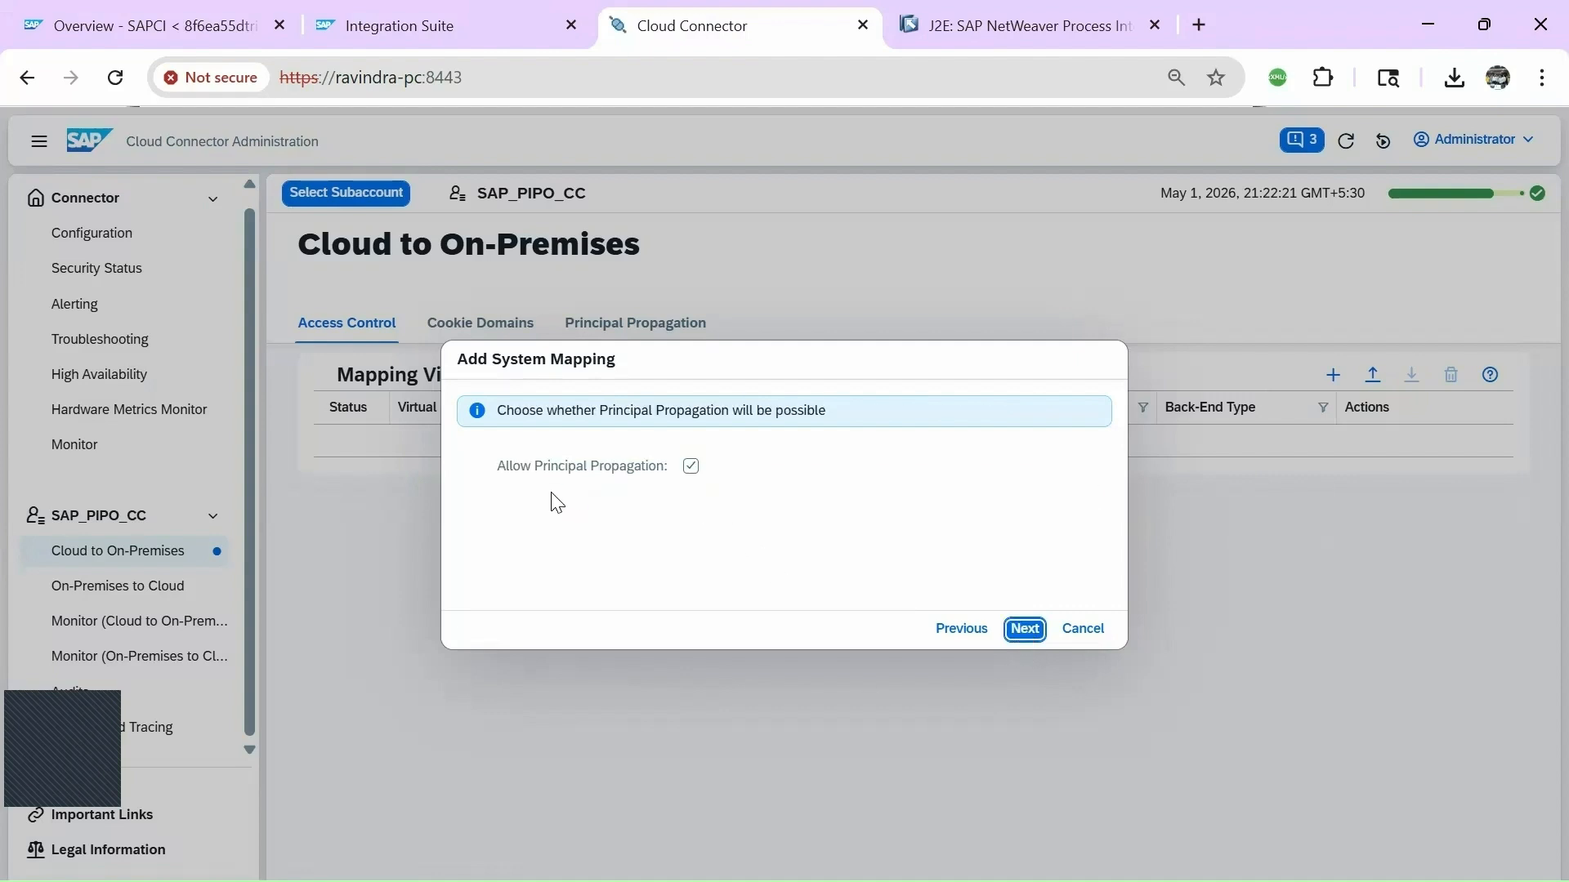
pyautogui.click(693, 472)
pyautogui.click(1025, 630)
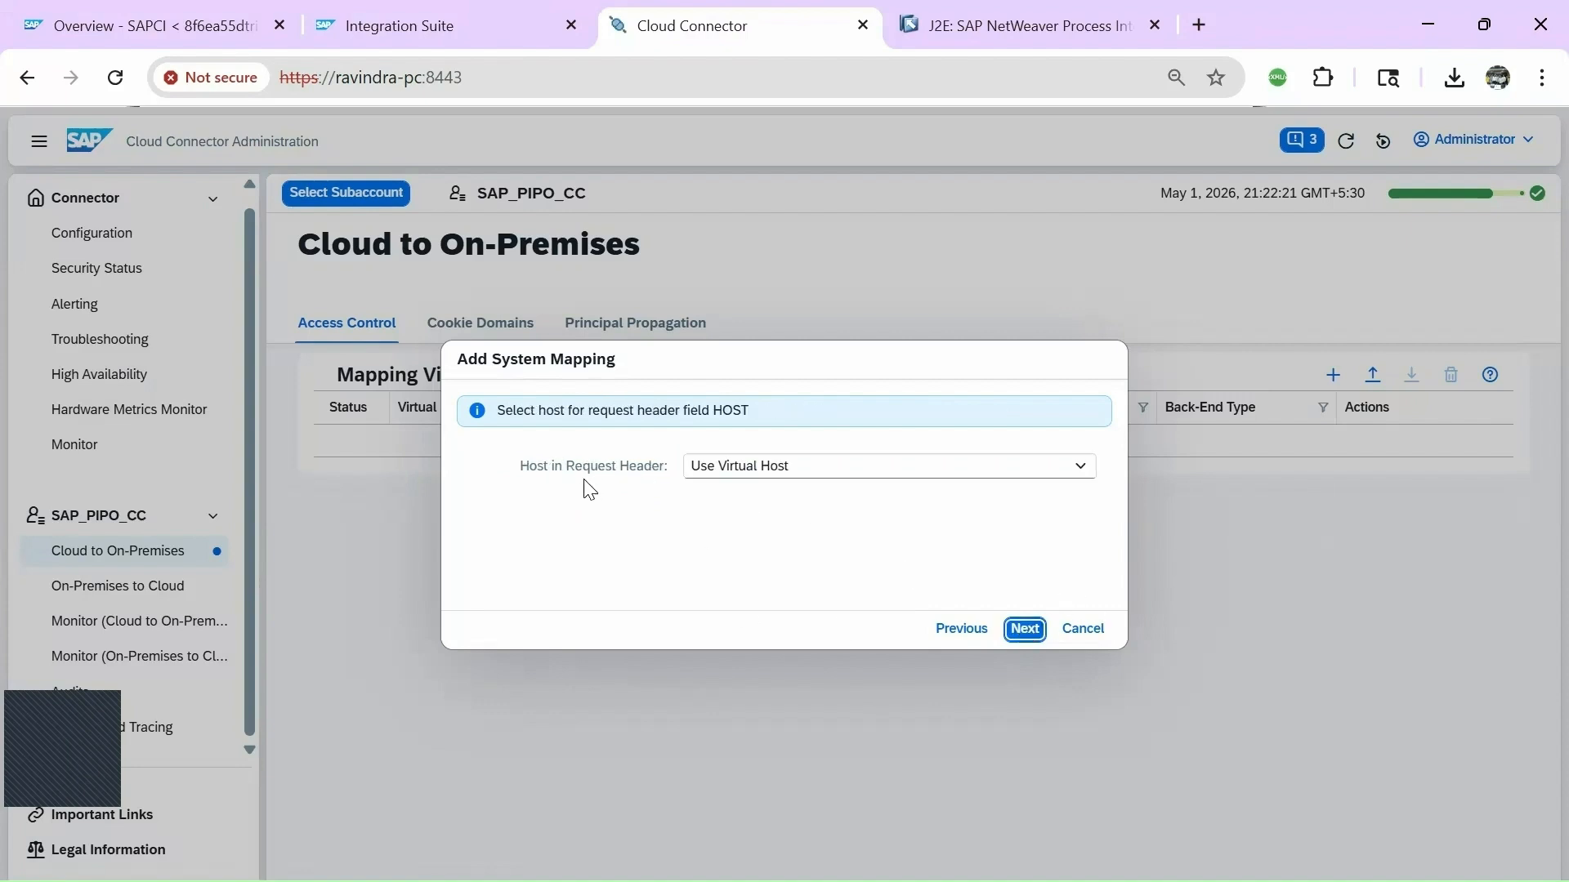
pyautogui.click(1028, 629)
pyautogui.click(702, 467)
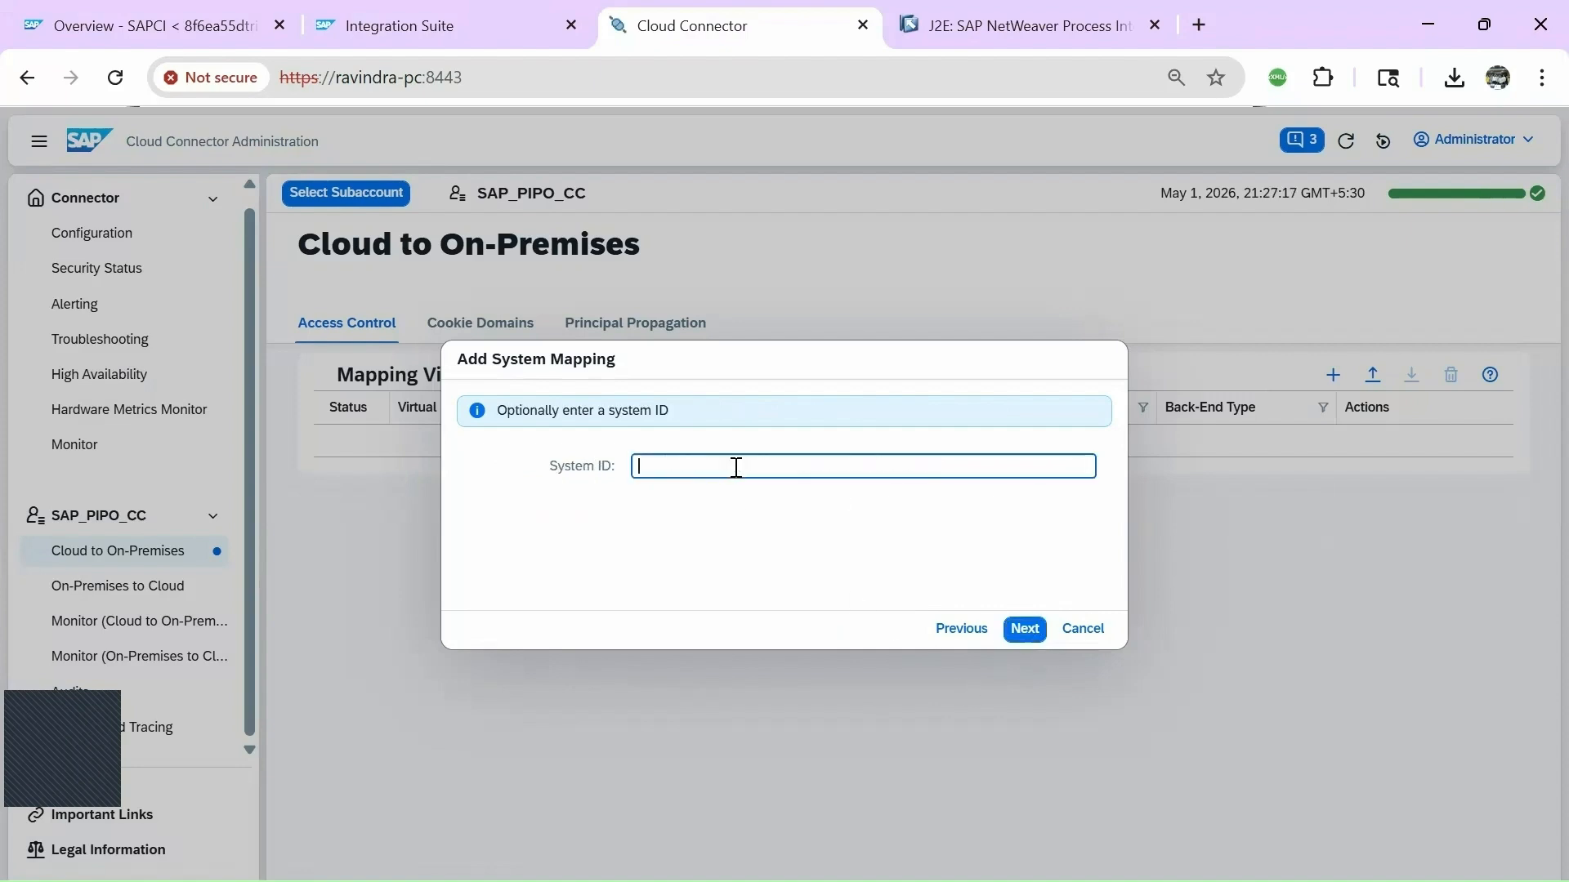
pyautogui.press('capslock')
pyautogui.write('A')
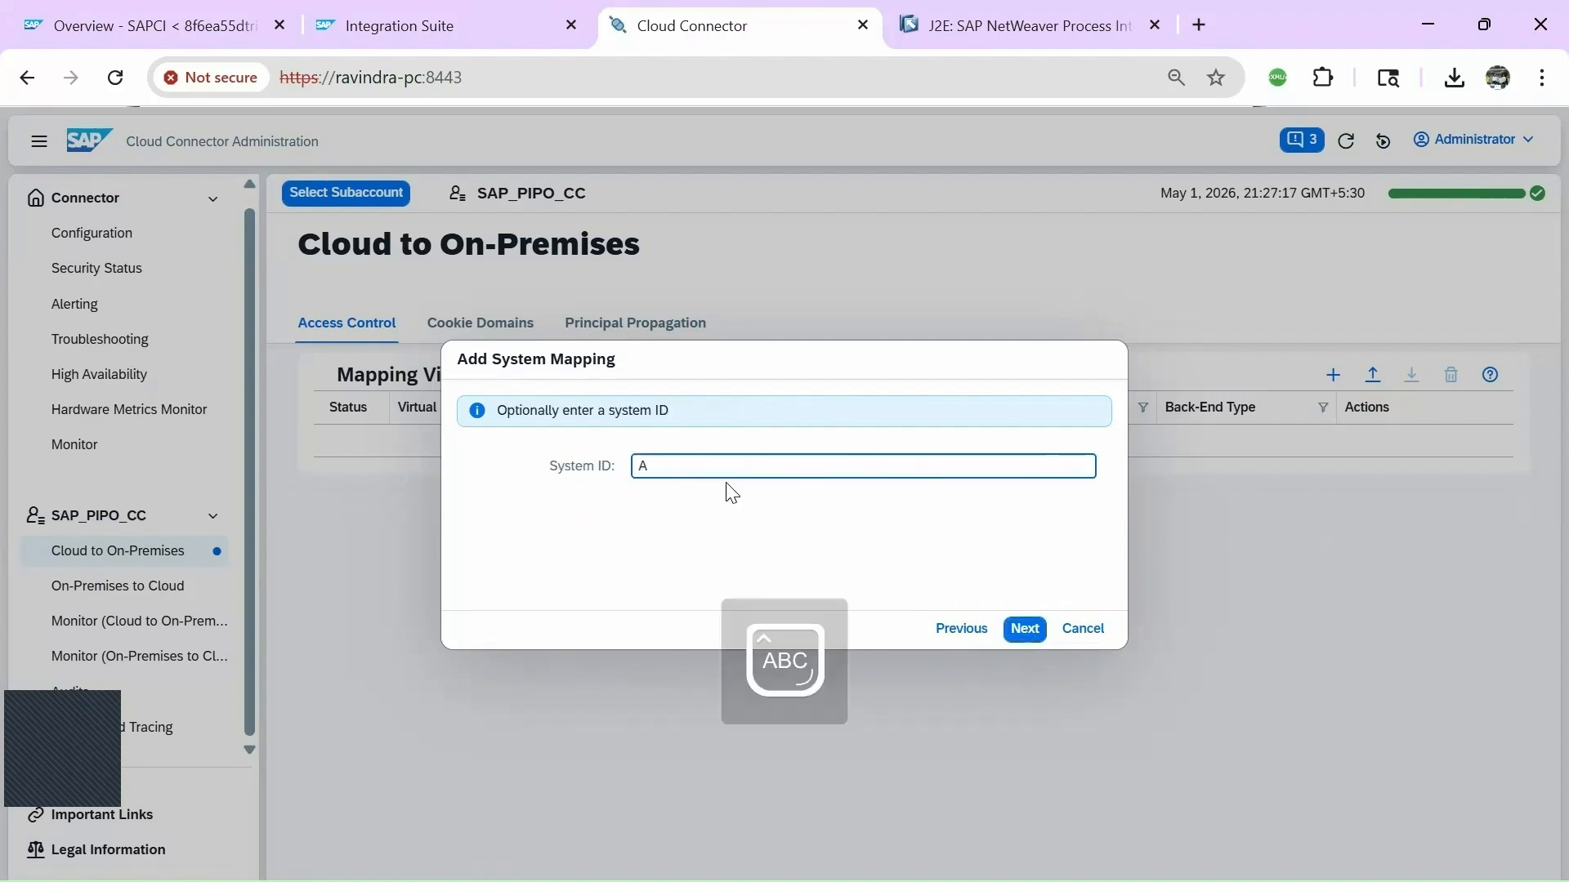
pyautogui.write('4H')
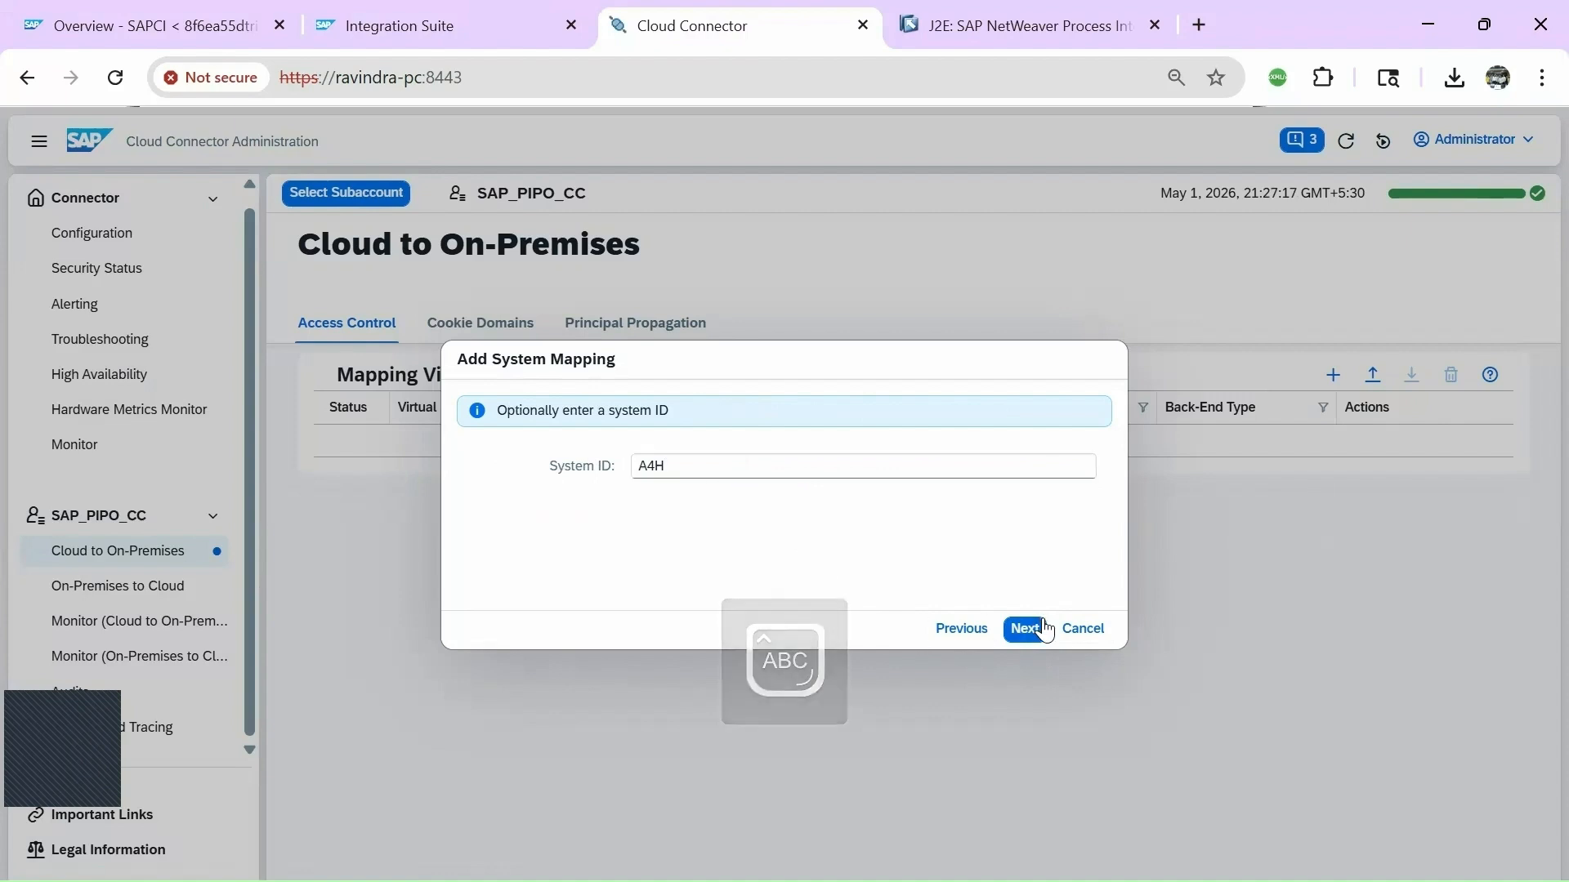
pyautogui.click(1031, 630)
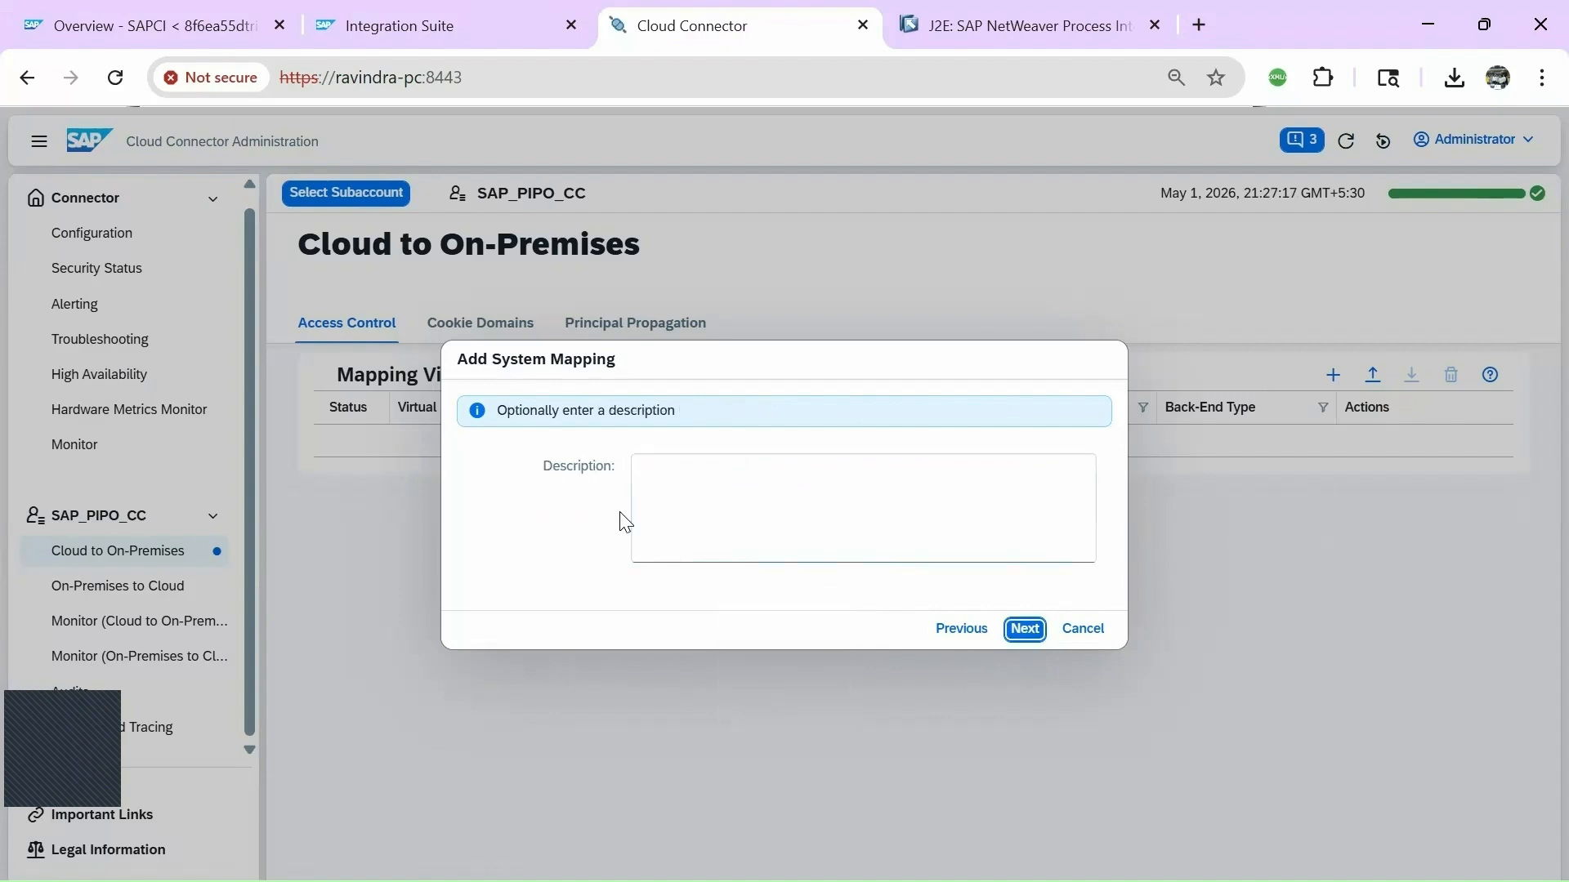
# Give the mapping description SAP PI PO SERVER and finish it.
pyautogui.click(692, 474)
pyautogui.press('capslock')
pyautogui.write('sap')
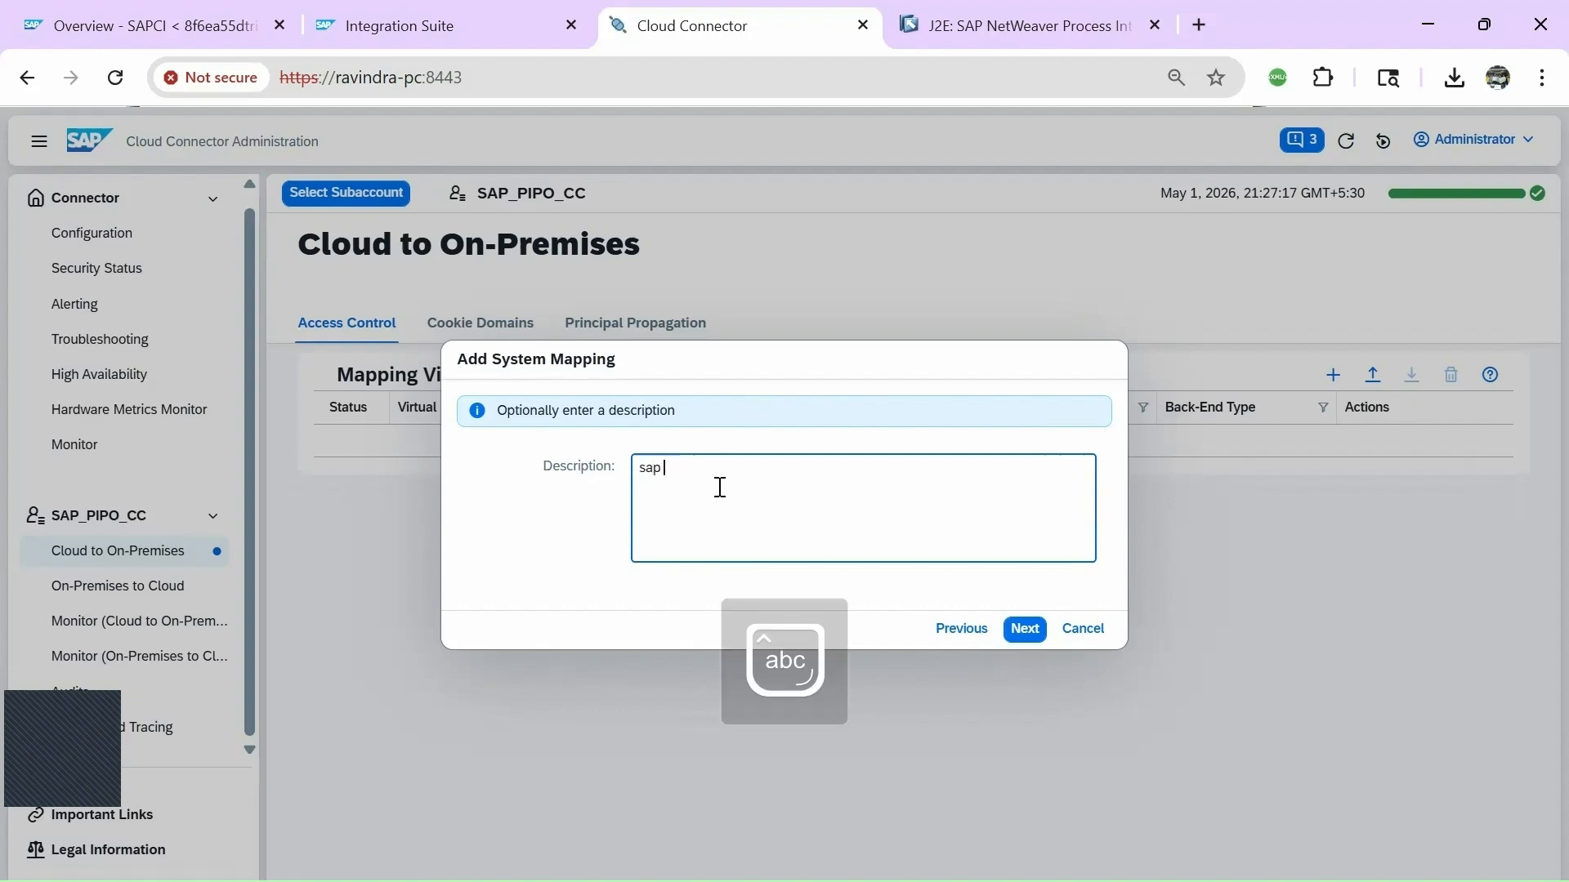
pyautogui.press('BackSpace')
pyautogui.press('BackSpace')
pyautogui.press('capslock')
pyautogui.press('BackSpace')
pyautogui.write('SAP PI PO SERVER')
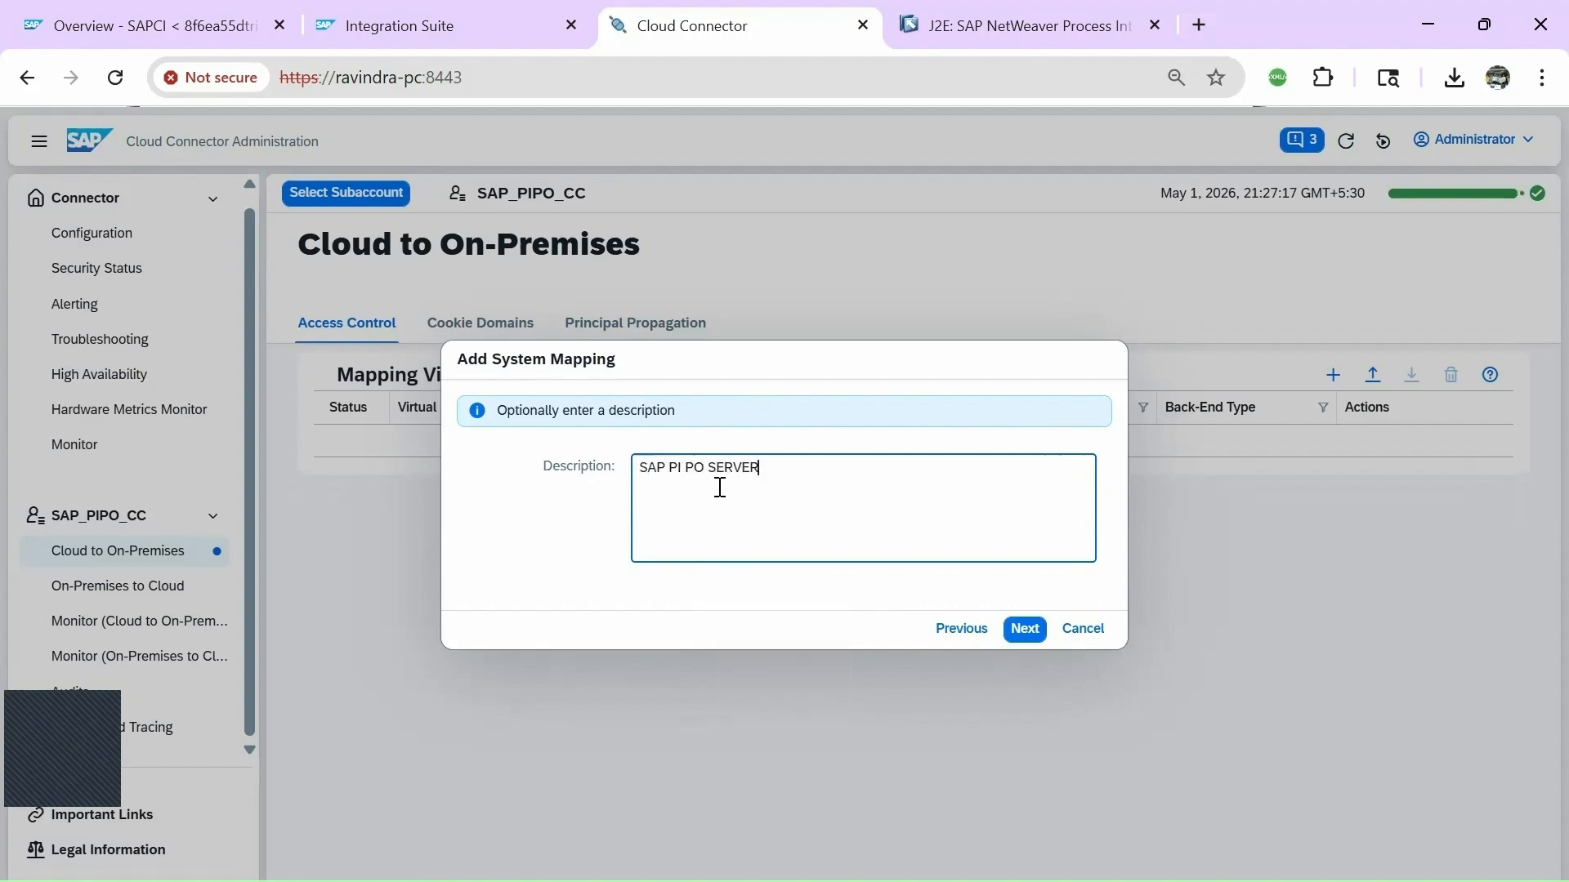
pyautogui.click(1025, 628)
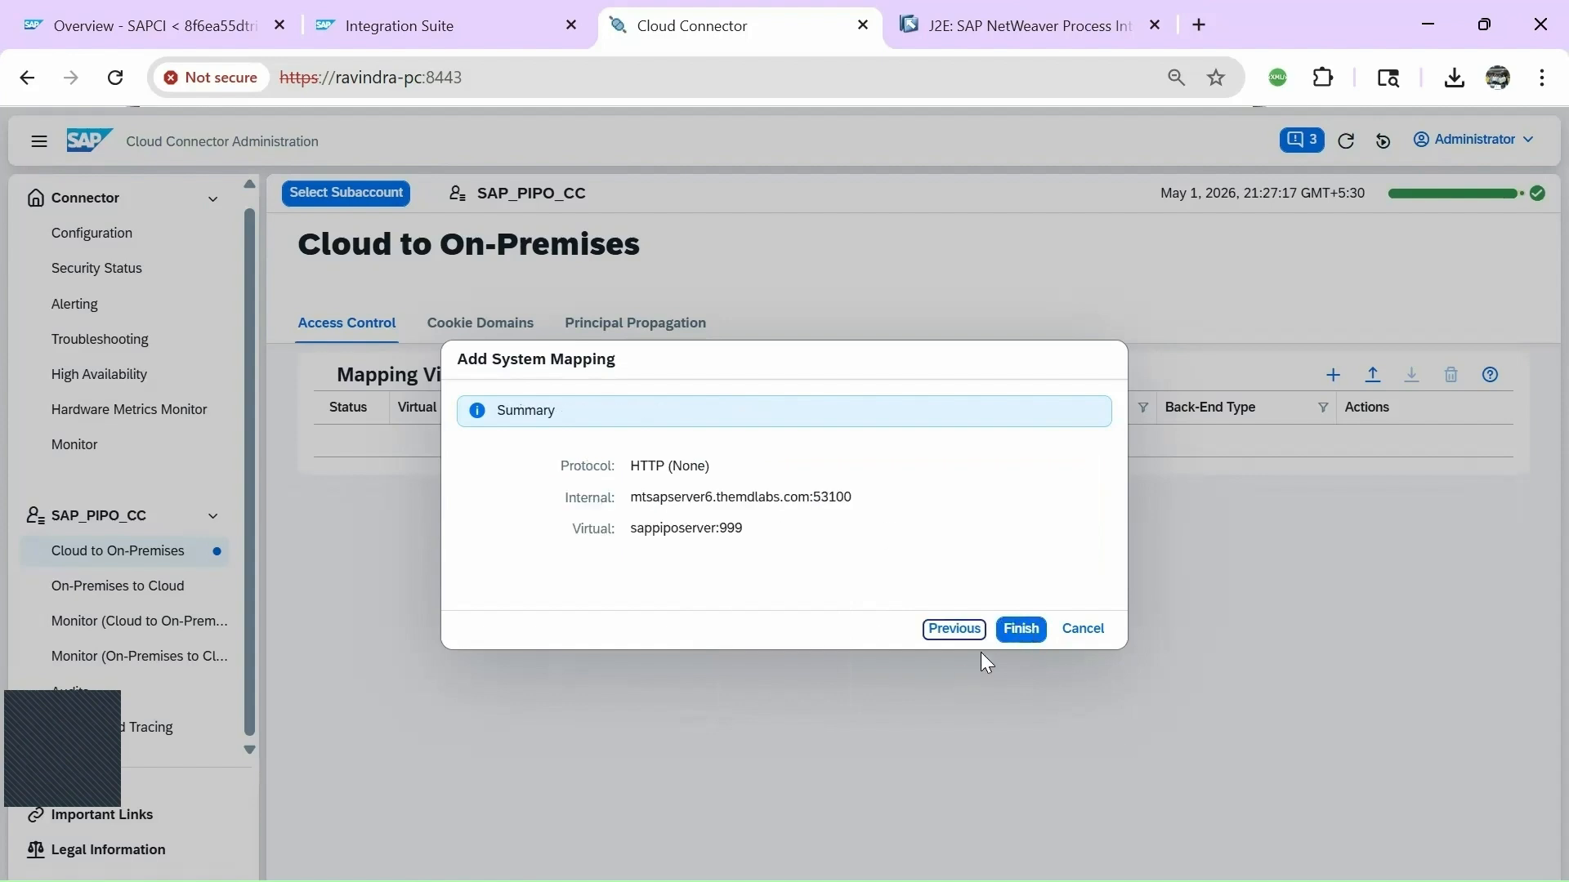
pyautogui.click(1021, 630)
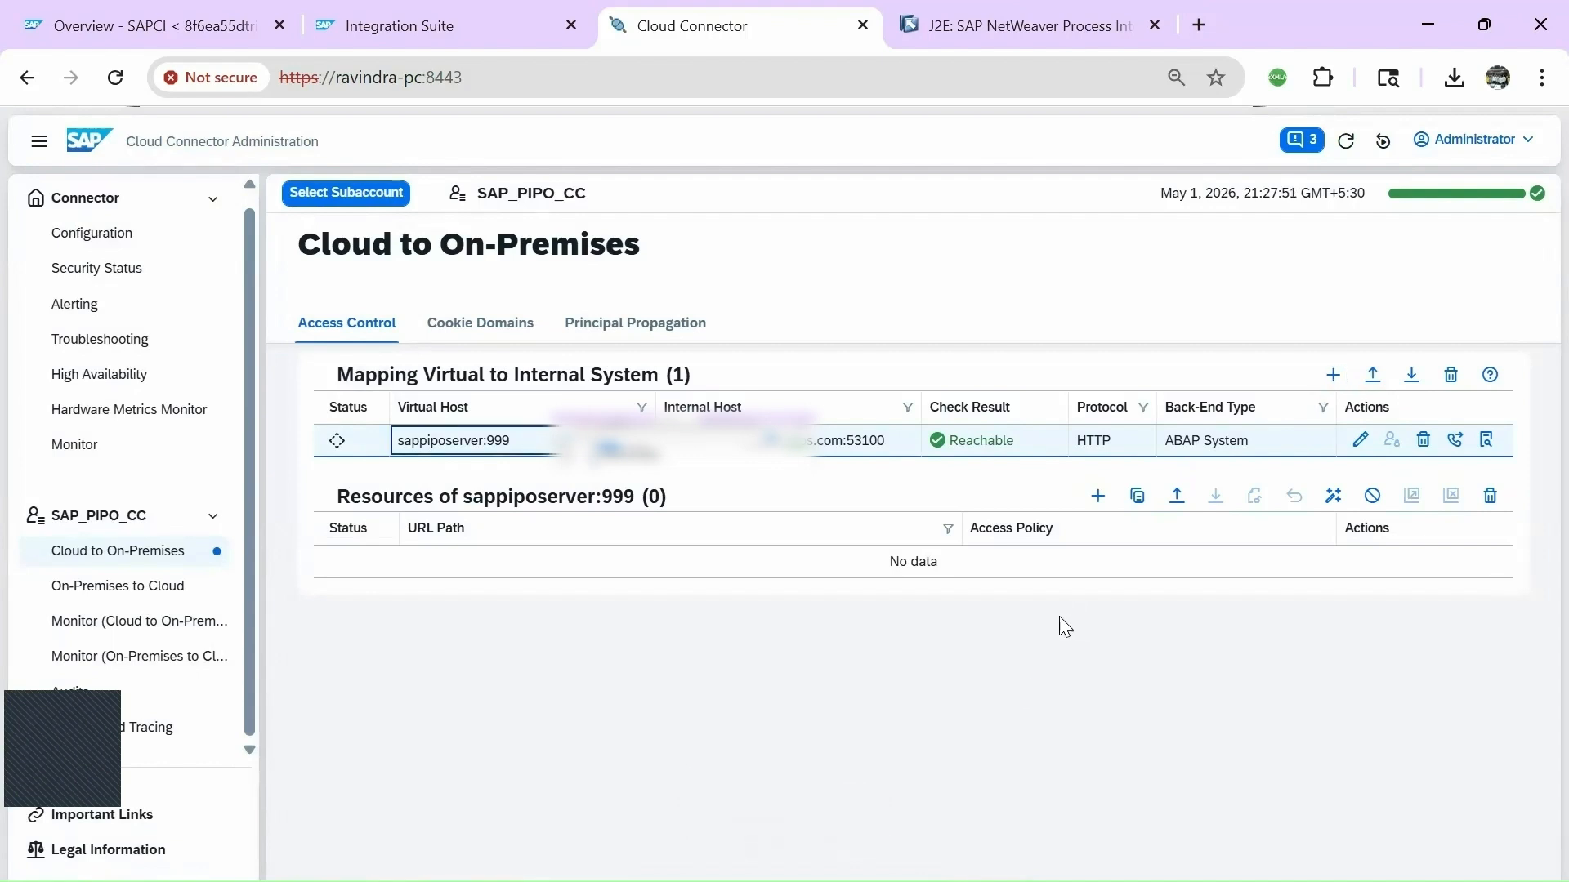
# Add the root resource '/' with Path and All Sub-Paths access to sappiposerver:999.
pyautogui.click(829, 446)
pyautogui.click(828, 445)
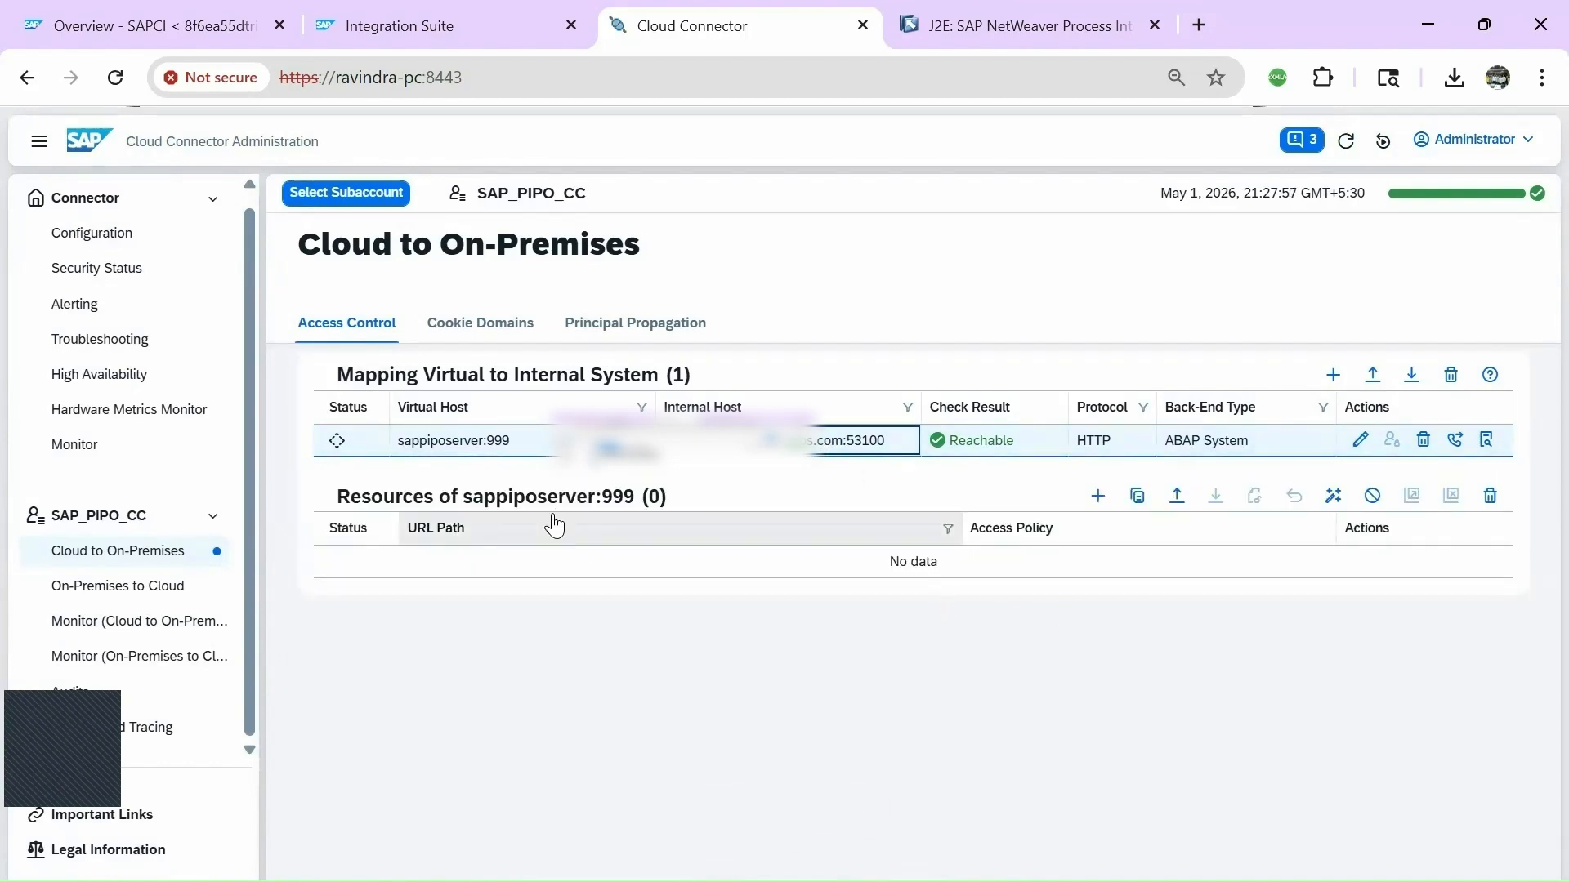
pyautogui.click(1098, 496)
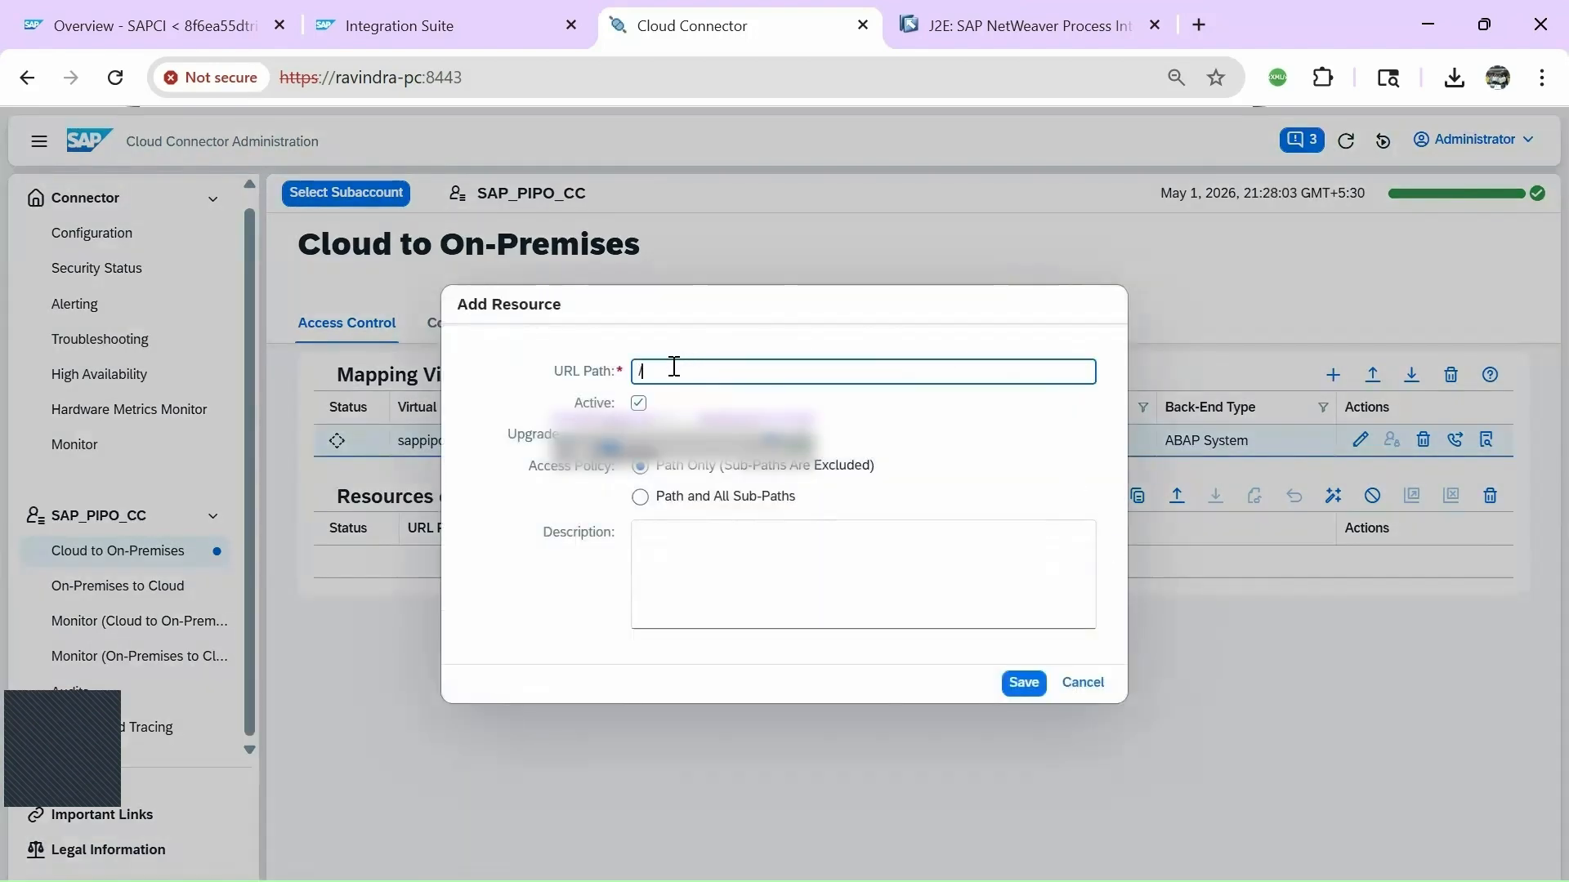
pyautogui.click(641, 500)
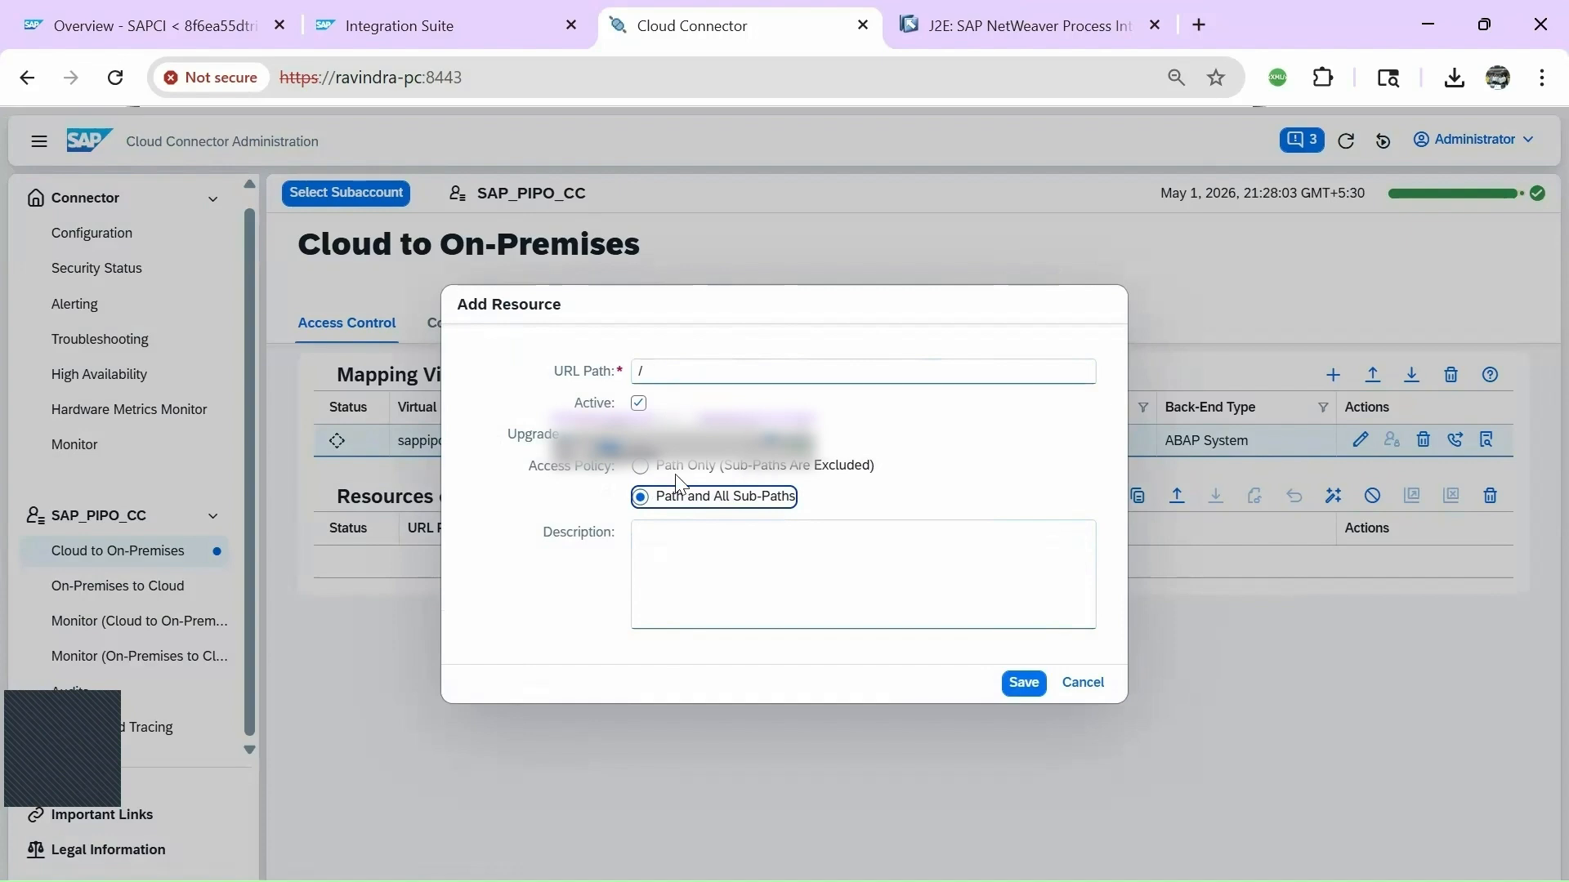
pyautogui.click(1024, 683)
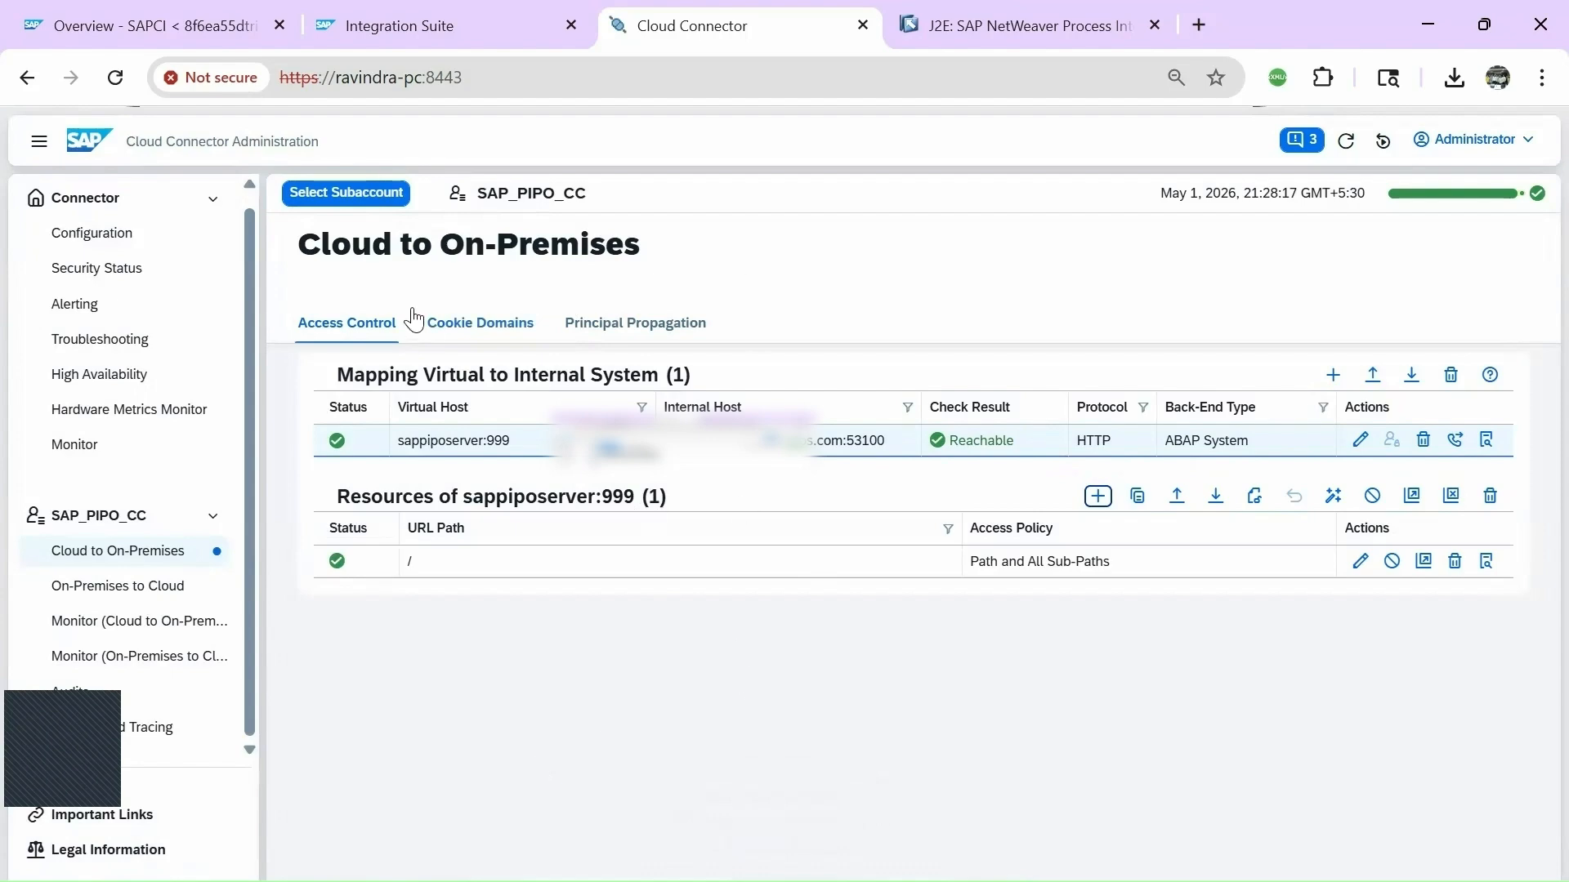
pyautogui.click(167, 25)
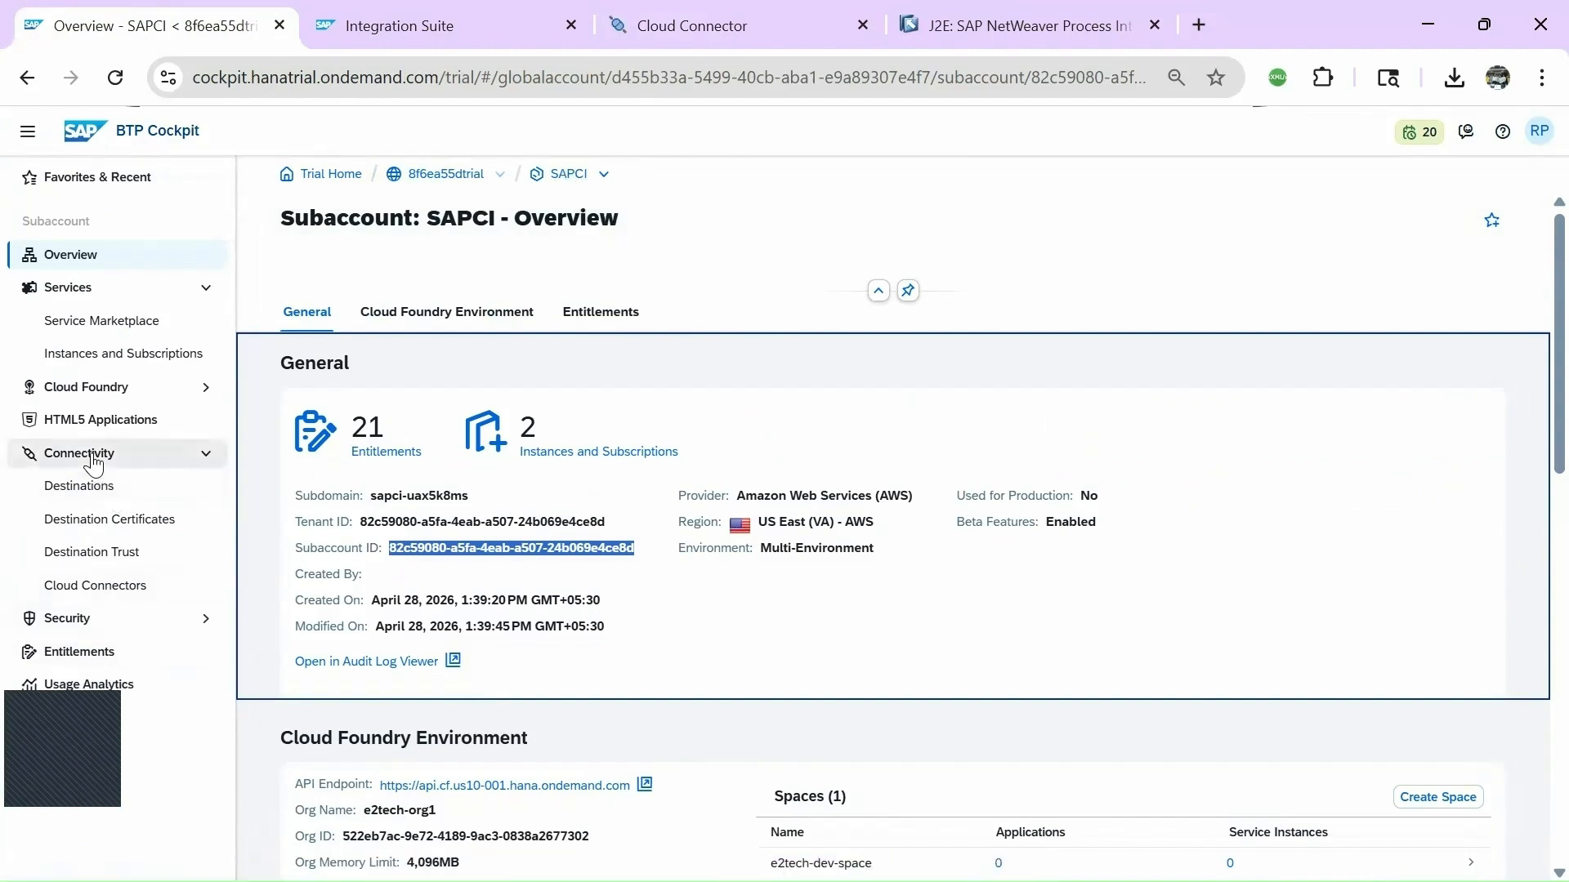
# Open the (default) Cloud Connector's details and scroll down to its Exposed Back-End Systems list.
pyautogui.click(81, 603)
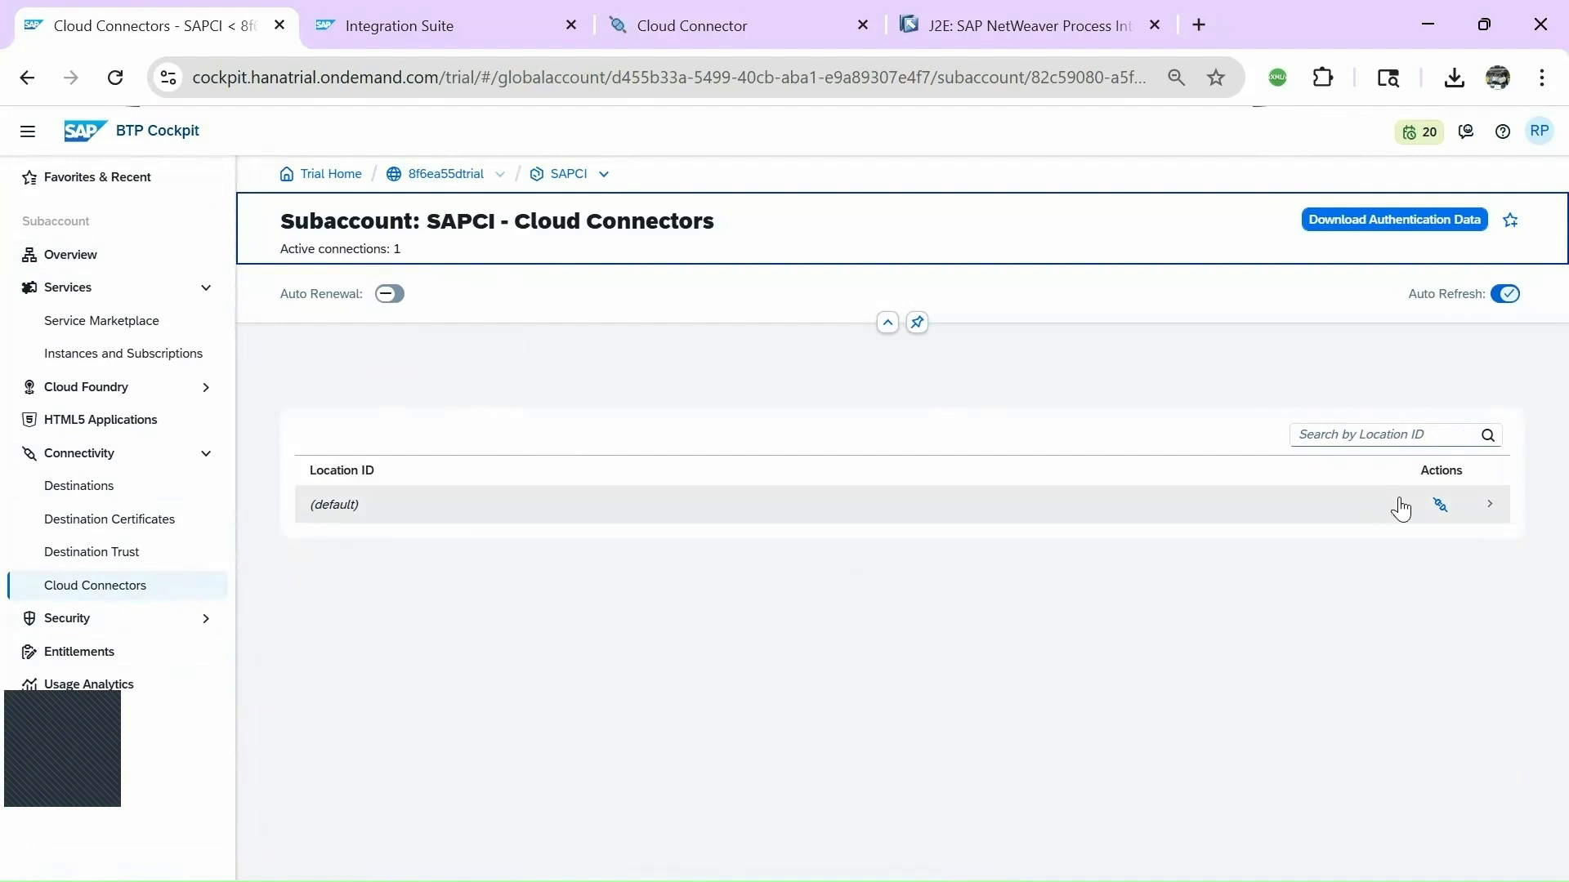
pyautogui.click(1343, 506)
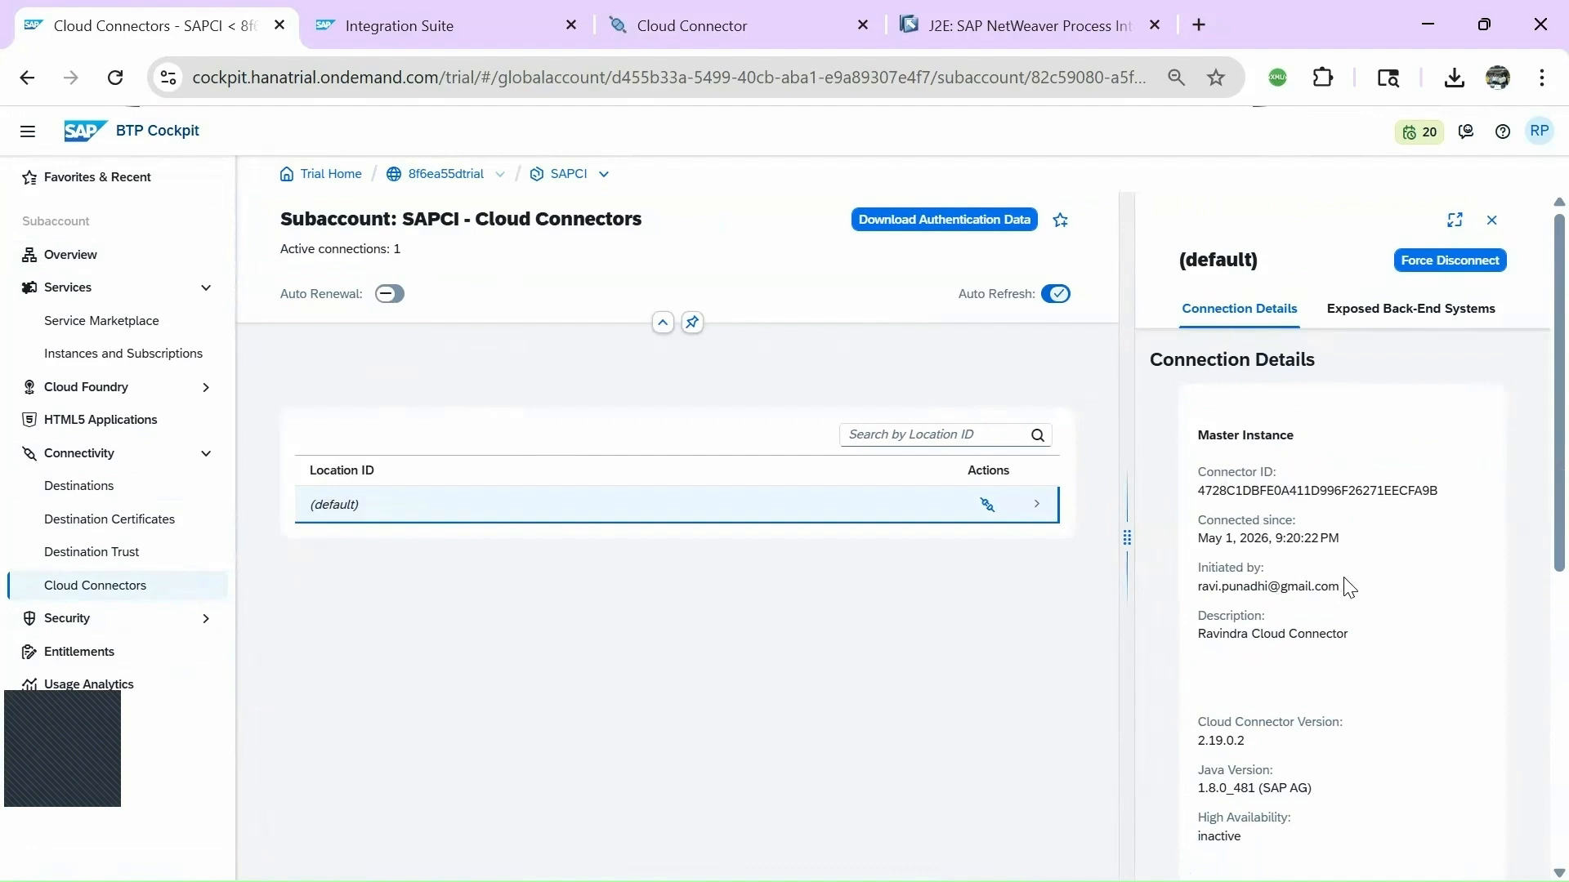
pyautogui.moveTo(1195, 587); pyautogui.dragTo(1355, 588)
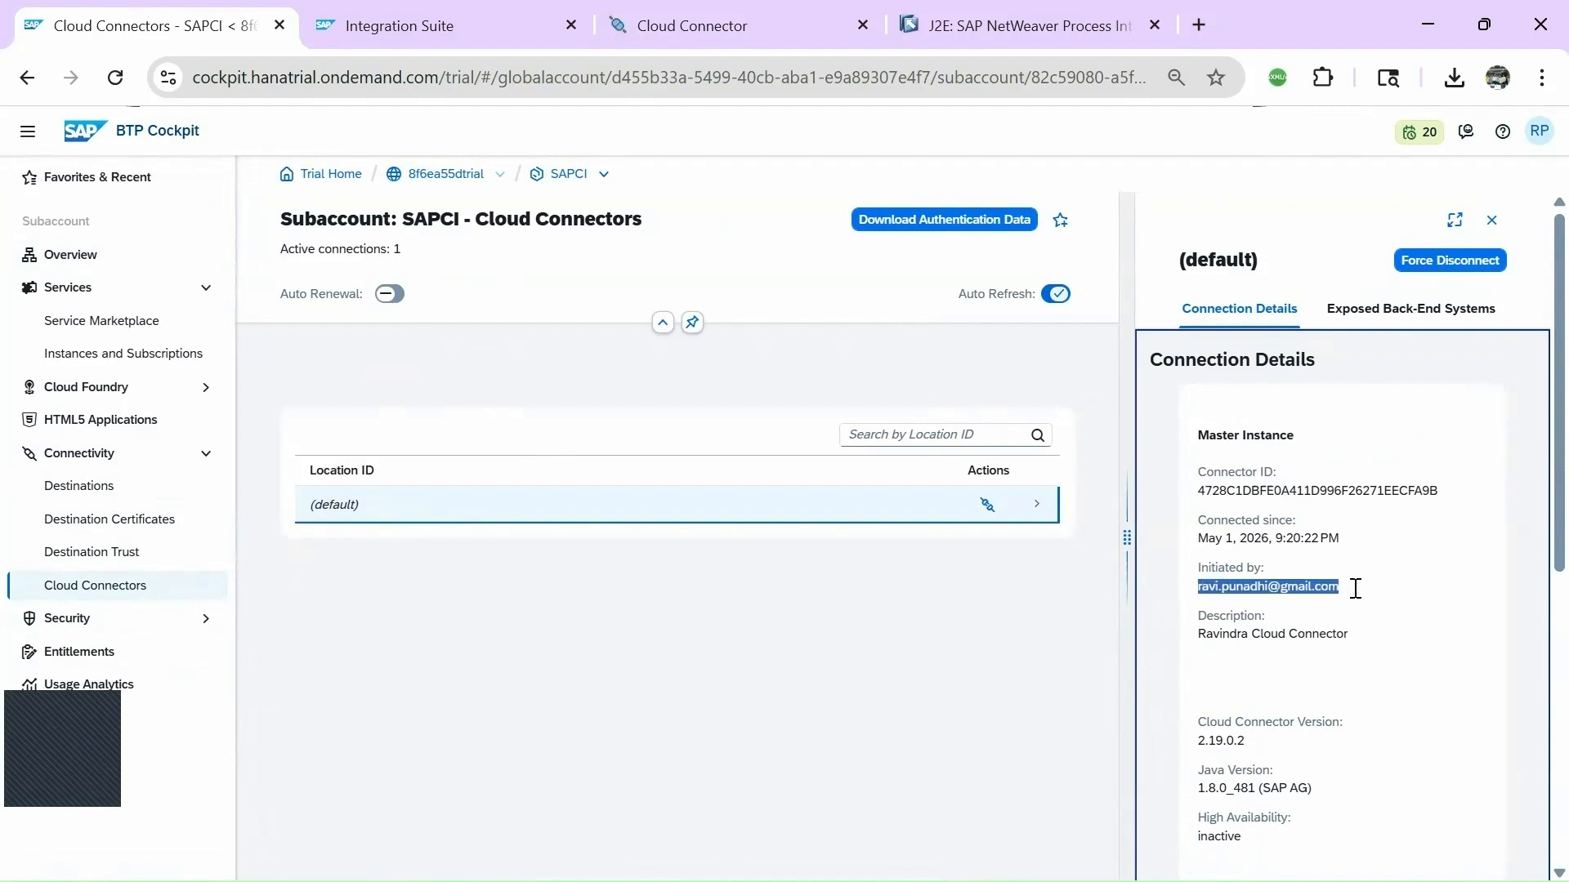
pyautogui.click(1254, 634)
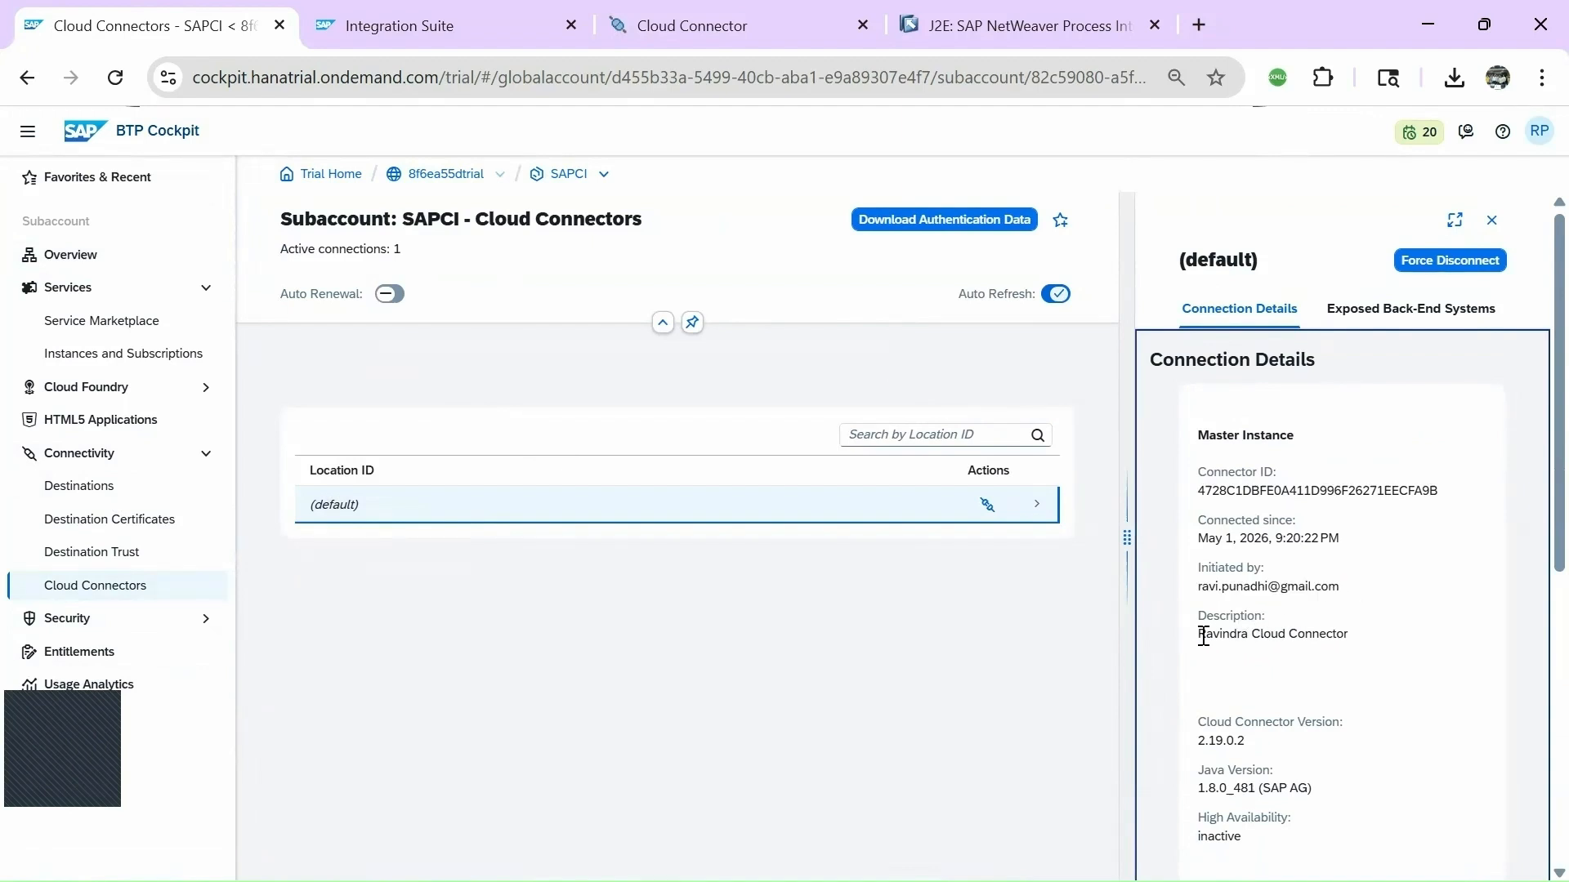
pyautogui.tripleClick(1351, 634)
pyautogui.click(1308, 702)
pyautogui.scroll(-3, 1428, 685)
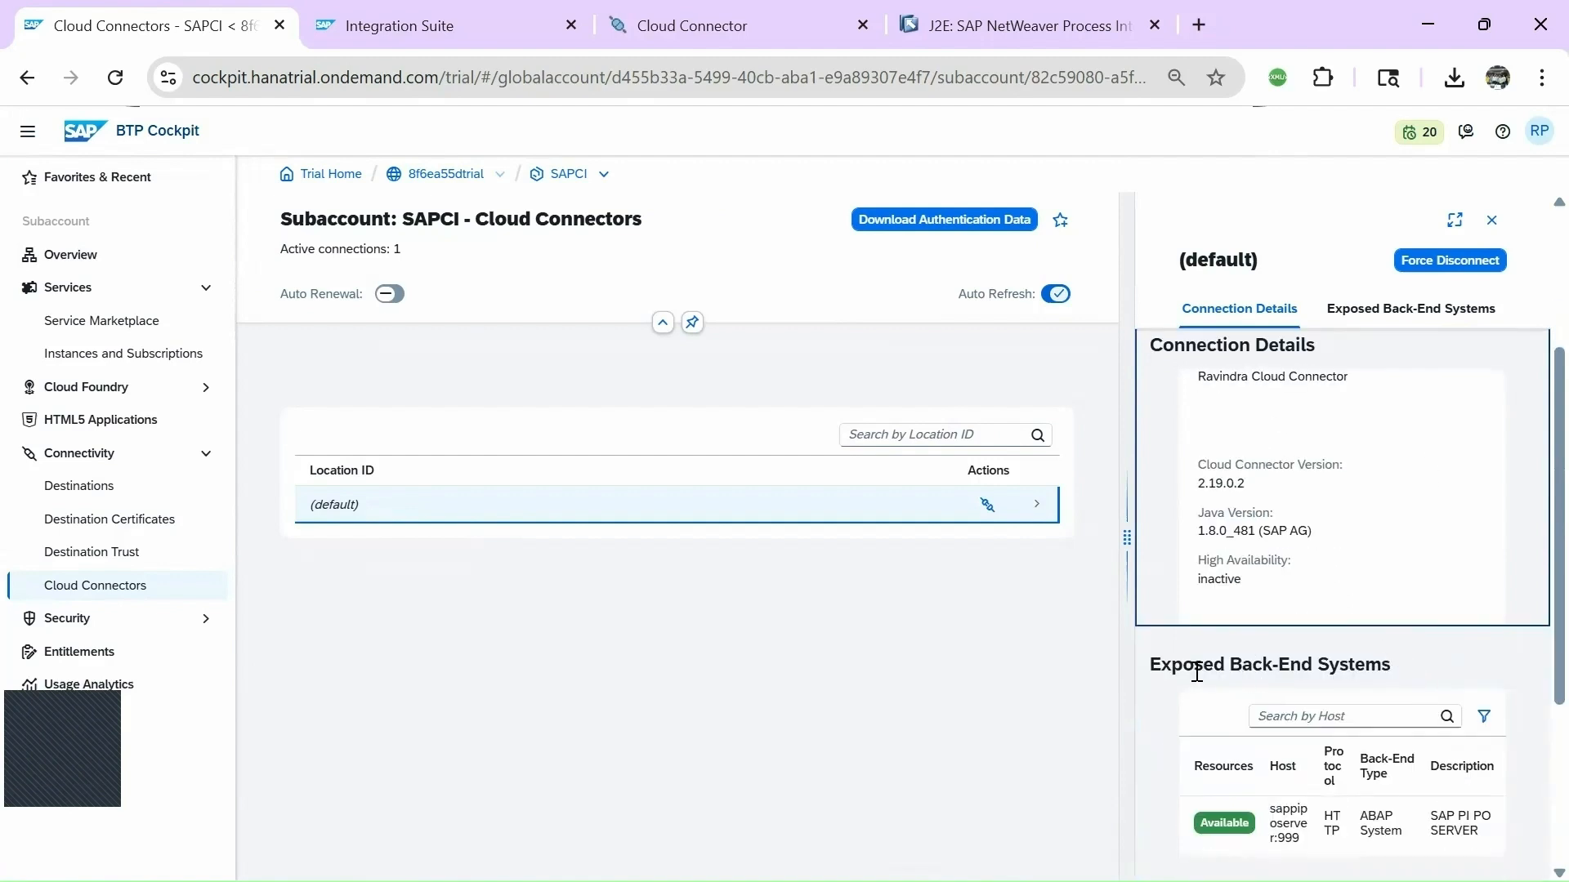
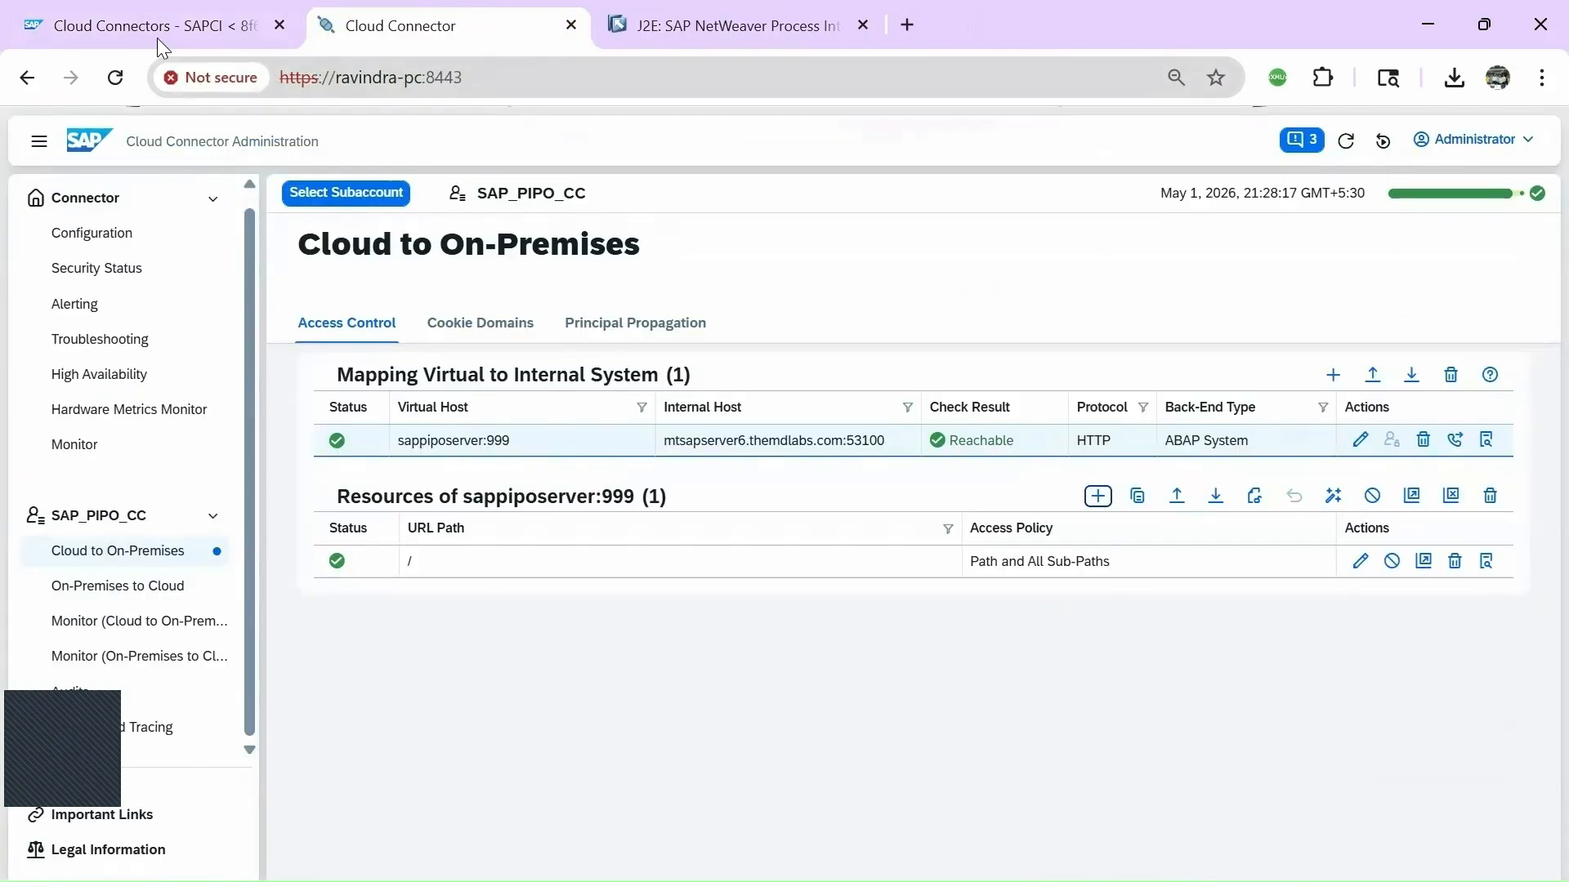
# Return to the BTP Cockpit and open the SAPCI subaccount's Instances and Subscriptions page.
pyautogui.click(155, 29)
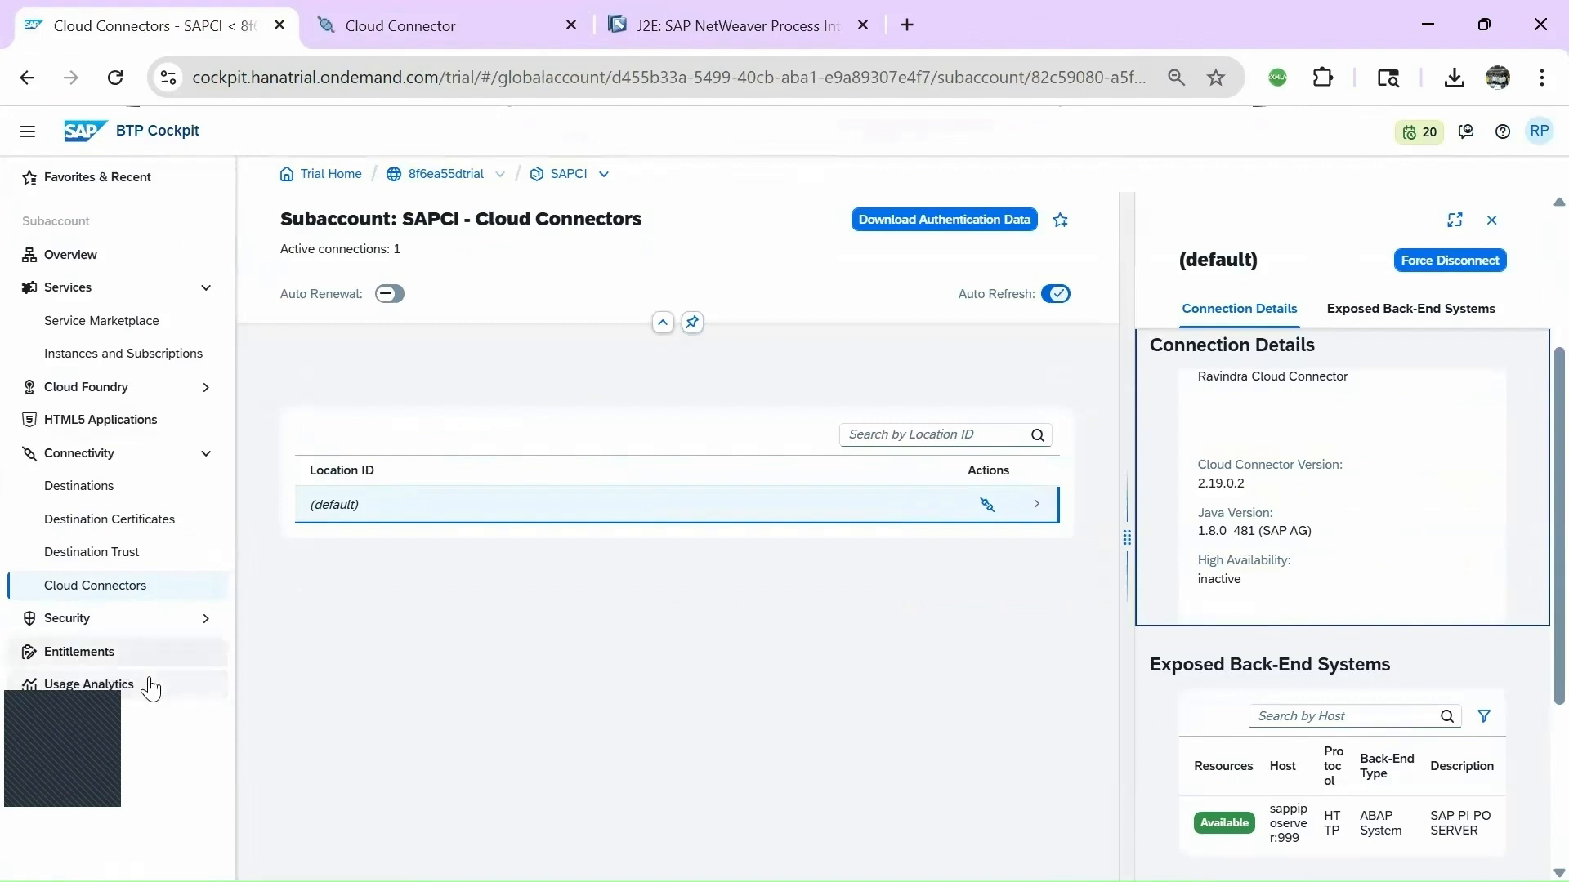
pyautogui.click(563, 175)
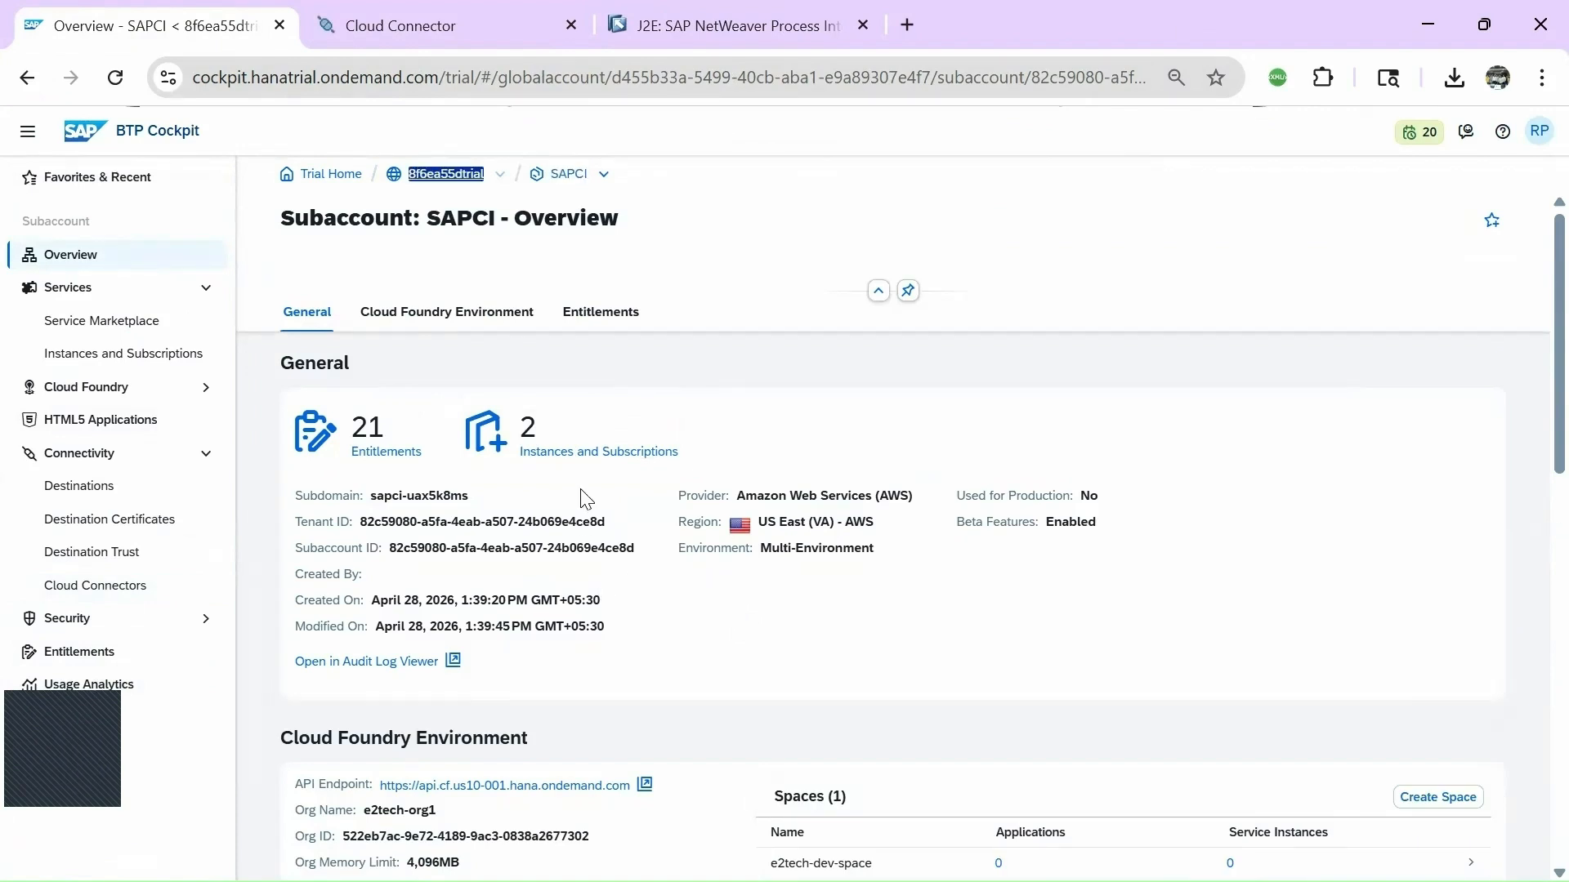
pyautogui.click(560, 454)
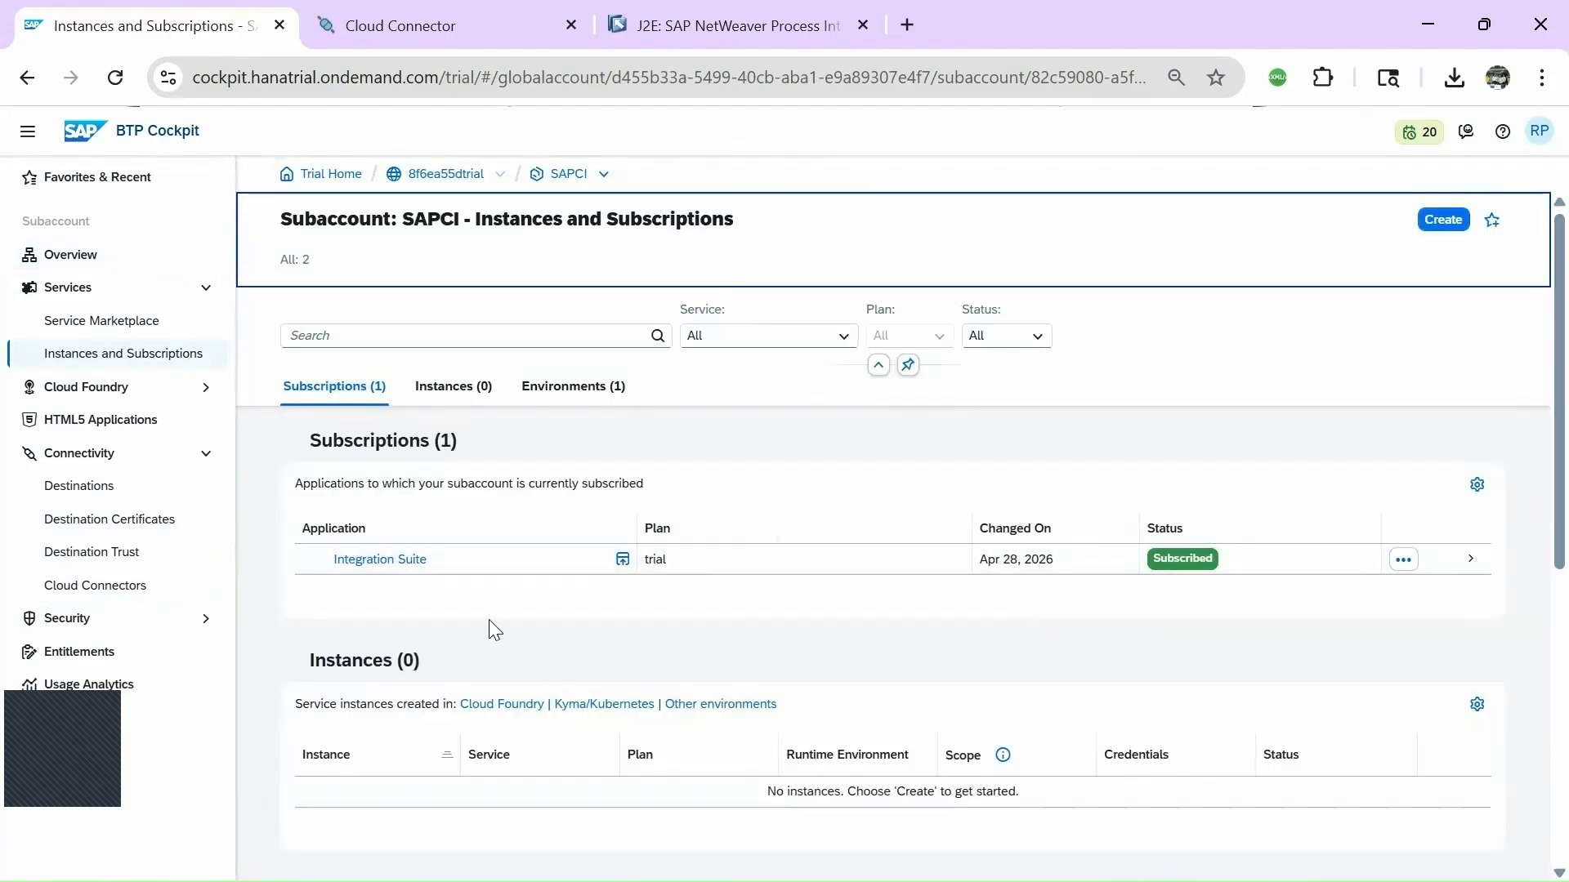
# Launch the subscribed Integration Suite trial application from the Subscriptions list.
pyautogui.click(378, 562)
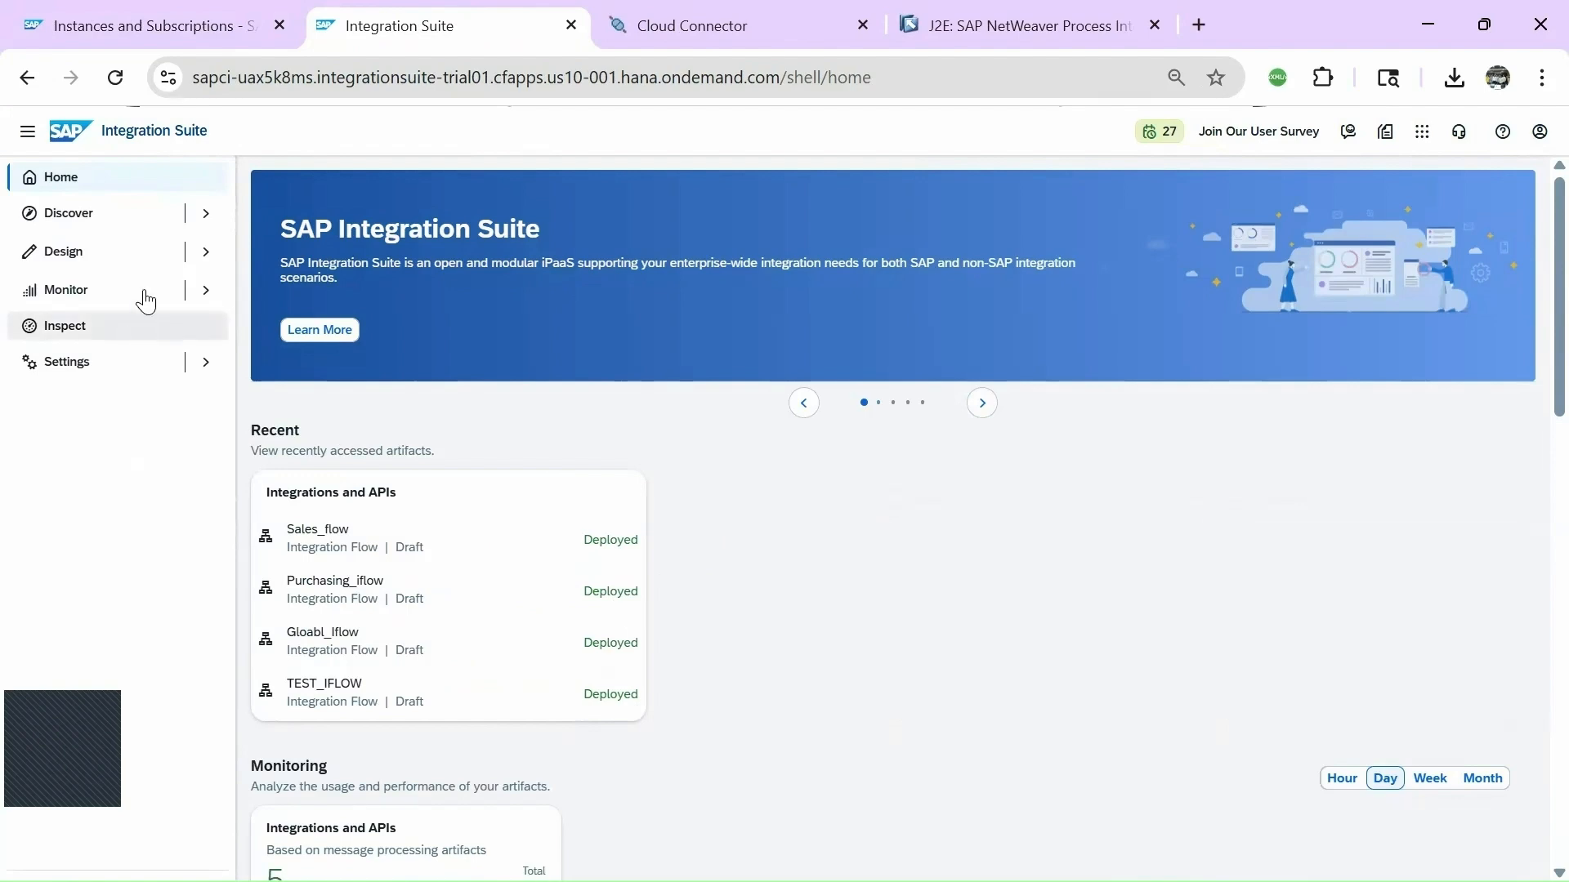
# Scroll to the home page's Capabilities section and open Manage Capabilities for the tenant.
pyautogui.scroll(-9, 923, 511)
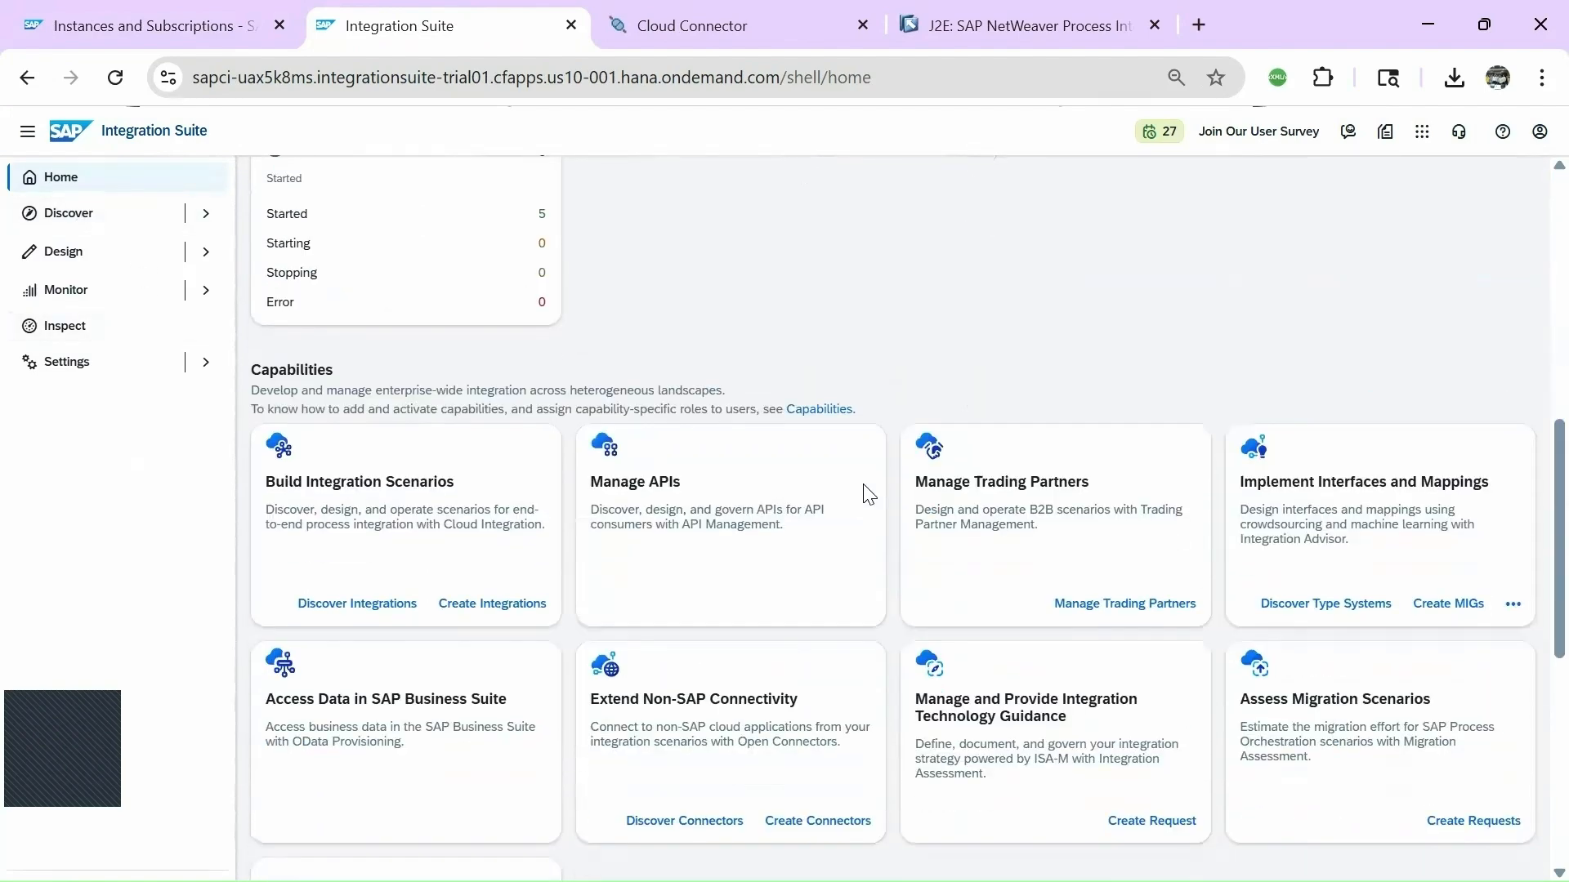
pyautogui.moveTo(251, 370); pyautogui.dragTo(343, 369)
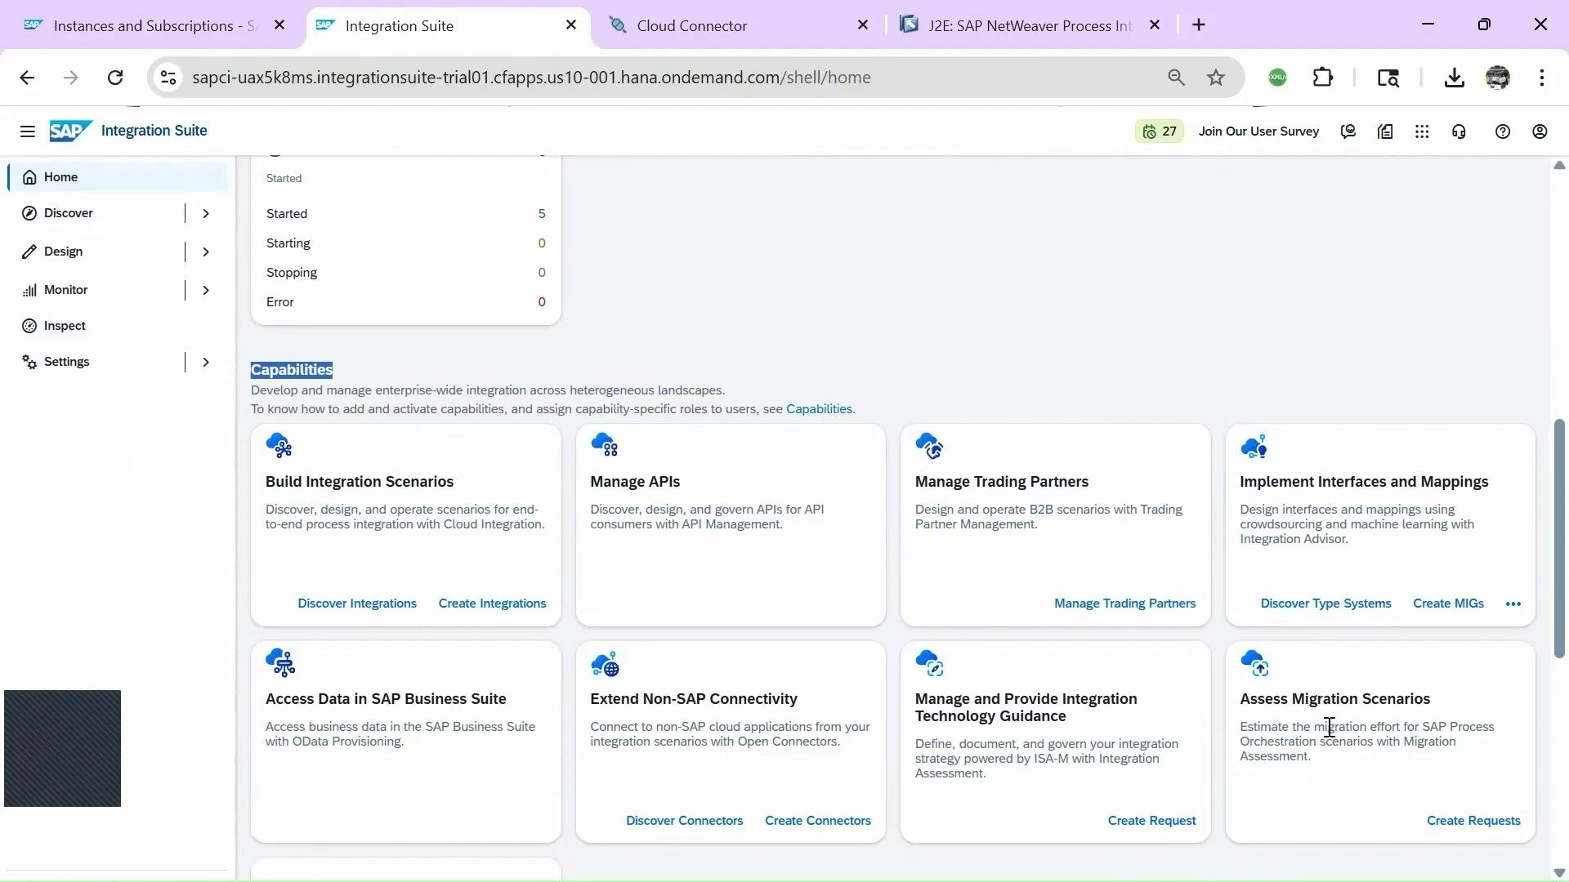
pyautogui.scroll(-5, 1329, 727)
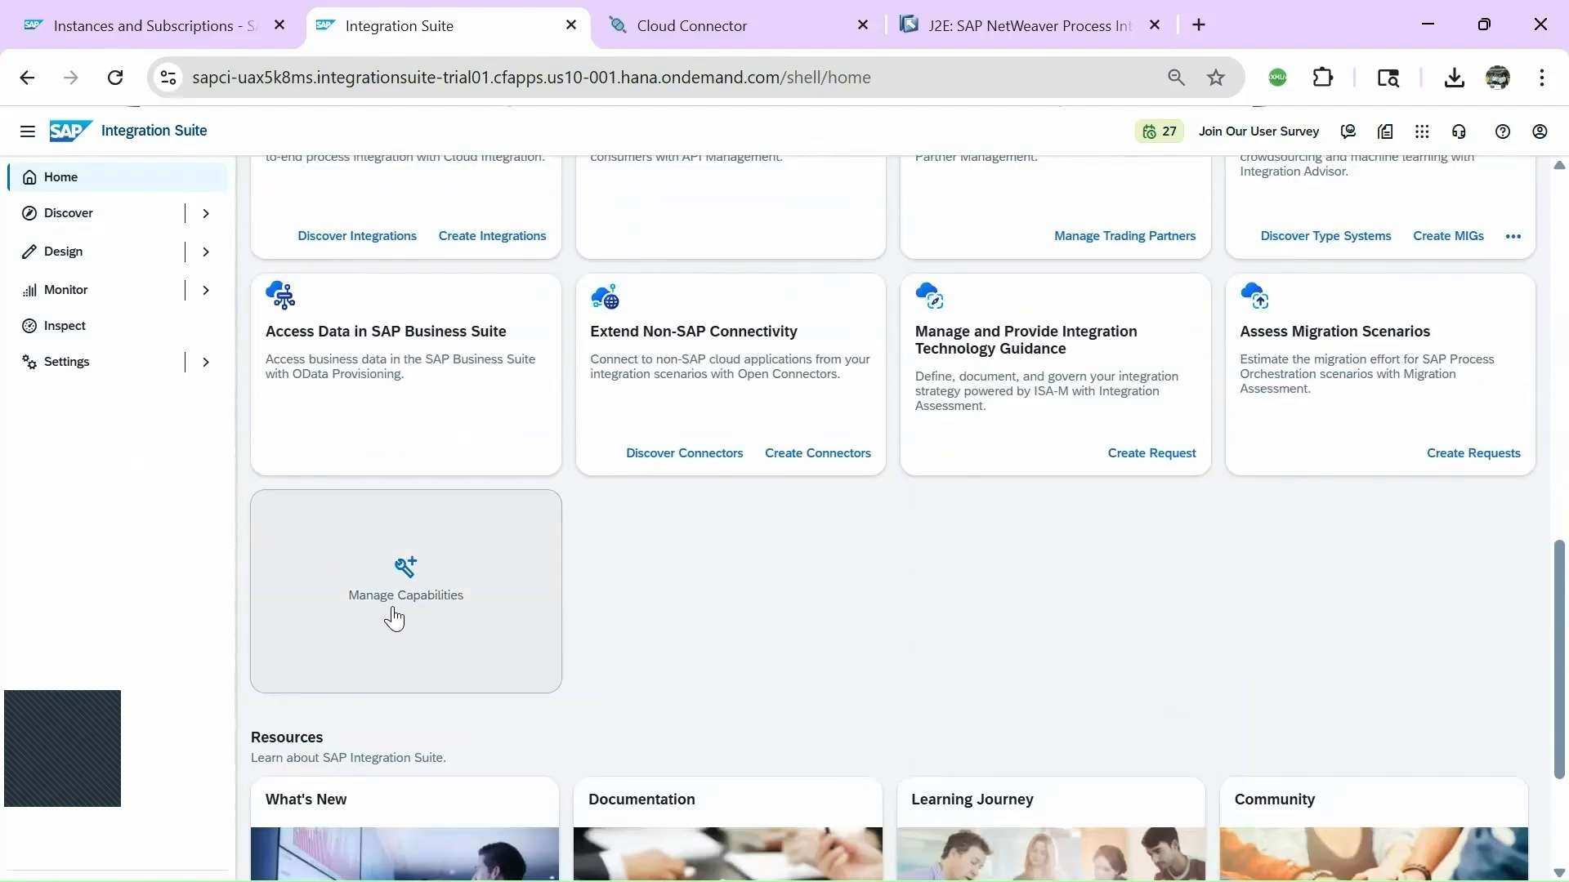
pyautogui.click(396, 604)
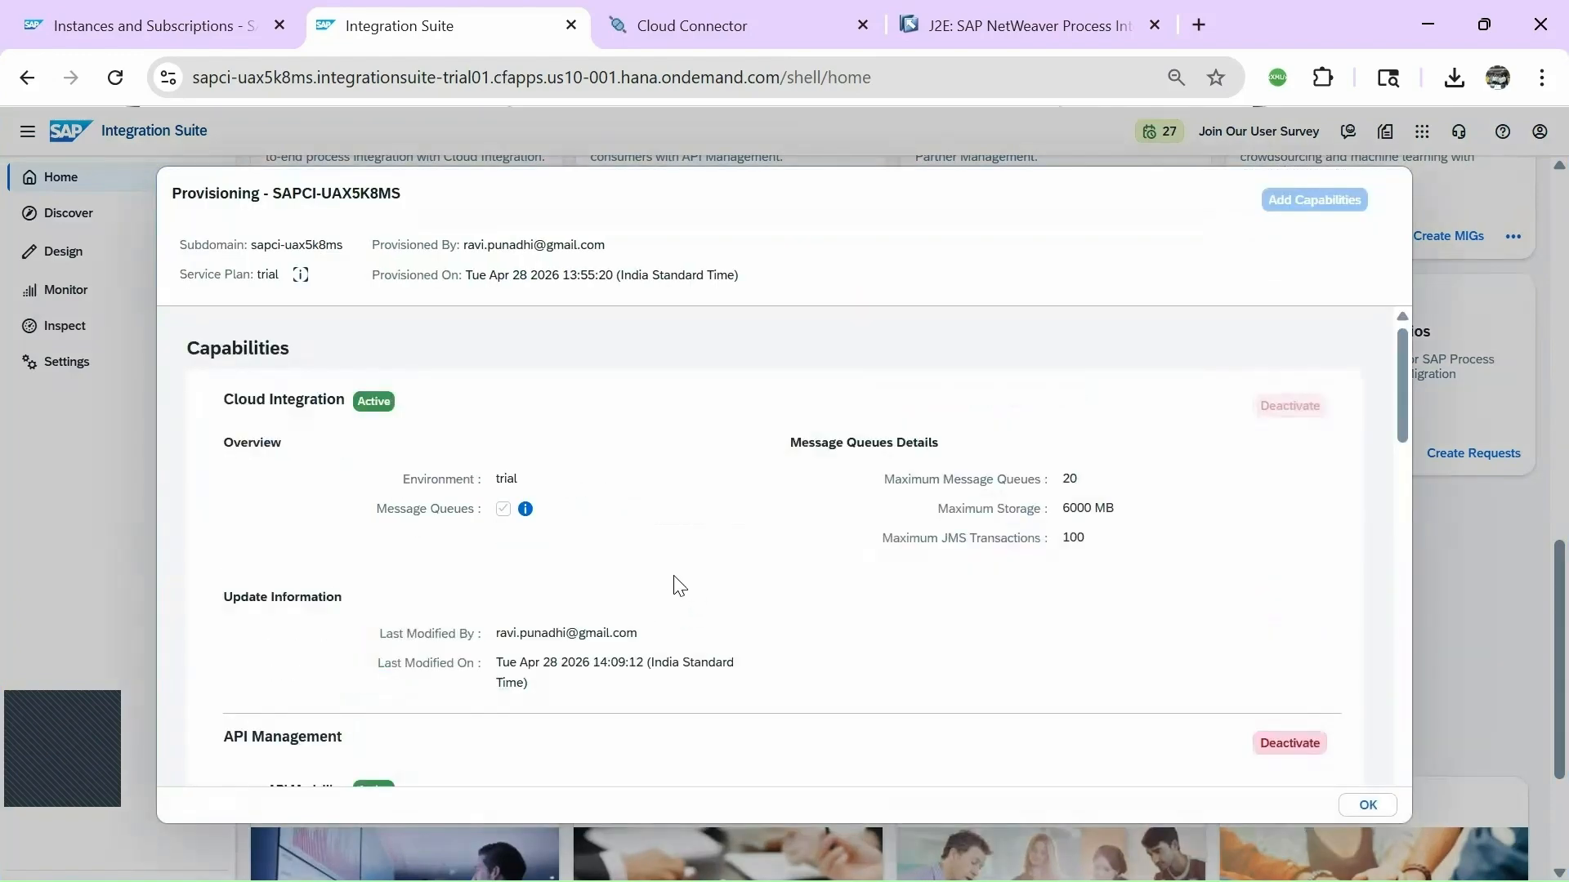
pyautogui.moveTo(223, 400); pyautogui.dragTo(389, 410)
pyautogui.scroll(-5, 567, 500)
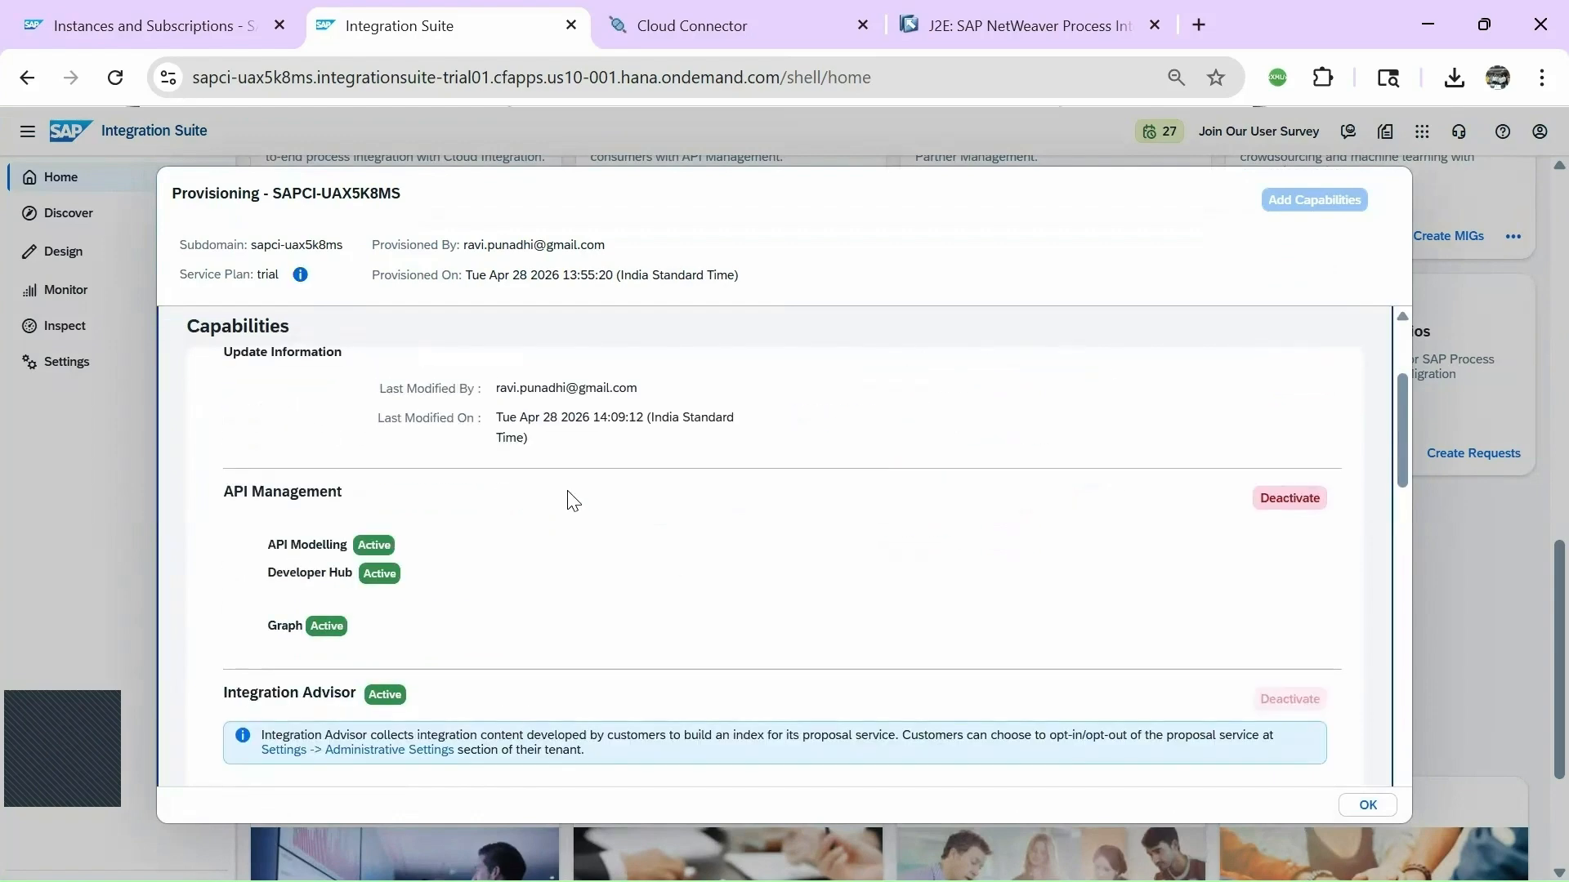
pyautogui.scroll(-3, 597, 526)
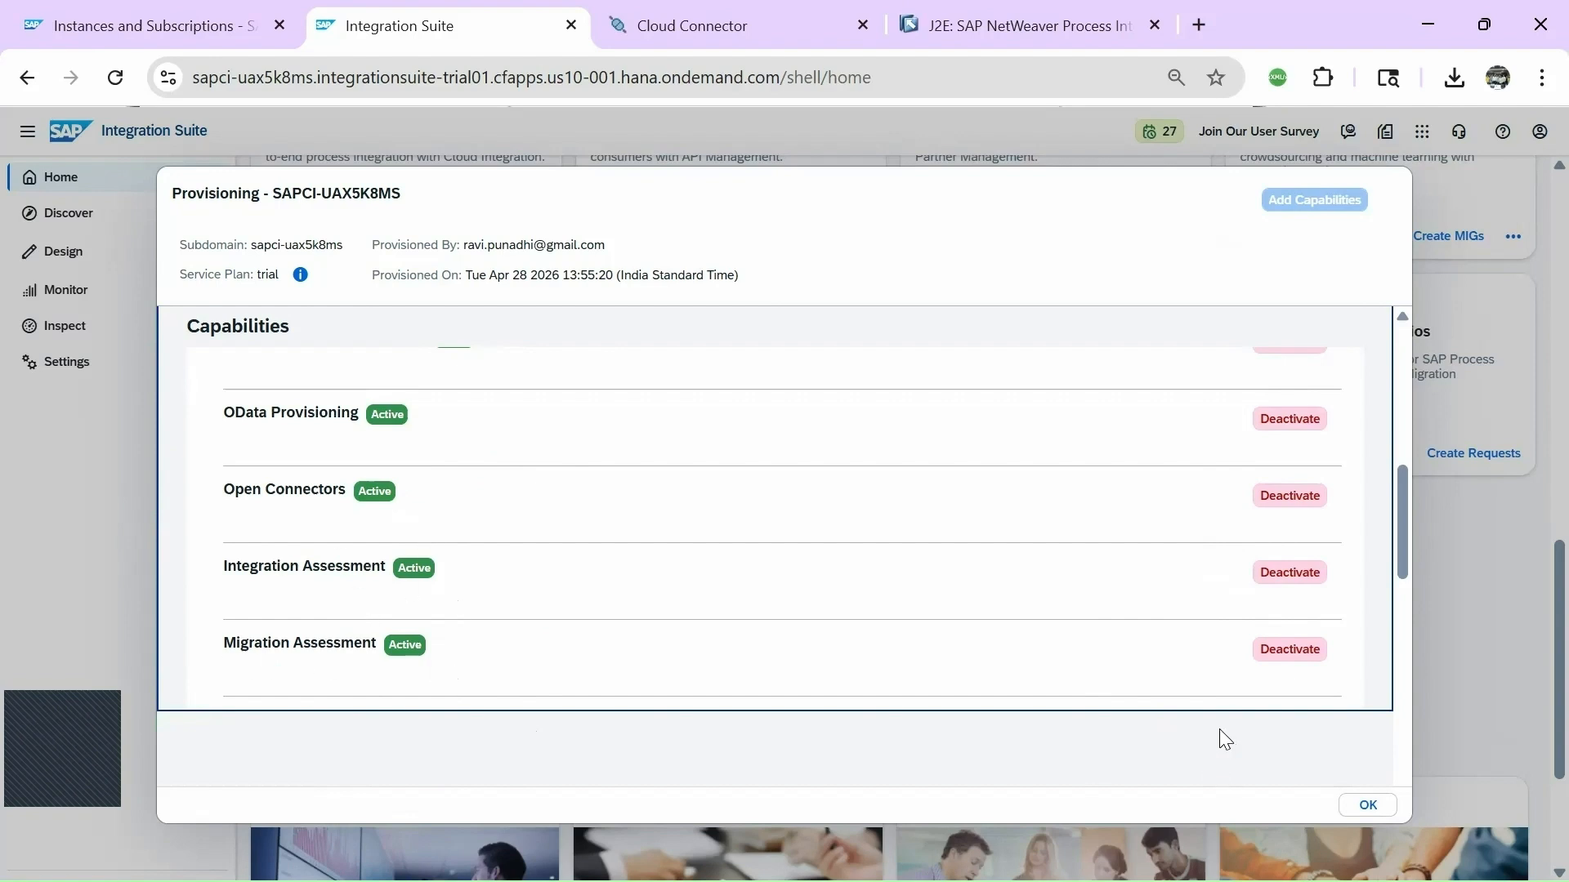
pyautogui.scroll(-2, 1262, 687)
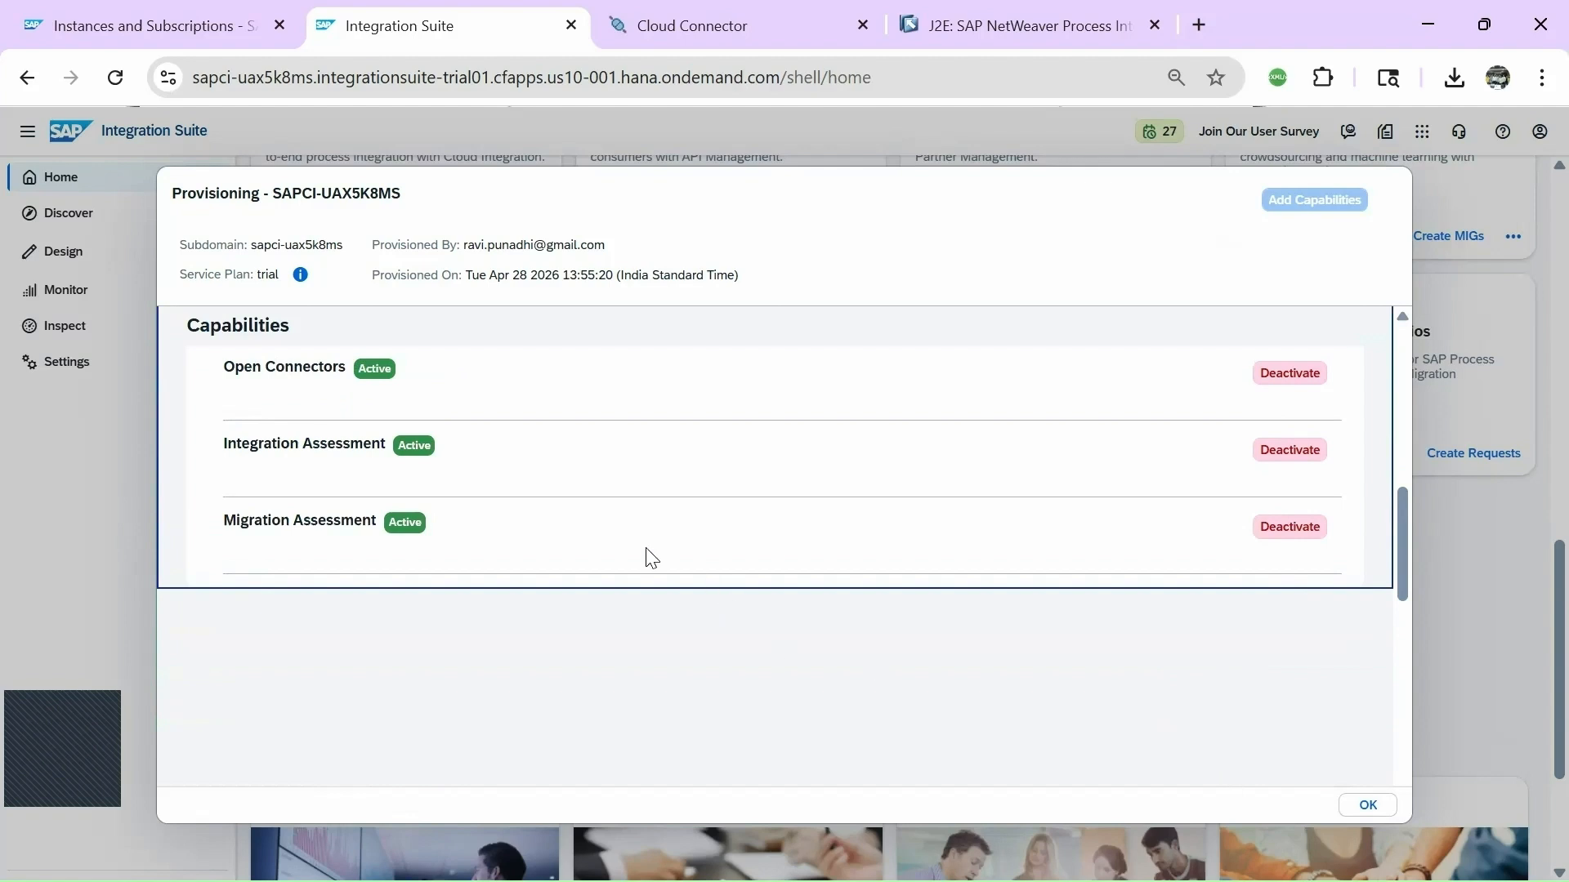
pyautogui.click(1364, 805)
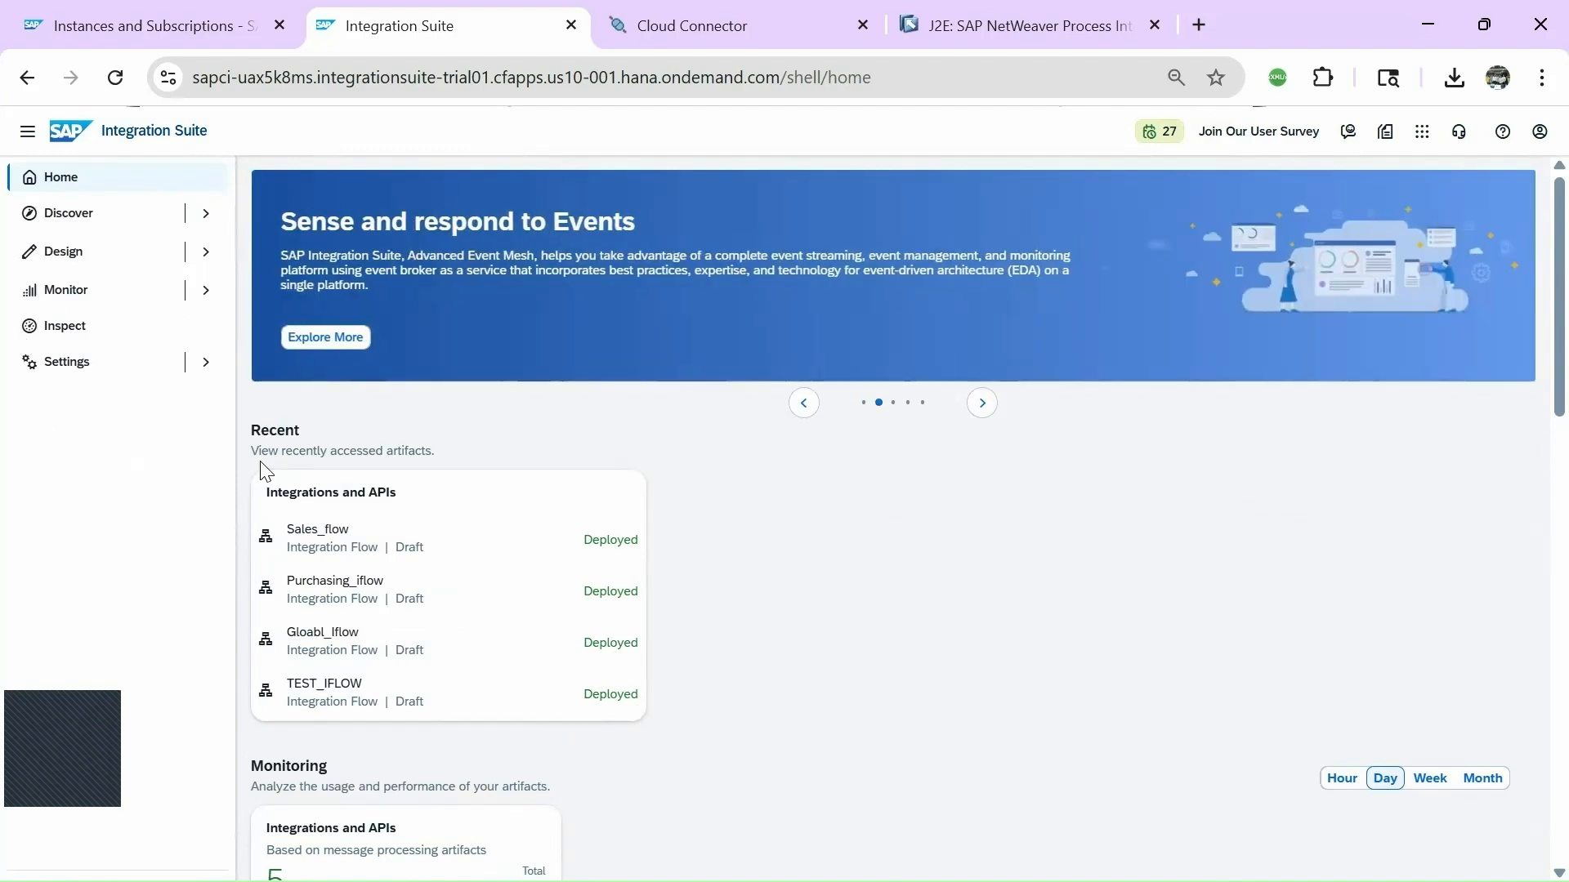
pyautogui.click(63, 373)
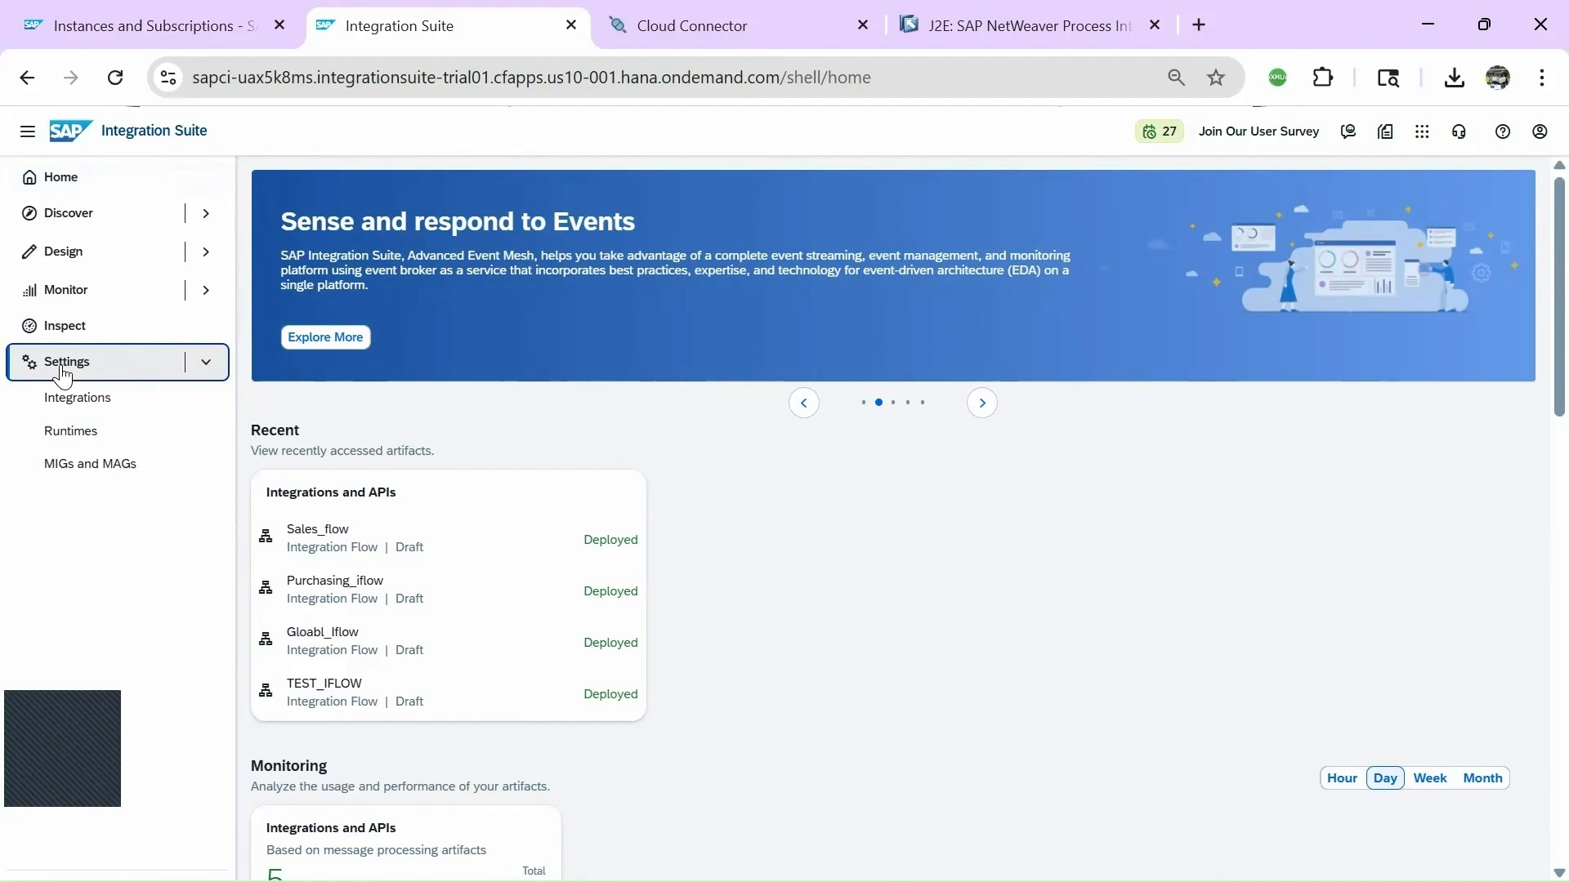
# Open Settings > Integrations on the System tab, showing the empty SAP Process Orchestration Systems list.
pyautogui.click(65, 402)
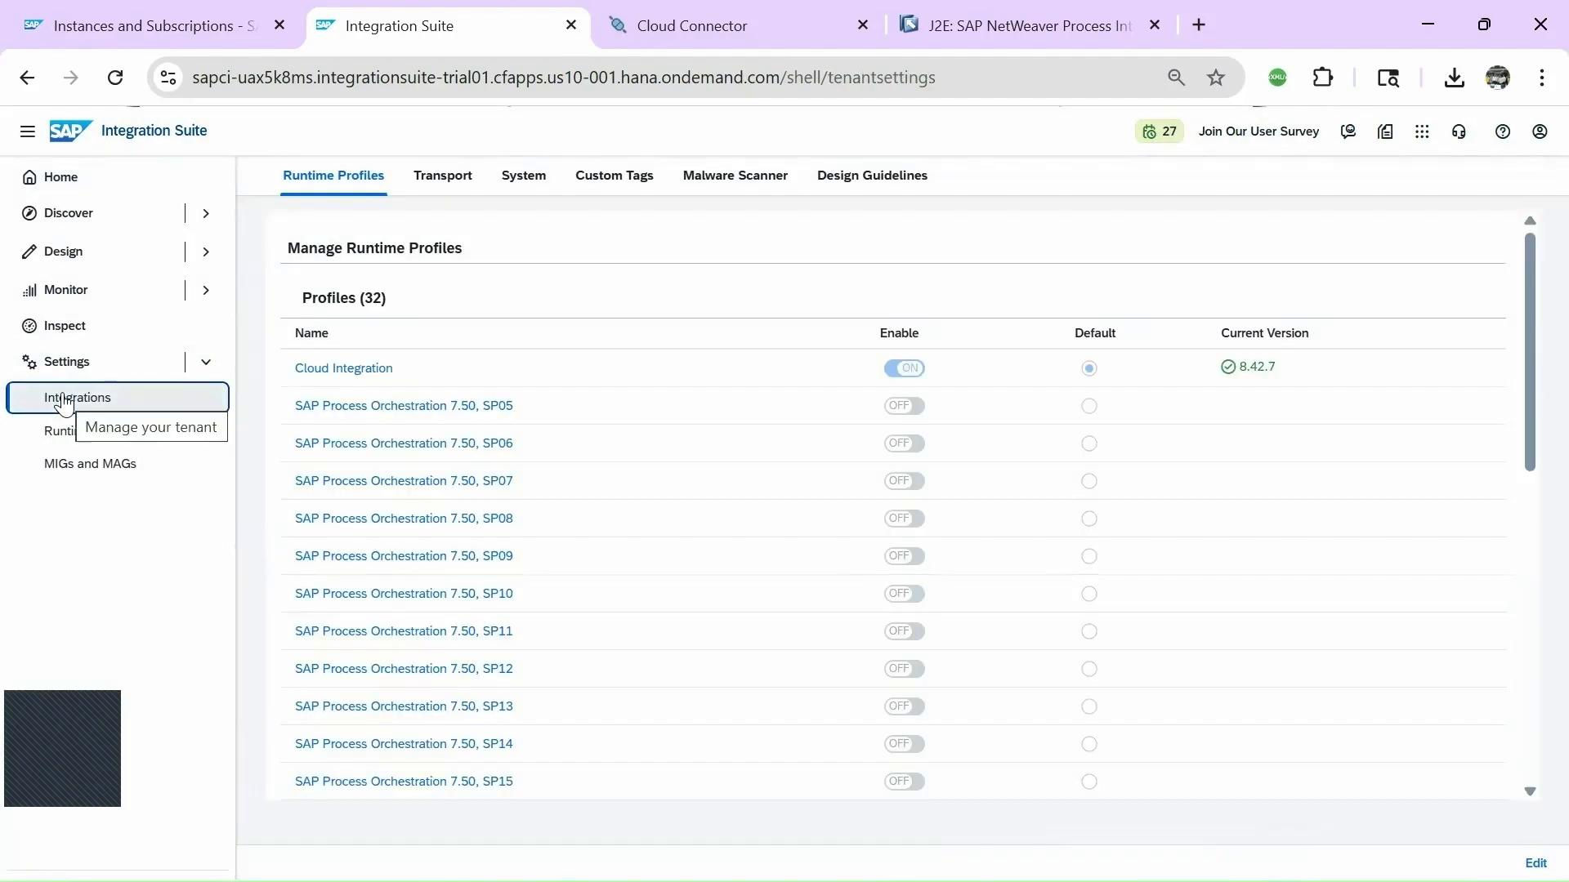
pyautogui.click(524, 175)
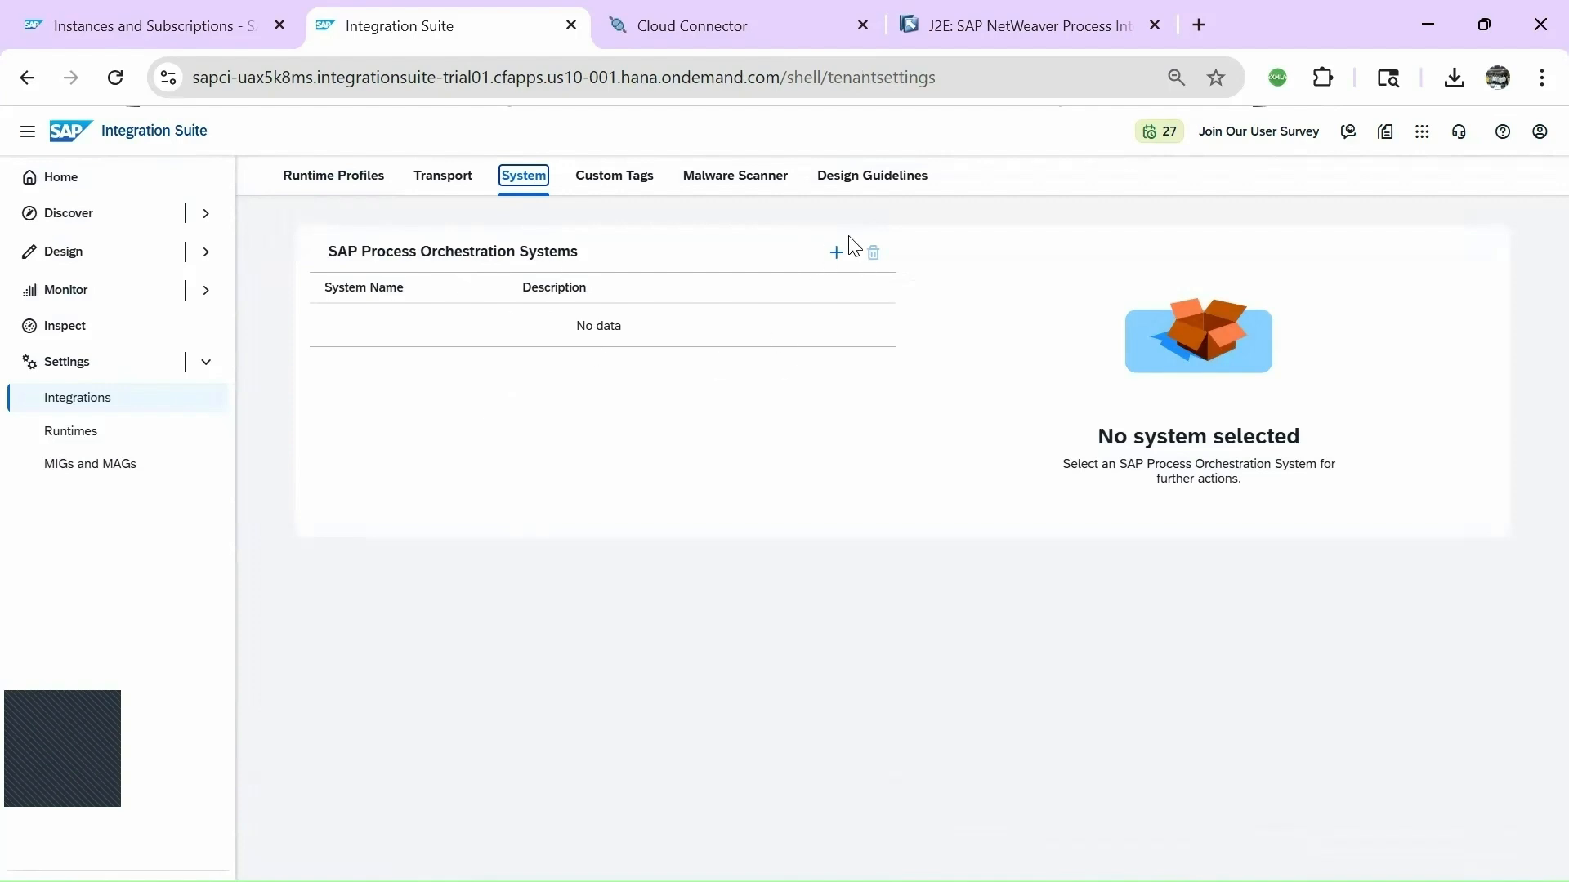
# Add a new Process Orchestration system named SAP_PIPO_SERVER with version 7.50.
pyautogui.click(836, 253)
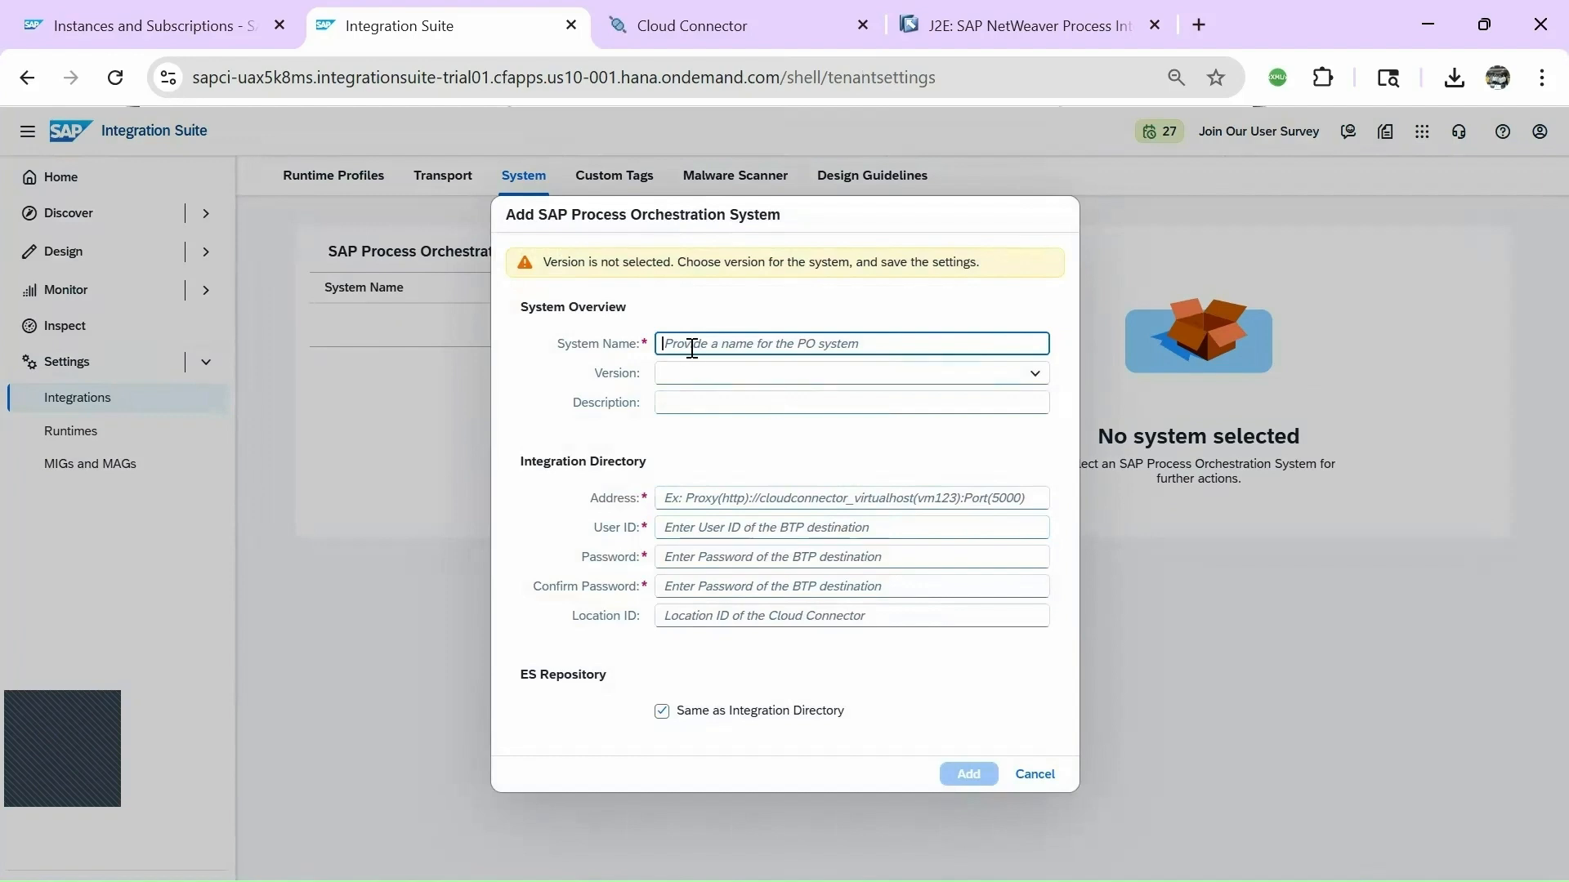
pyautogui.write('SAP_P')
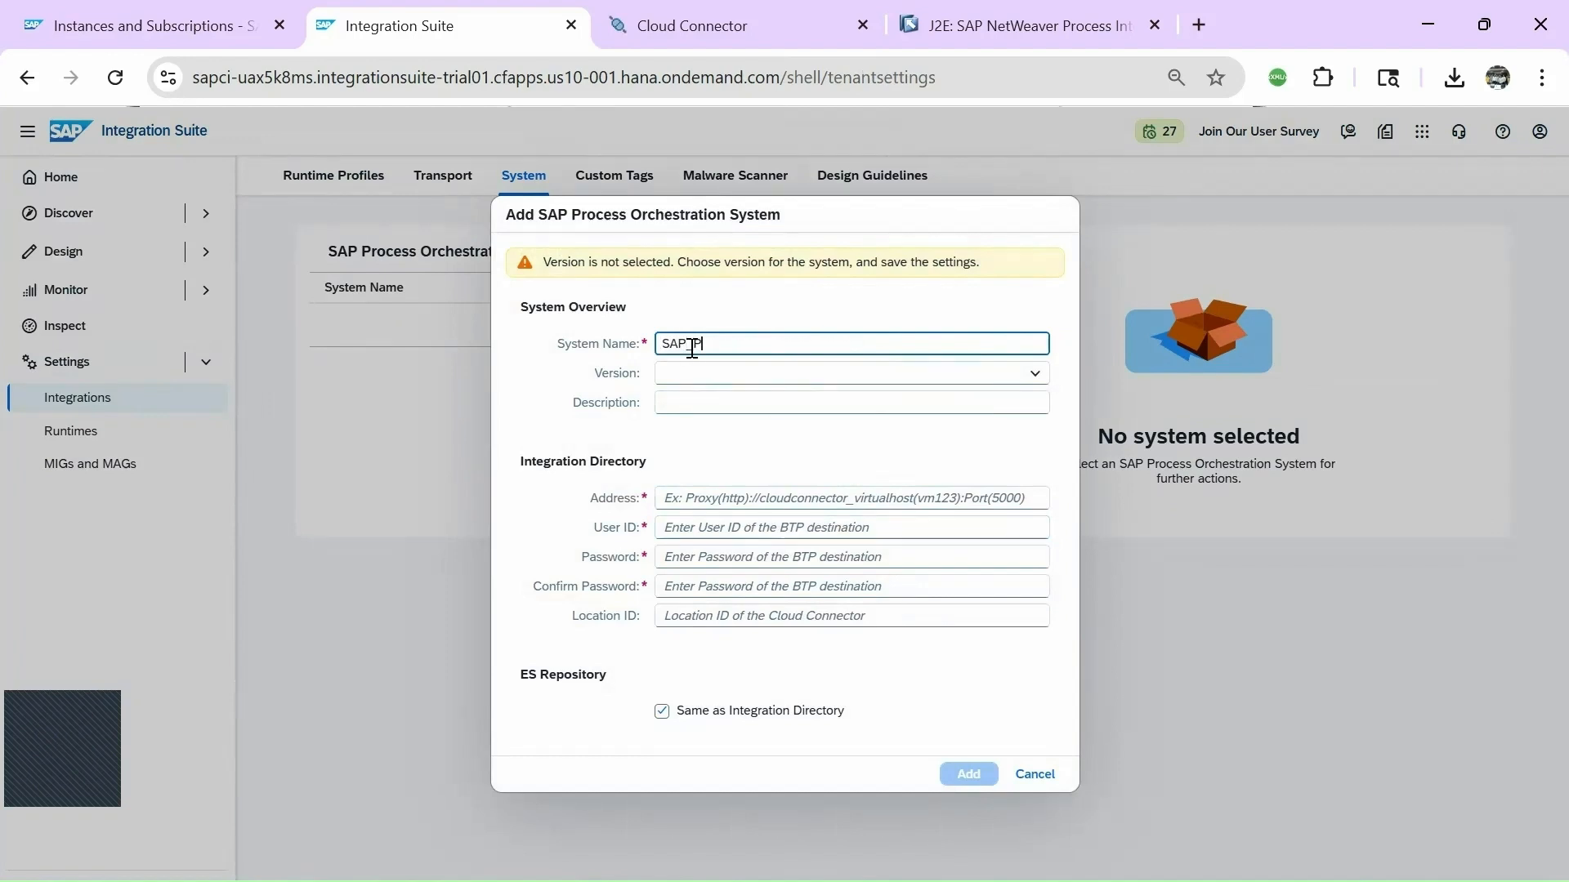
pyautogui.write('IPO_SERVER')
pyautogui.moveTo(768, 341); pyautogui.dragTo(644, 342)
pyautogui.click(807, 381)
pyautogui.click(1035, 374)
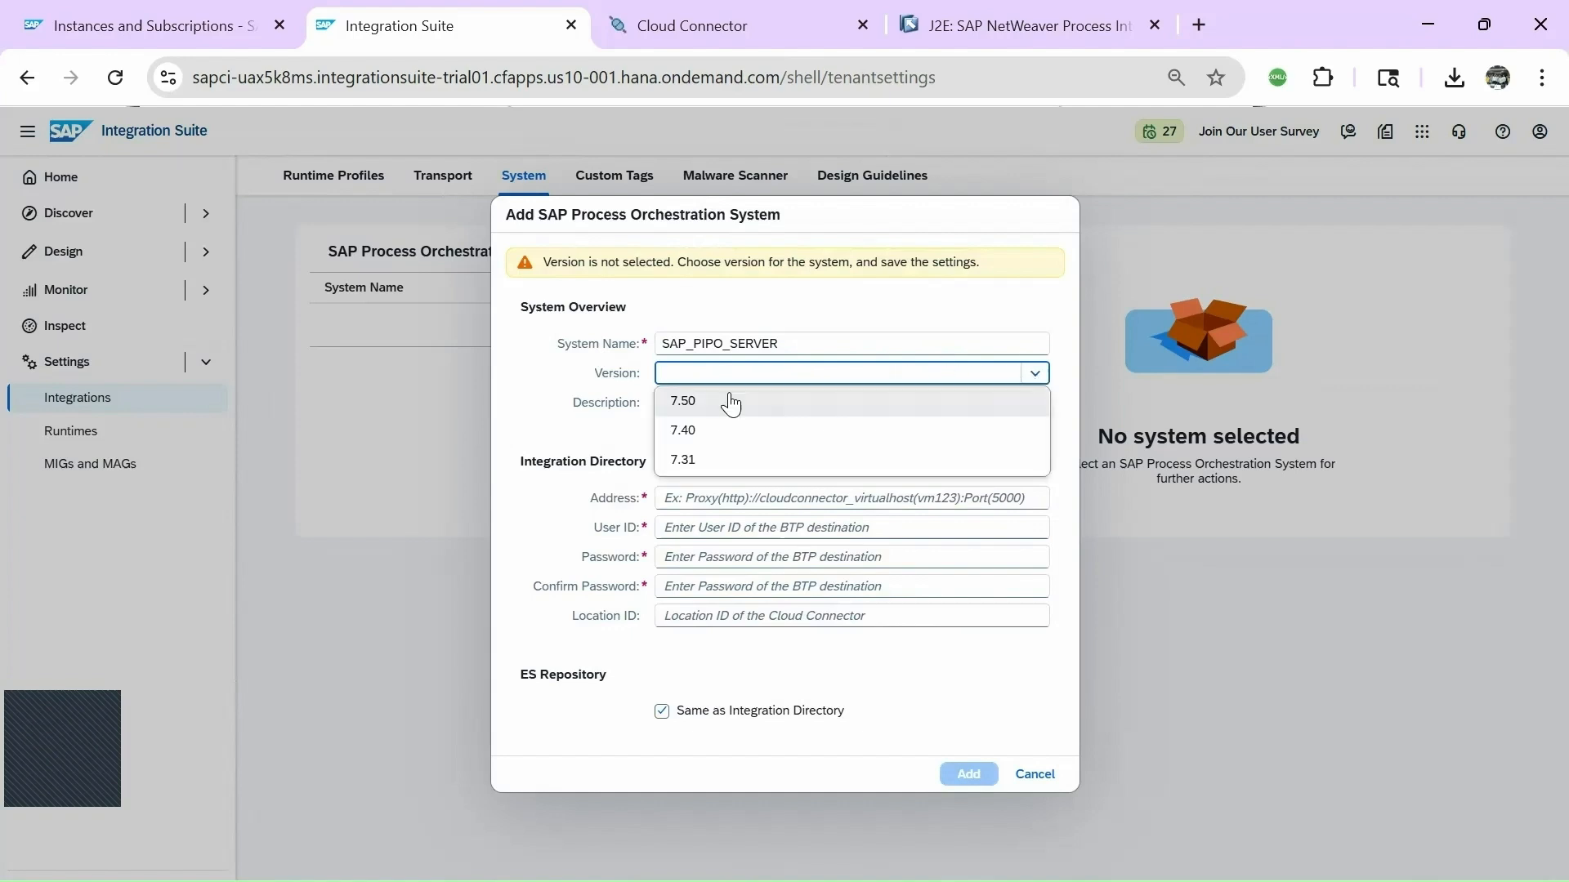
pyautogui.click(708, 402)
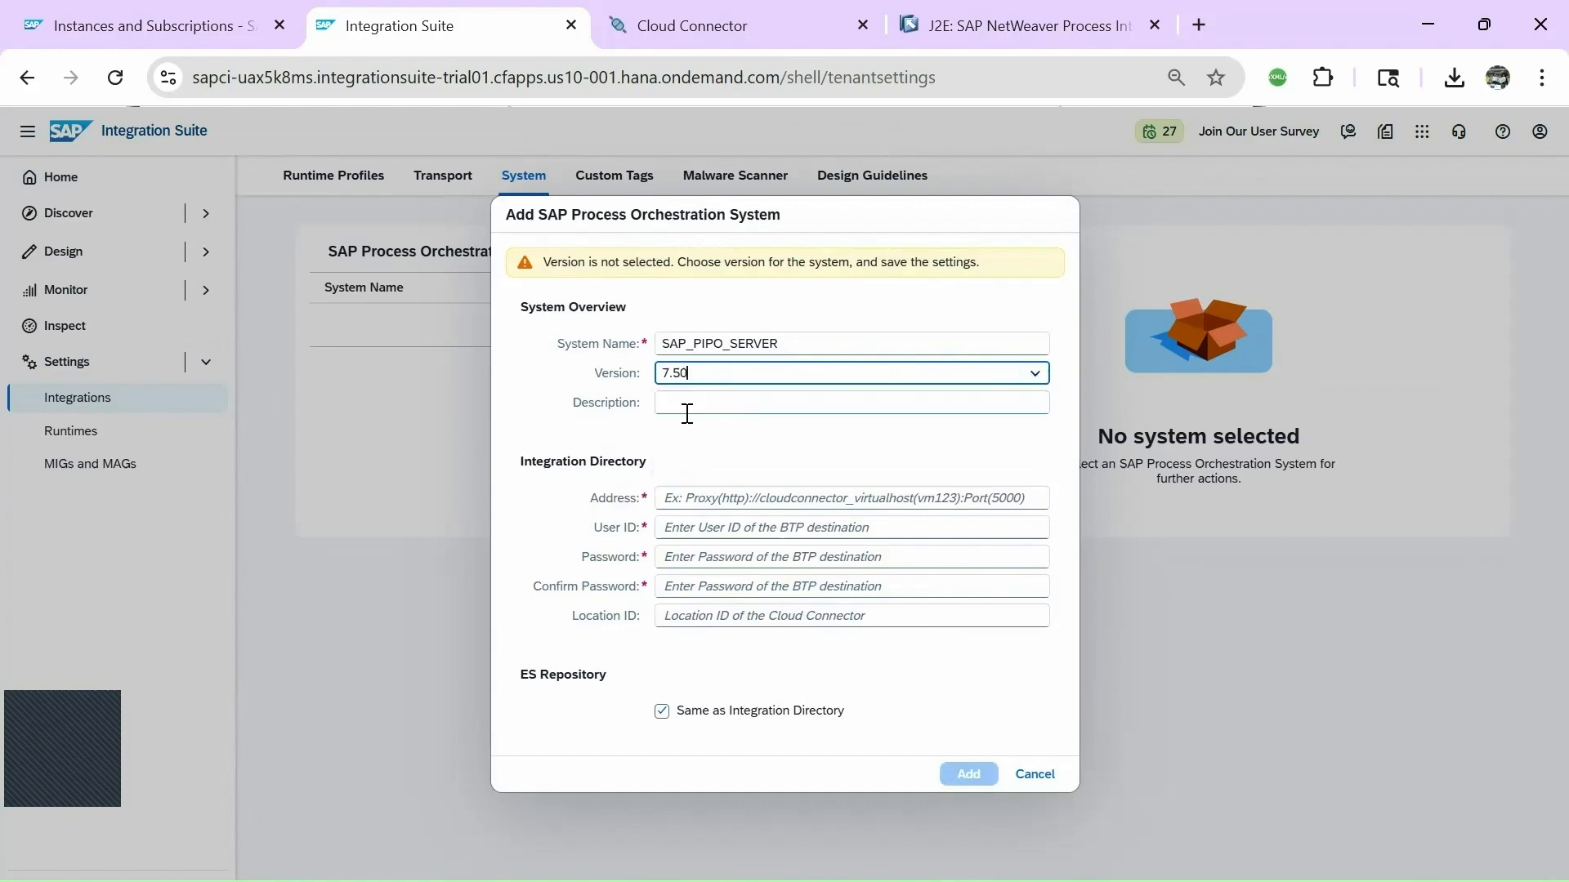
pyautogui.click(730, 398)
pyautogui.write('SAP ')
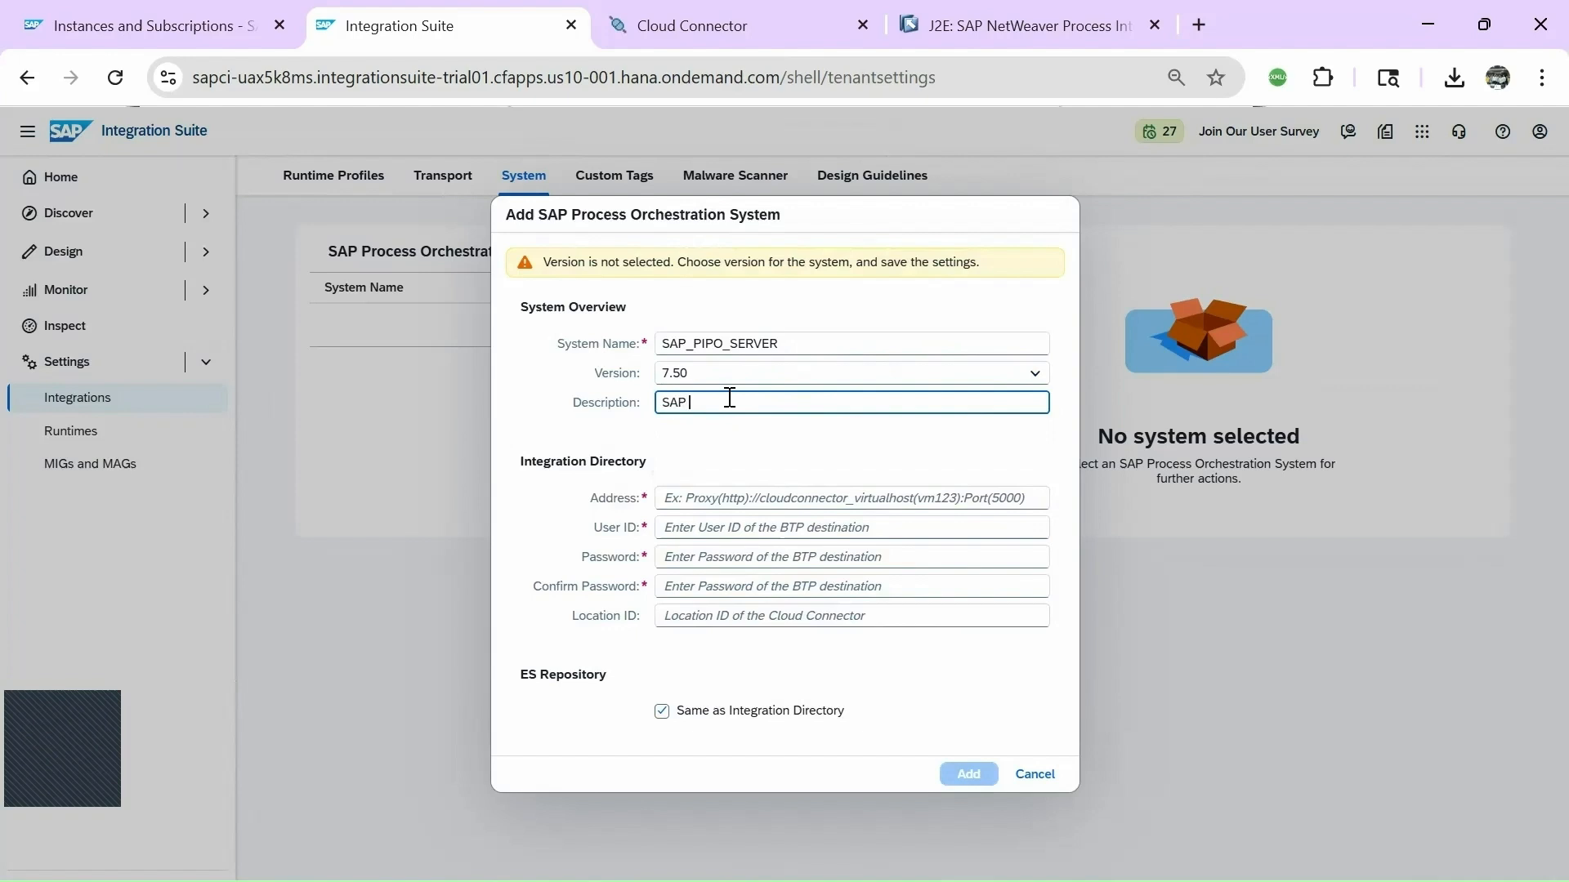
pyautogui.write('PIPO SERVER')
pyautogui.click(753, 468)
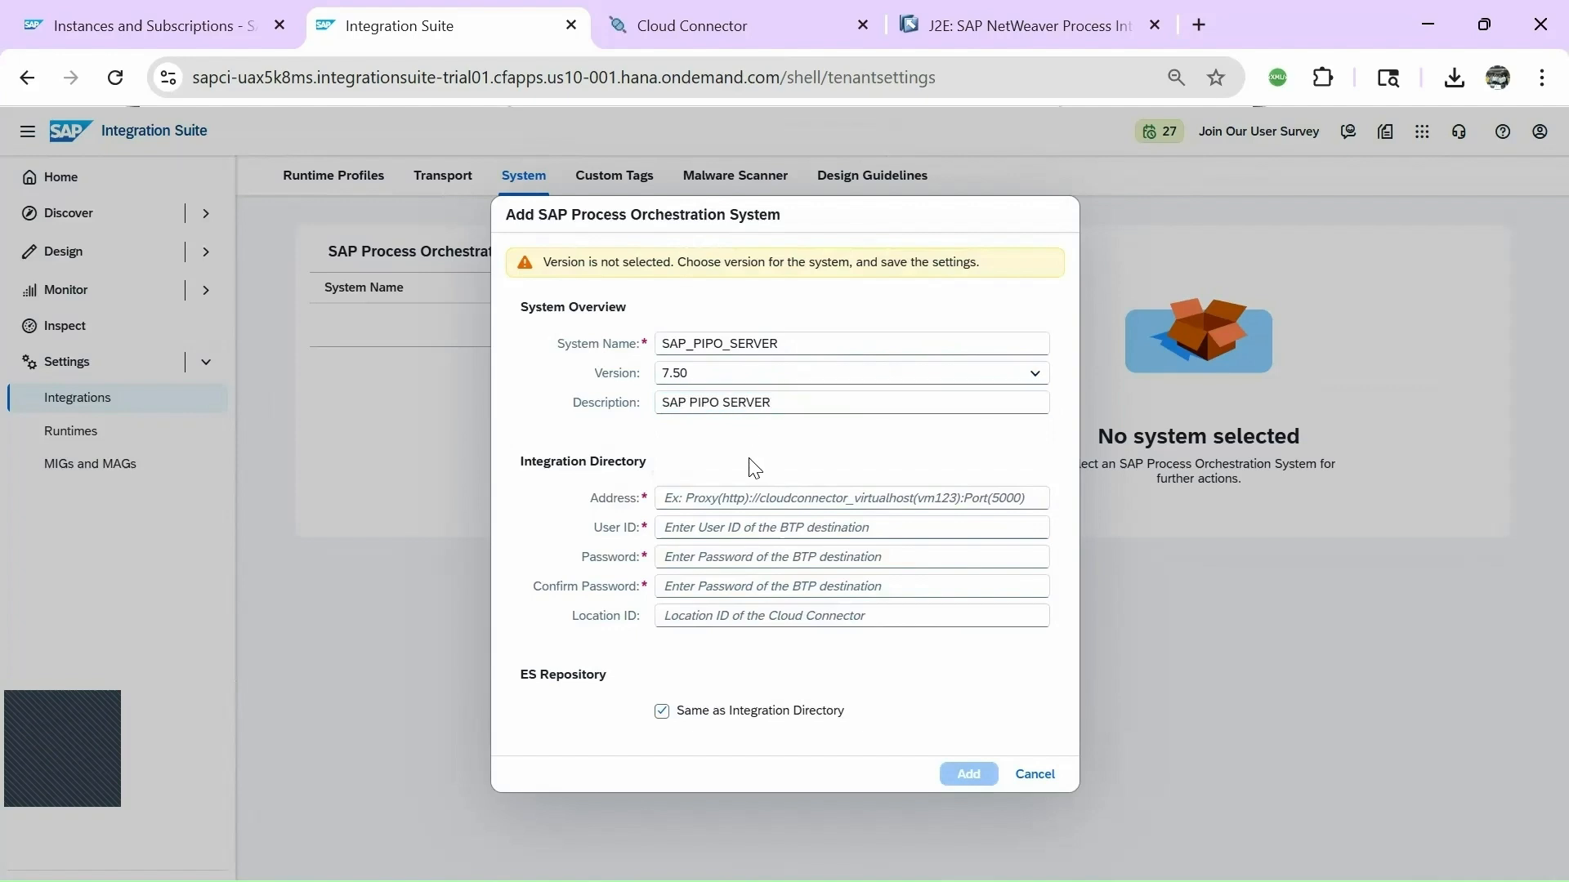
pyautogui.click(770, 500)
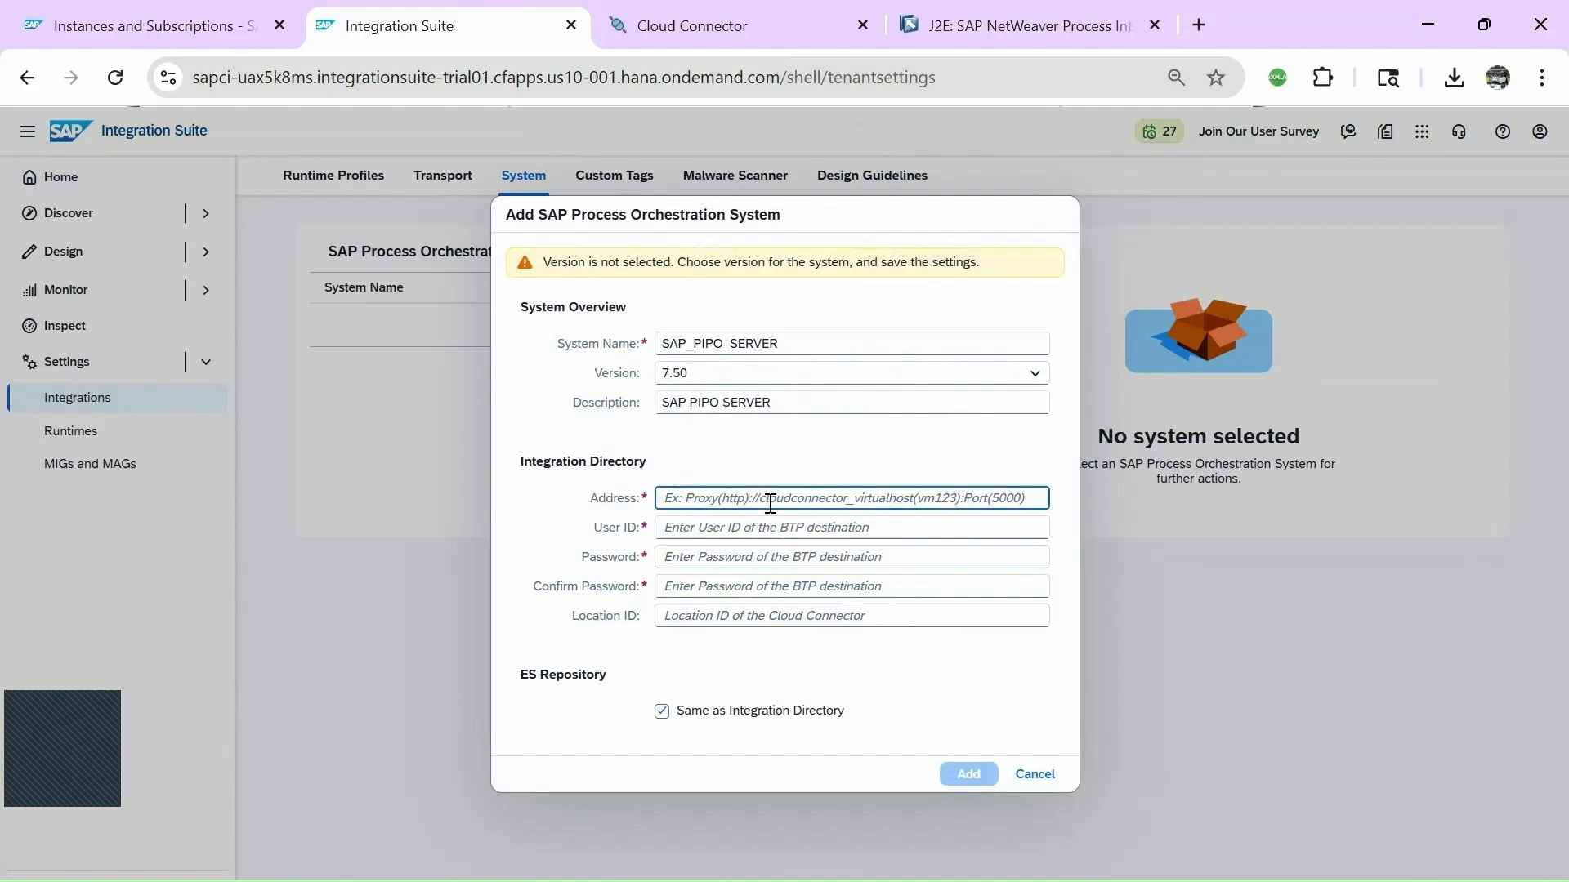
pyautogui.write('HTTP')
pyautogui.press('BackSpace')
pyautogui.press('BackSpace')
pyautogui.press('BackSpace')
pyautogui.press('BackSpace')
pyautogui.write('ht')
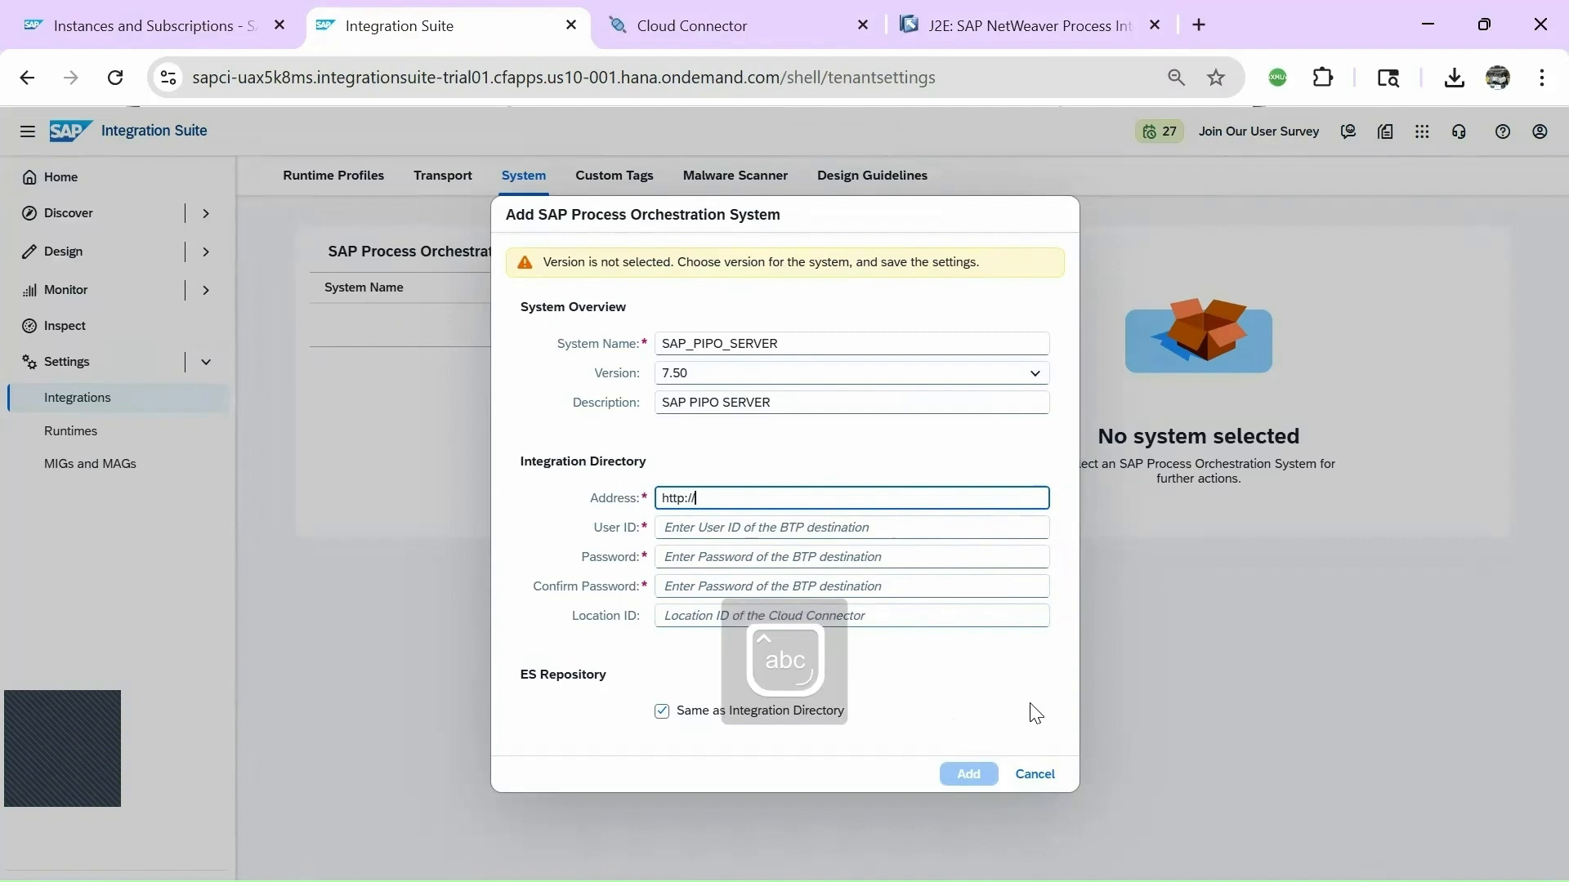
pyautogui.write('tp://')
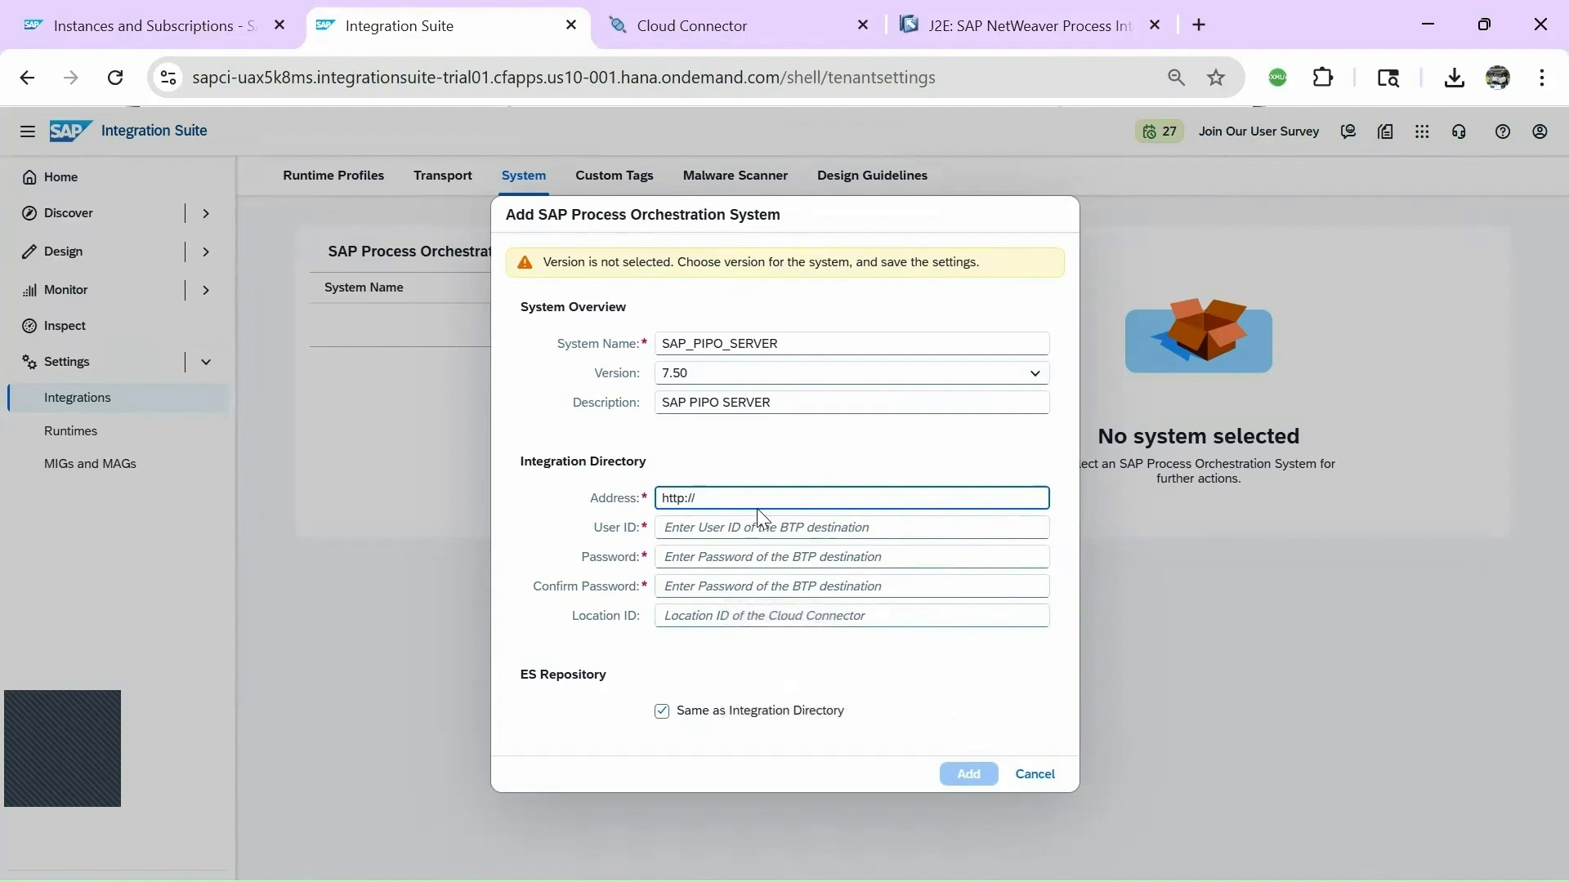
pyautogui.hotkey('alt', 'Tab')
# Complete the address with the virtual host sappiposerver copied from the notes.
pyautogui.doubleClick(768, 474)
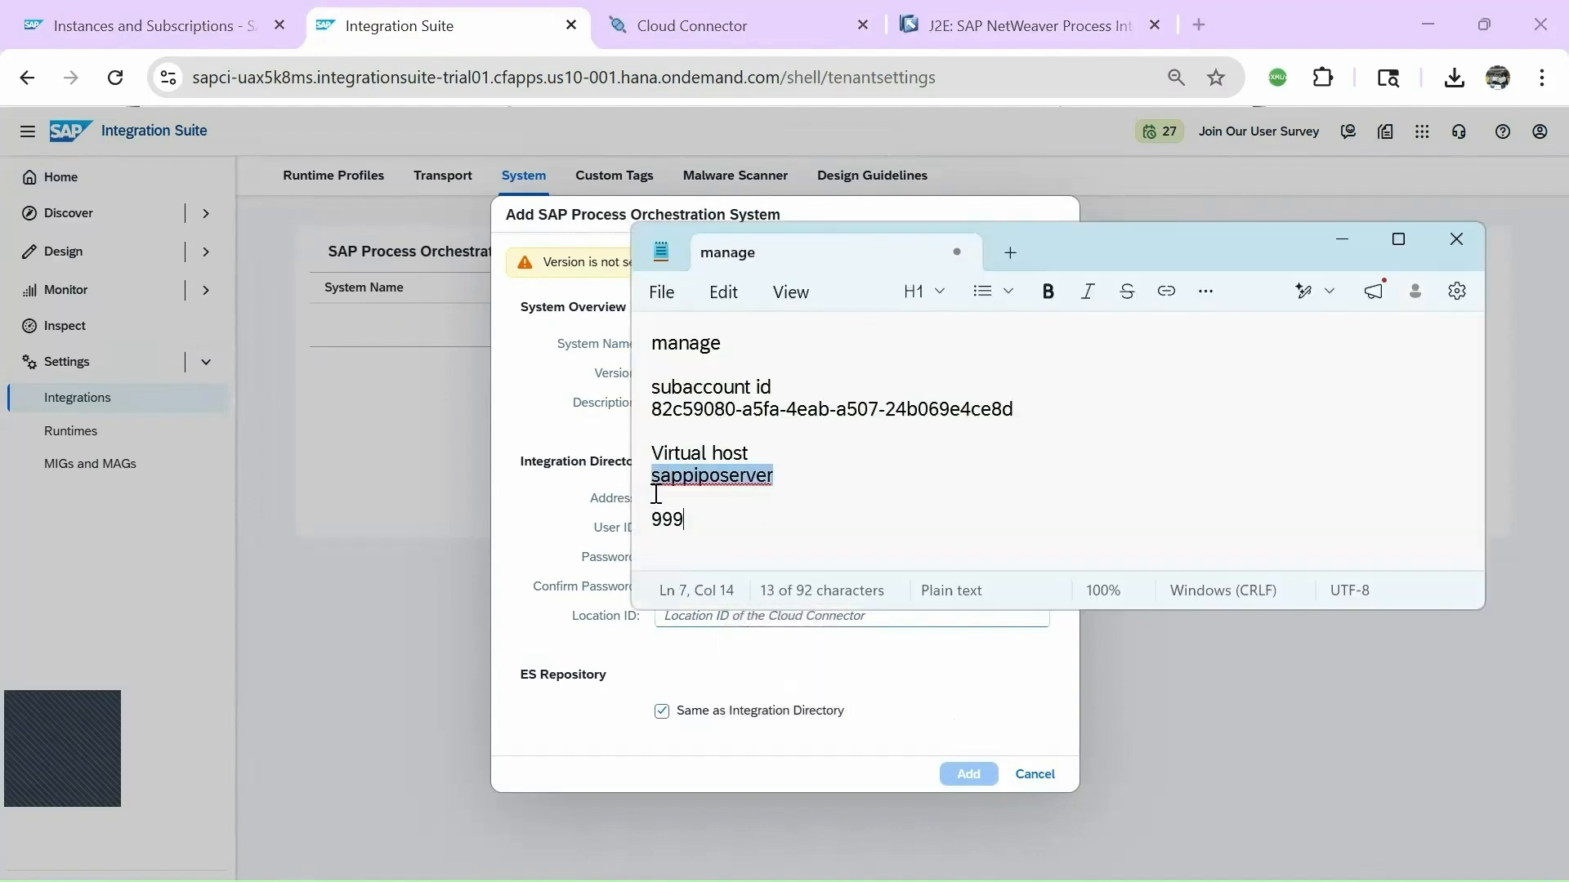
pyautogui.hotkey('ctrl', 'c')
pyautogui.hotkey('alt', 'Tab')
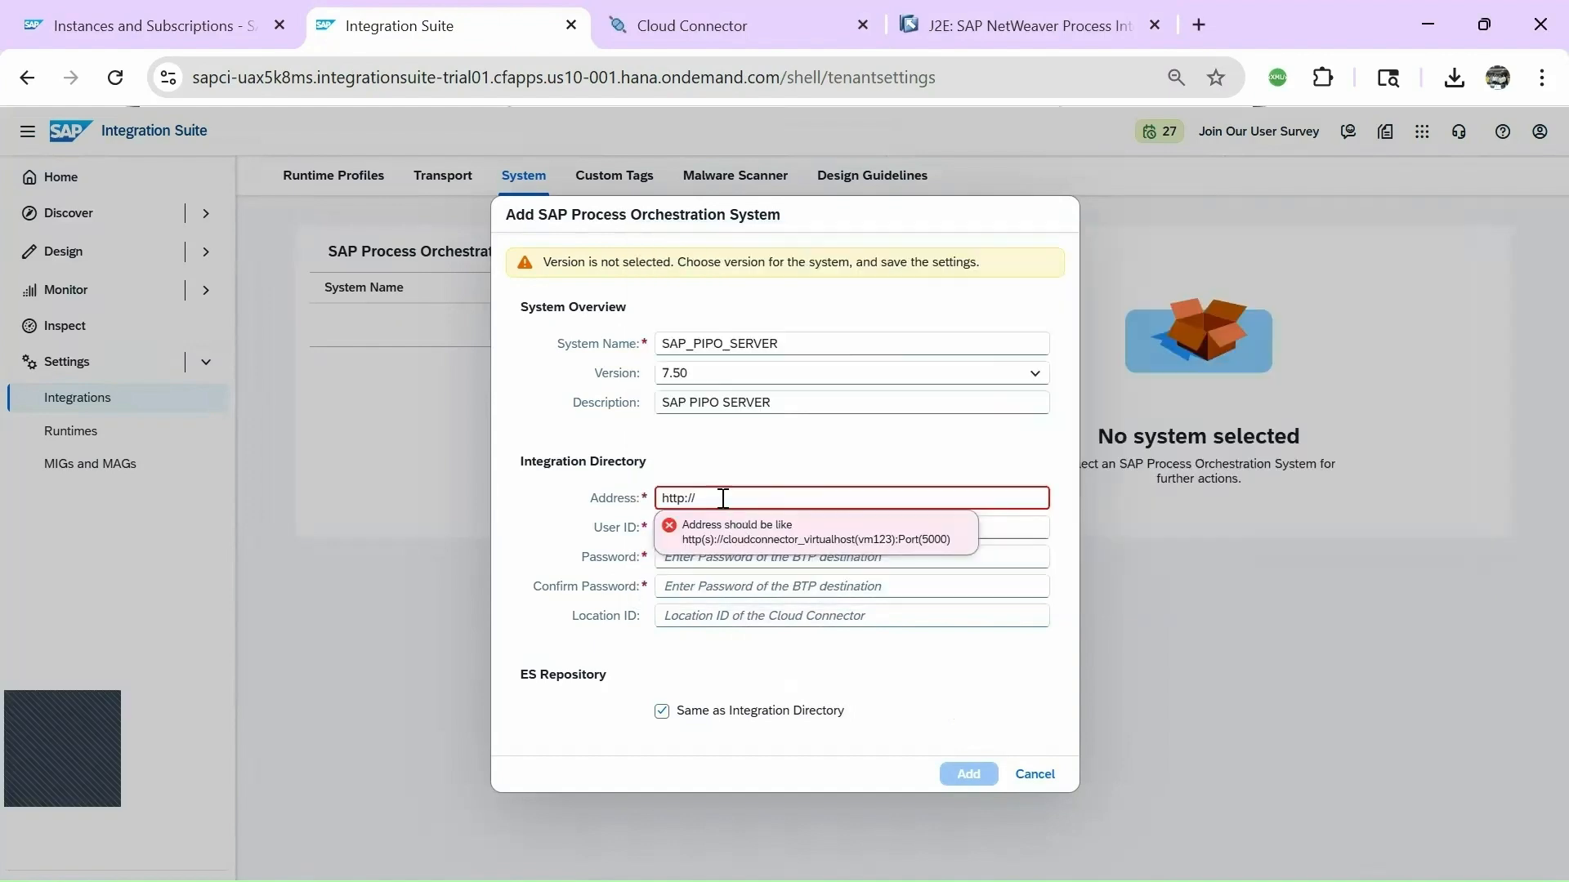
pyautogui.hotkey('ctrl', 'v')
pyautogui.click(939, 666)
pyautogui.click(811, 498)
# Enter the user ID, the password and a matching confirmation password.
pyautogui.click(923, 456)
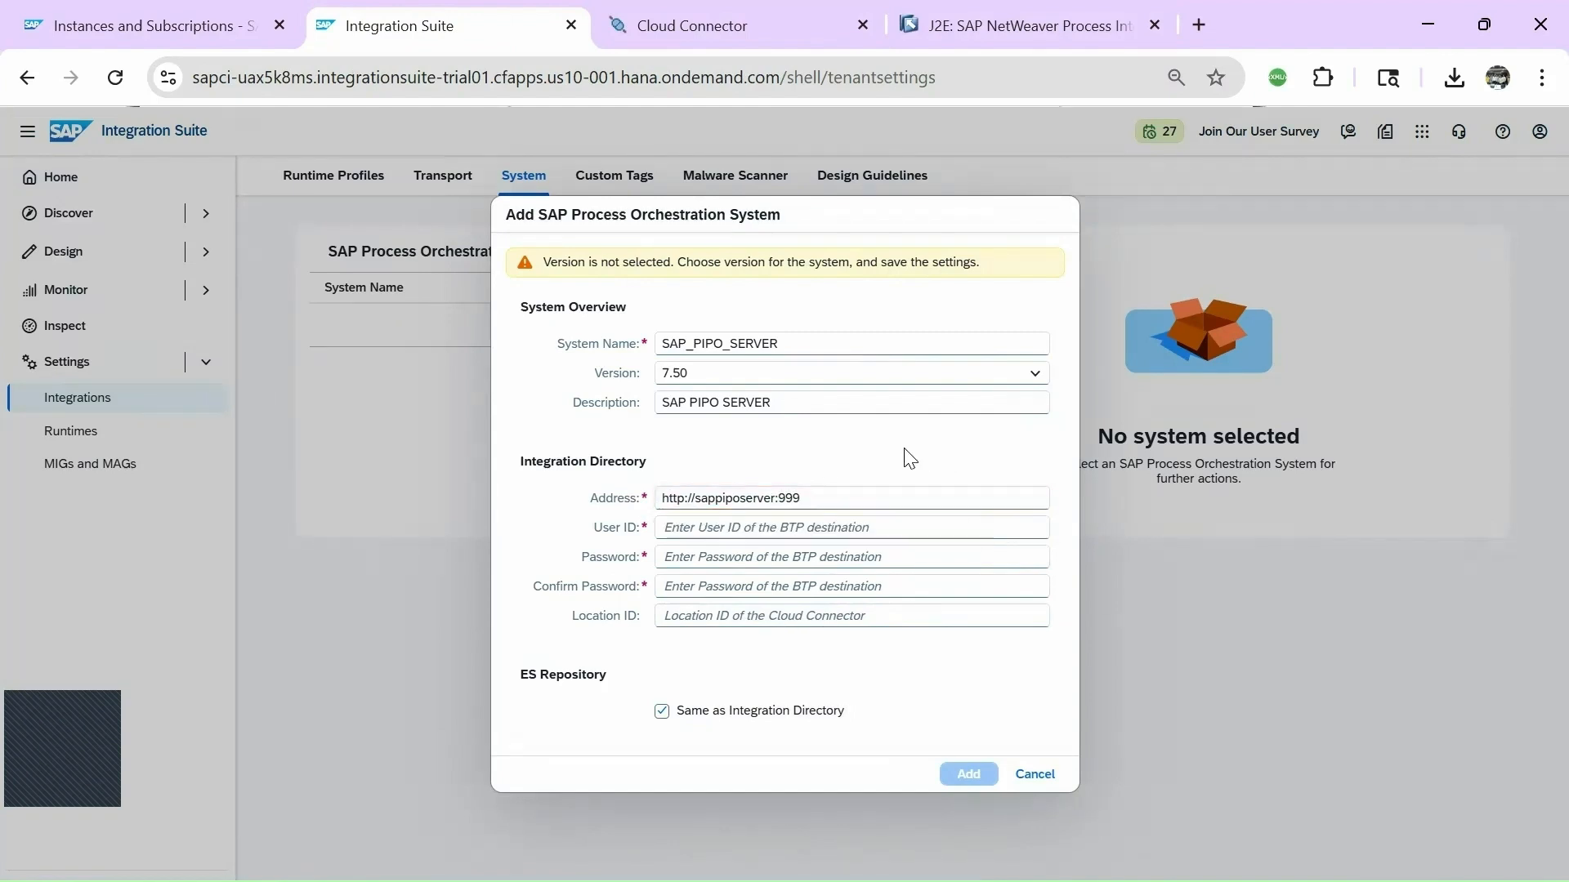
pyautogui.click(701, 527)
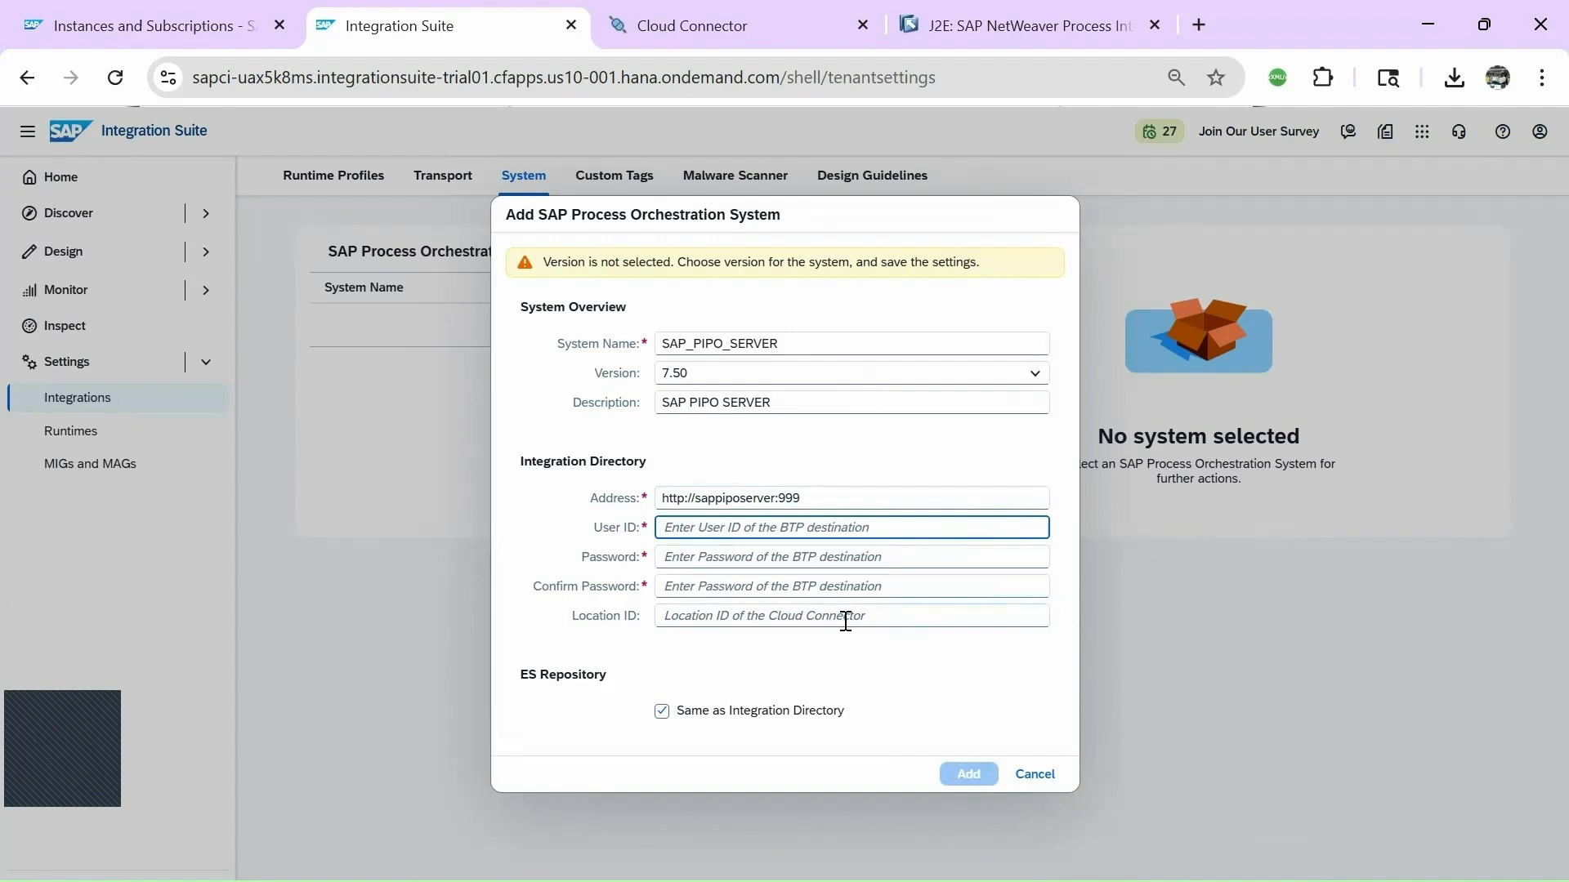
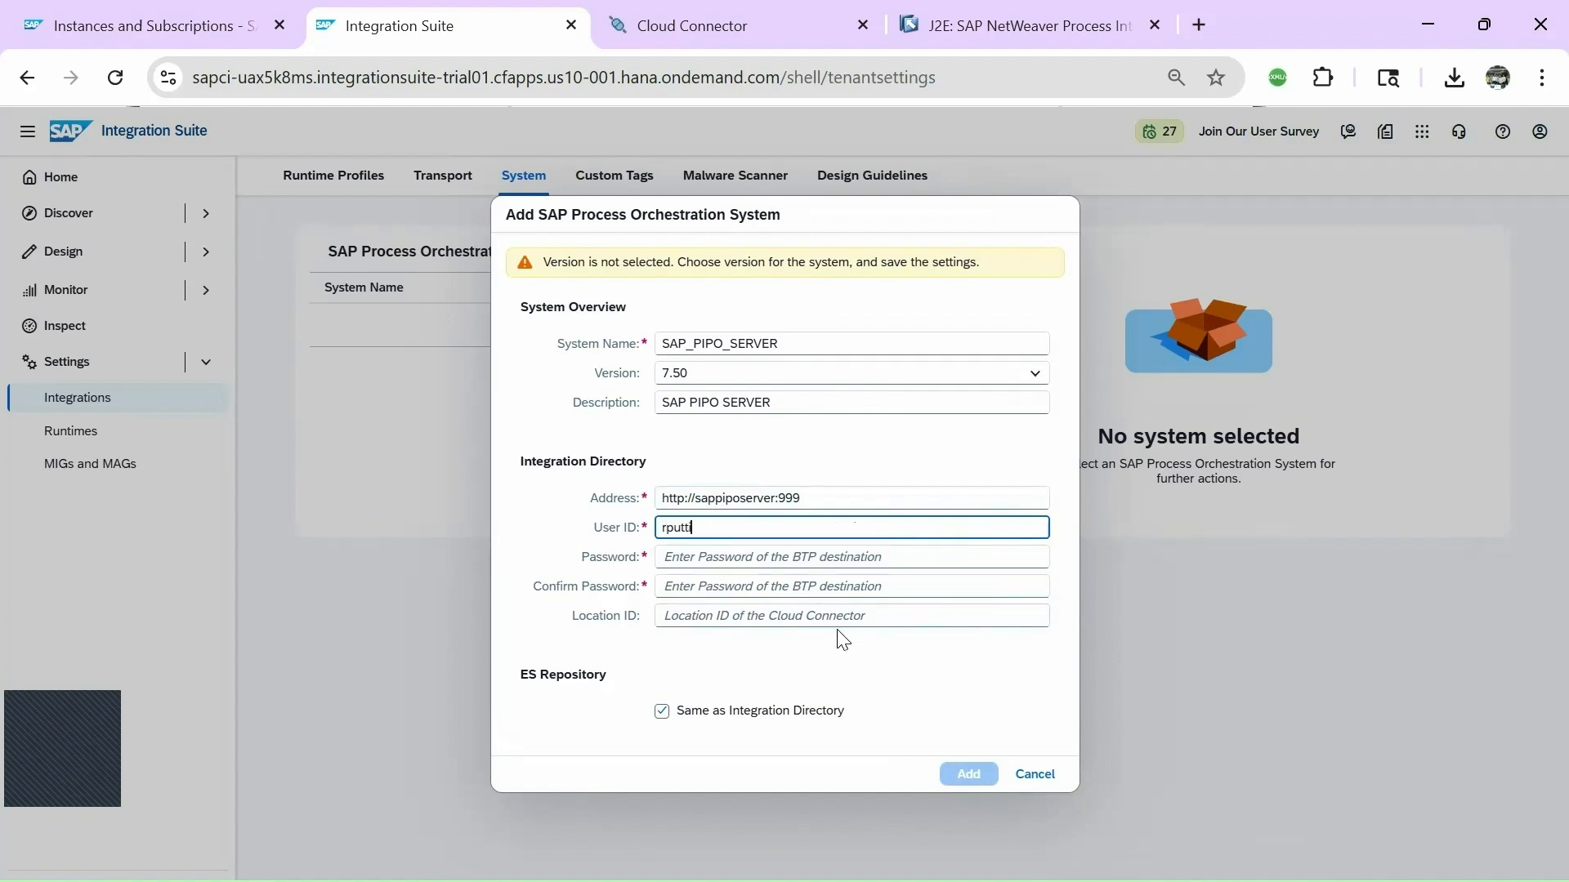
pyautogui.press('Tab')
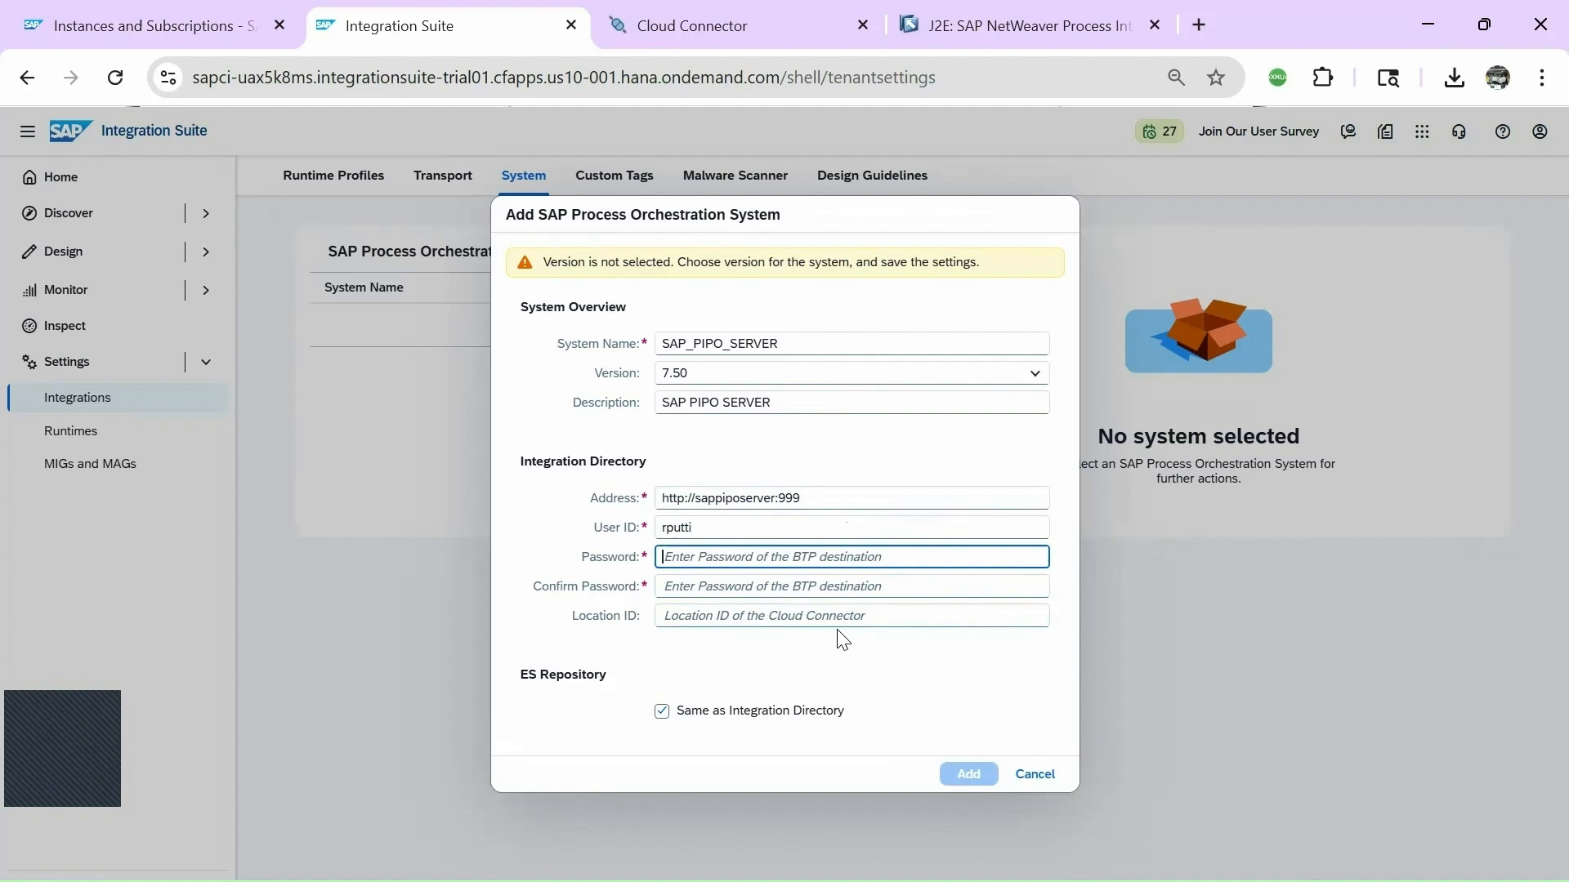
pyautogui.write('••')
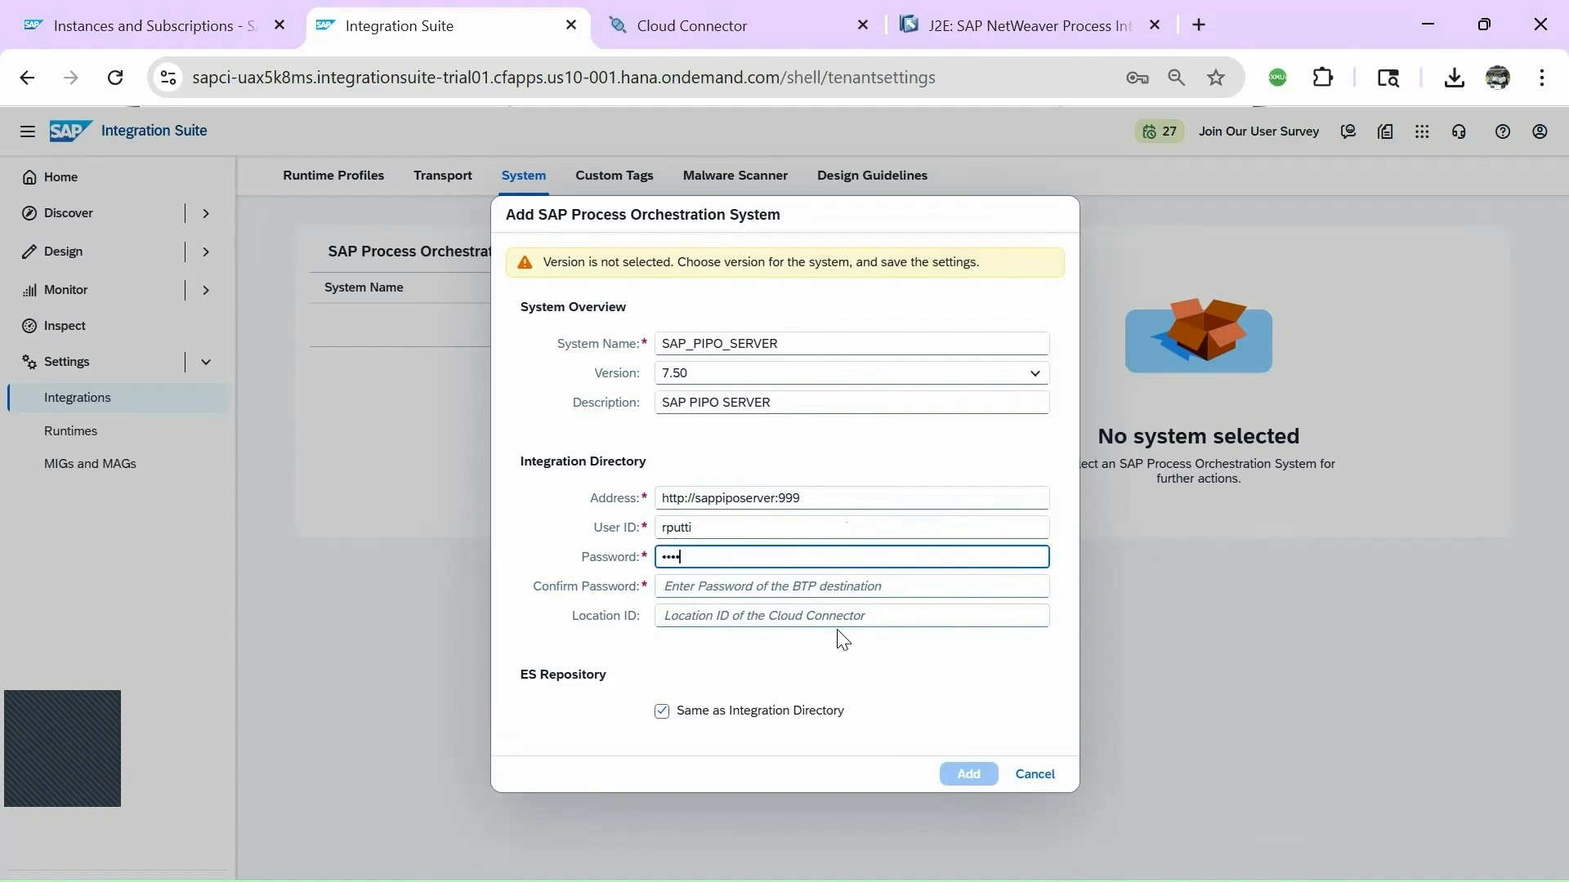
pyautogui.press('BackSpace')
pyautogui.press('BackSpace')
pyautogui.write('••')
pyautogui.write('1')
pyautogui.click(723, 584)
pyautogui.write('•••••••')
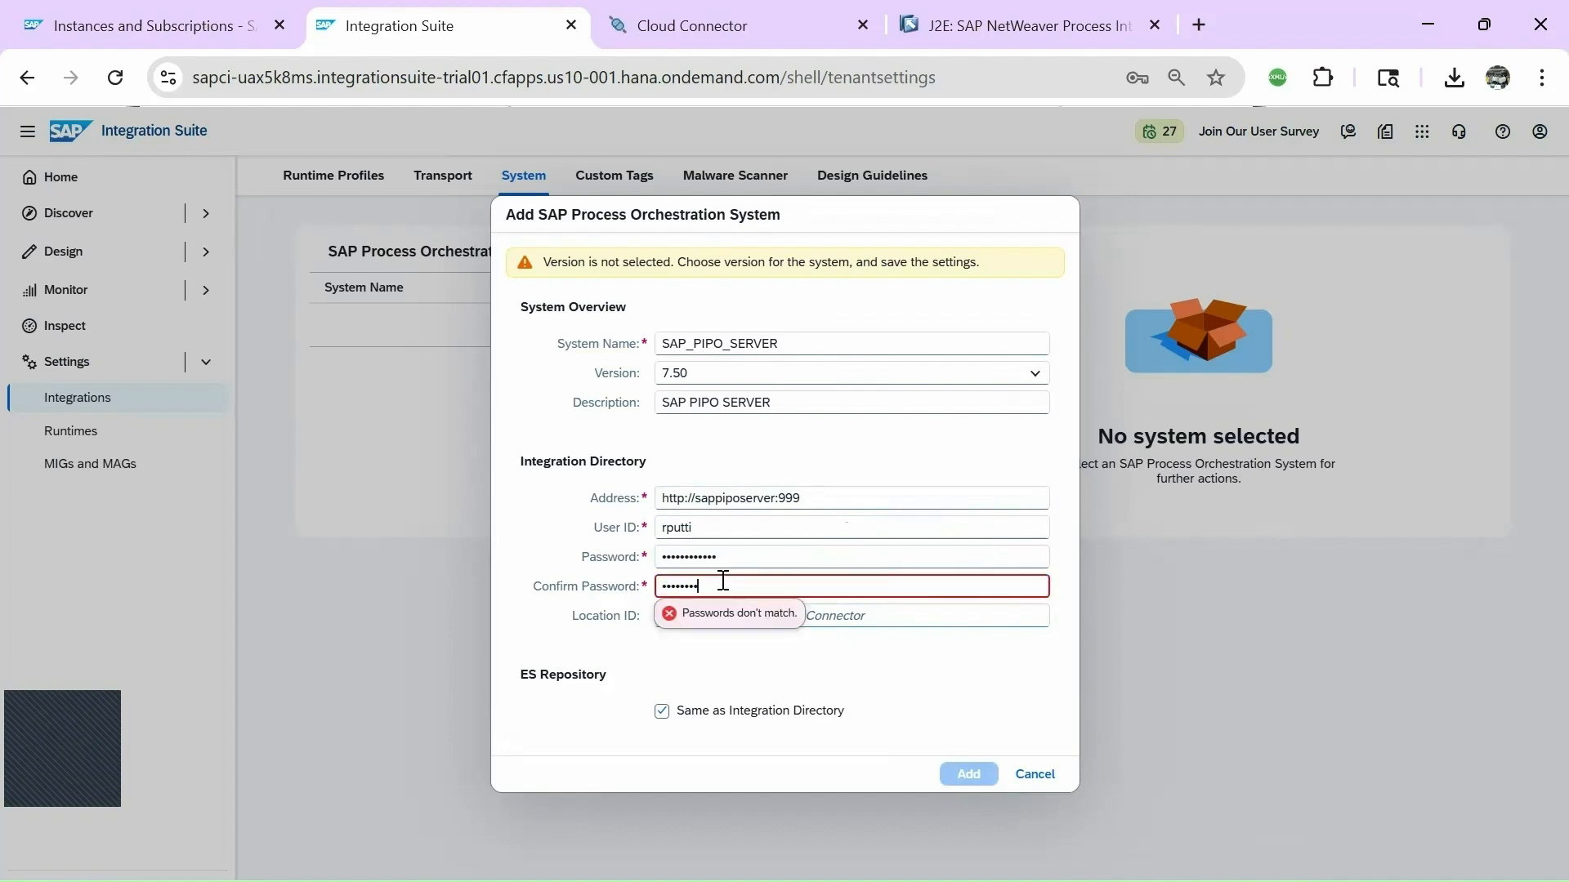
pyautogui.write('•••••')
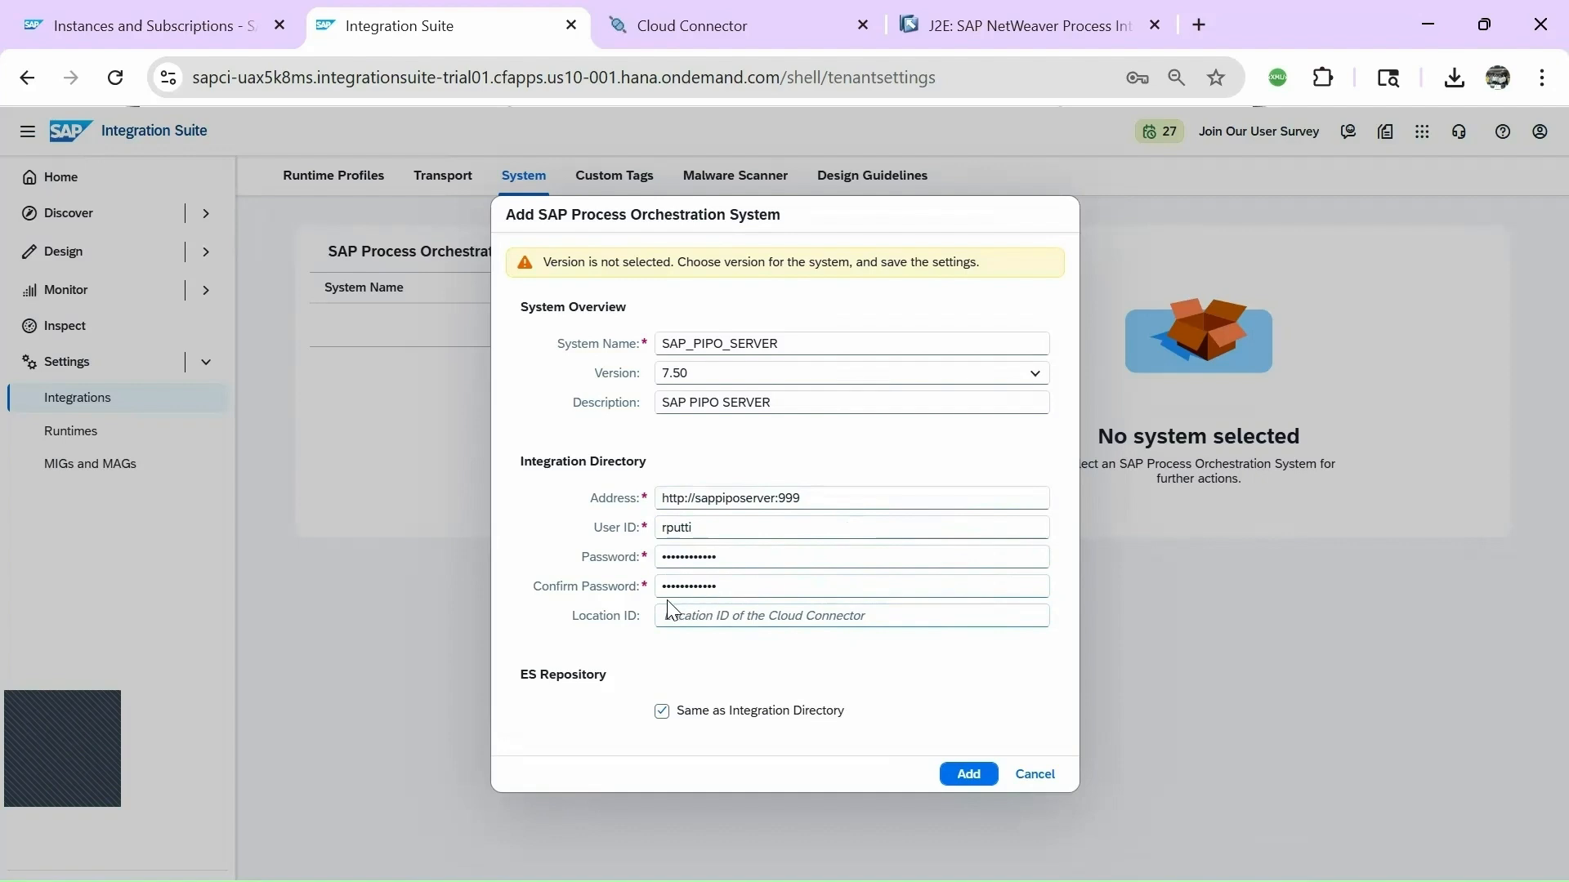
# Keep ES Repository the same as Integration Directory and add SAP_PIPO_SERVER.
pyautogui.click(690, 613)
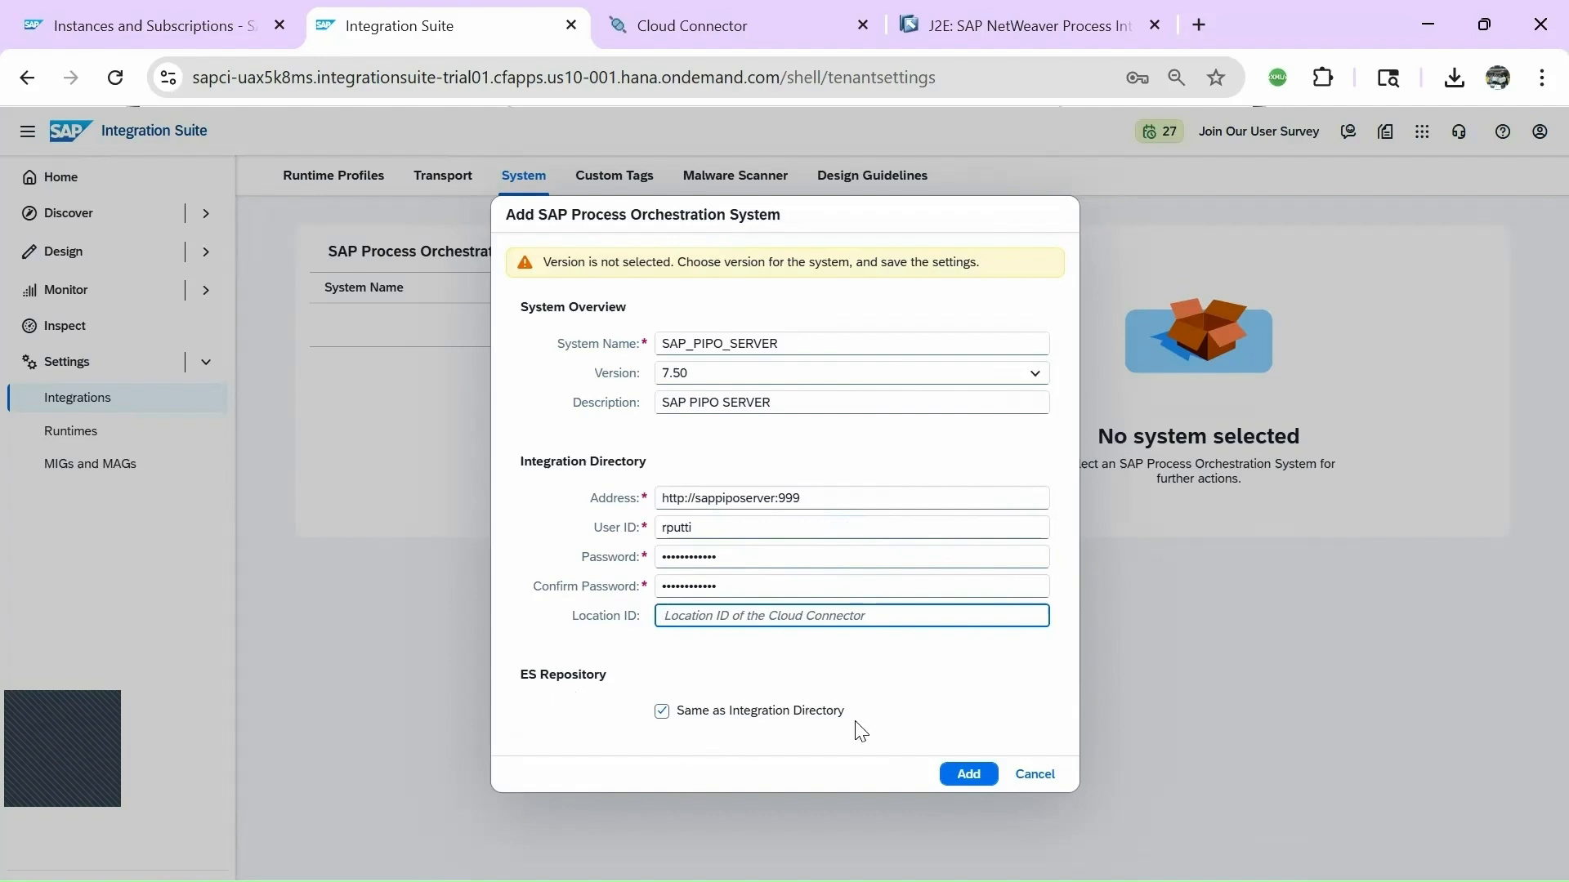
pyautogui.click(661, 711)
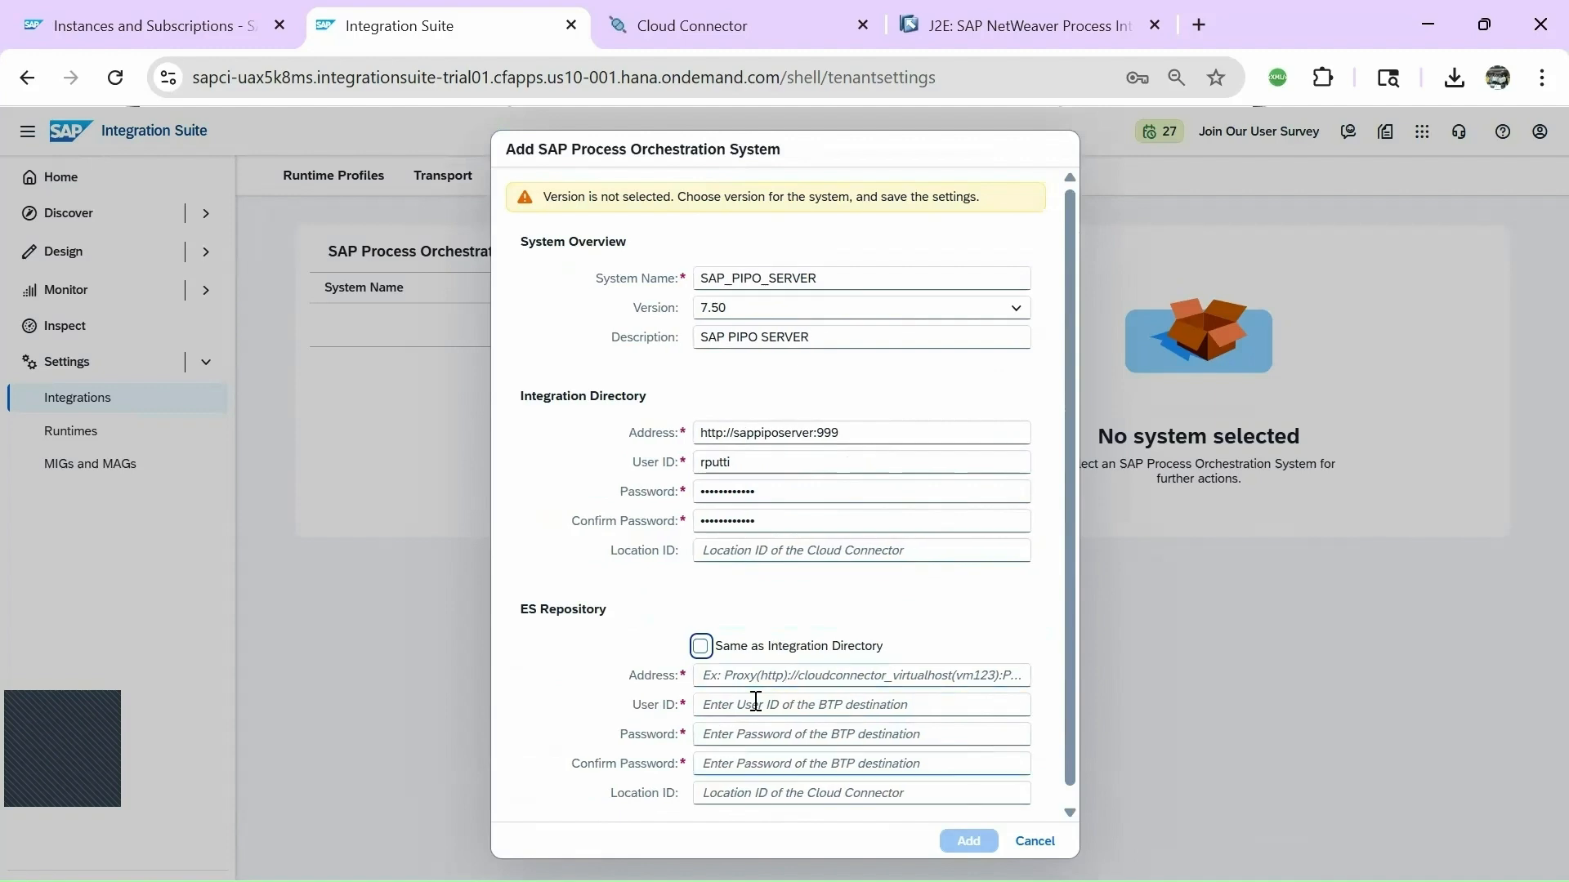
pyautogui.click(700, 647)
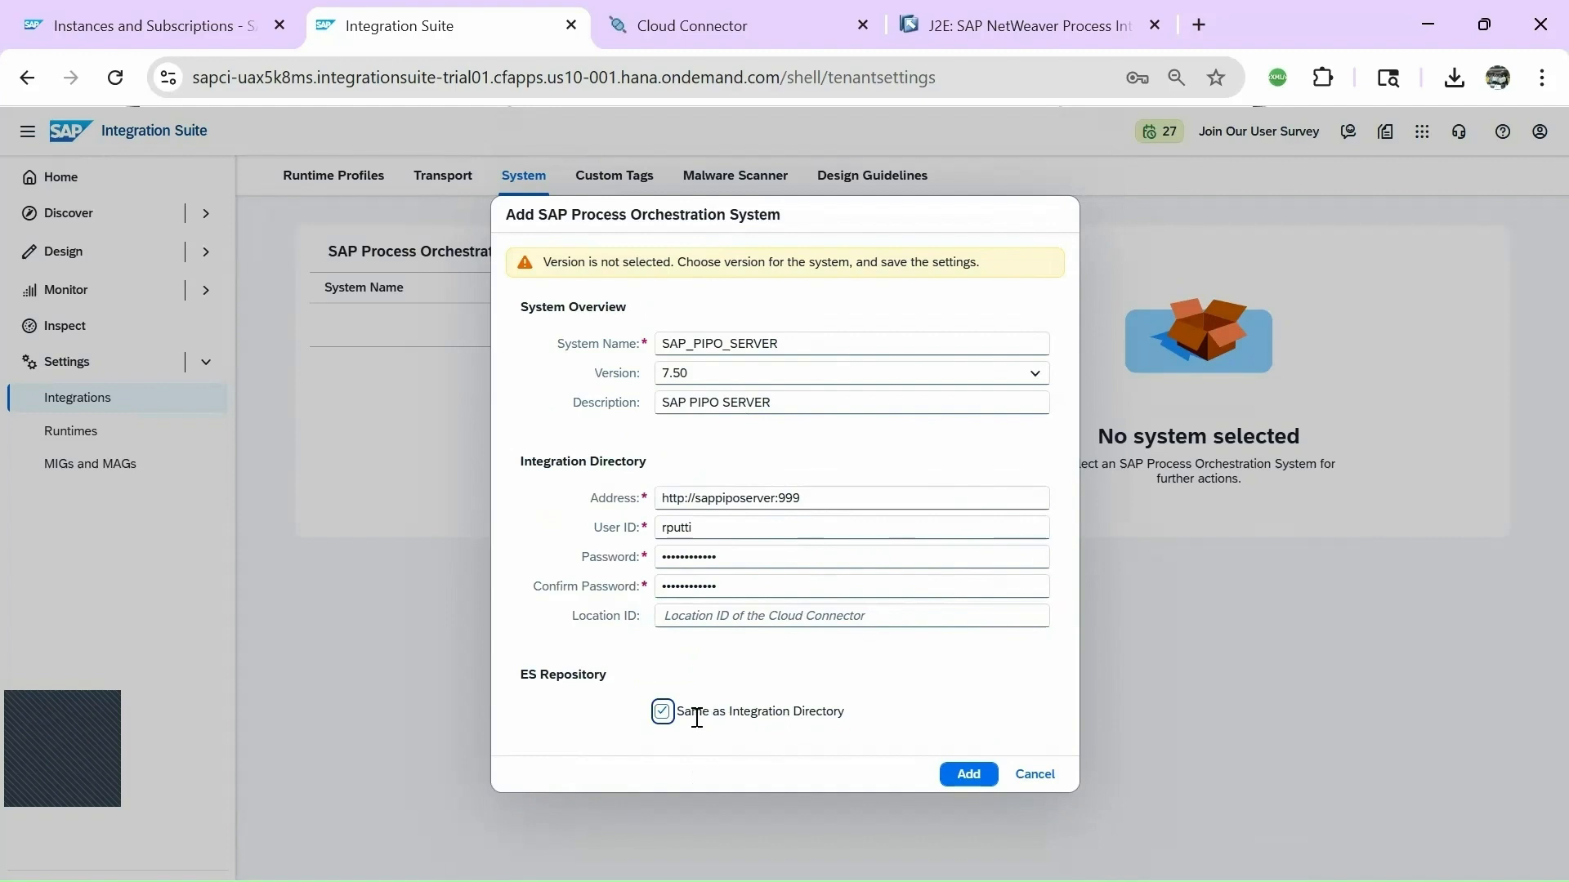
pyautogui.click(958, 781)
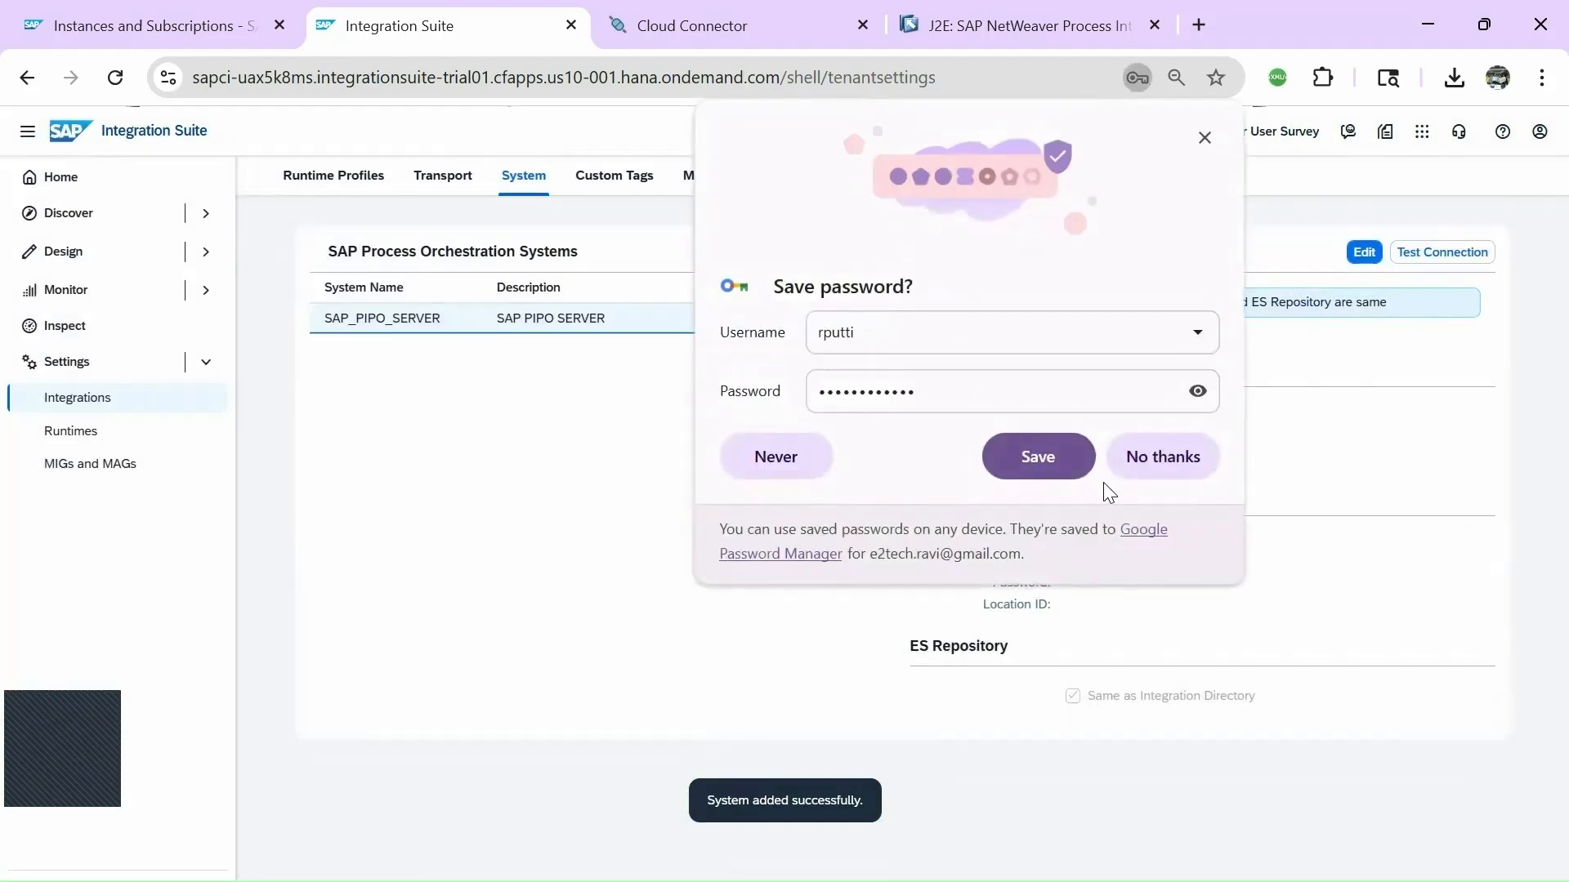
# Dismiss the save-password prompt and run a successful connection test for SAP_PIPO_SERVER.
pyautogui.click(1206, 139)
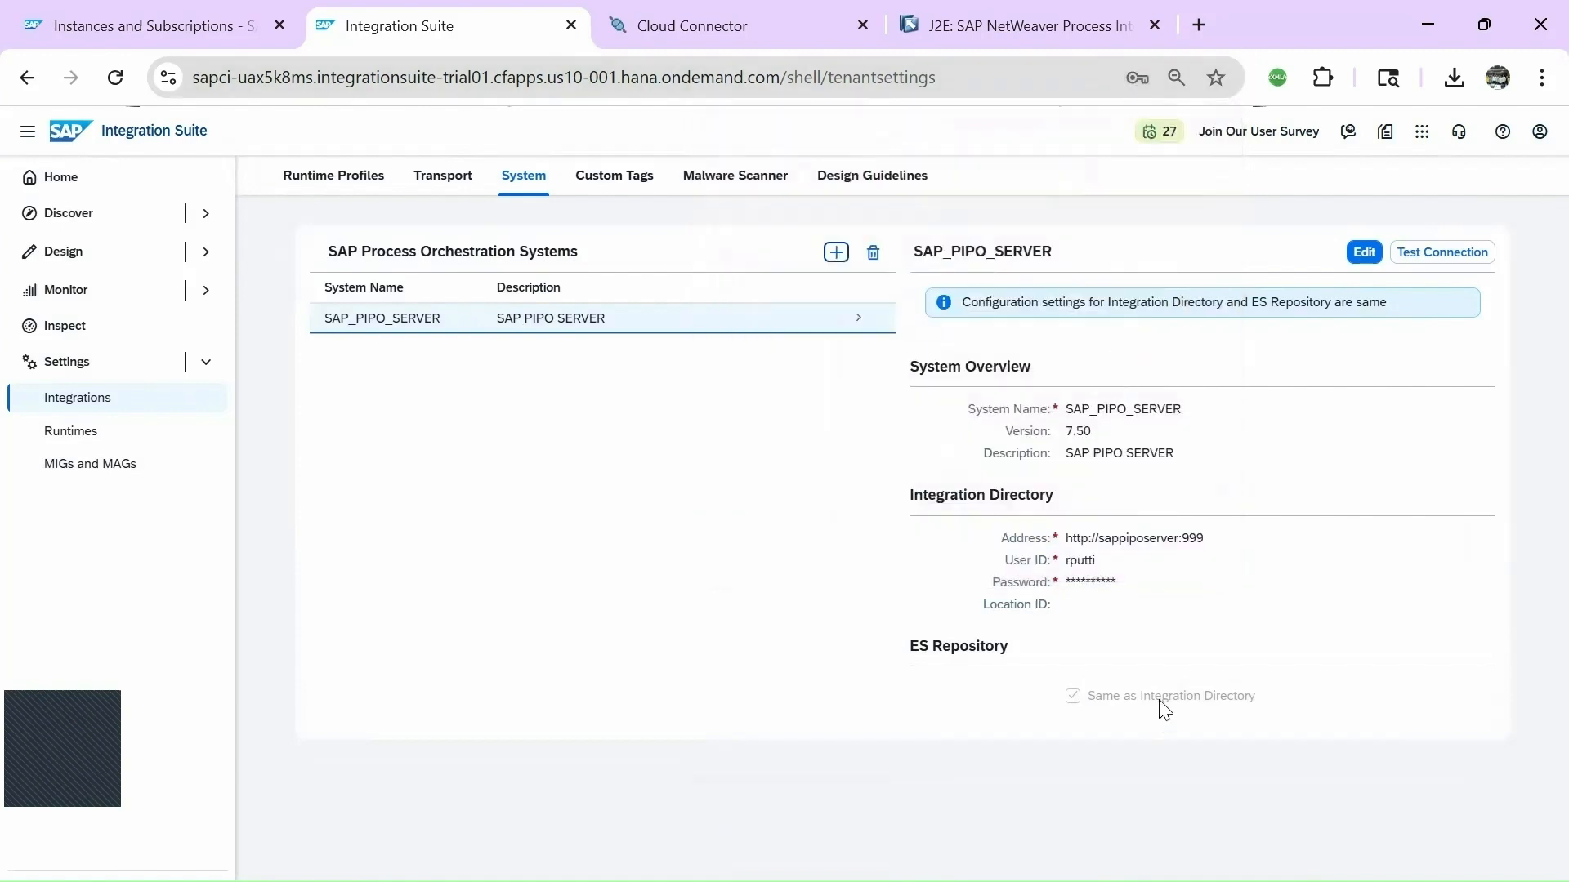
pyautogui.click(1432, 255)
pyautogui.click(776, 574)
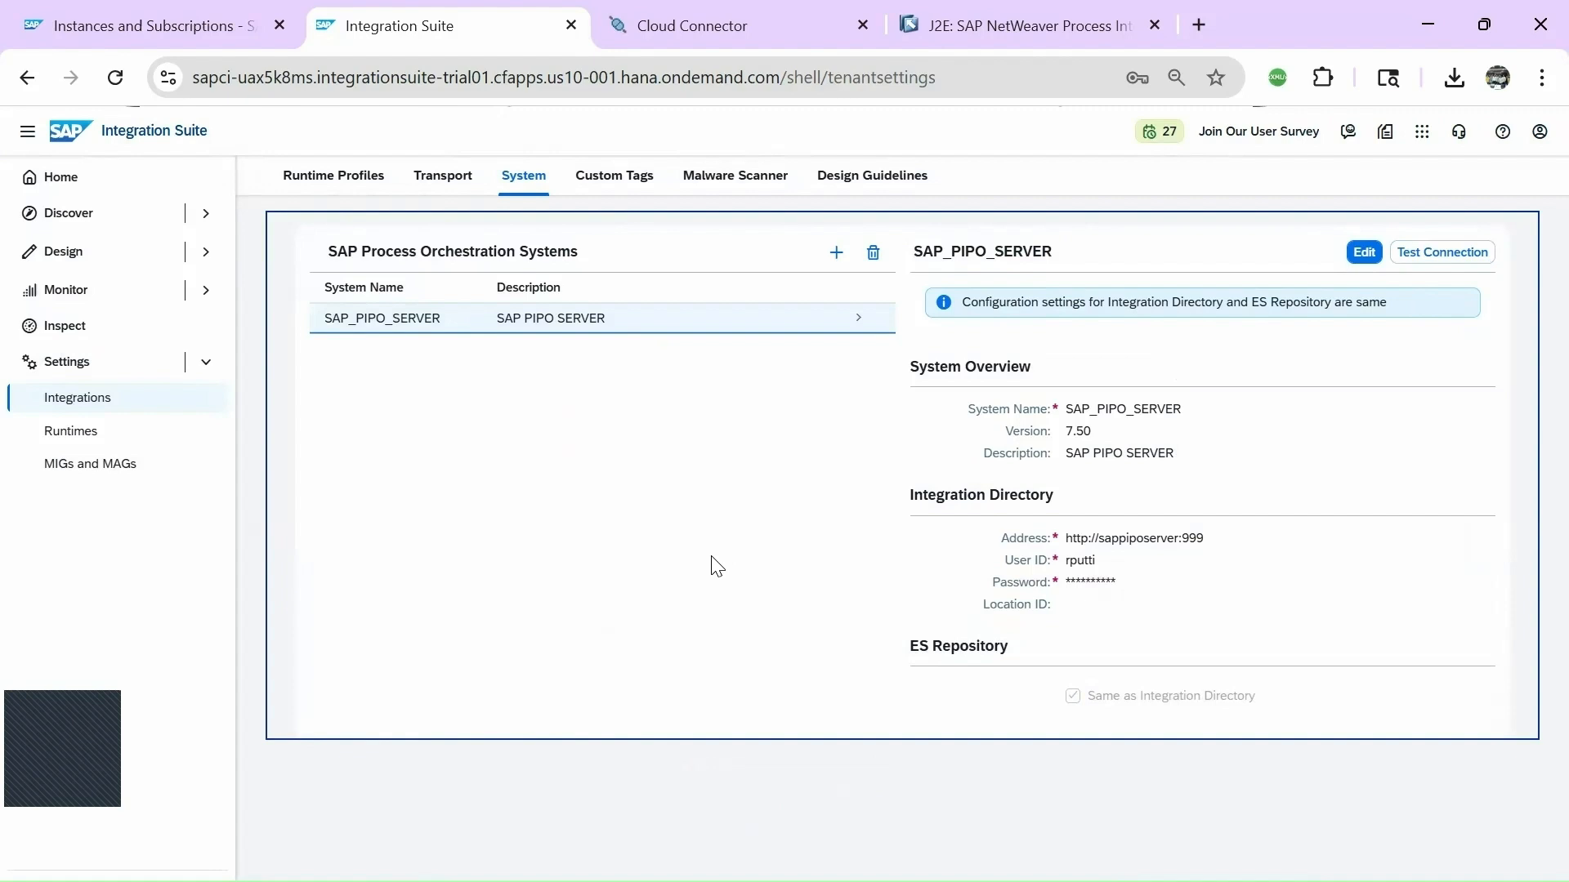
# Open SALES_PACKAGE under Design > Integrations and APIs, unlock it for editing, and view Artifacts.
pyautogui.click(74, 260)
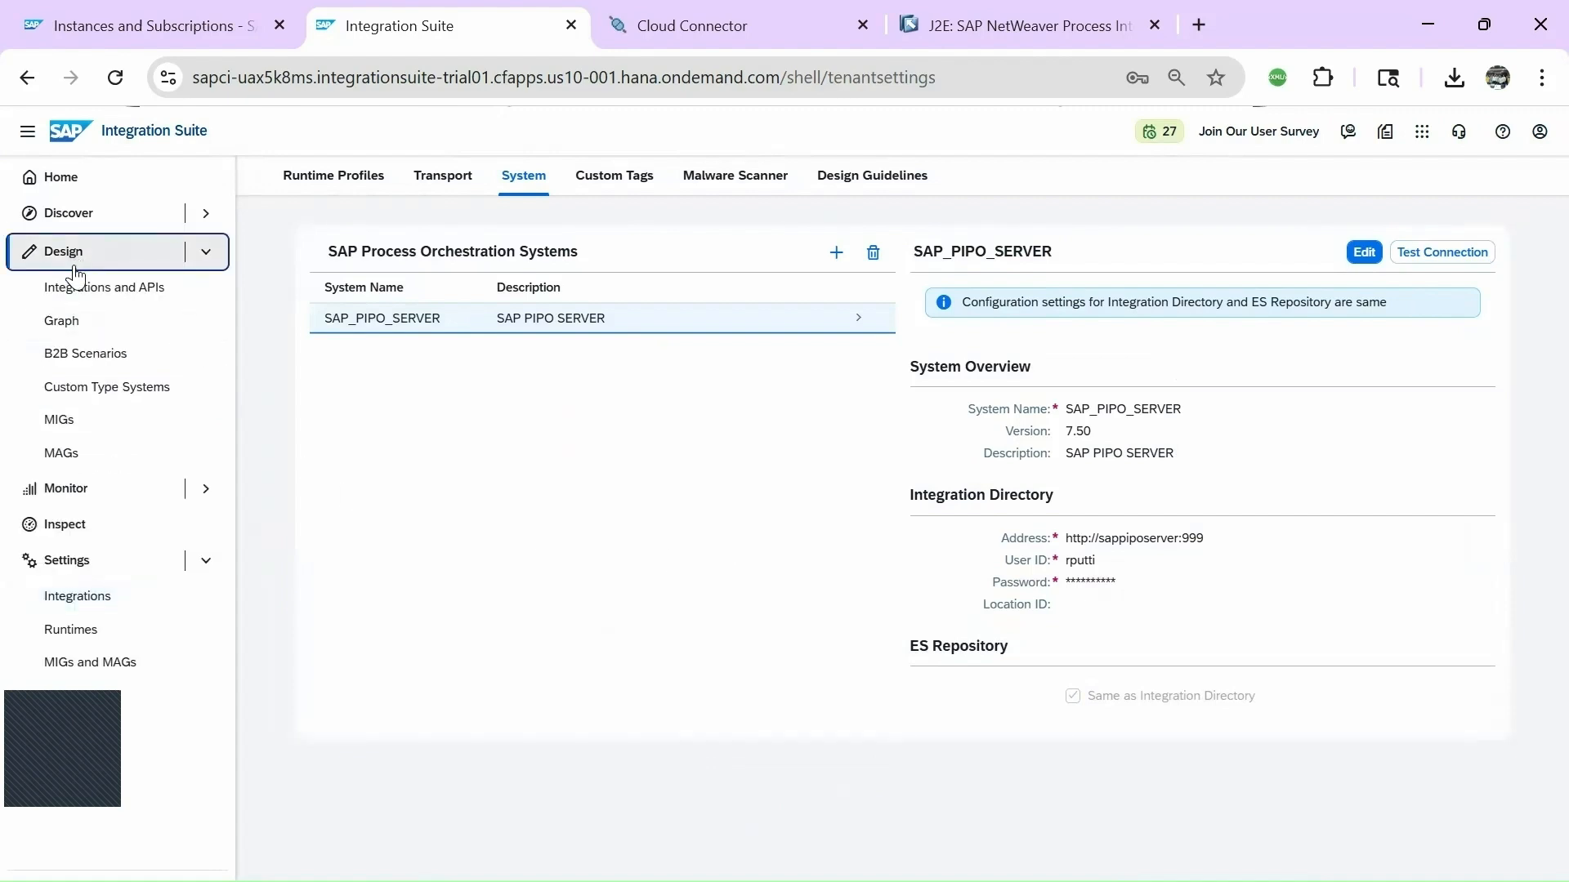
pyautogui.click(74, 290)
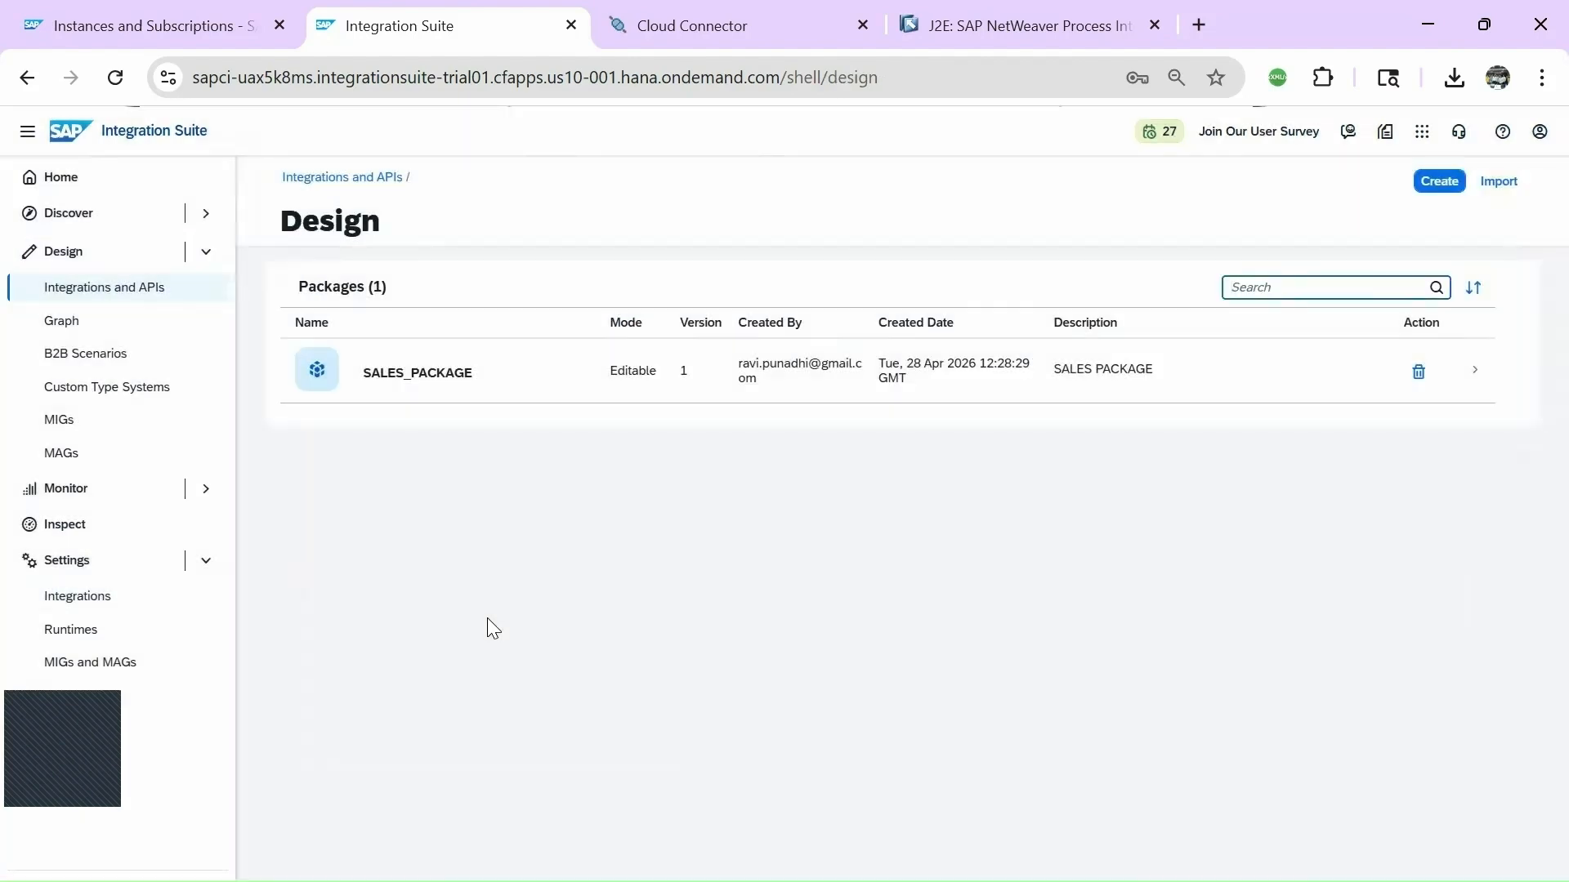
pyautogui.click(420, 384)
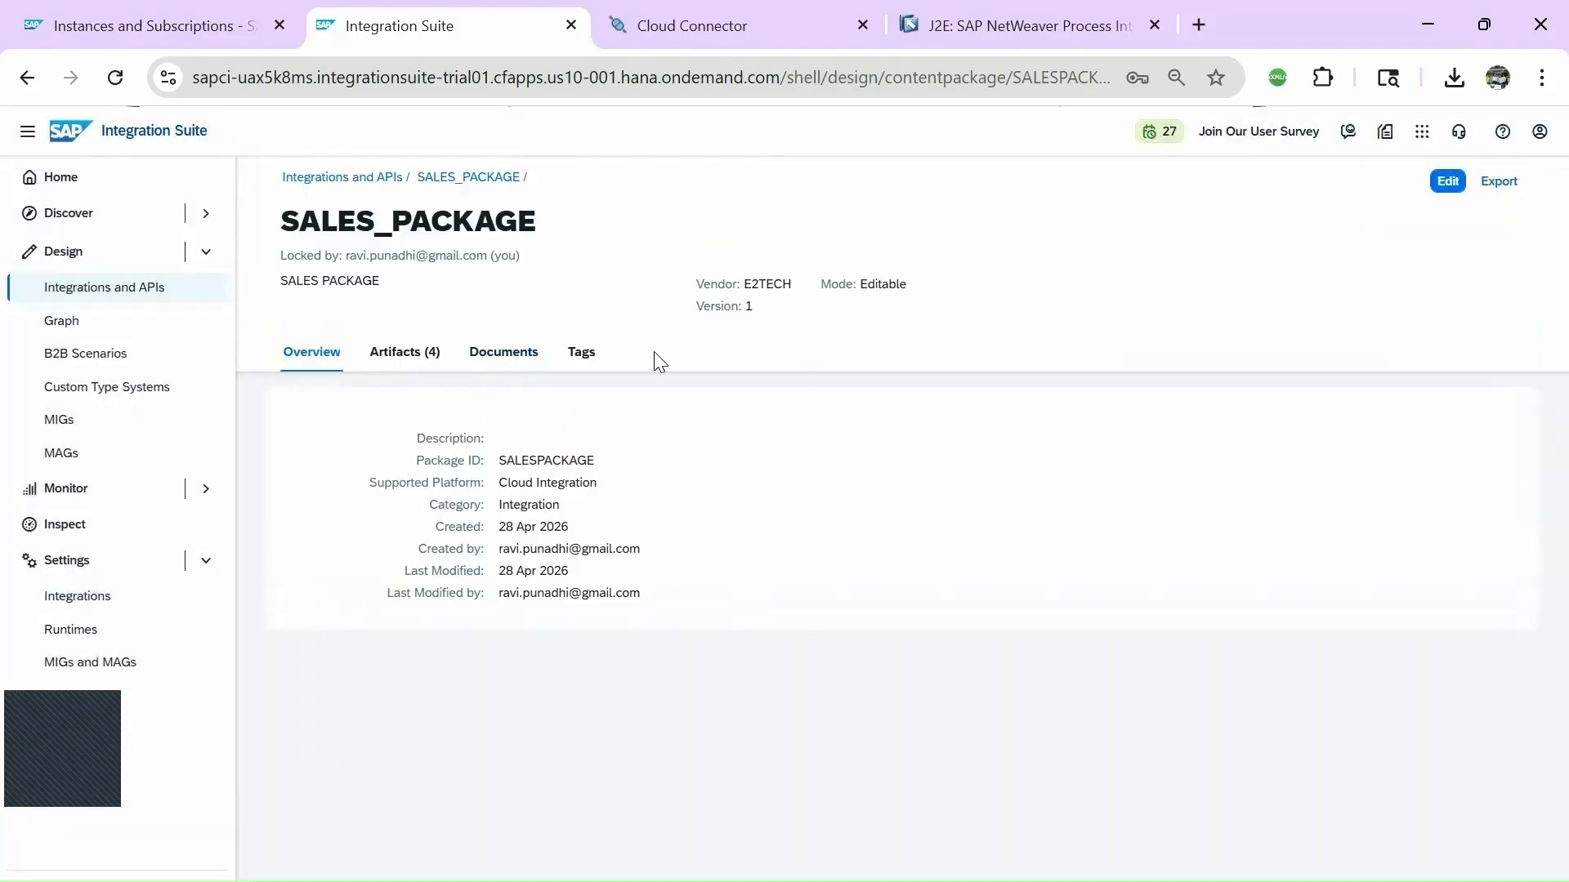
pyautogui.click(1447, 183)
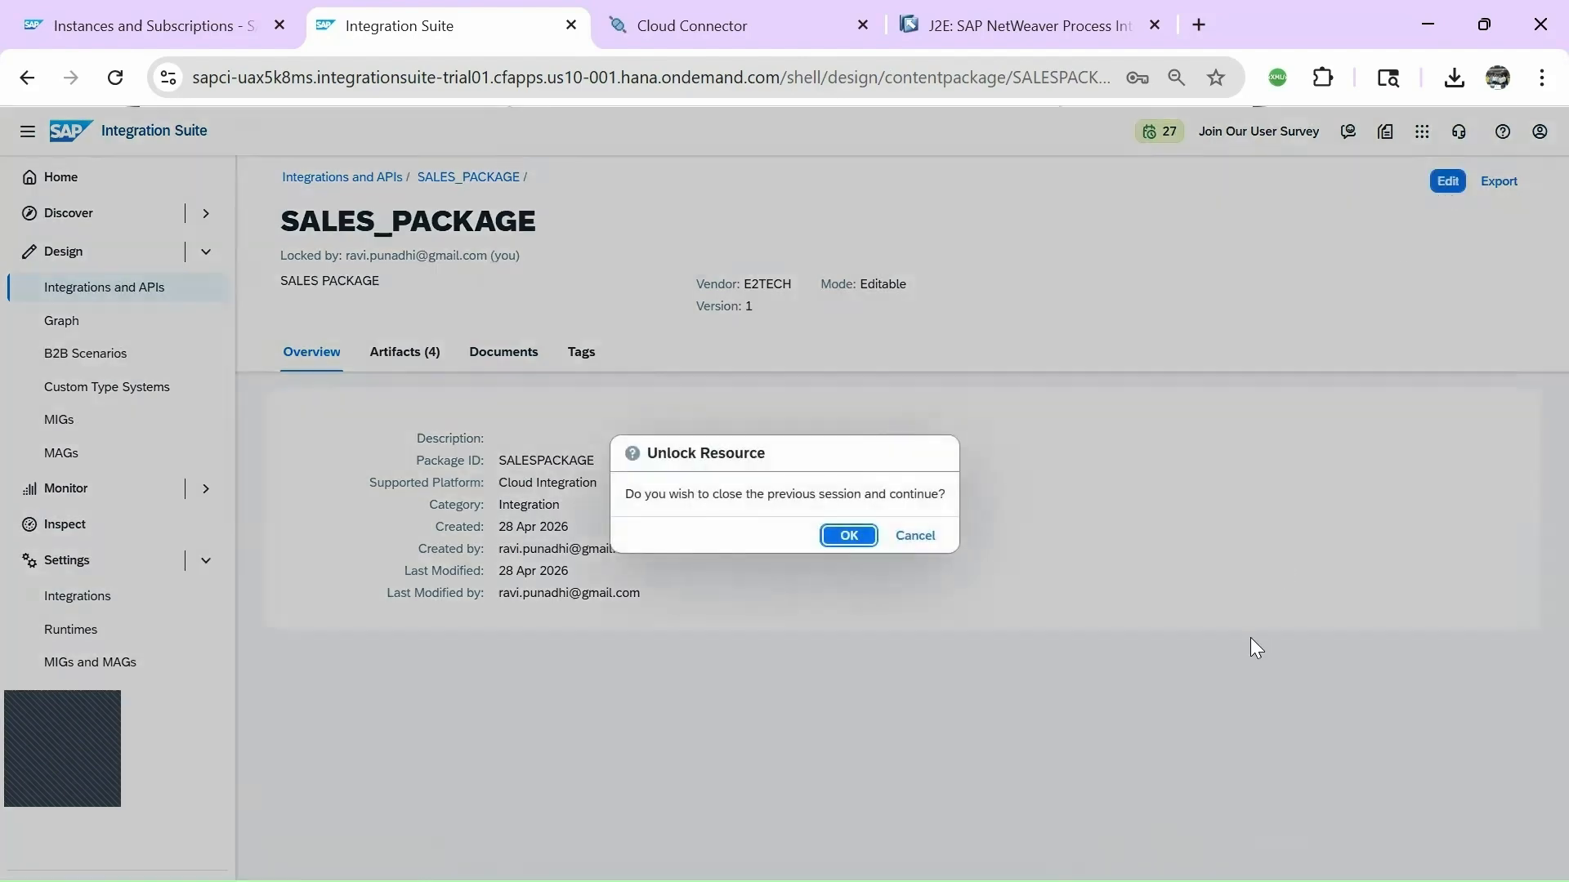
pyautogui.click(852, 536)
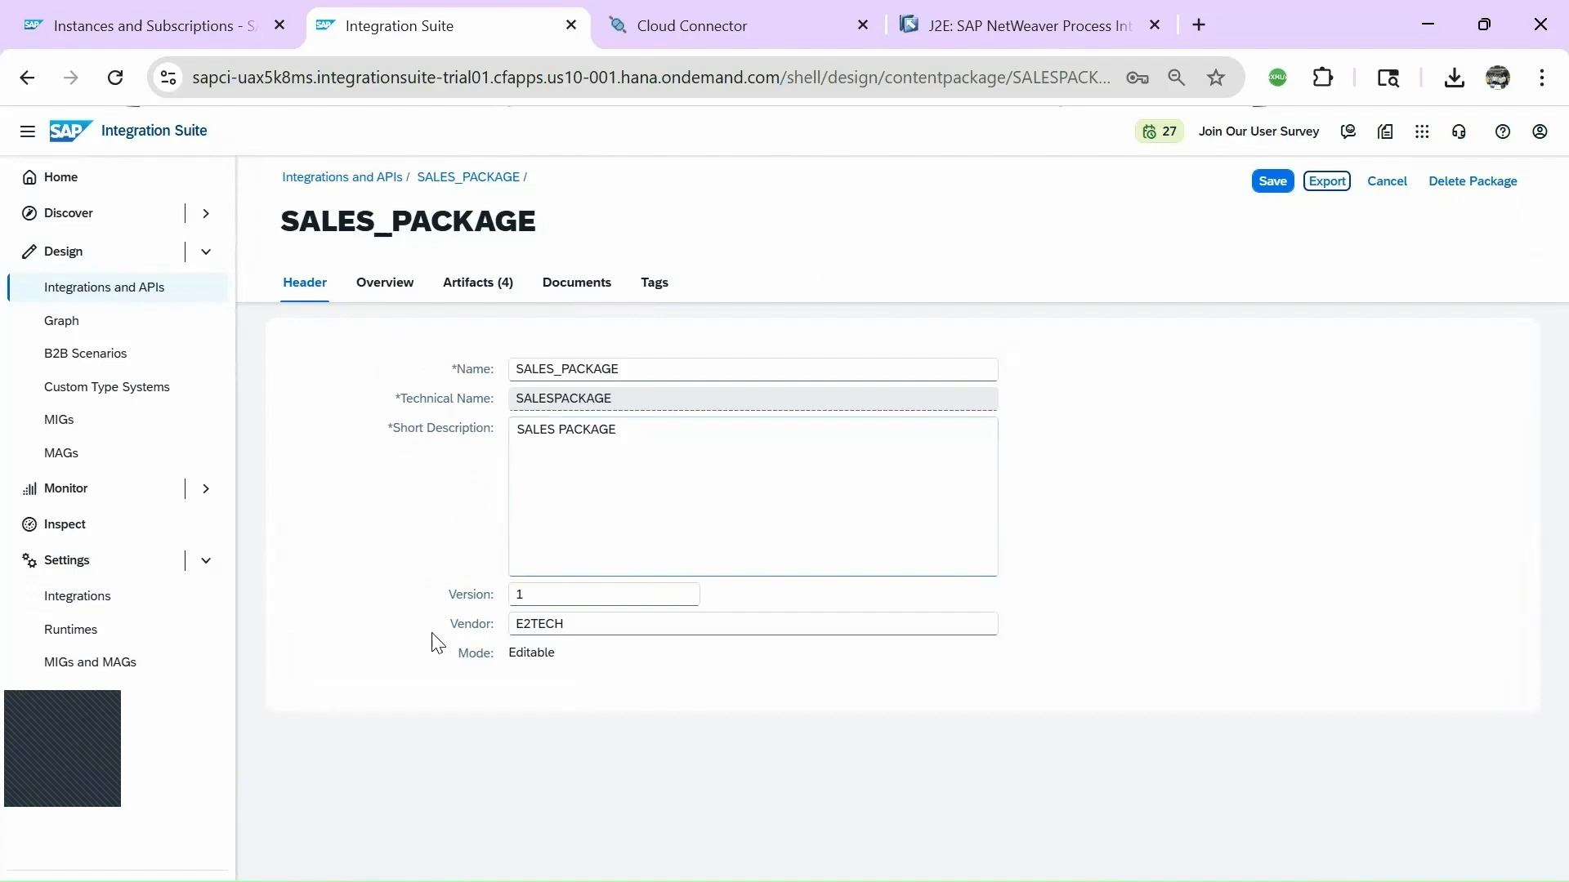
pyautogui.click(478, 288)
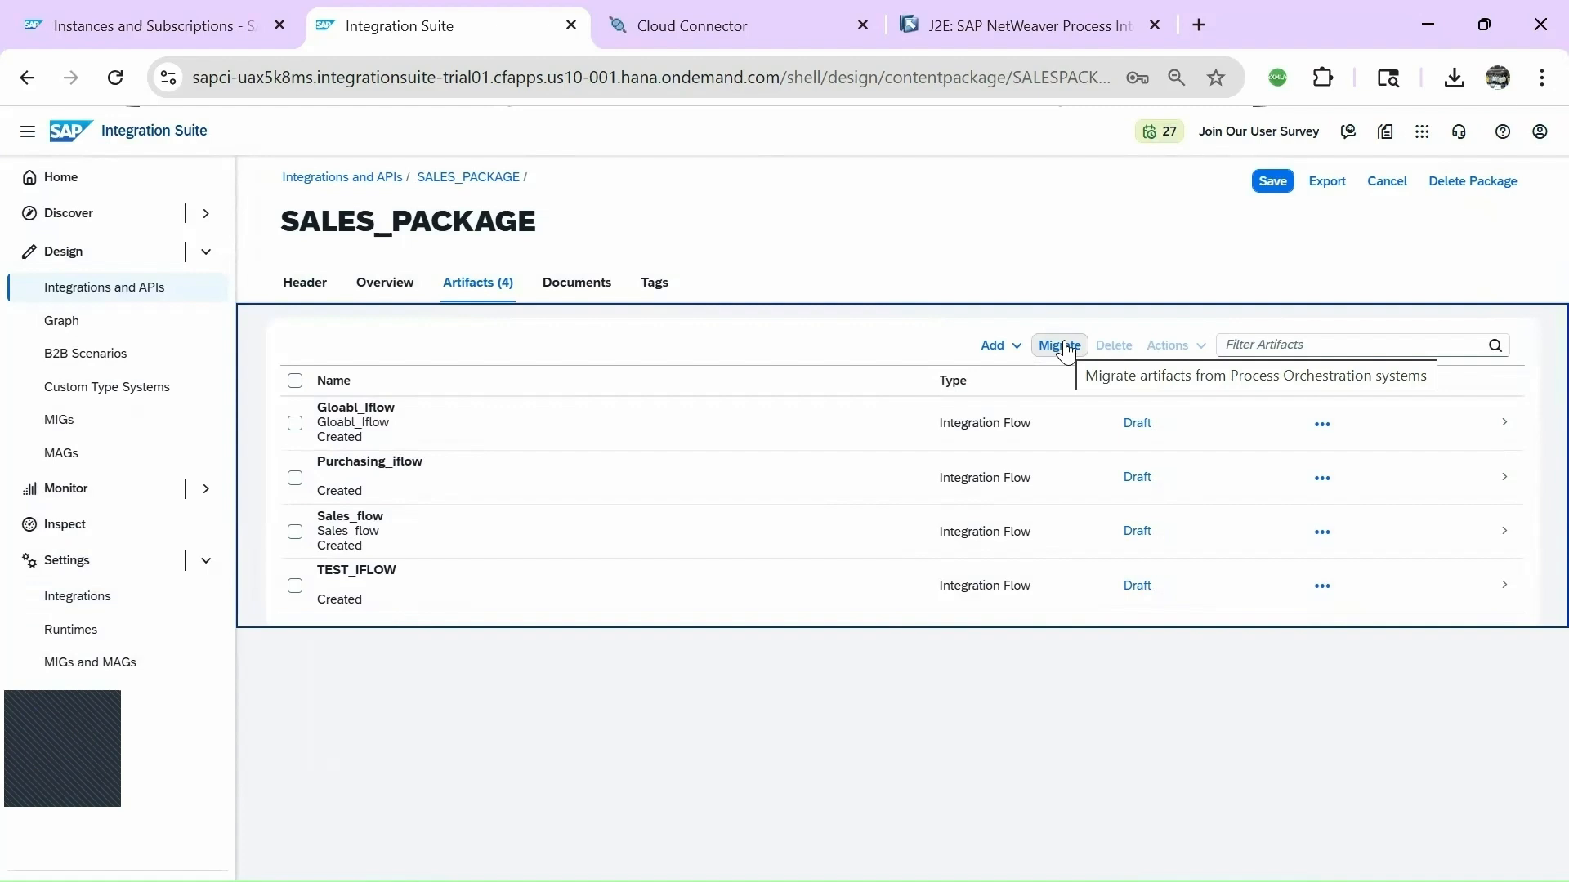
# Start a migration with source system SAP_PIPO_SERVER and advance to artifact selection.
pyautogui.click(1062, 347)
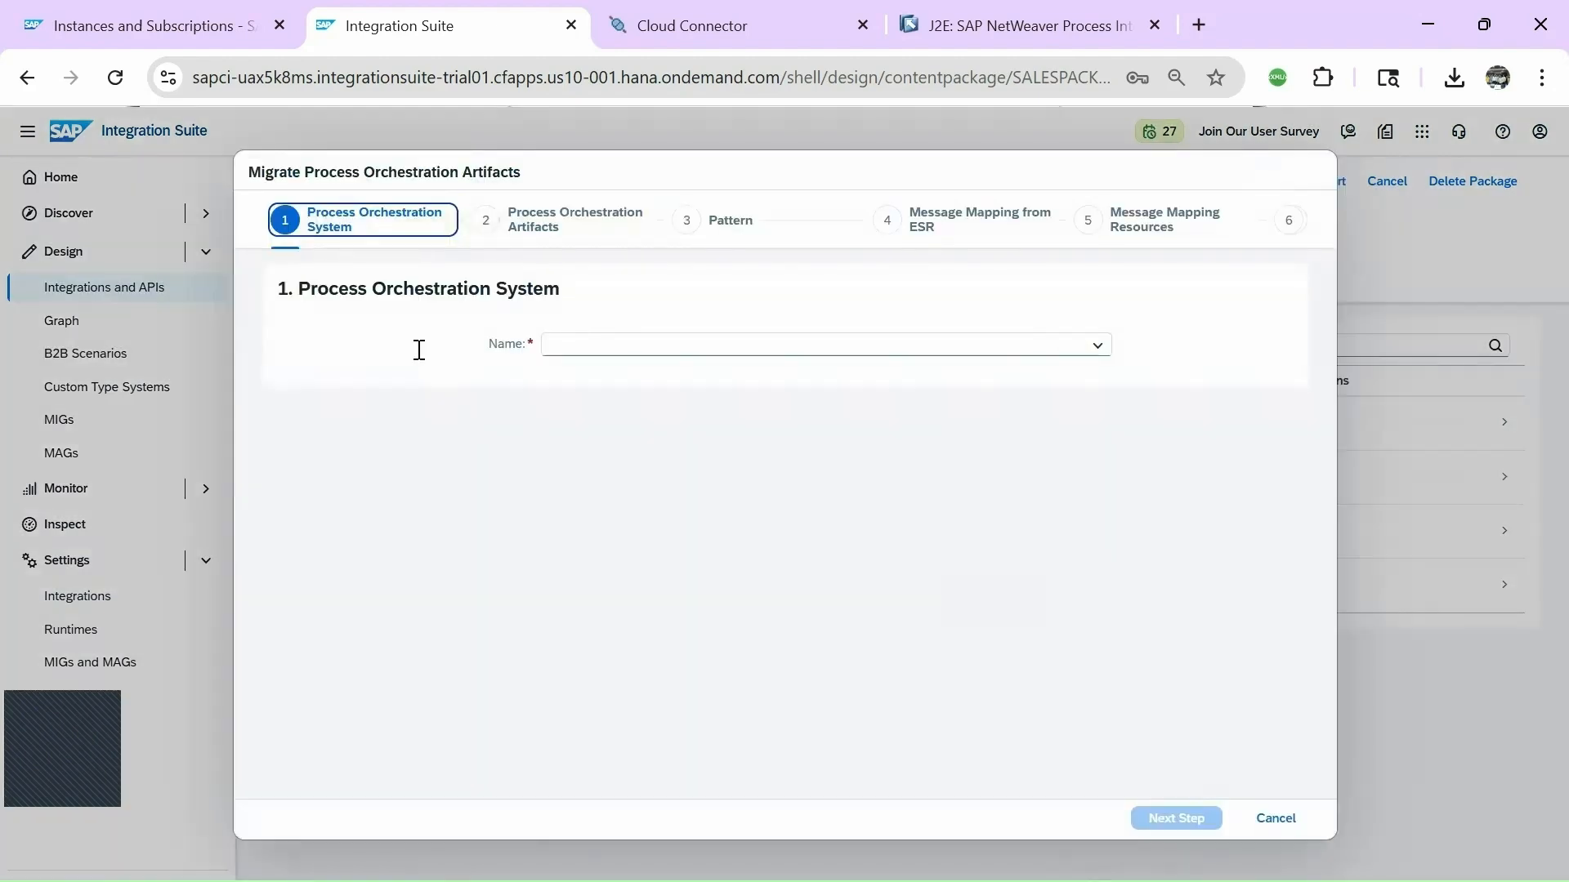
pyautogui.click(1097, 344)
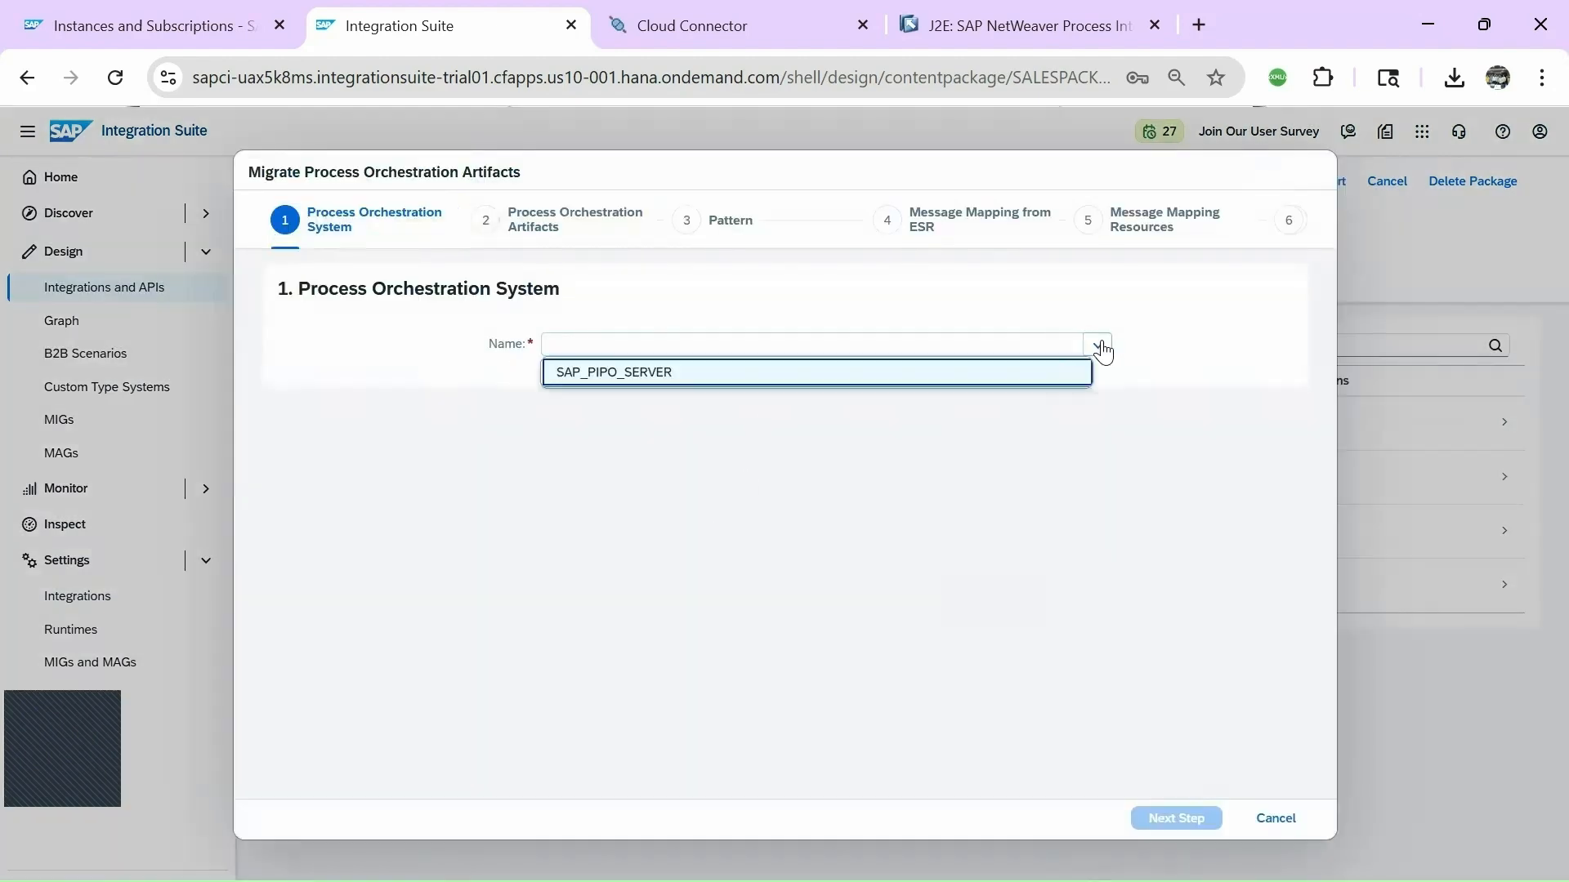
pyautogui.click(616, 372)
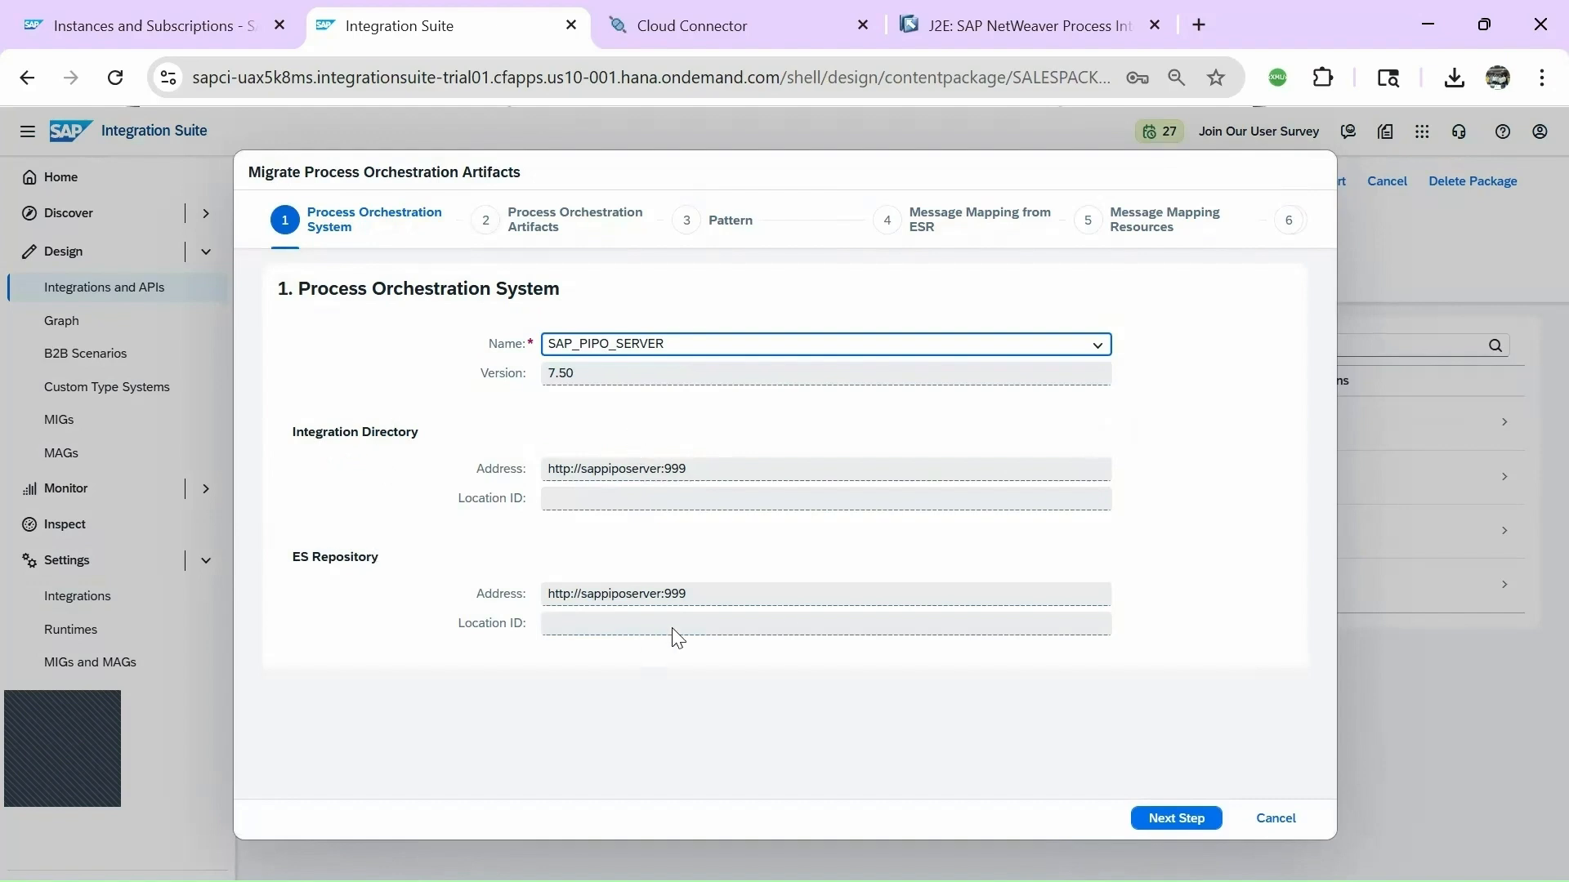
pyautogui.click(1156, 820)
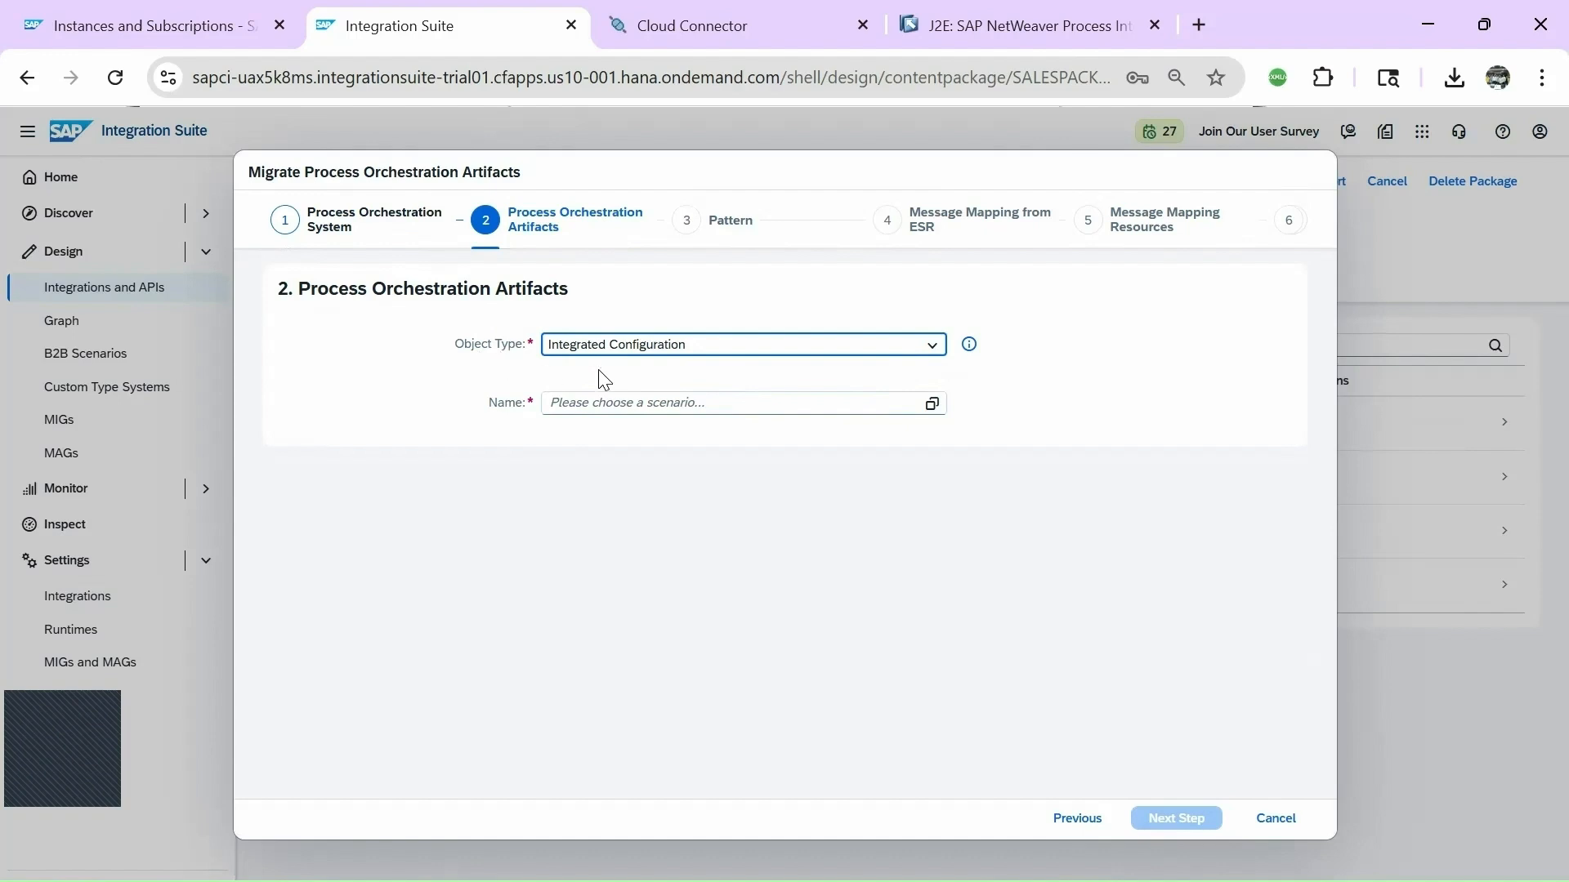
# Keep object type Integrated Configuration, select the first listed scenario, and continue to patterns.
pyautogui.click(934, 351)
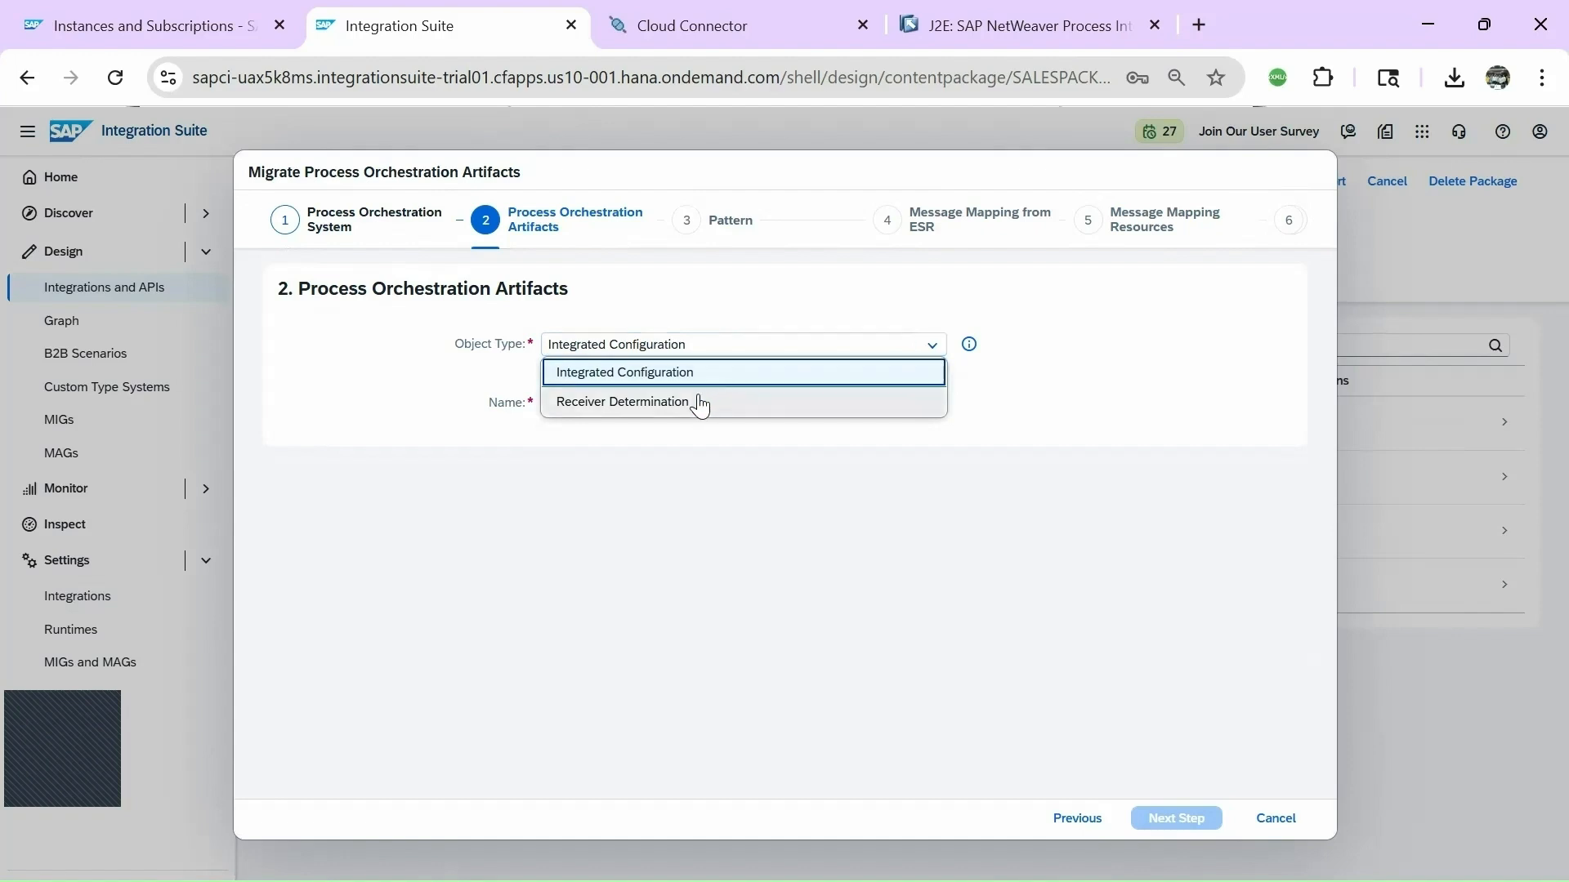
pyautogui.click(704, 313)
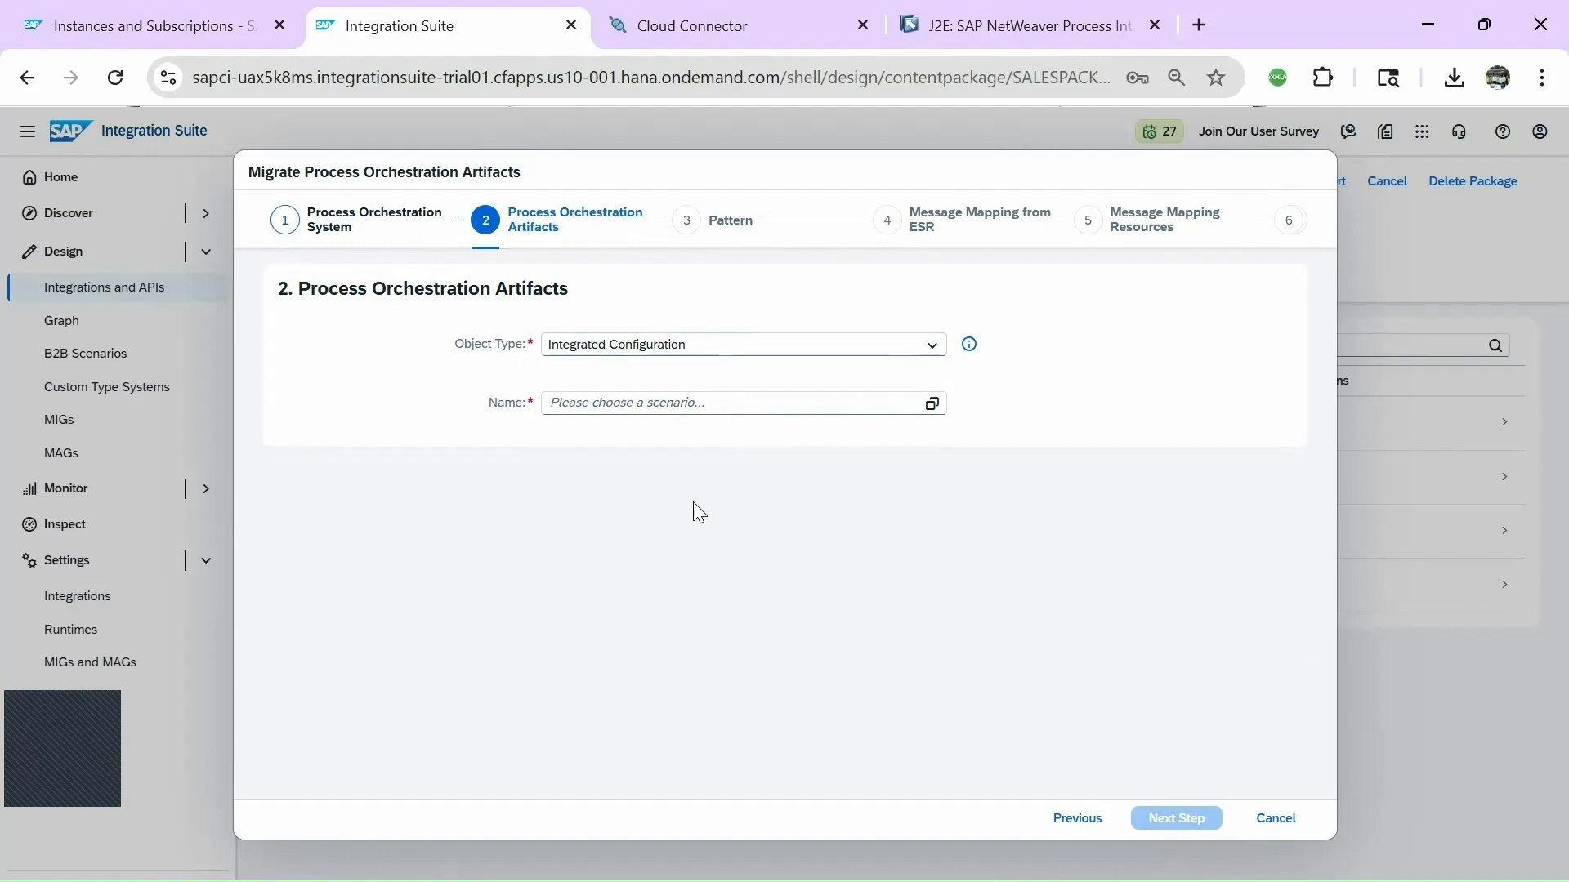
pyautogui.click(932, 404)
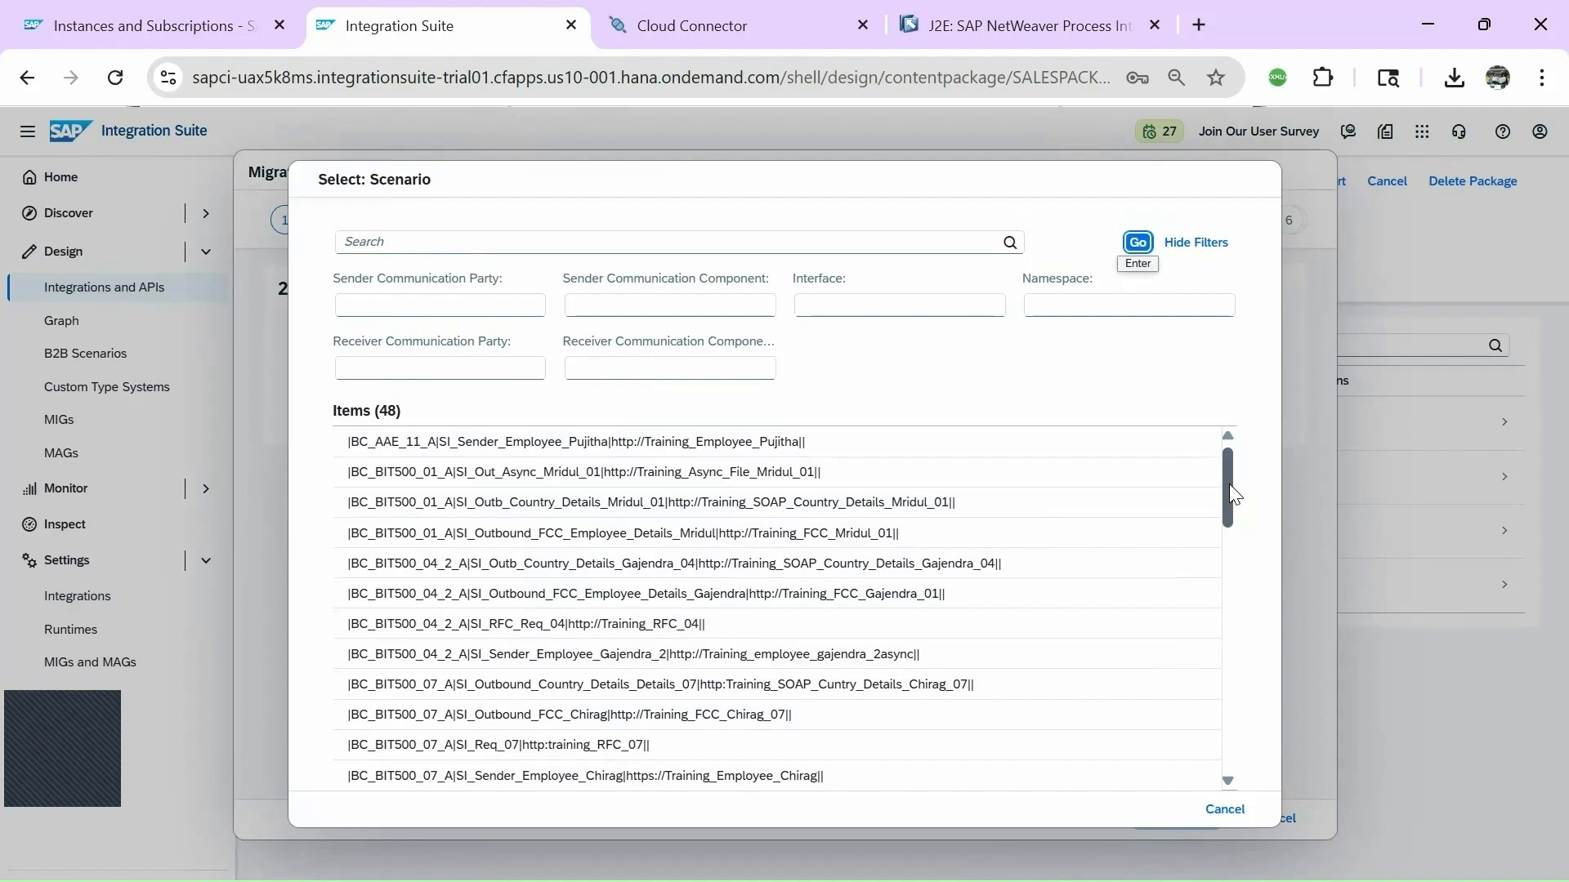
pyautogui.moveTo(1227, 477)
pyautogui.mouseDown()
pyautogui.moveTo(1215, 756)
pyautogui.moveTo(1223, 448)
pyautogui.mouseUp()
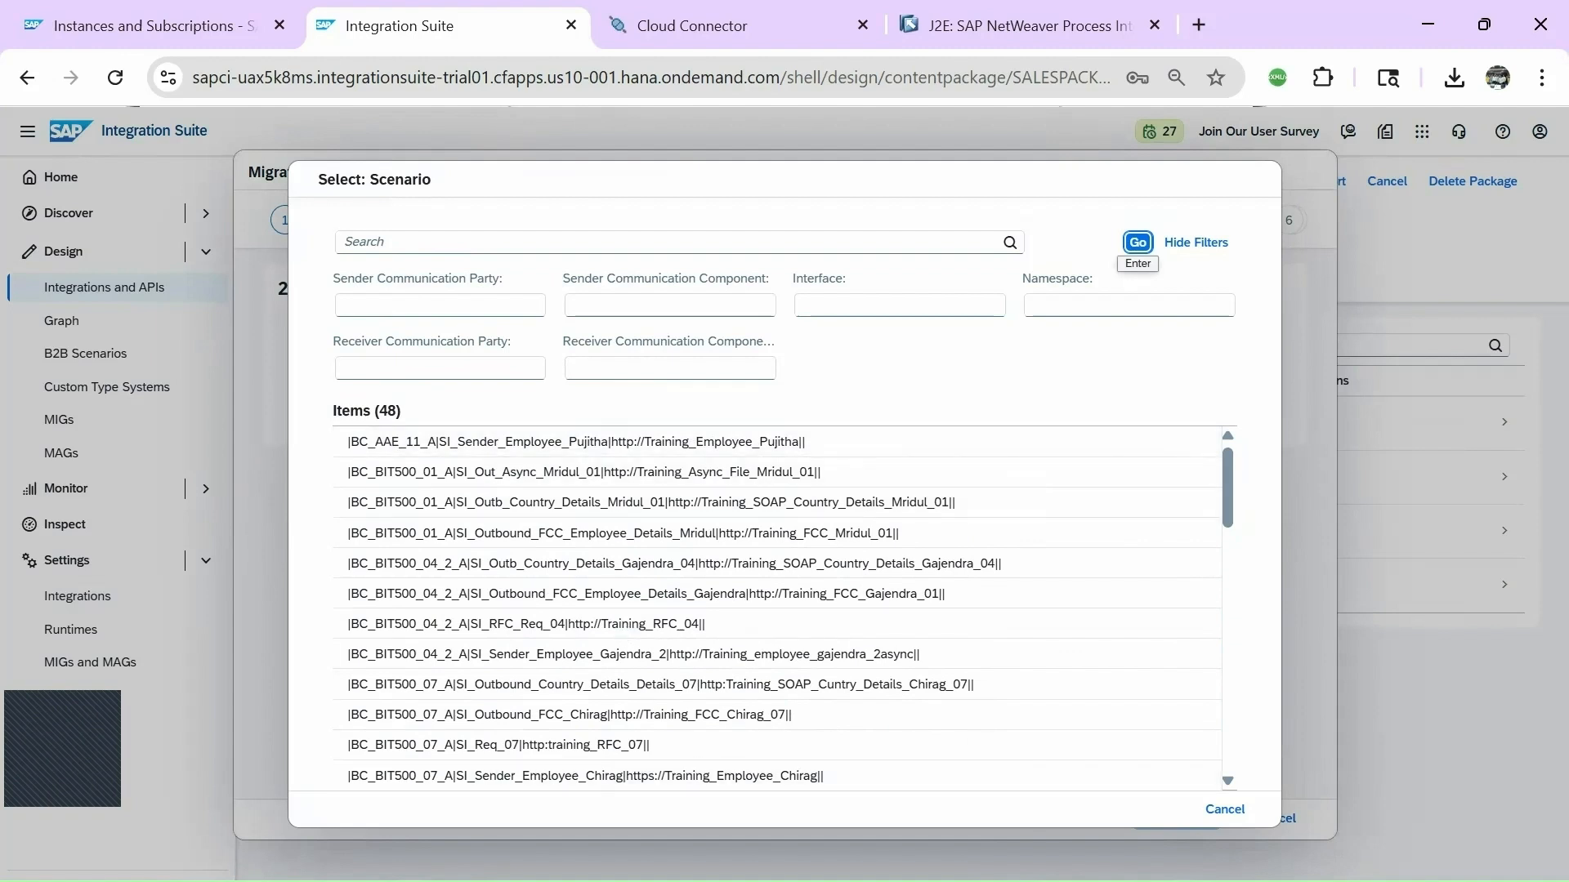
pyautogui.click(545, 449)
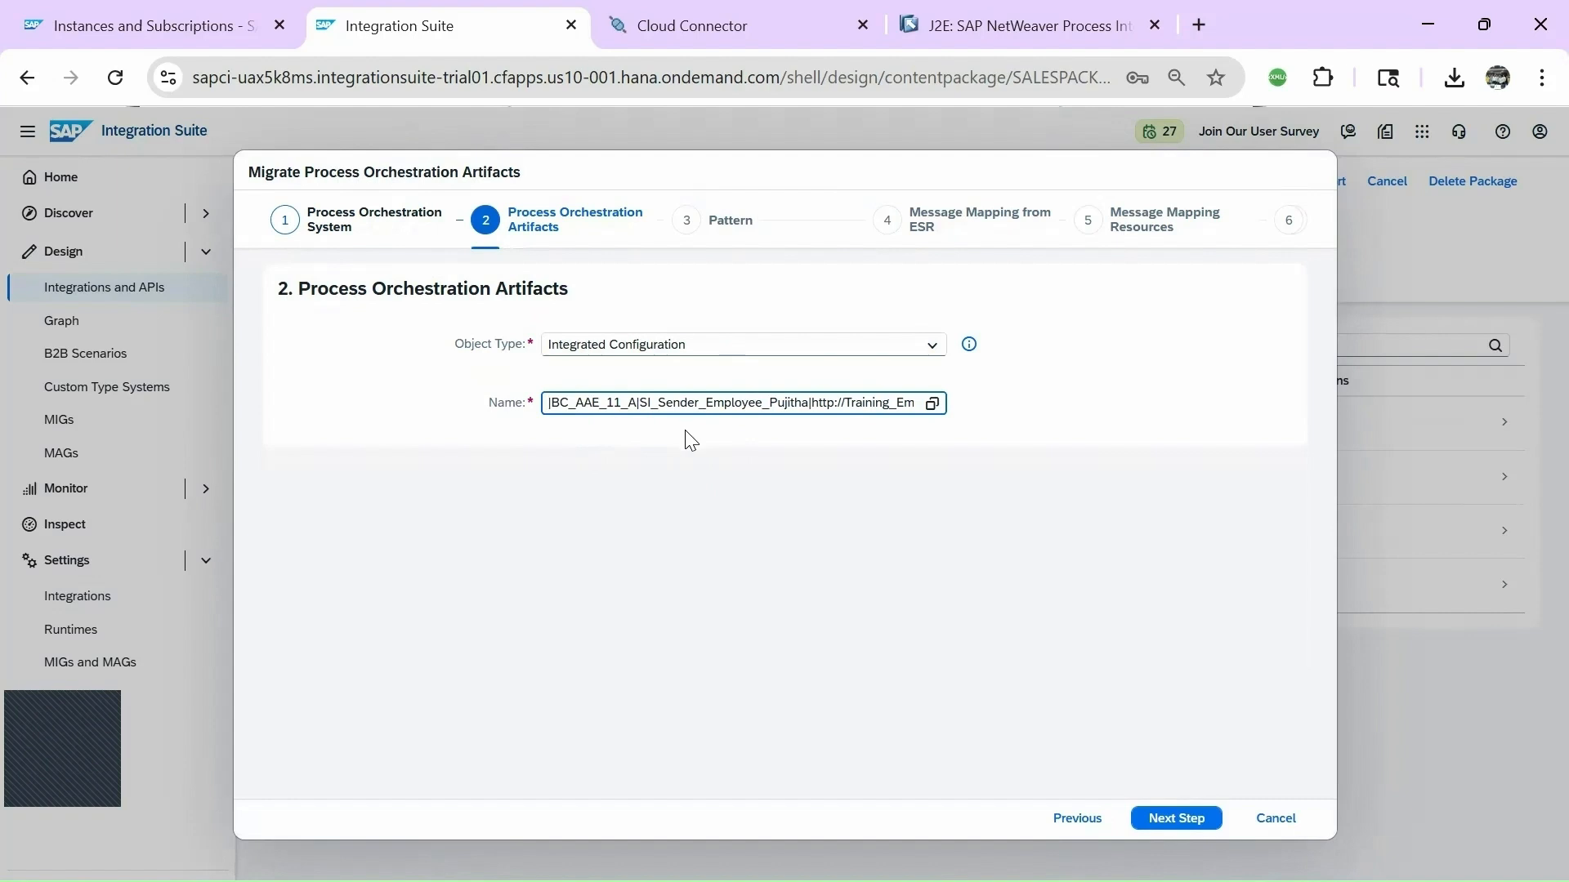
pyautogui.click(1175, 824)
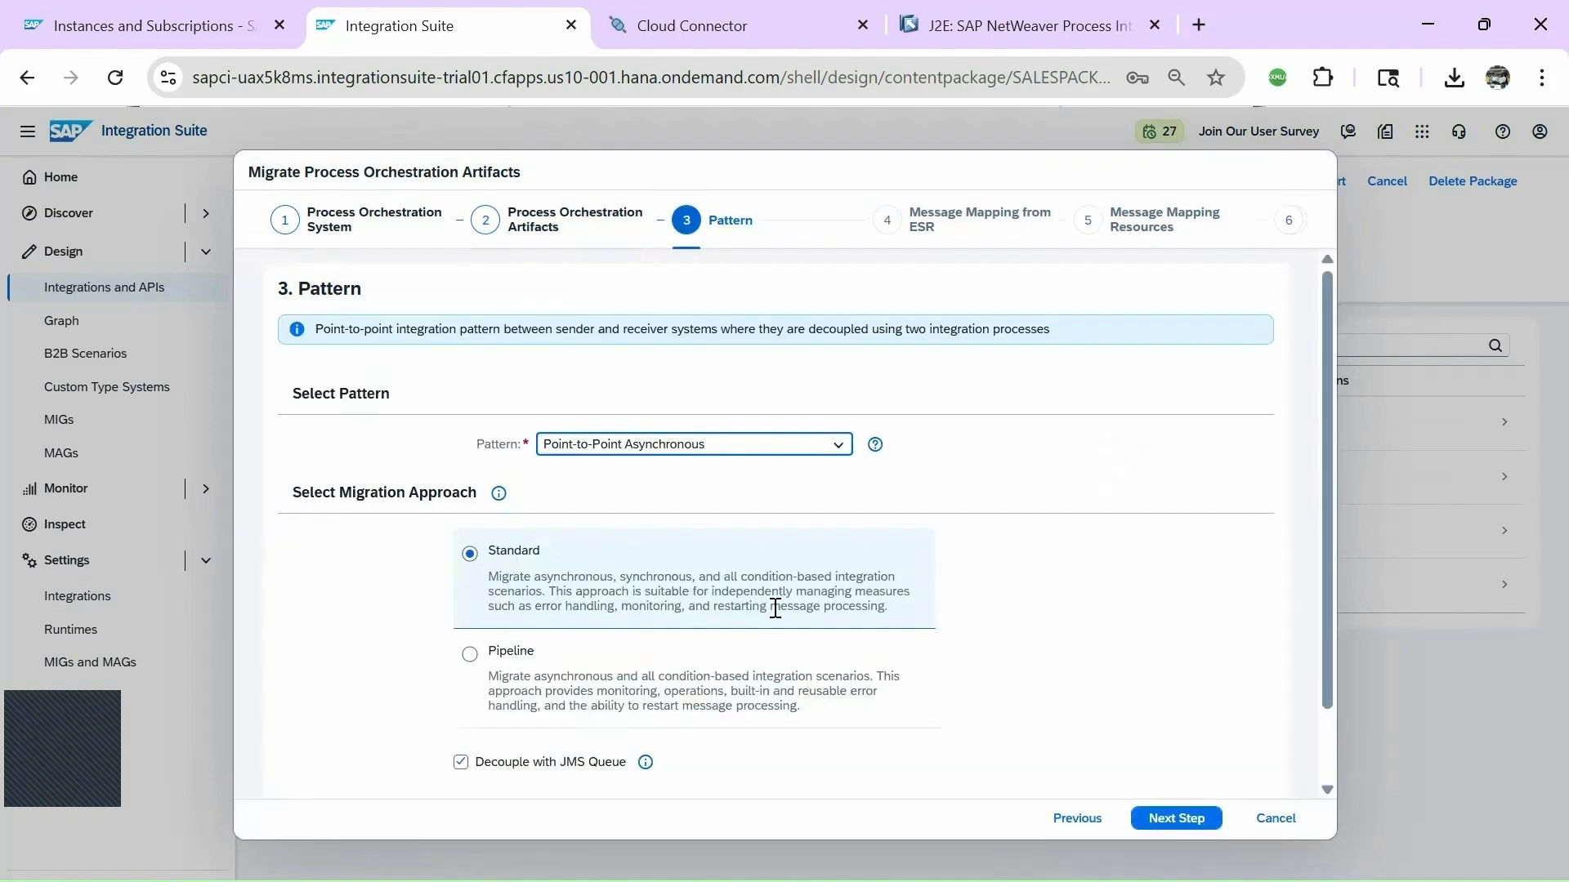
# Step back from Pattern to step 1, showing SAP_PIPO_SERVER version 7.50 and its addresses.
pyautogui.click(1083, 826)
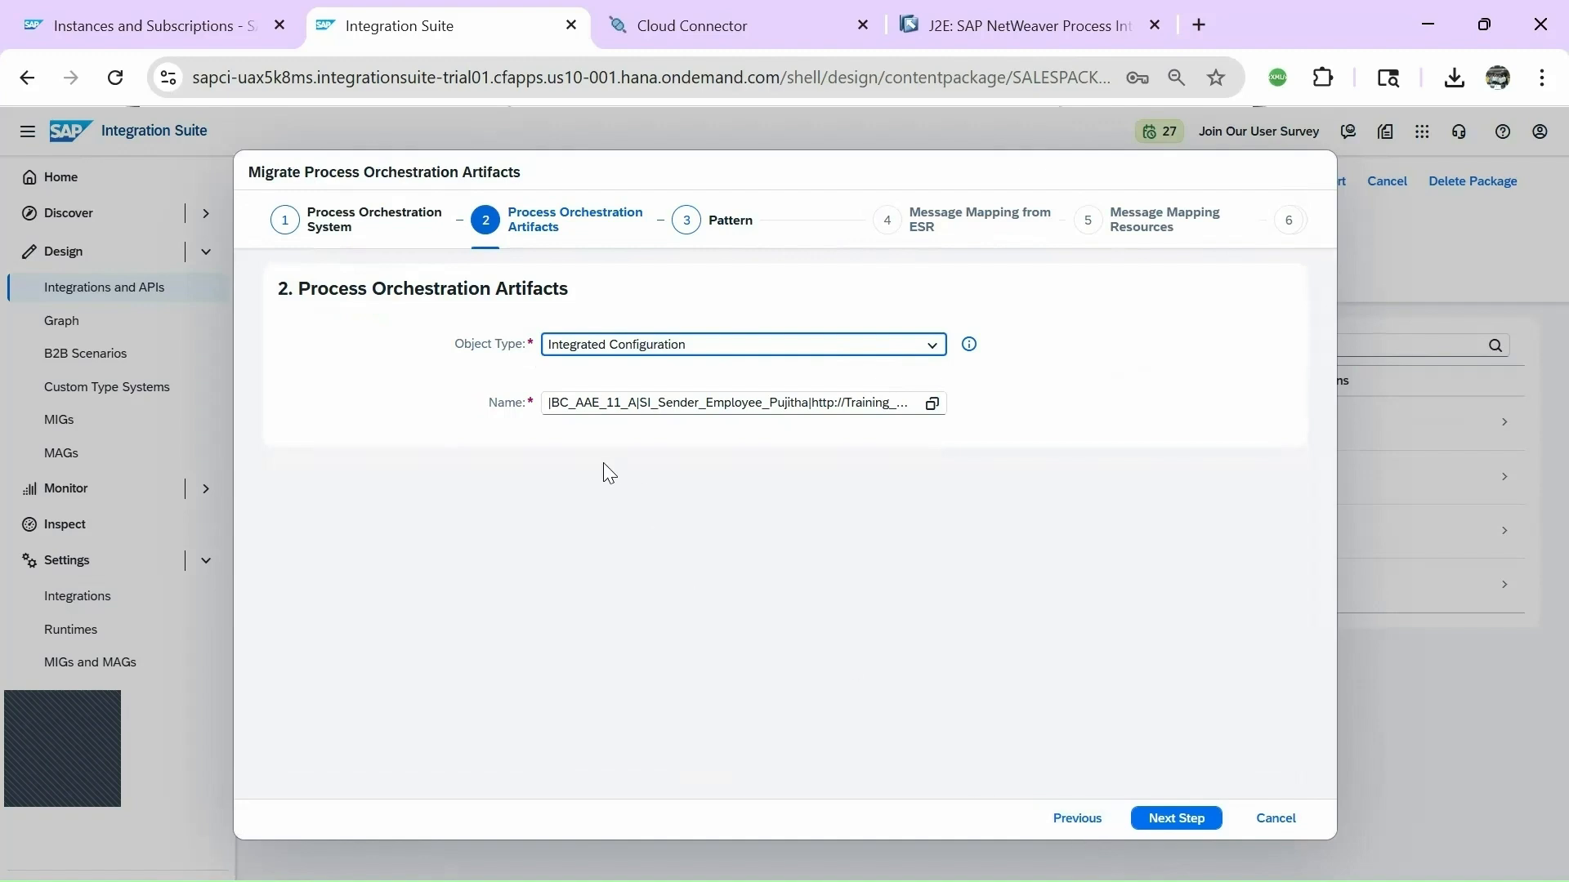
pyautogui.click(1077, 818)
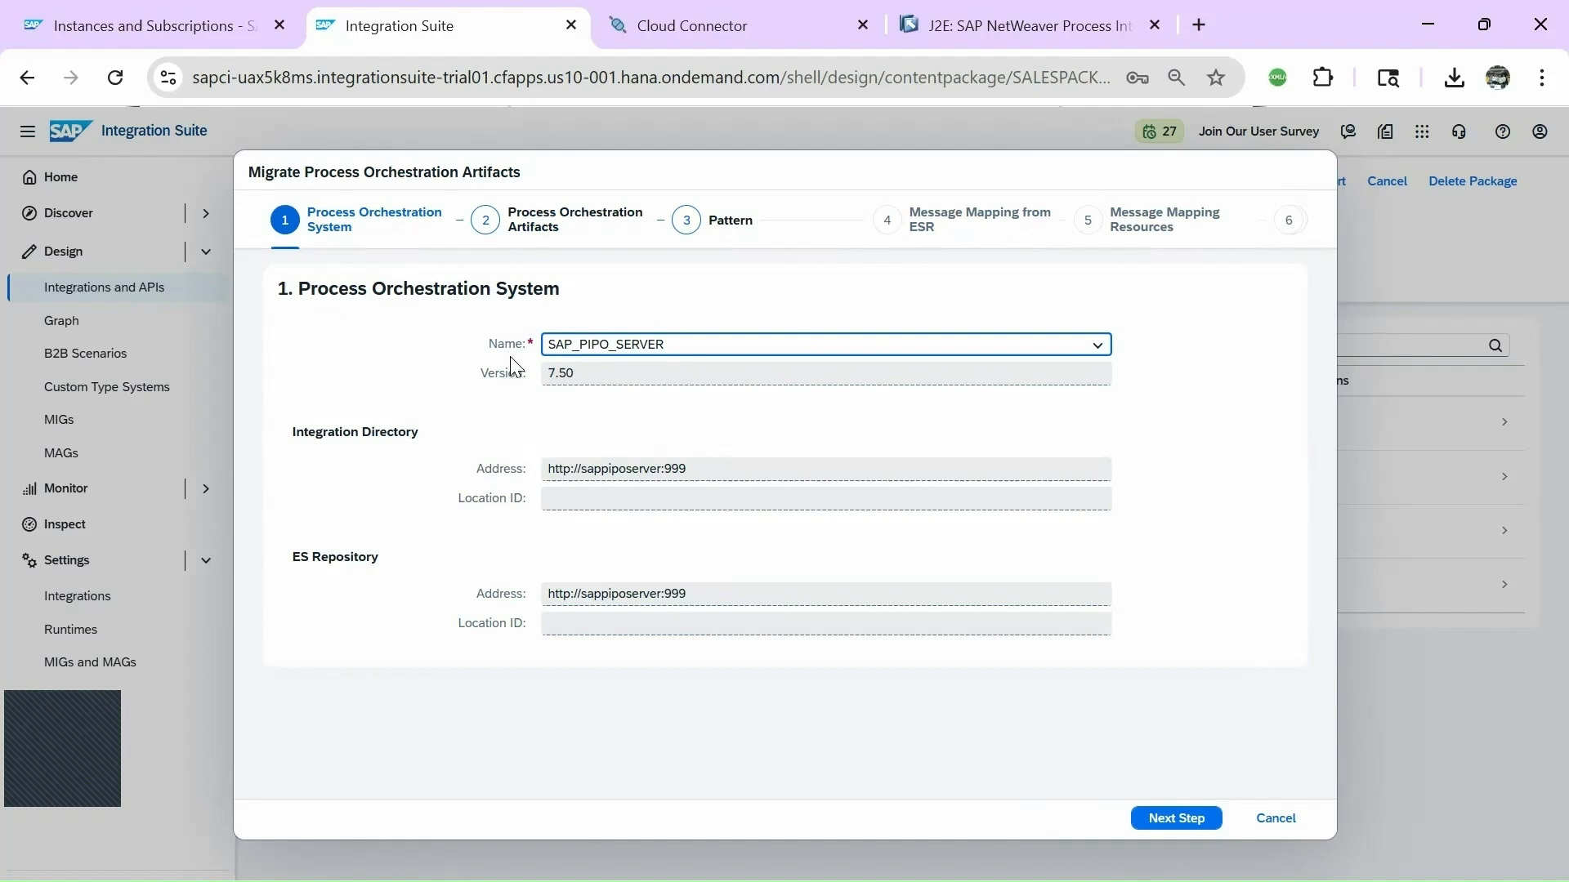
# Reselect SAP_PIPO_SERVER, advance to step 2, and browse the 48 Integrated Configuration scenarios.
pyautogui.click(1098, 346)
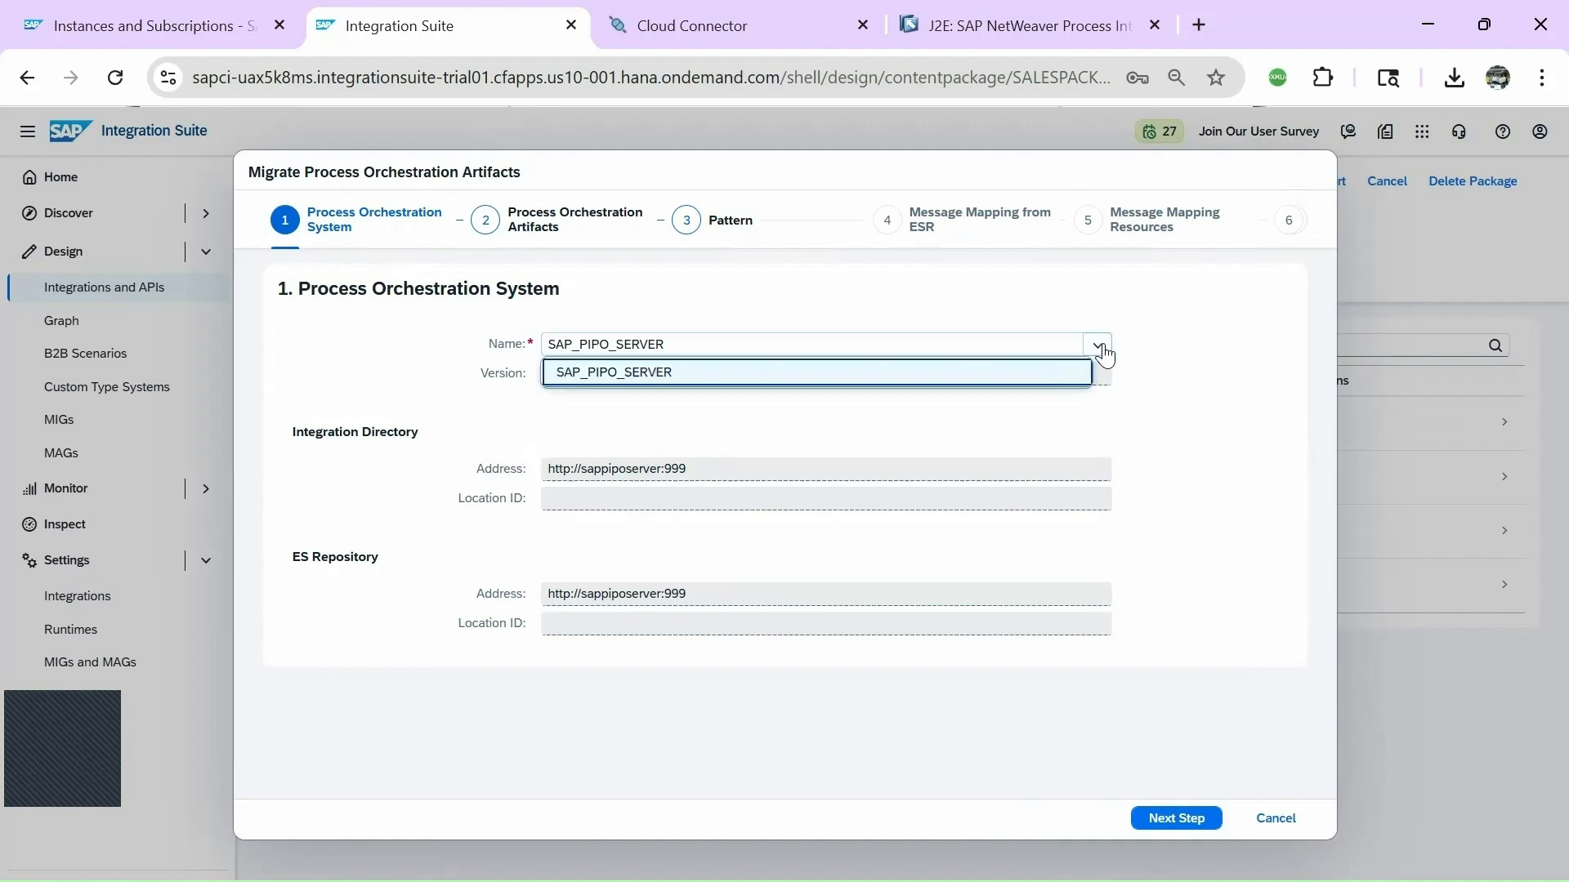
pyautogui.click(674, 378)
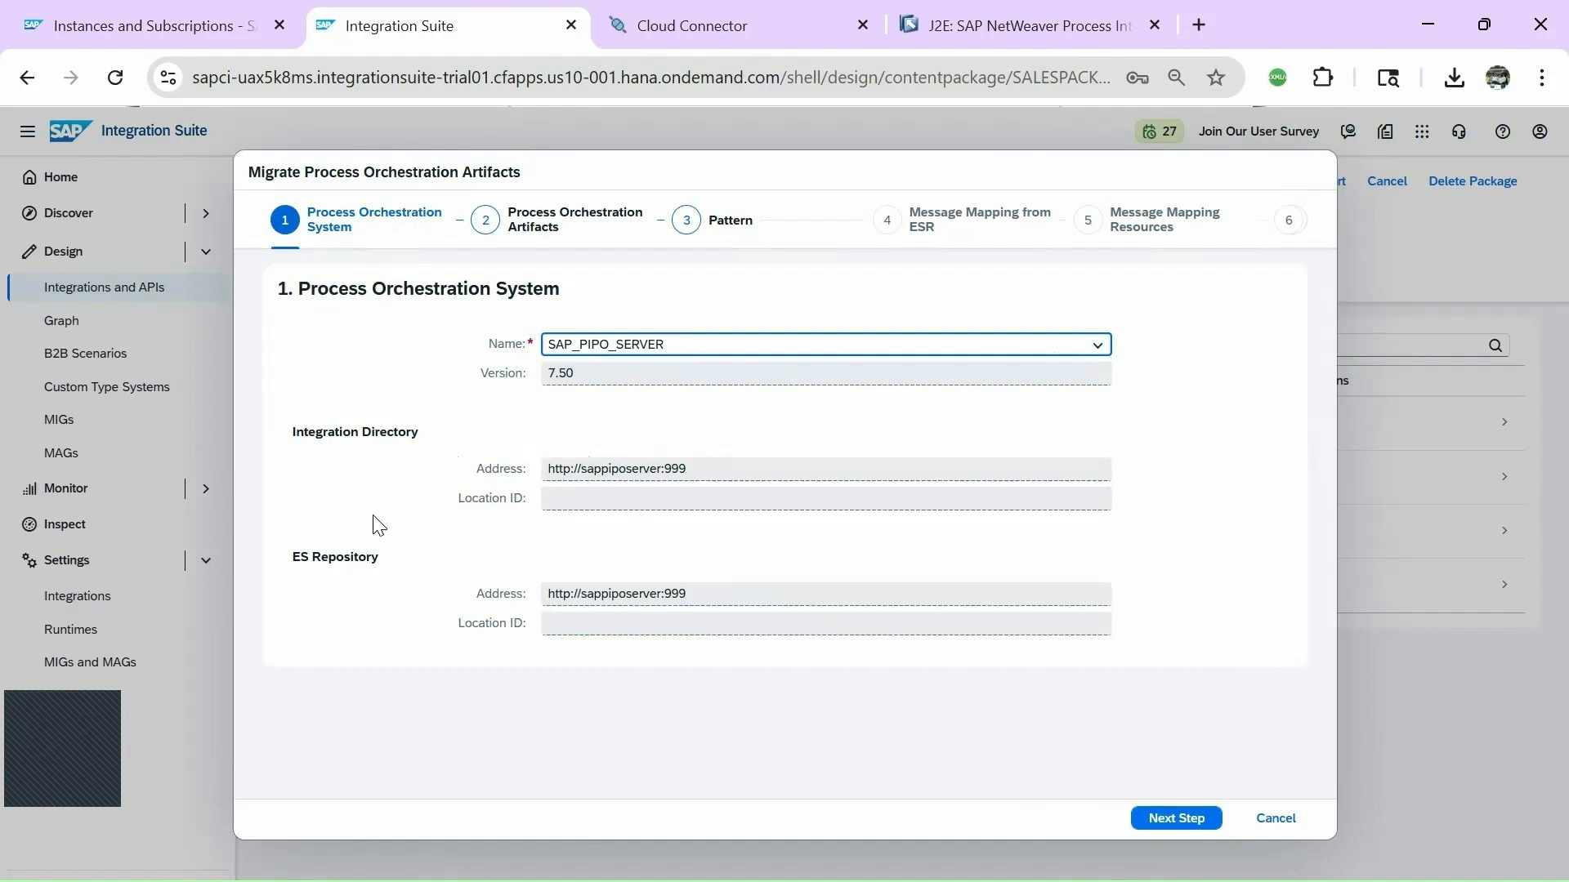
pyautogui.click(1183, 820)
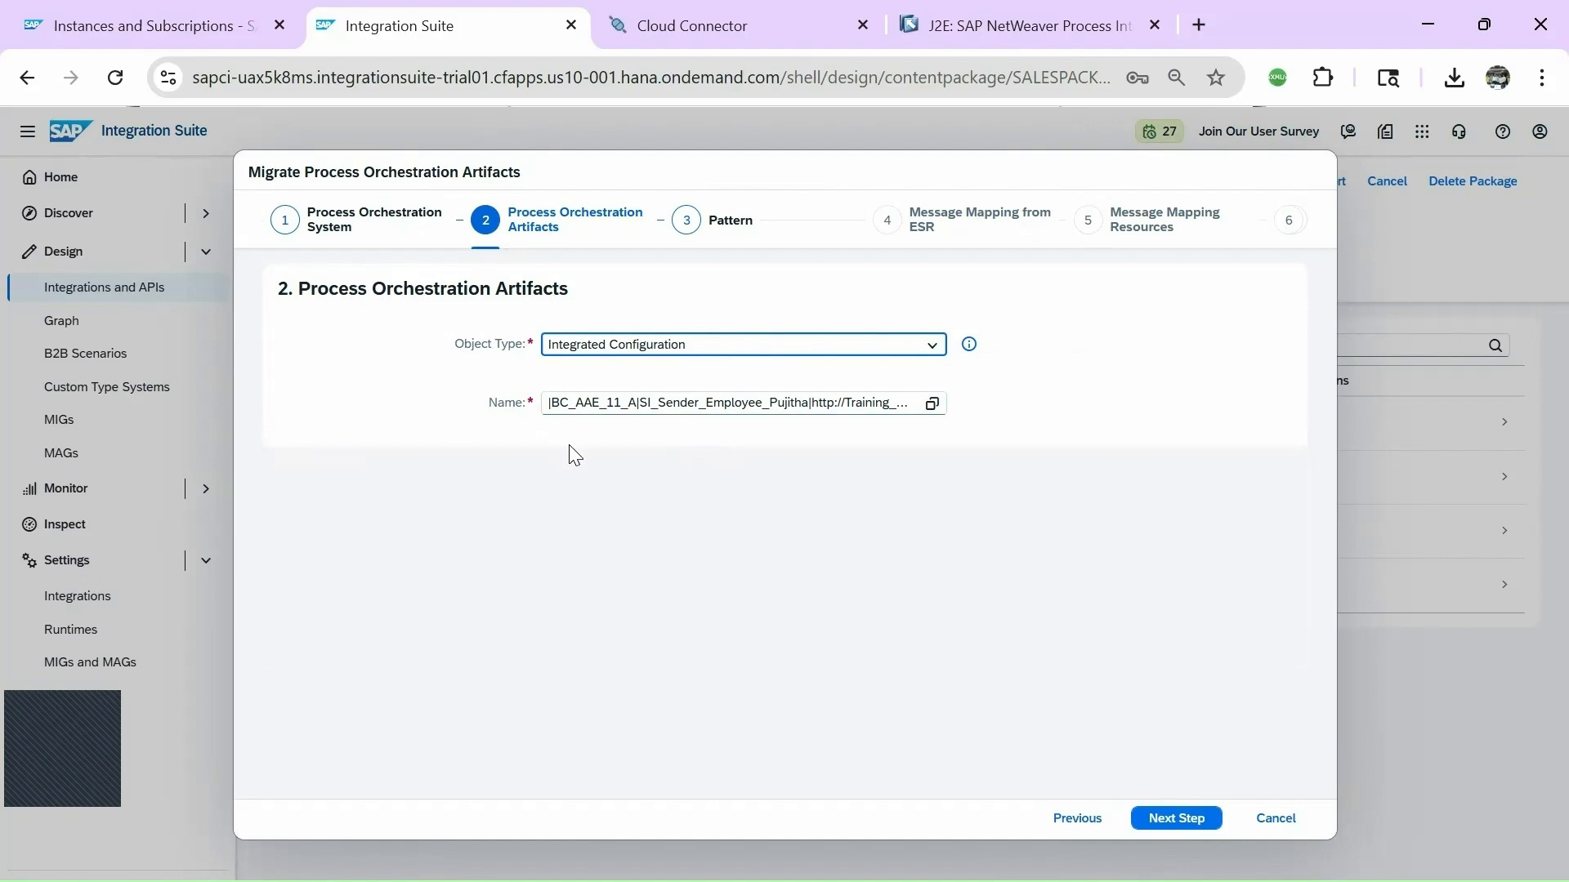
pyautogui.click(931, 406)
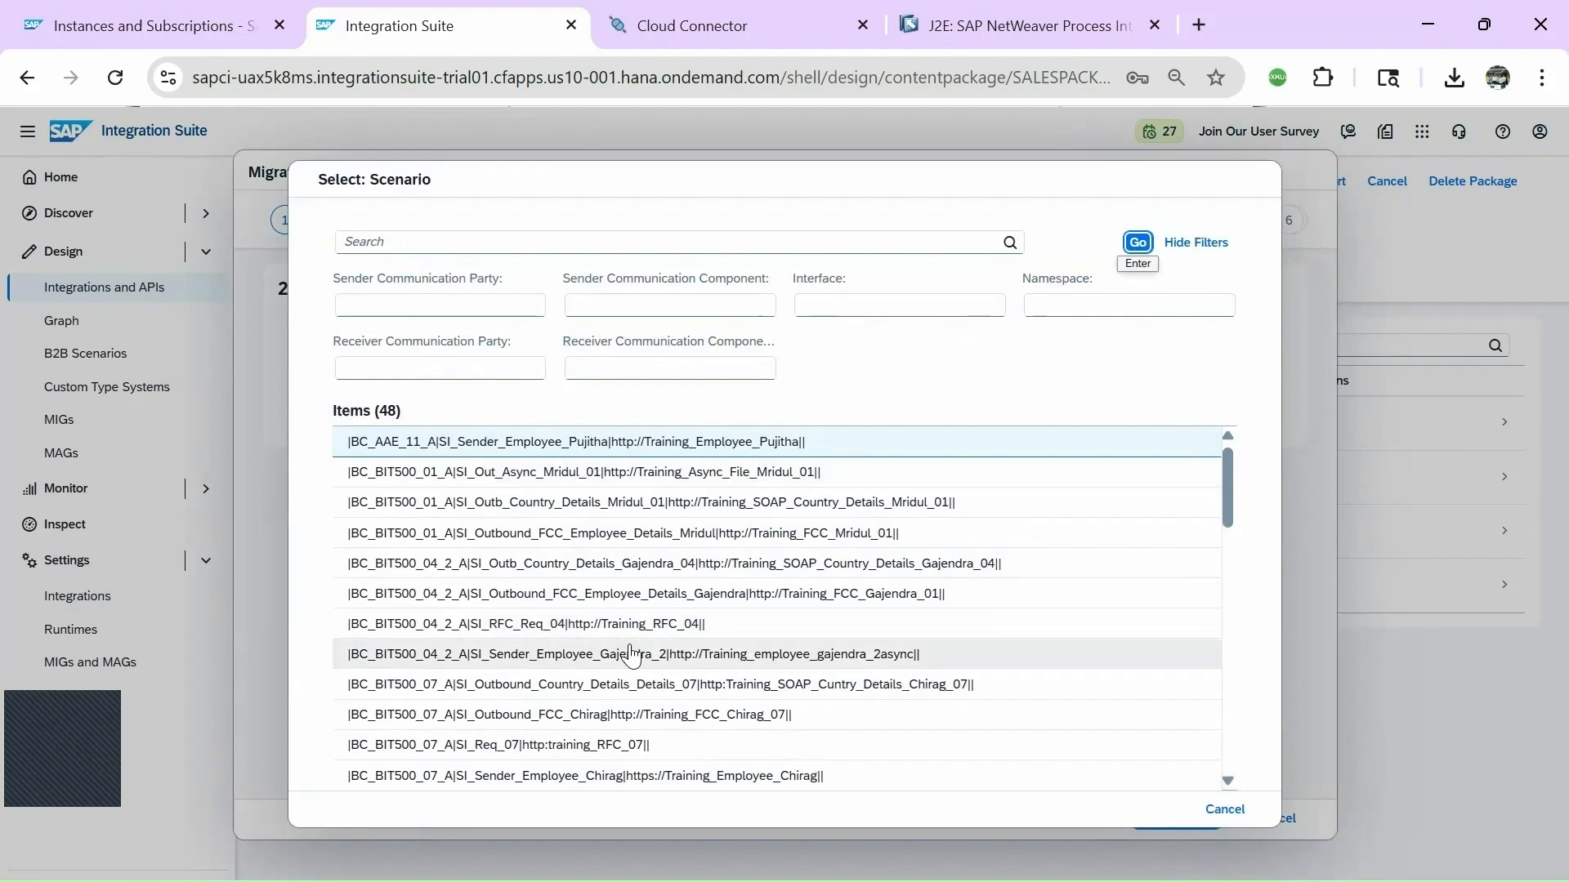
pyautogui.moveTo(1232, 481); pyautogui.dragTo(1233, 435)
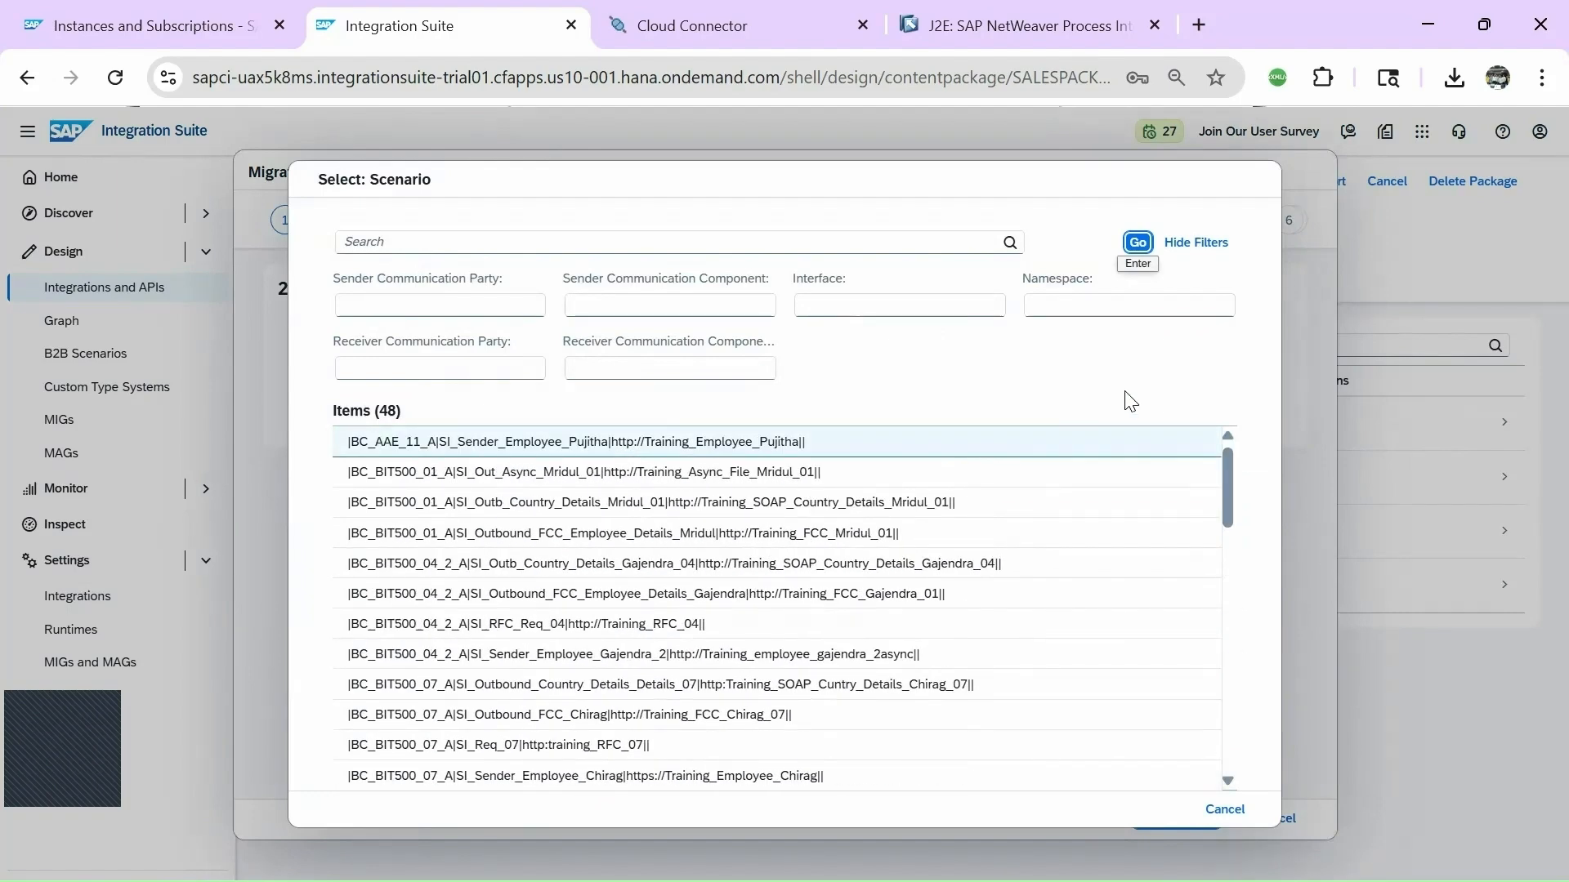